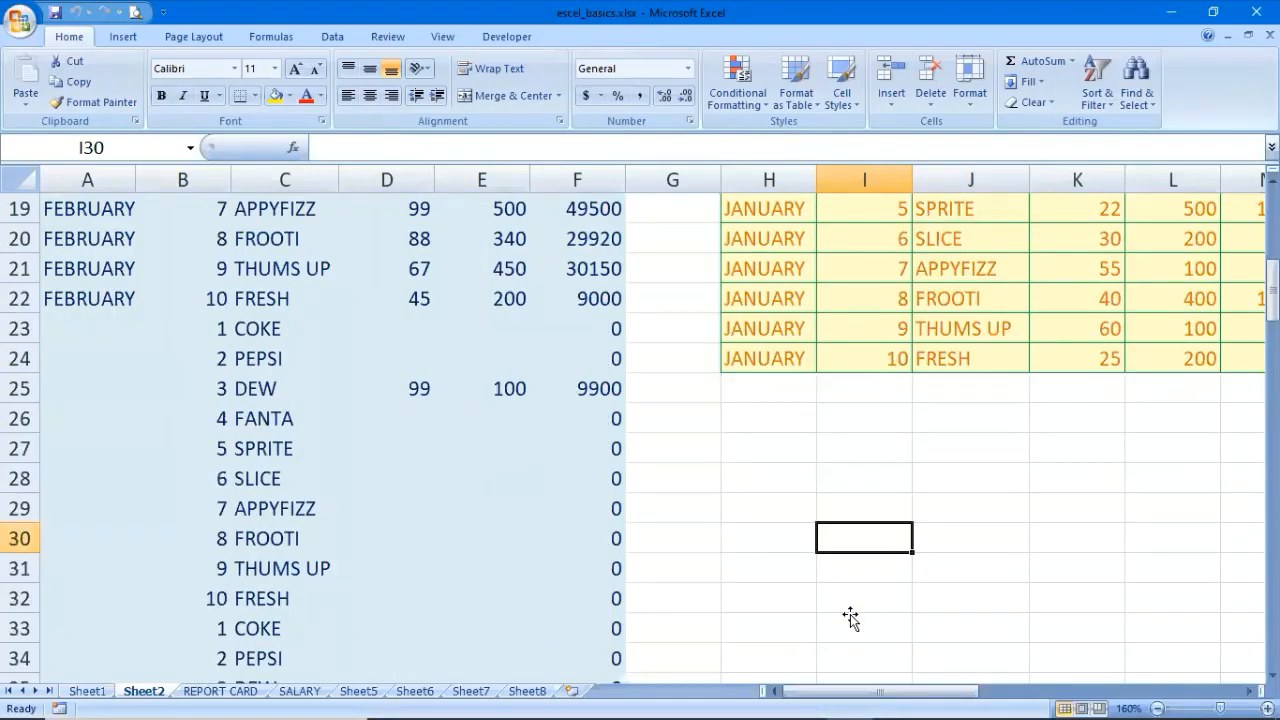
View the empty SALARY sheet, and go to the REPORT CARD sheet
click(300, 691)
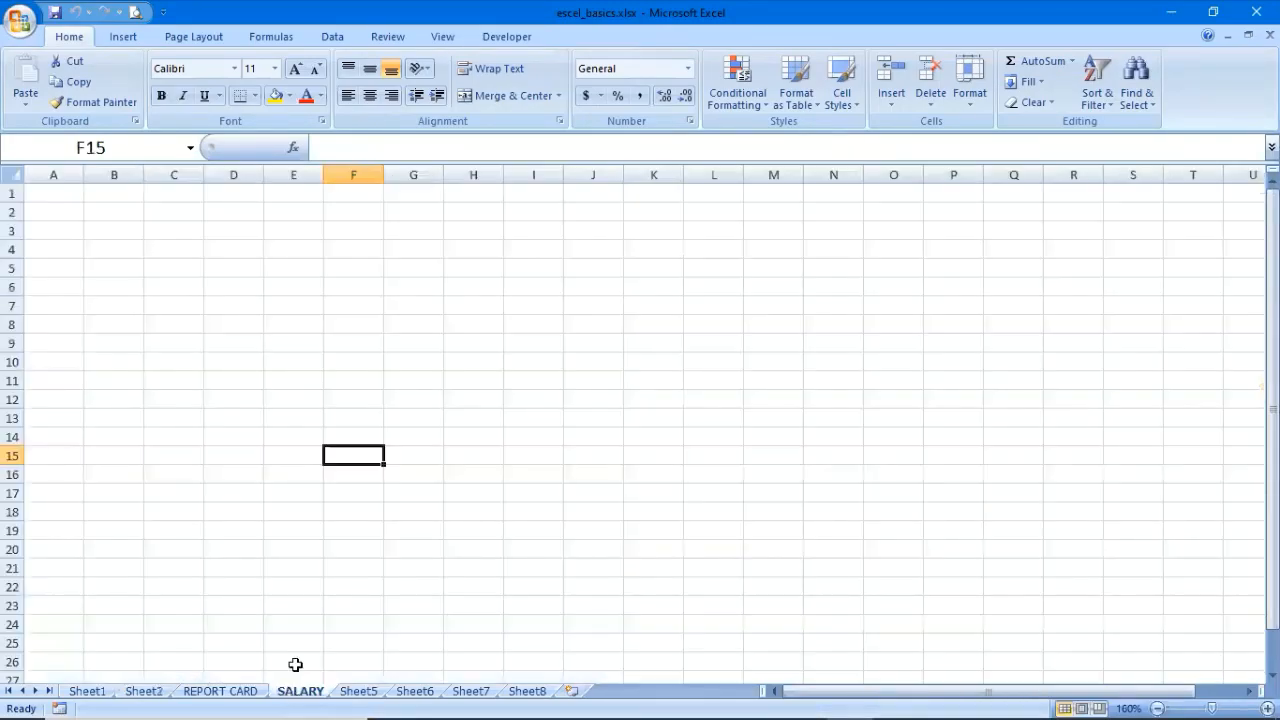
click(294, 510)
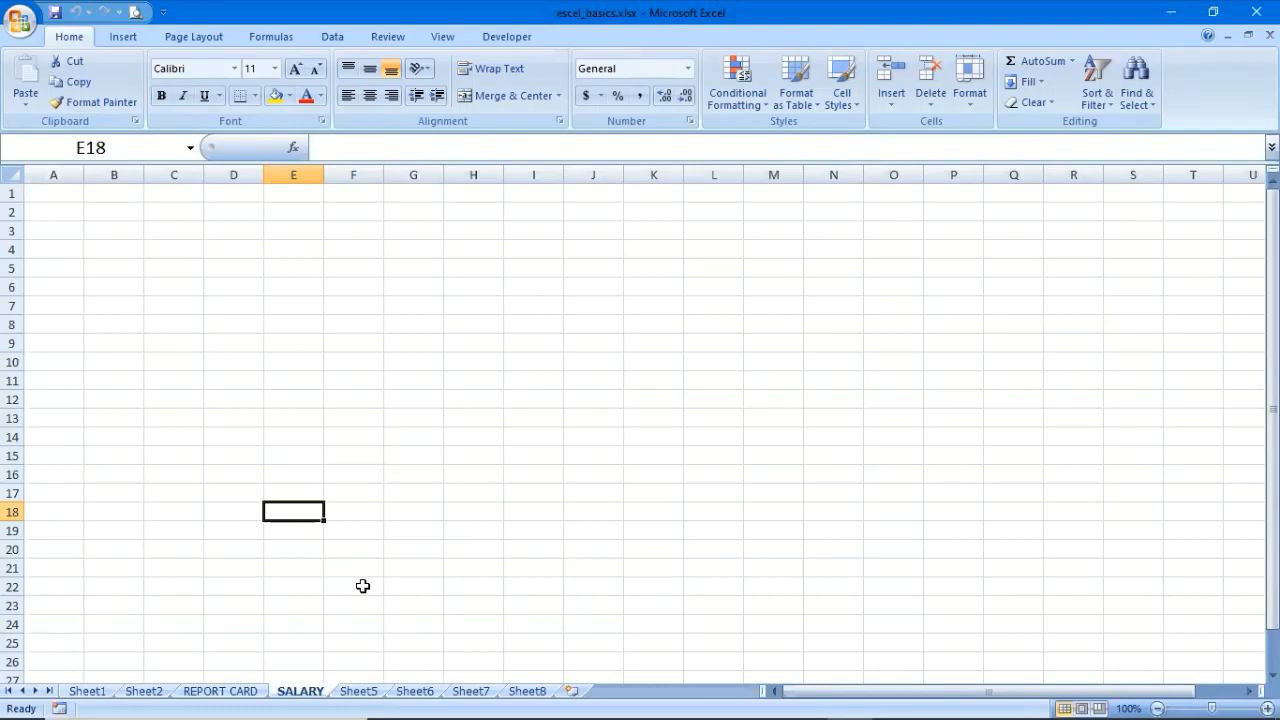
key(ctrl+Page_Up)
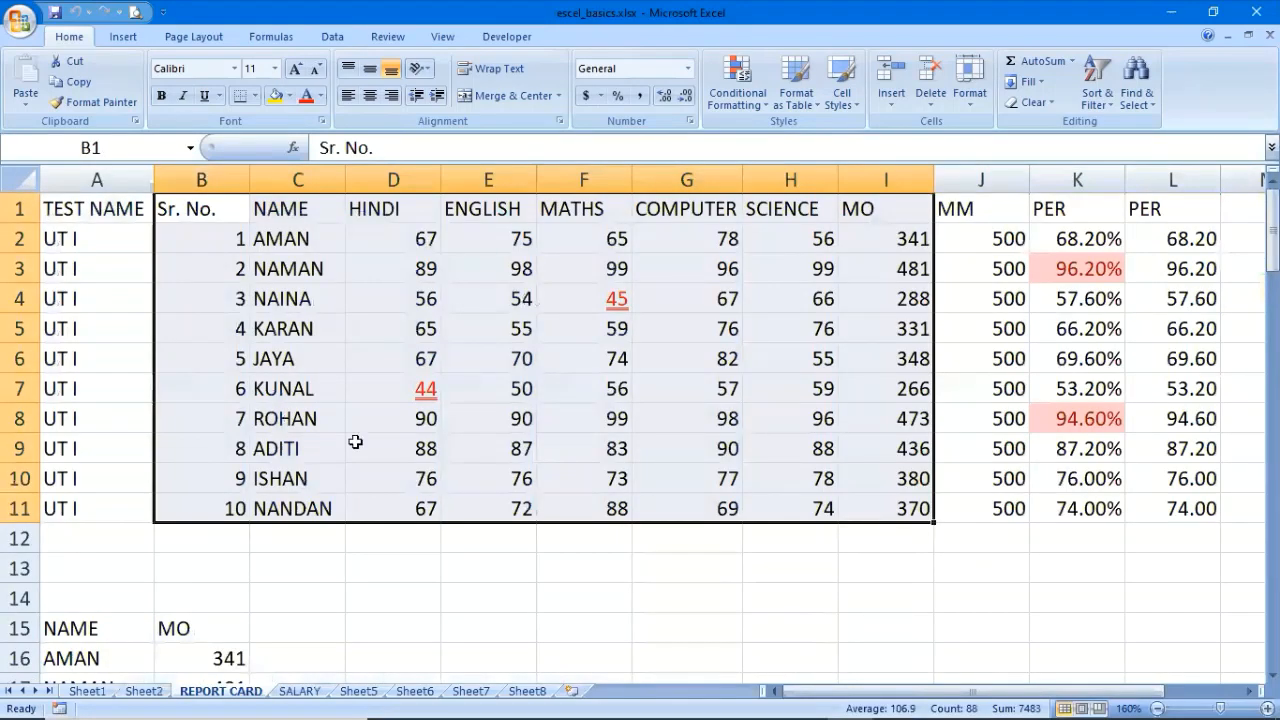
click(413, 478)
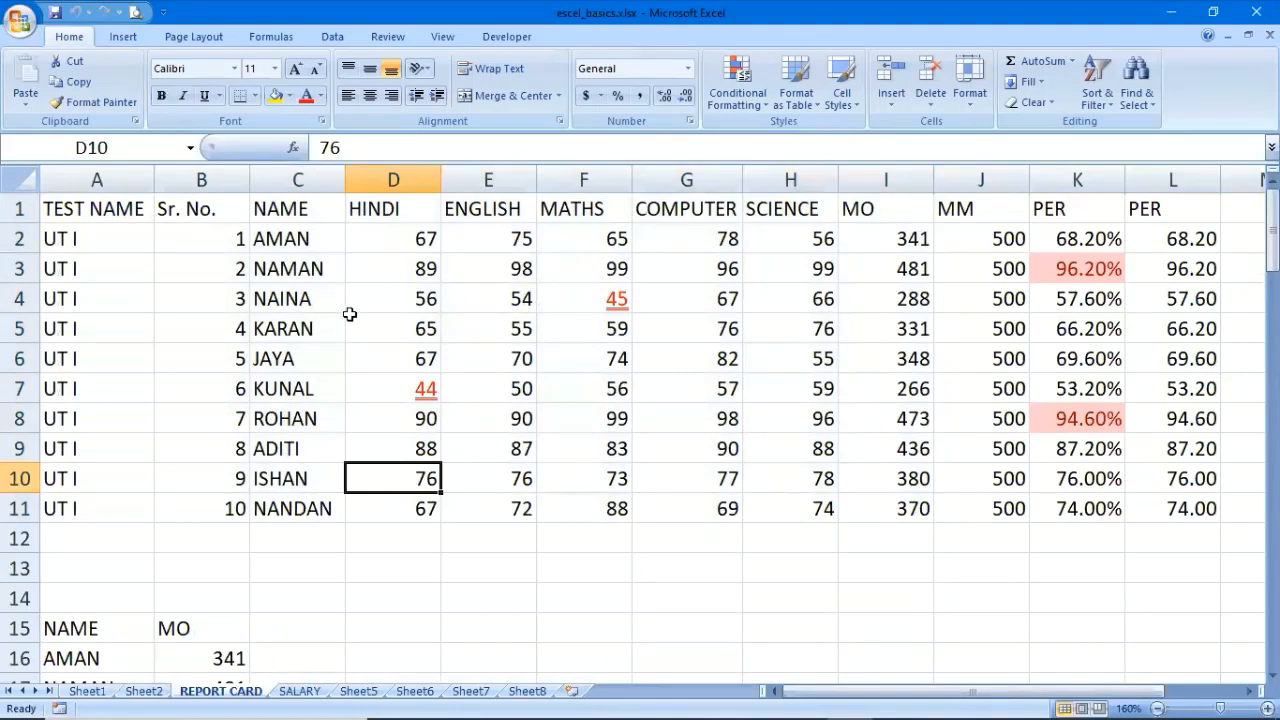
Copy the student records in B2:L11 and paste them directly below, starting at B12
click(234, 239)
drag(234, 239, 1163, 503)
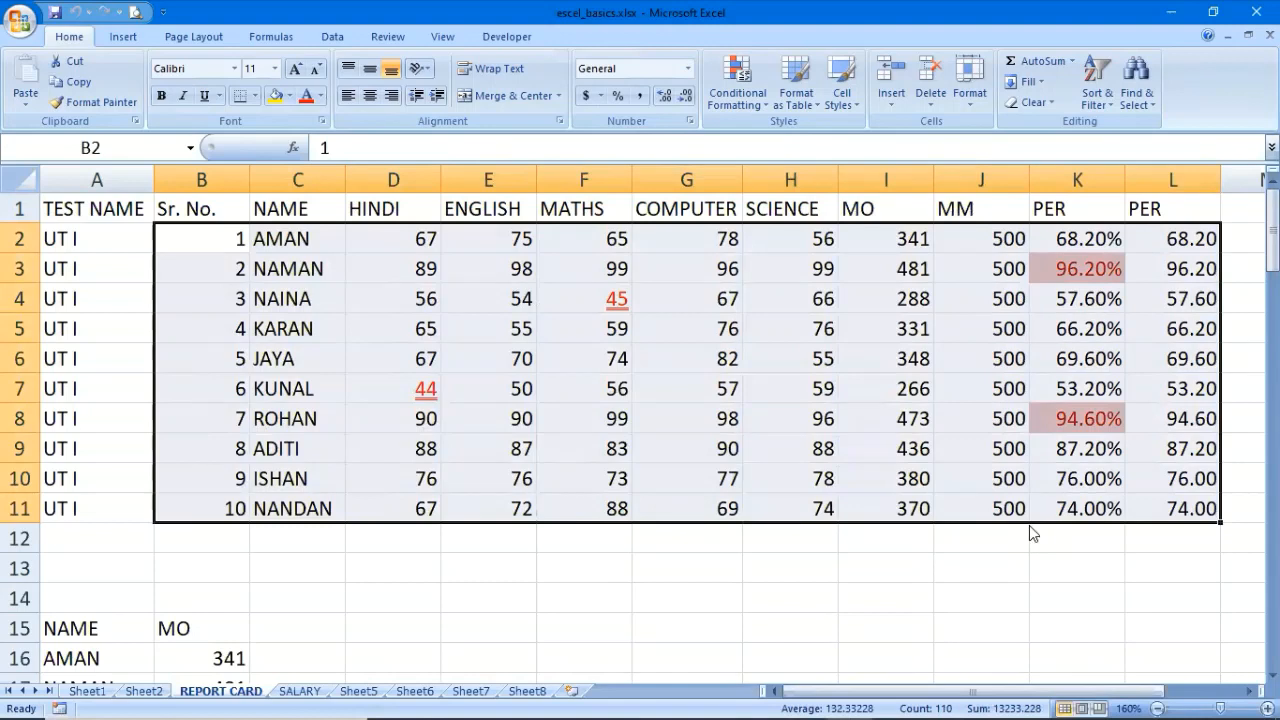
key(ctrl+c)
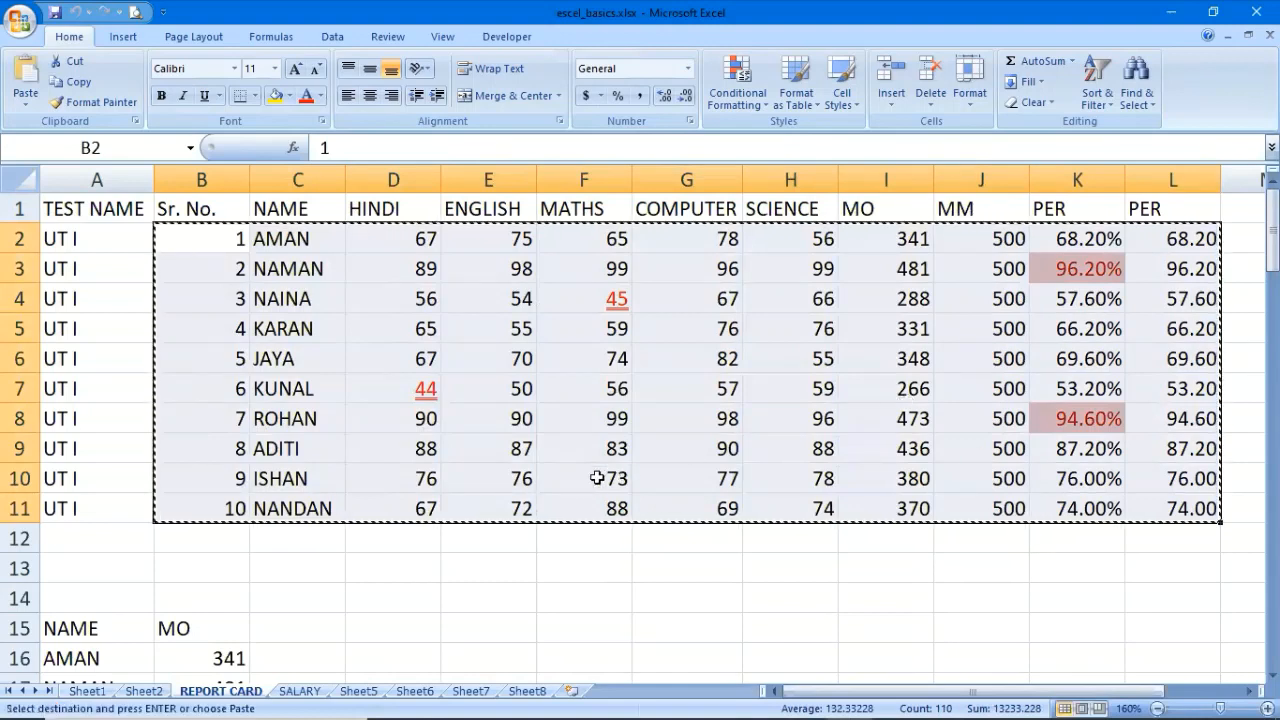
click(228, 540)
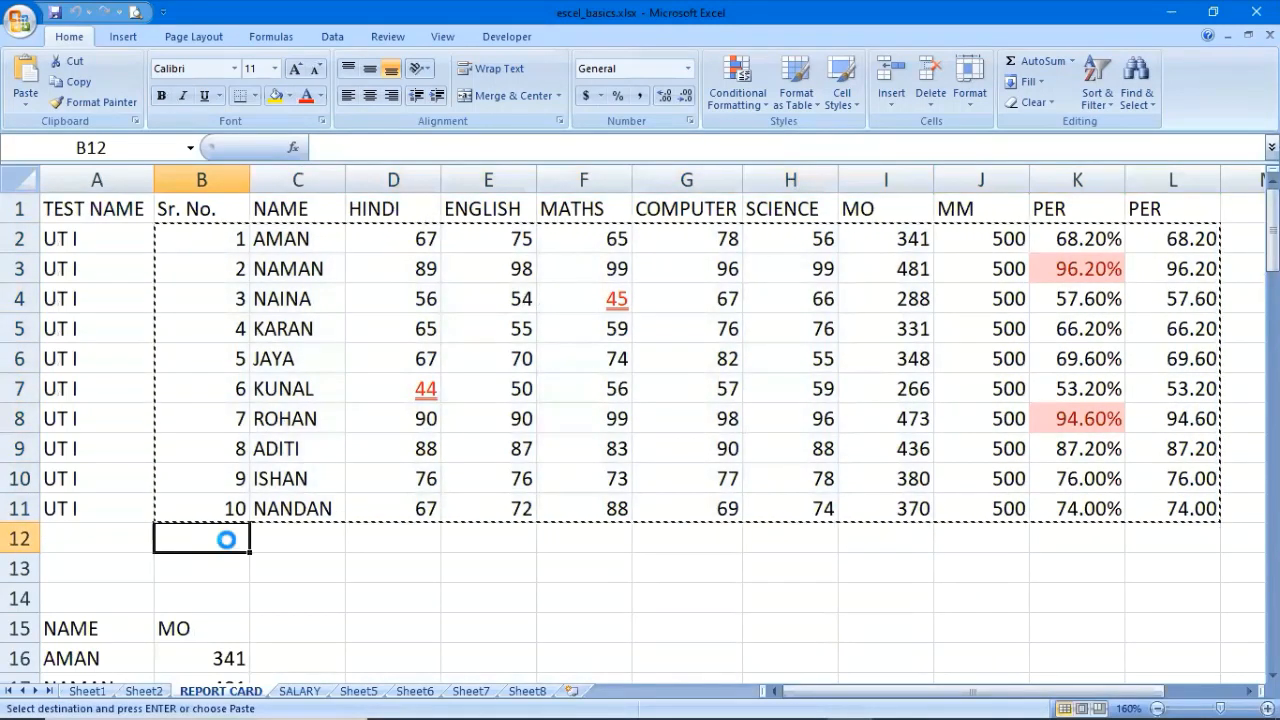
key(ctrl+v)
Paste the copied student records two more times, starting at B22 and B32
scroll(237, 513, down, 4)
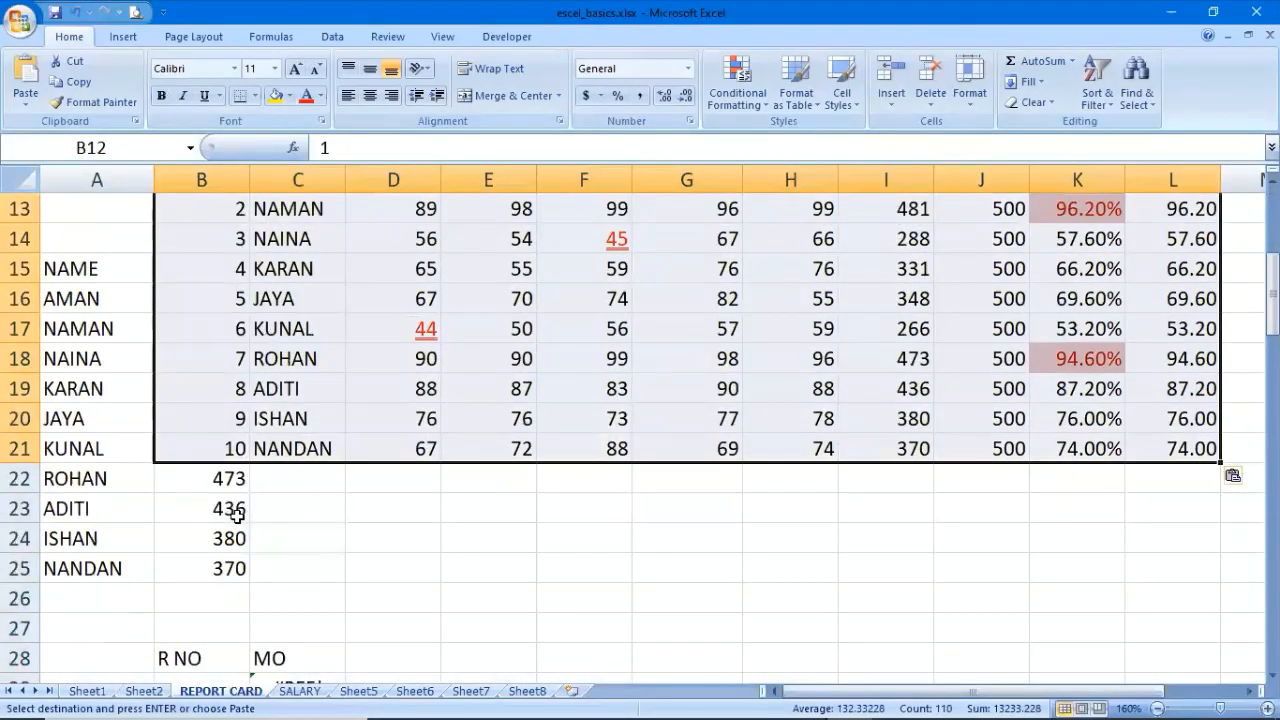
click(218, 478)
key(ctrl+v)
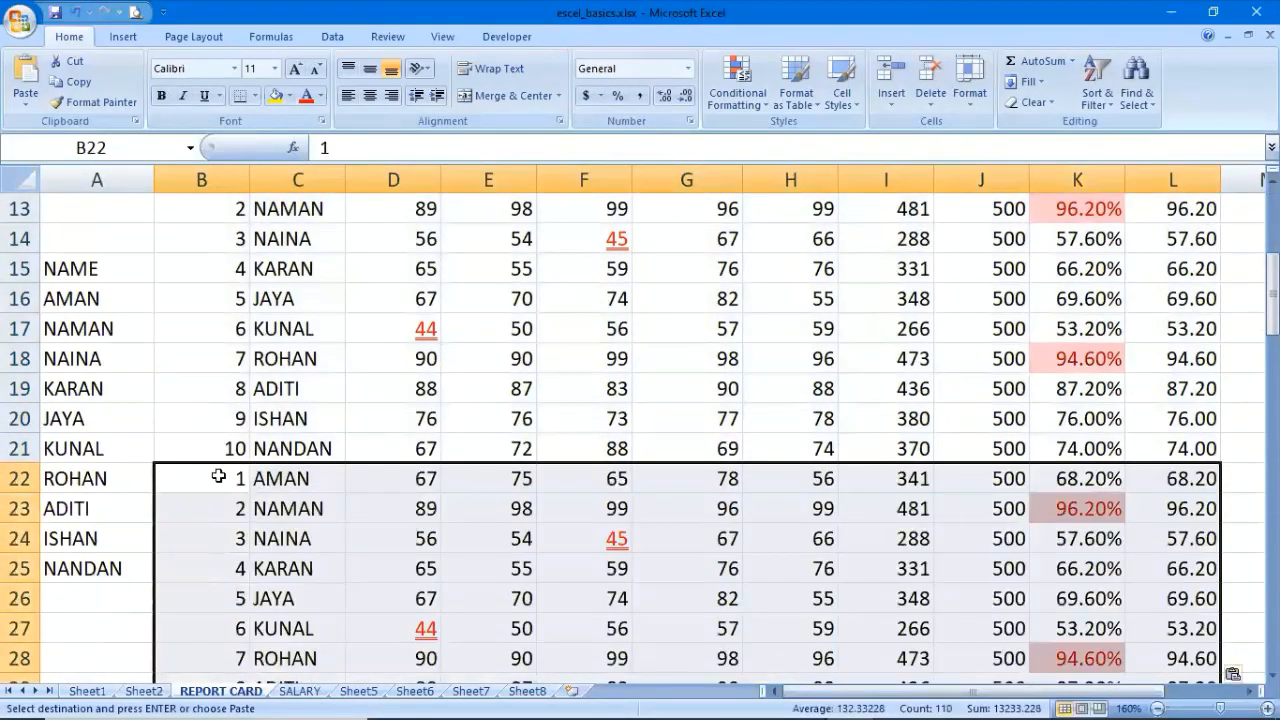
scroll(225, 472, down, 6)
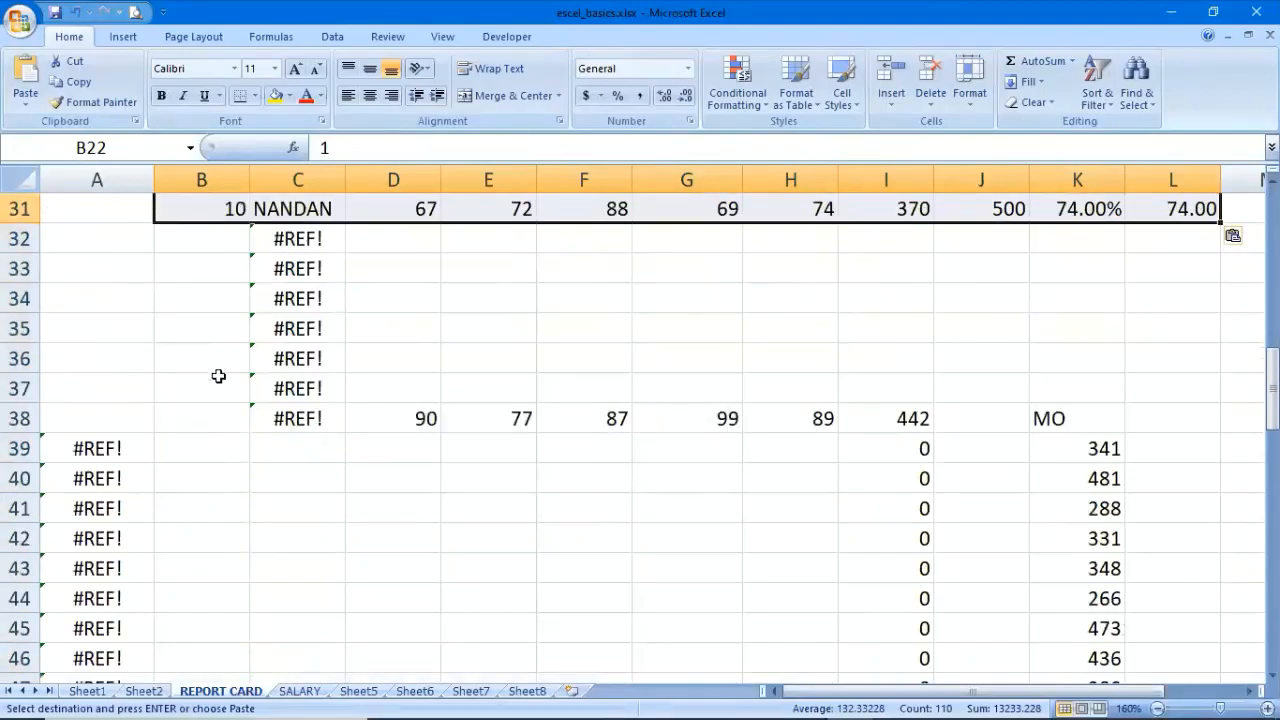
click(228, 236)
key(ctrl+v)
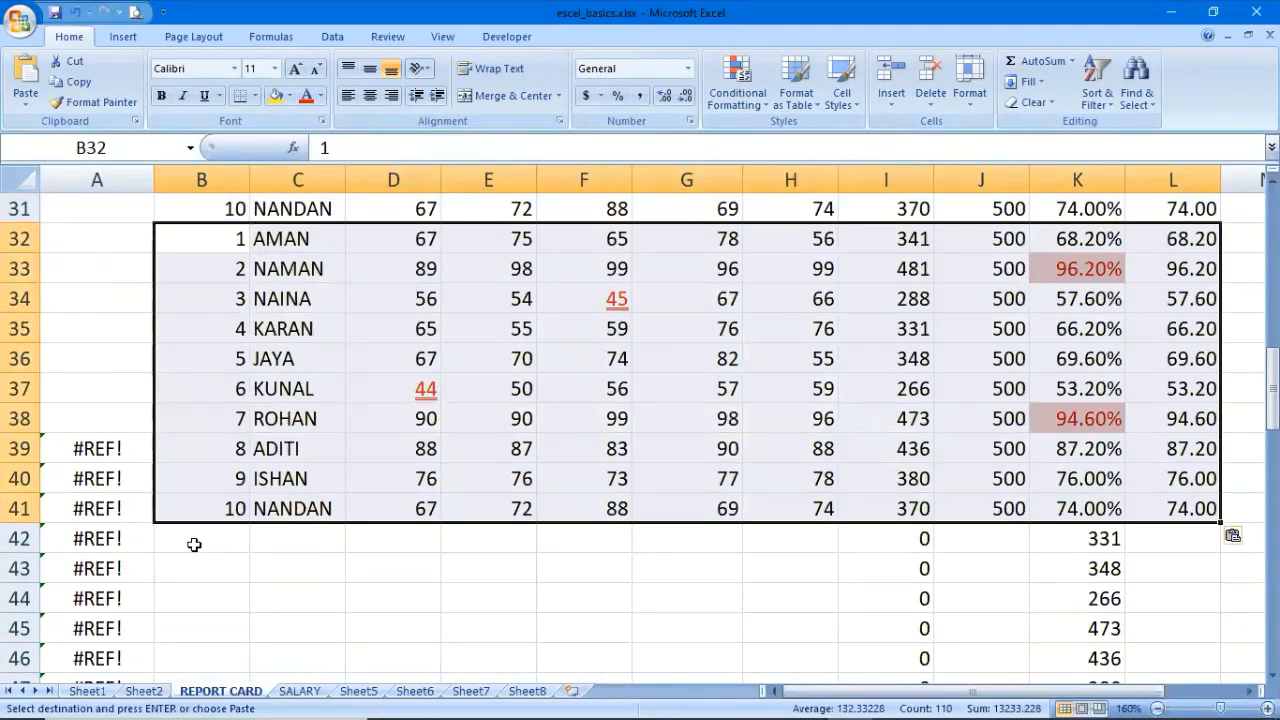
Paste the copied student records at B42 and B52, and end copy mode
click(198, 540)
key(ctrl+v)
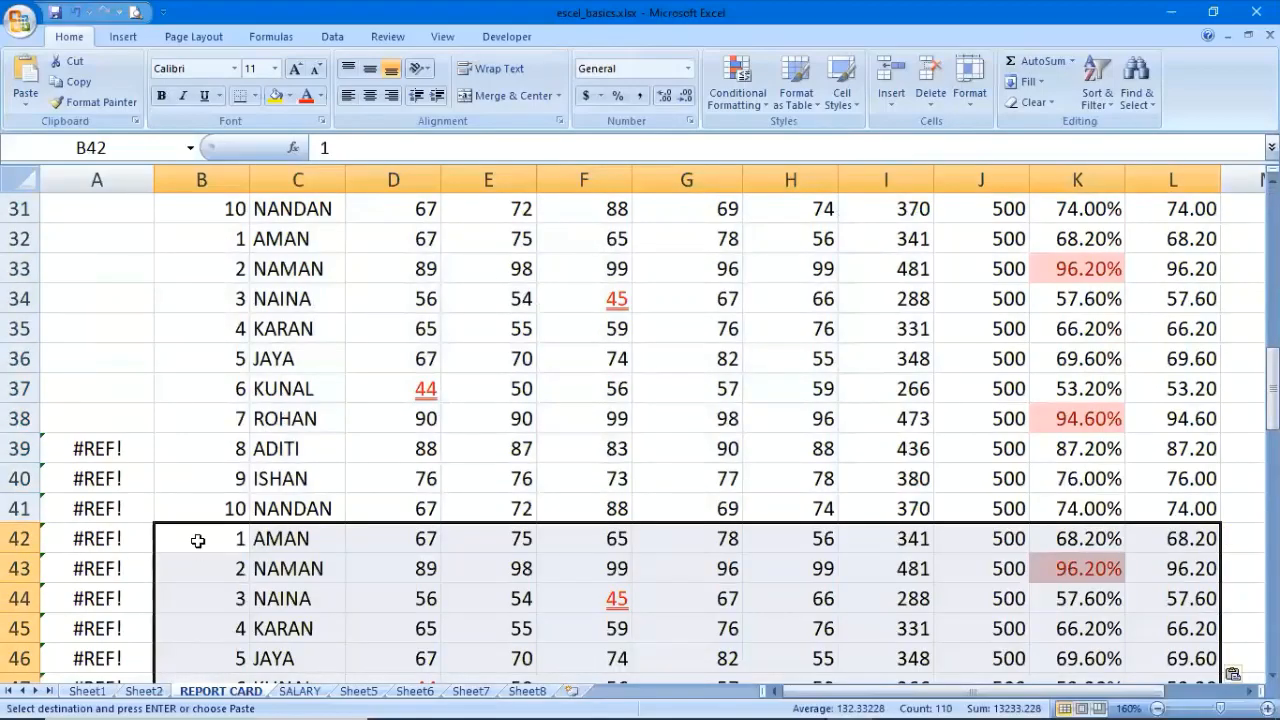
scroll(198, 540, down, 5)
click(207, 389)
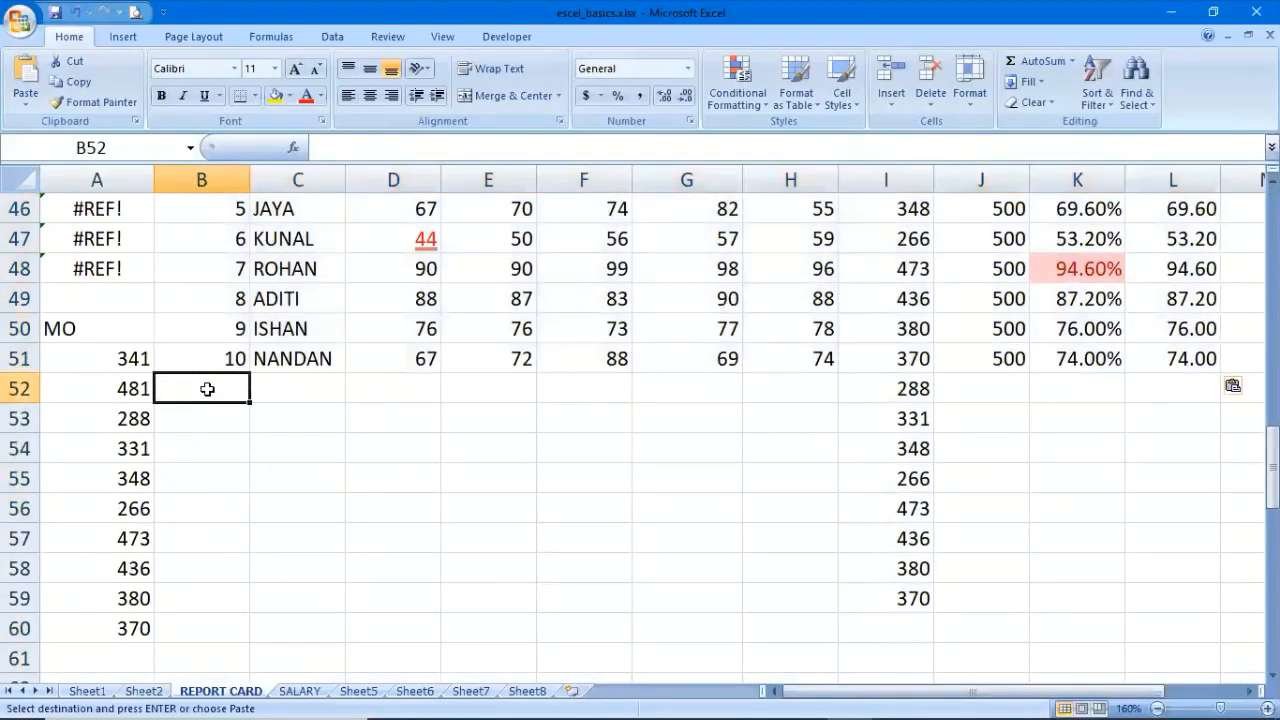
key(ctrl+v)
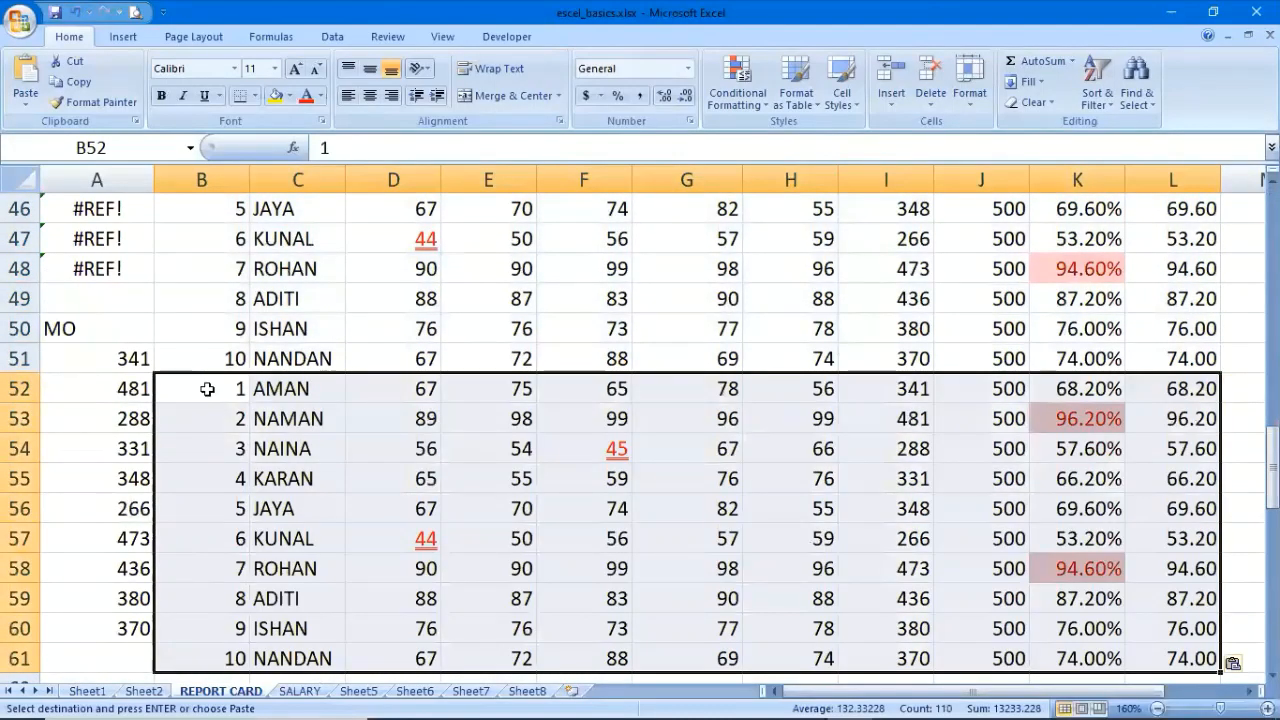
scroll(207, 389, up, 3)
scroll(207, 389, up, 12)
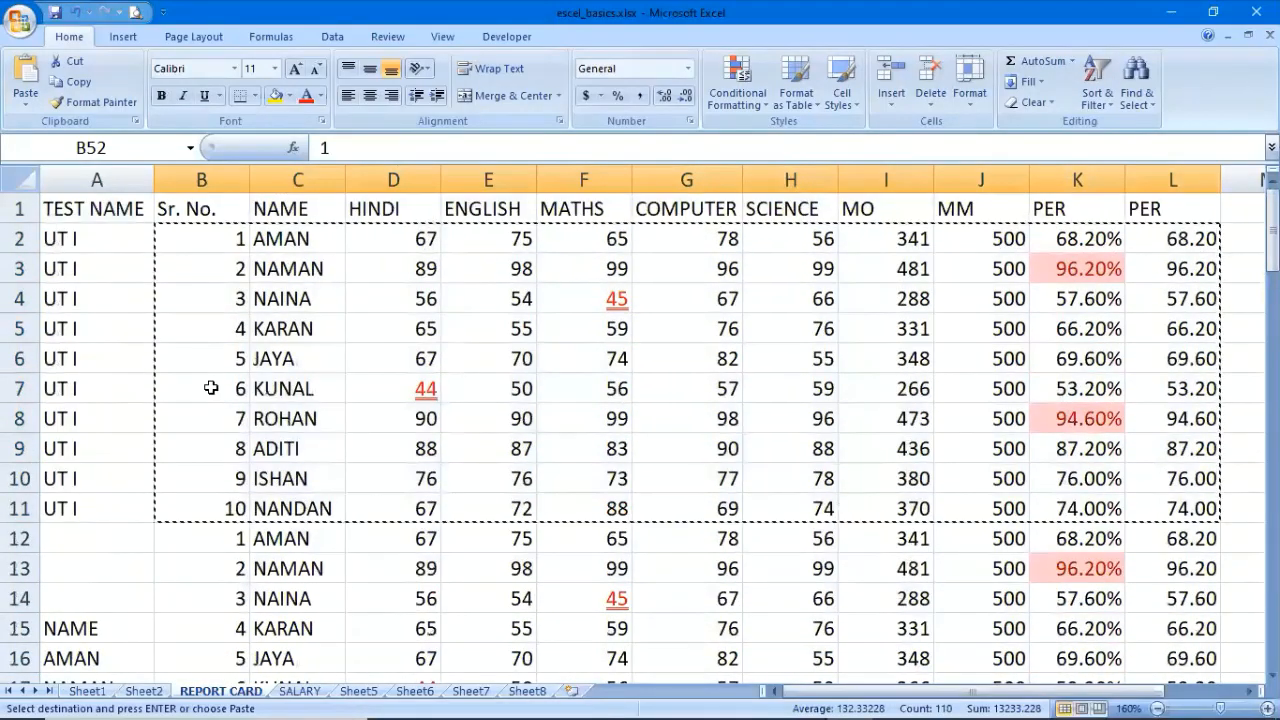
key(Return)
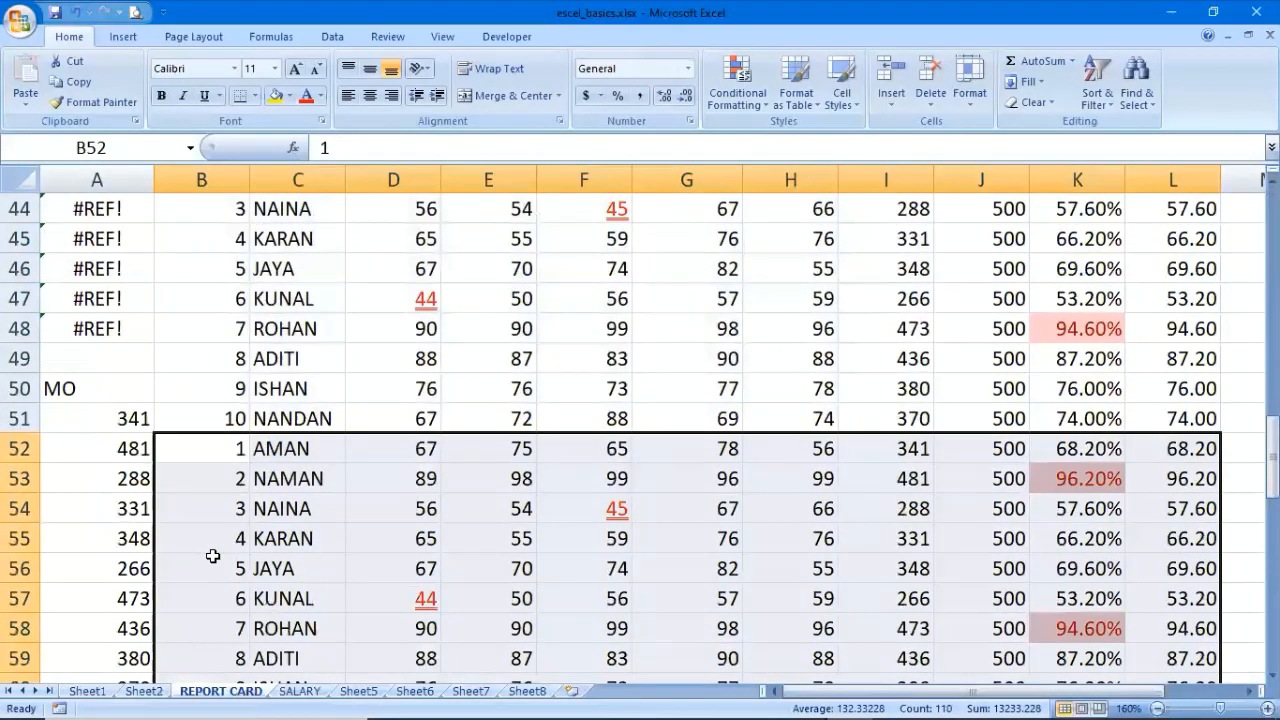
Enter UTII in A12 of the TEST NAME column and fill it down to A21
scroll(213, 556, up, 13)
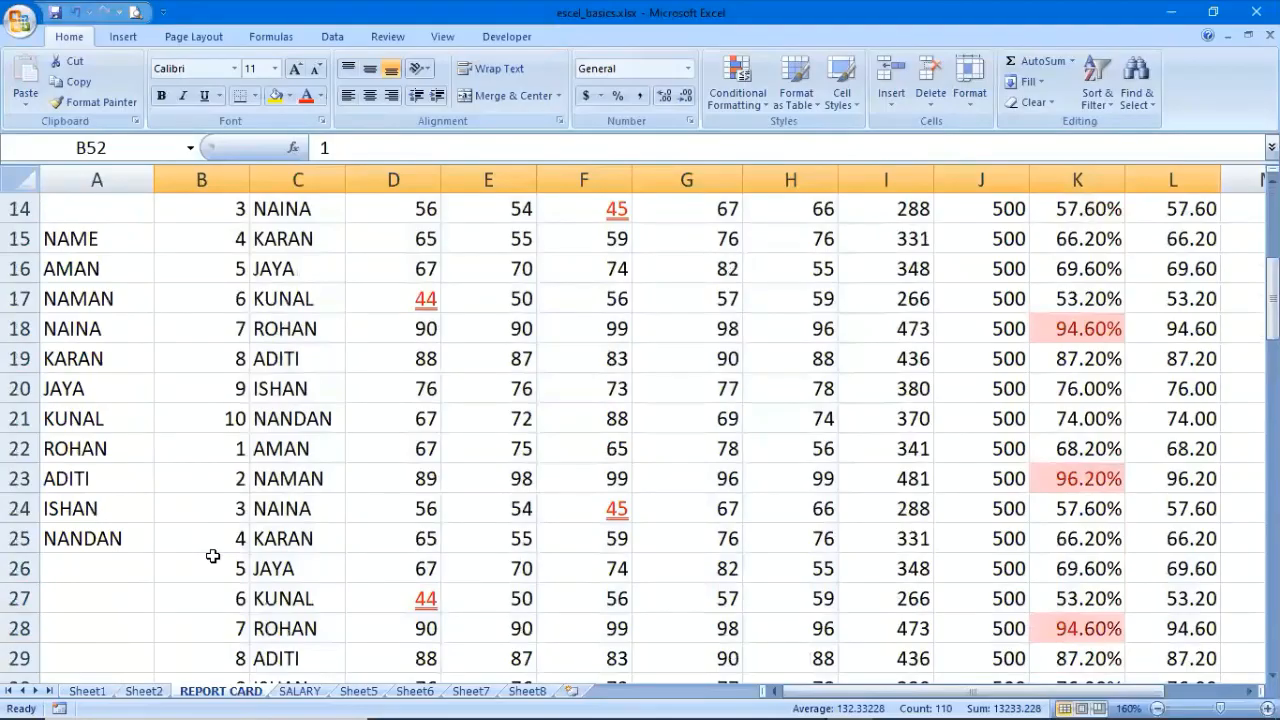
scroll(213, 556, up, 1)
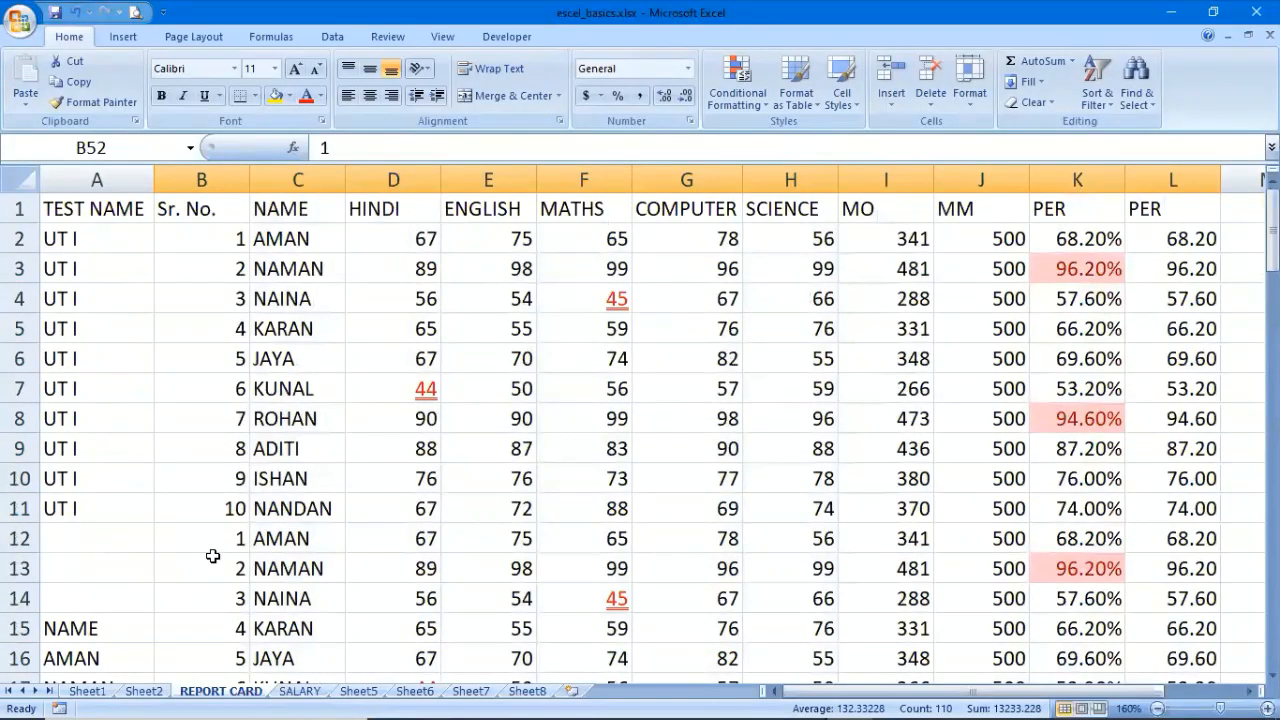
click(62, 542)
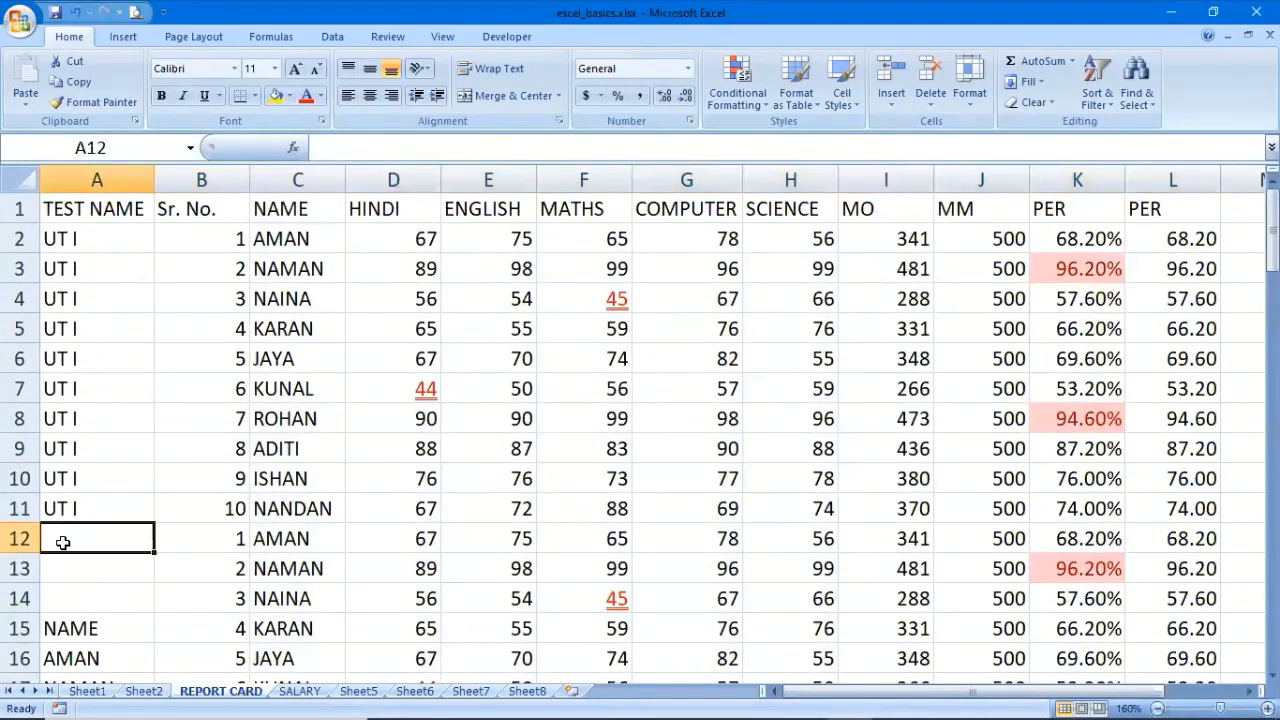
text(UT I)
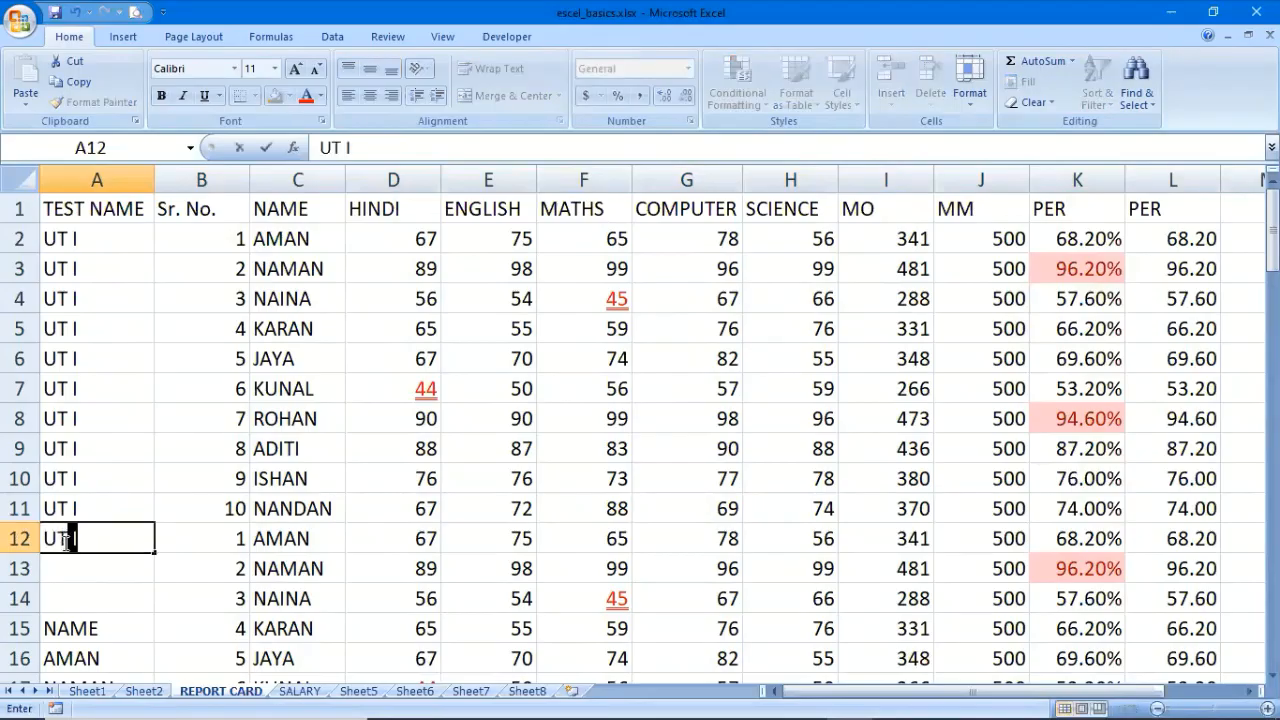
text(I)
key(Return)
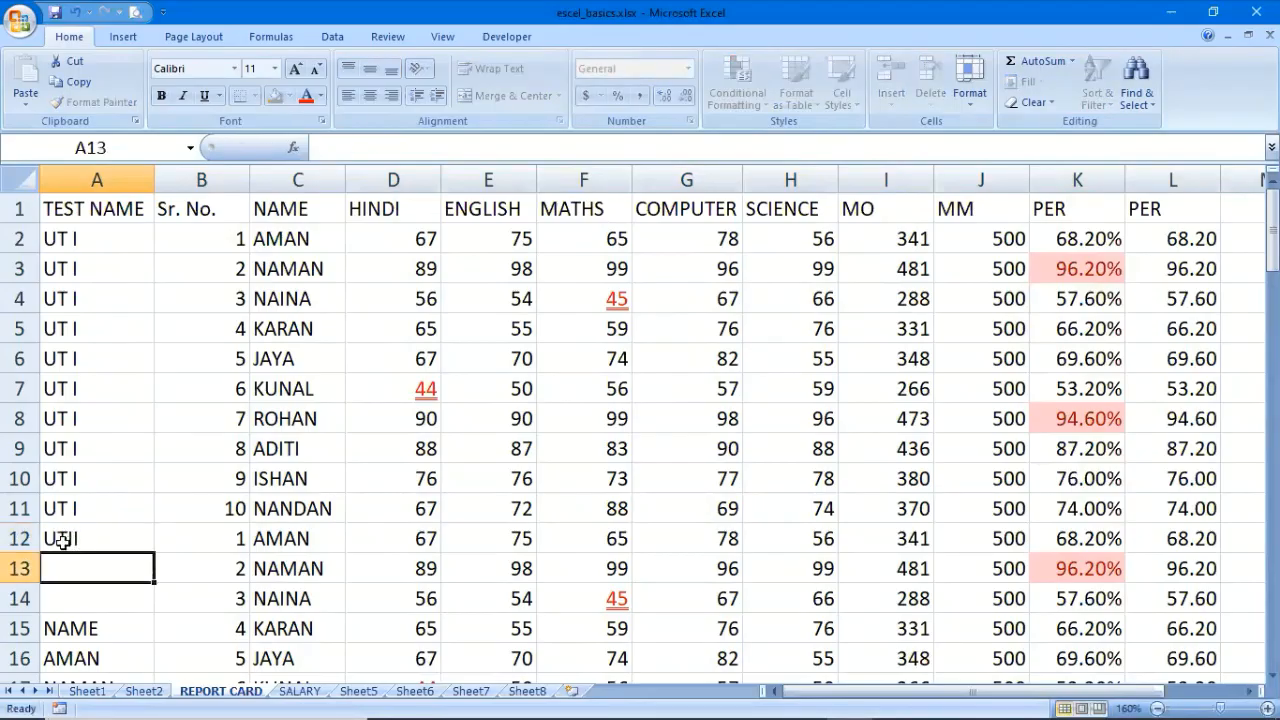
click(65, 548)
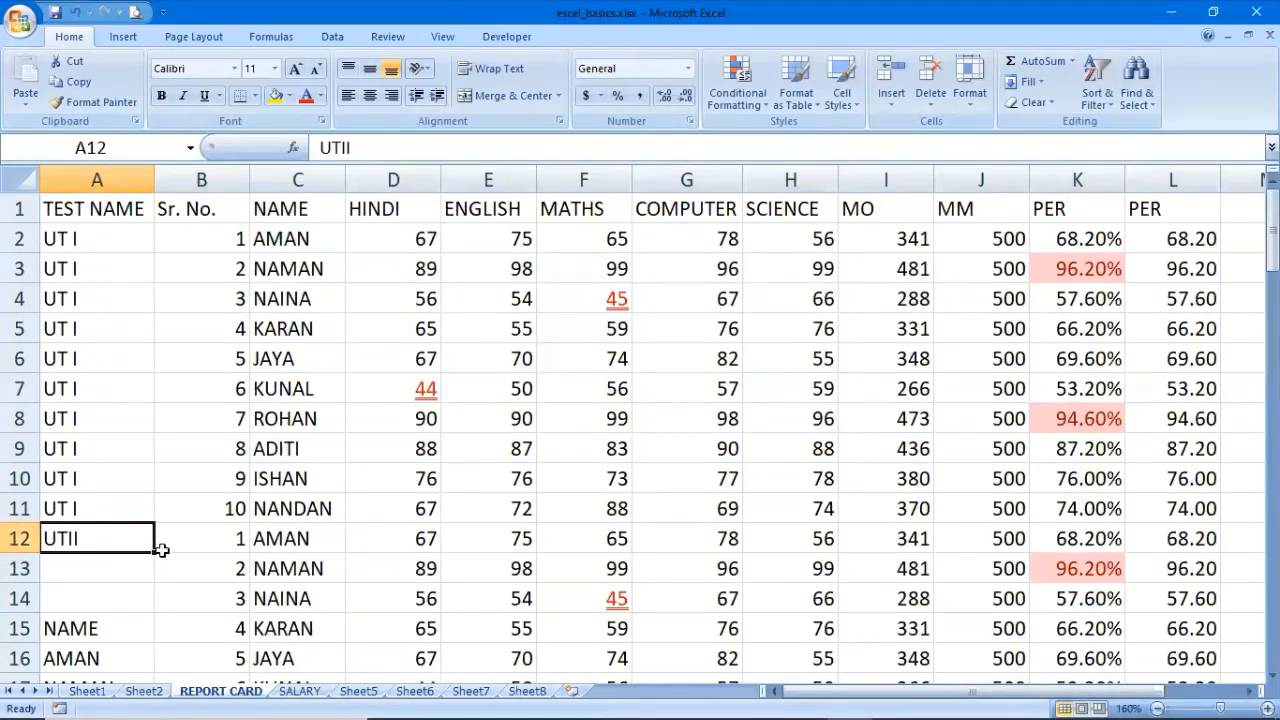
drag(154, 553, 150, 585)
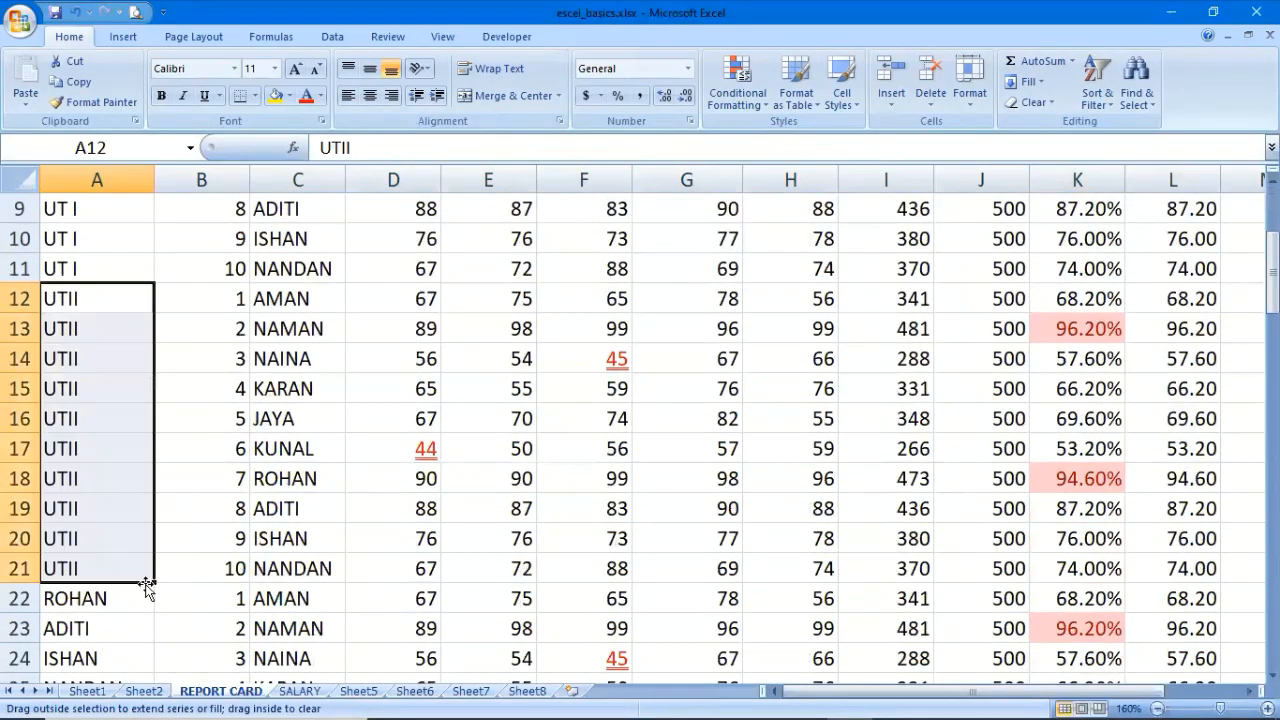
Enter UTIII in A22 of the TEST NAME column and fill it down to A31
click(118, 605)
text(UTIII)
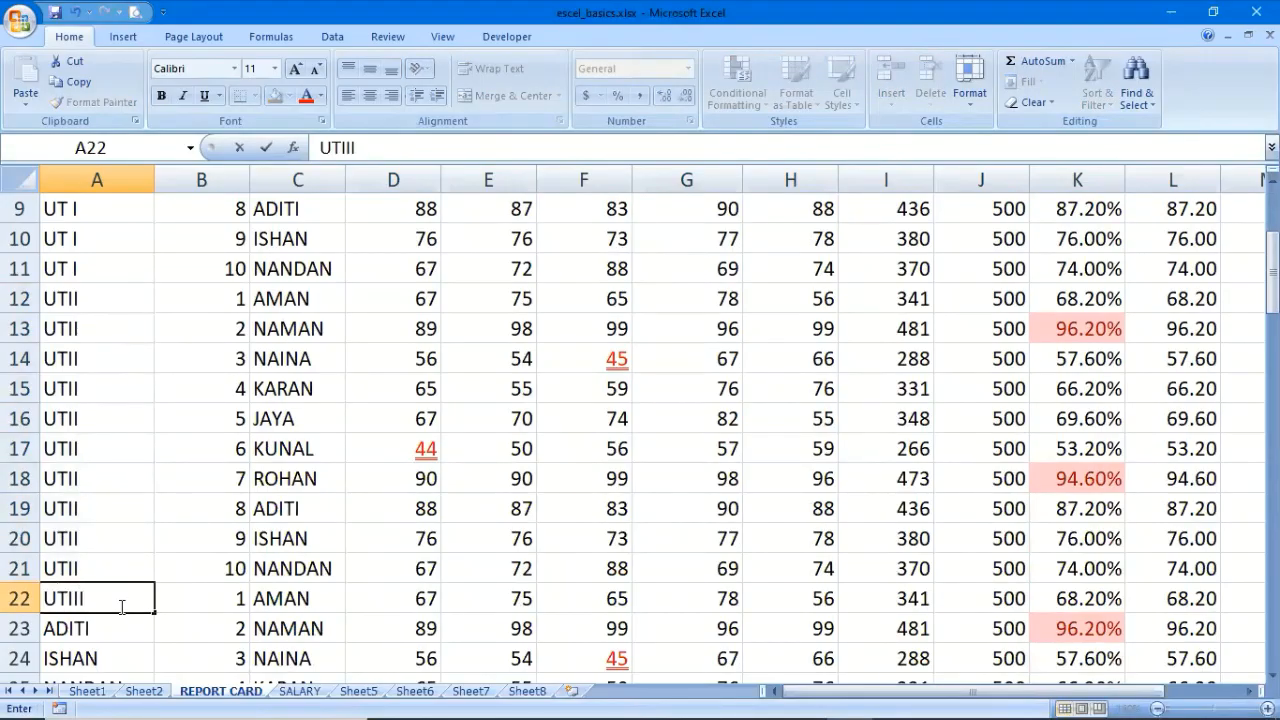
key(Return)
scroll(118, 605, down, 3)
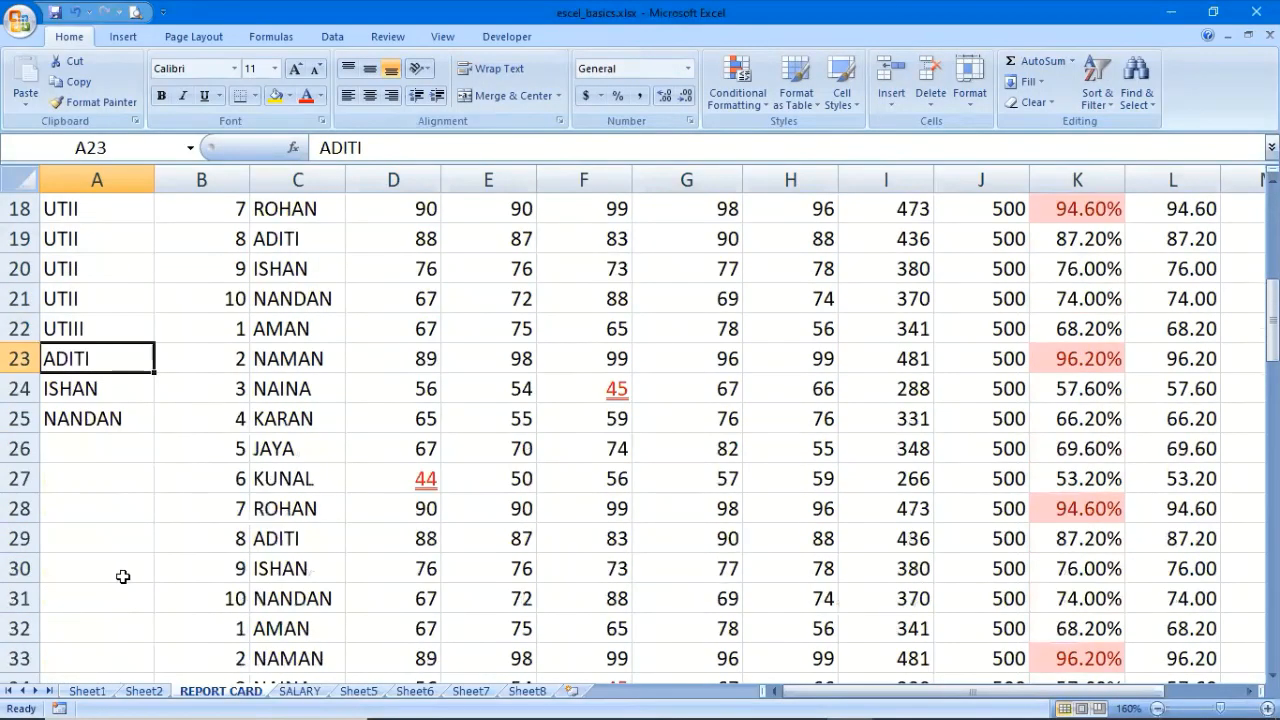
click(84, 330)
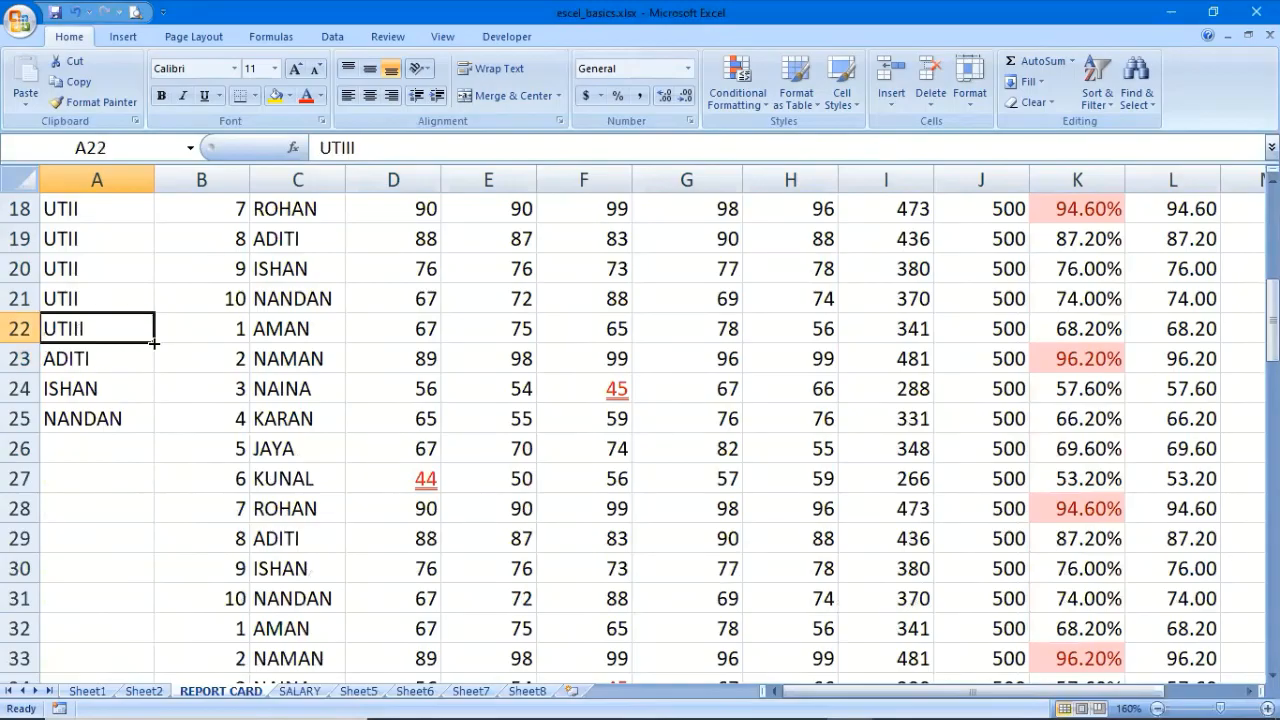
drag(158, 342, 171, 606)
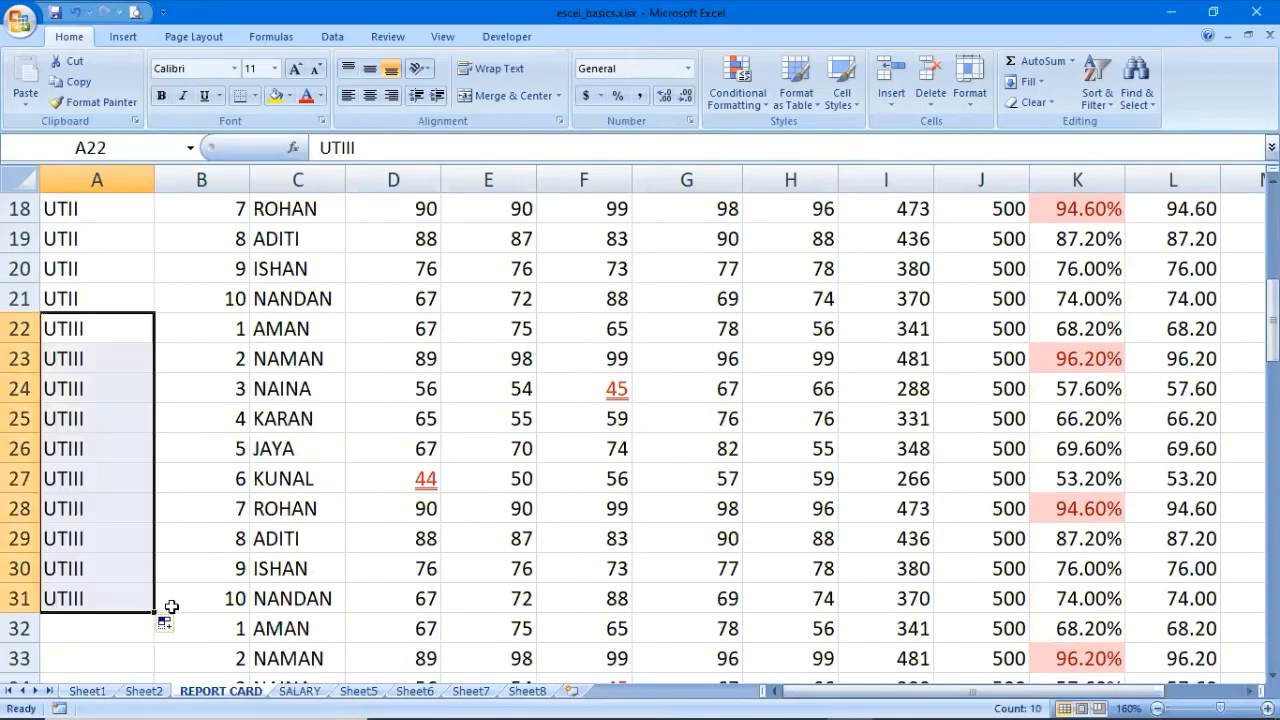
Enter UT IV in A32 of the TEST NAME column and fill it down to A41
scroll(172, 607, down, 2)
click(102, 446)
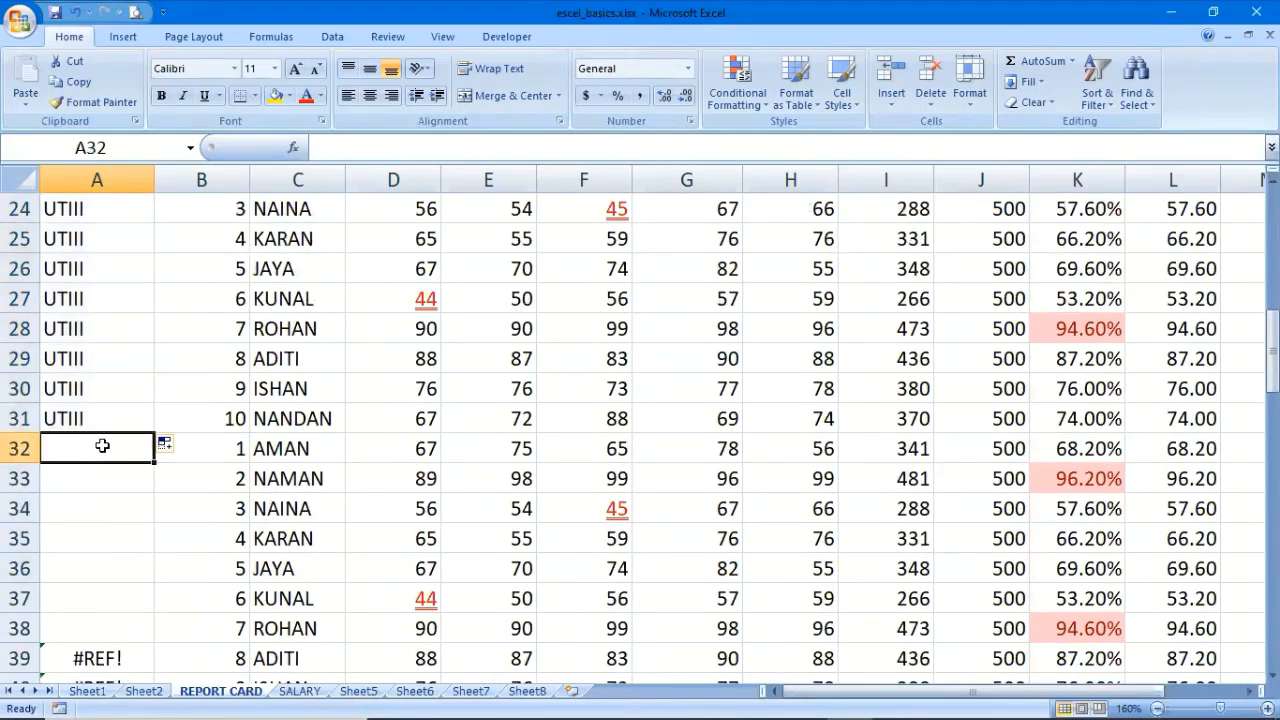
text(UT )
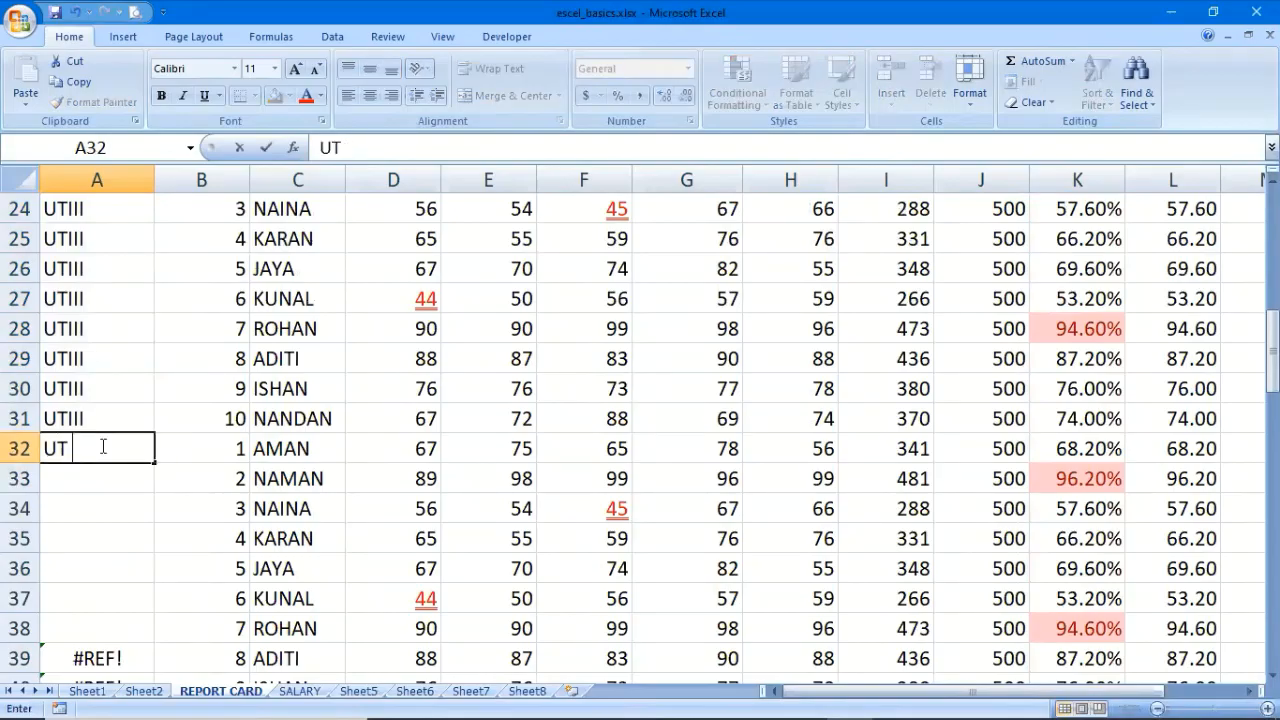
text(IV)
key(Return)
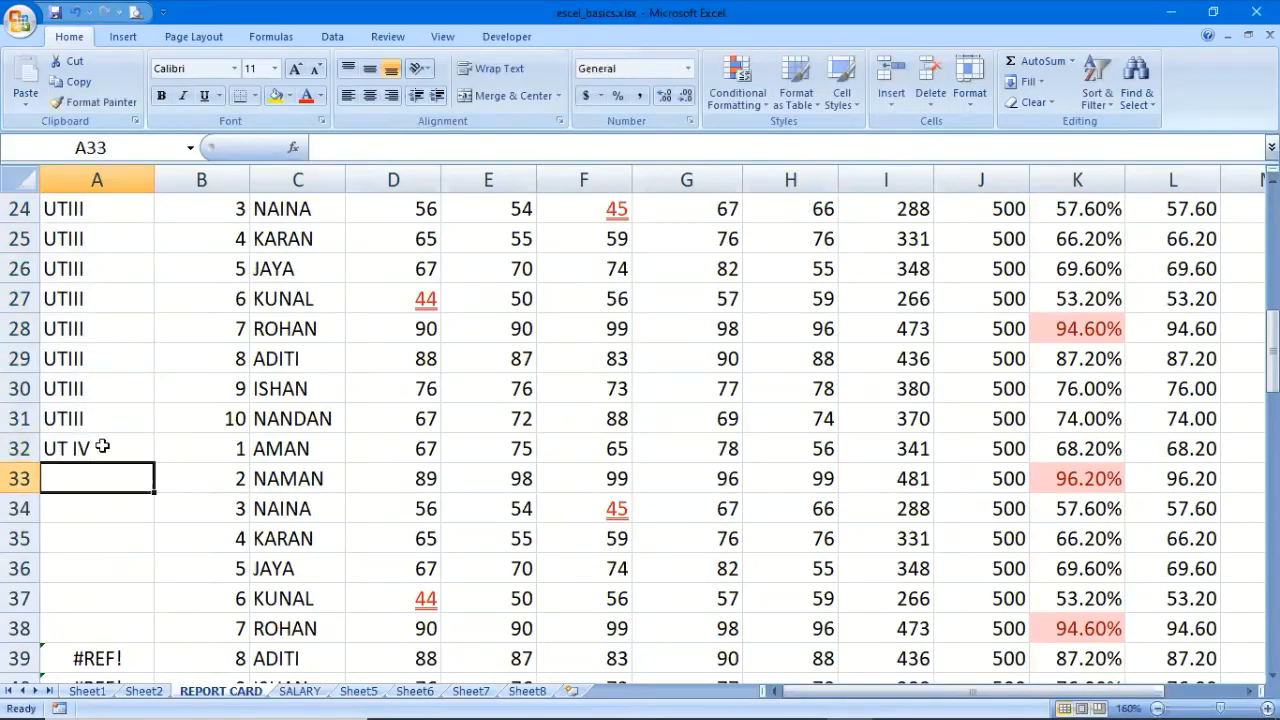
click(102, 446)
scroll(108, 444, down, 3)
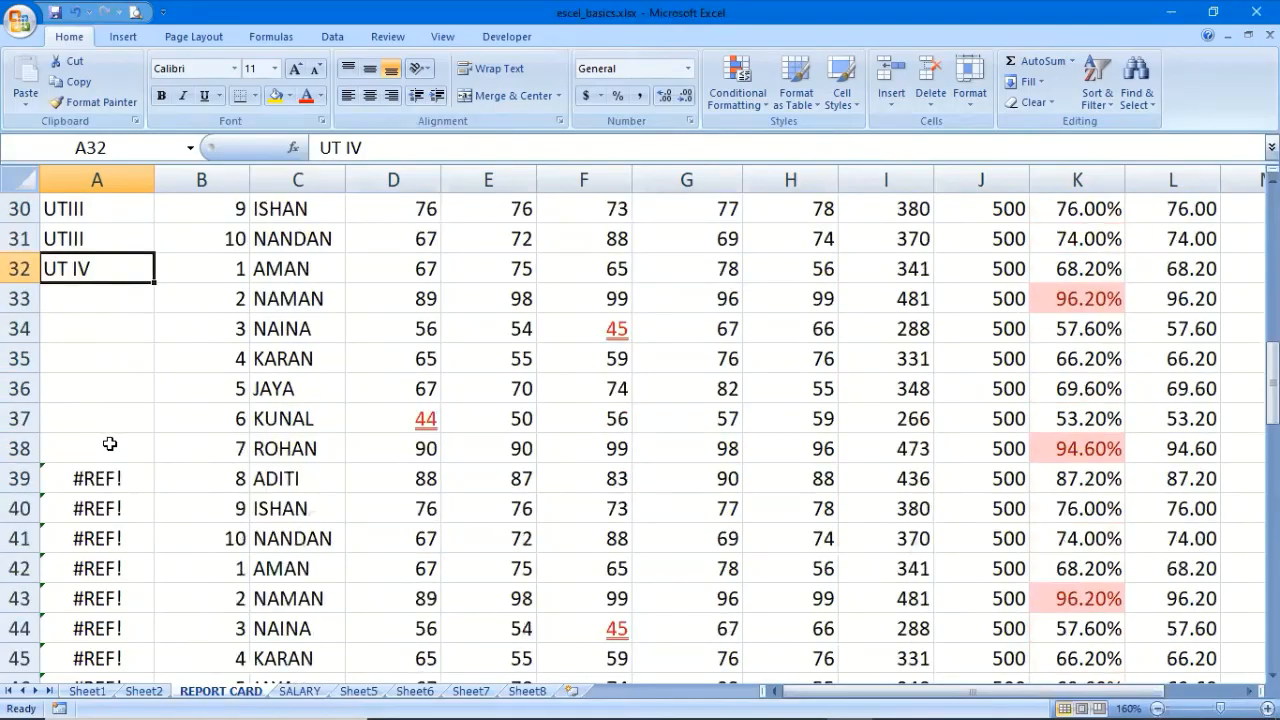
scroll(106, 446, up, 1)
drag(153, 285, 145, 544)
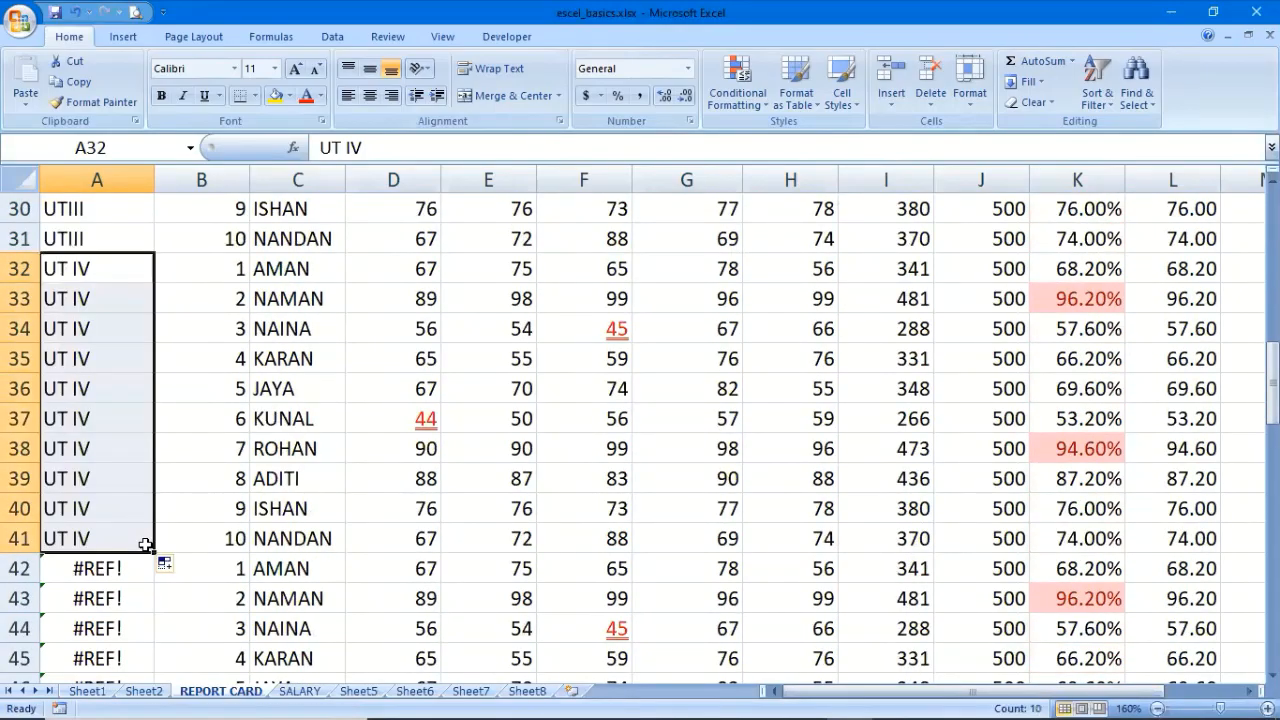
Enter UTV in A42 of the TEST NAME column and fill it down to A51
scroll(134, 520, down, 2)
click(94, 385)
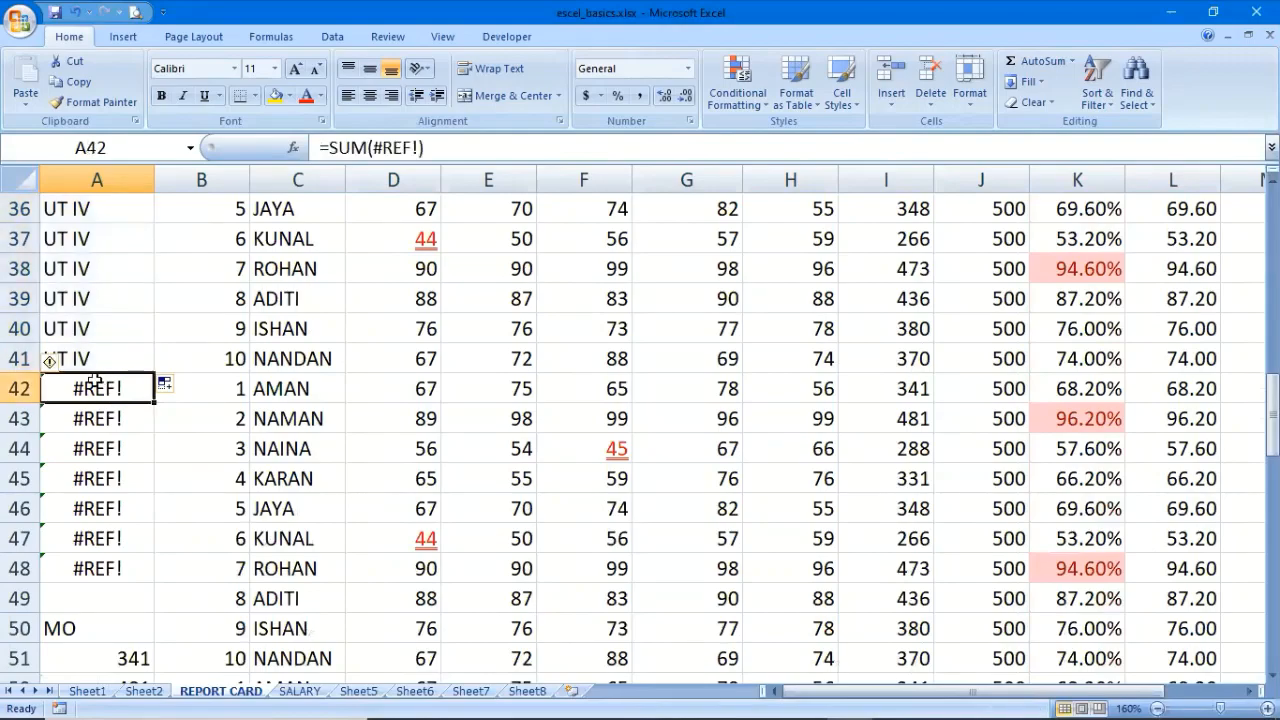
text(UTV)
key(Return)
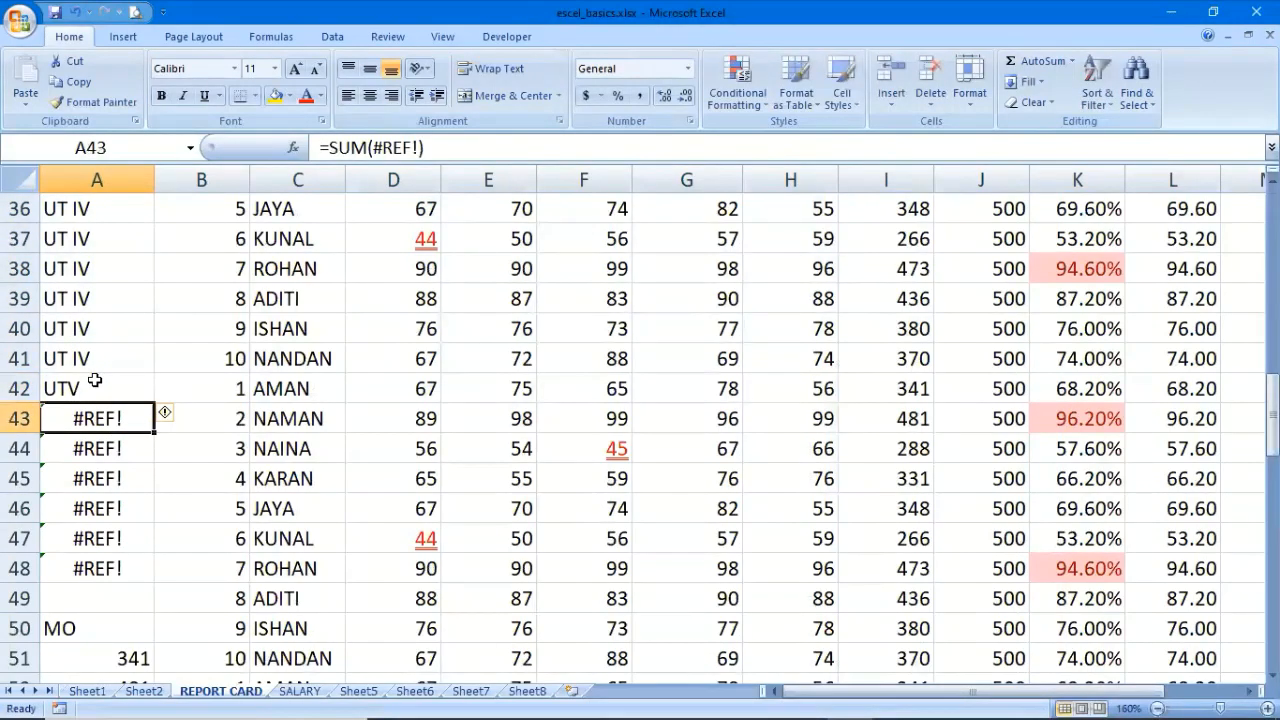
click(94, 380)
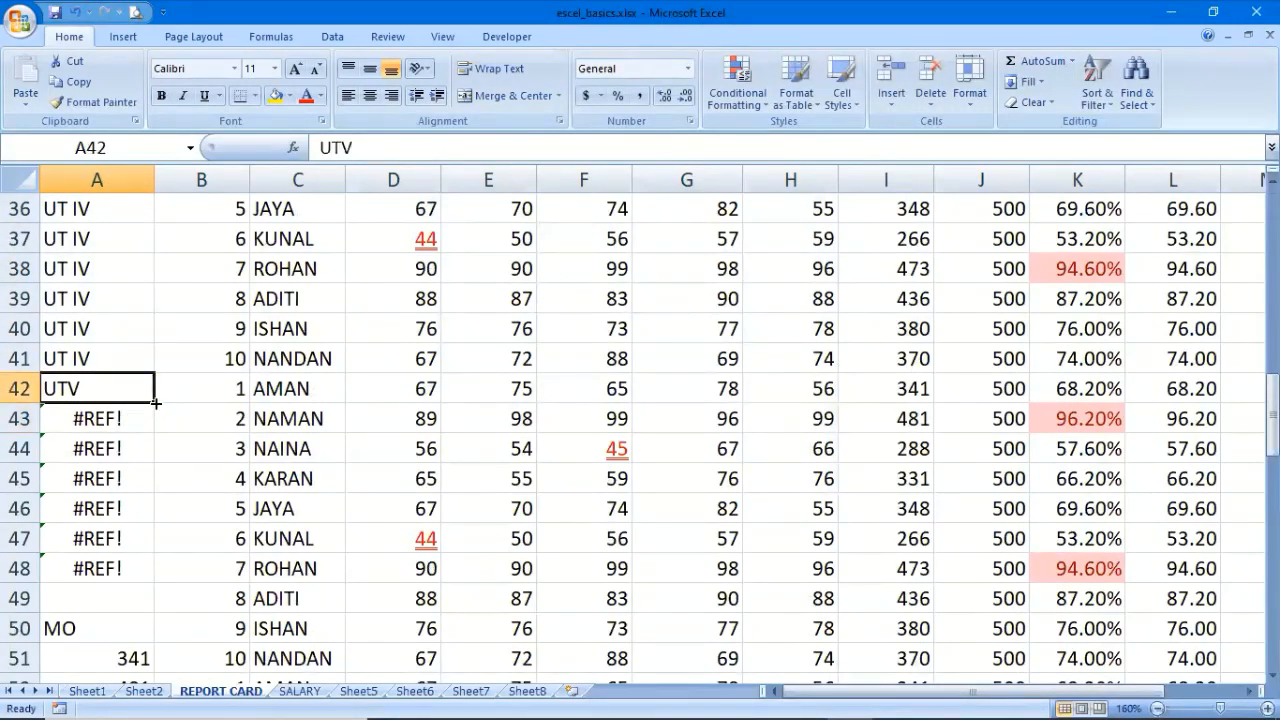
drag(153, 403, 143, 662)
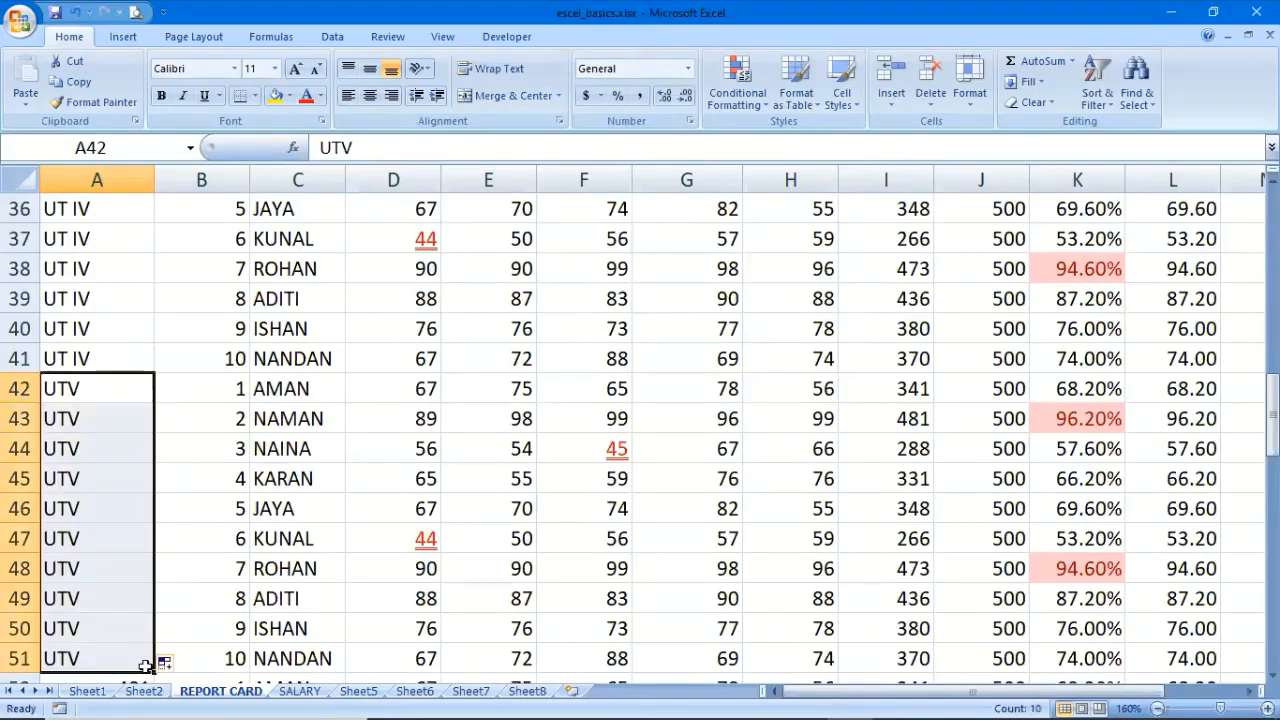
Enter UTVI in A52 of the TEST NAME column and fill it down to A61
scroll(145, 651, down, 2)
scroll(145, 651, down, 1)
click(94, 424)
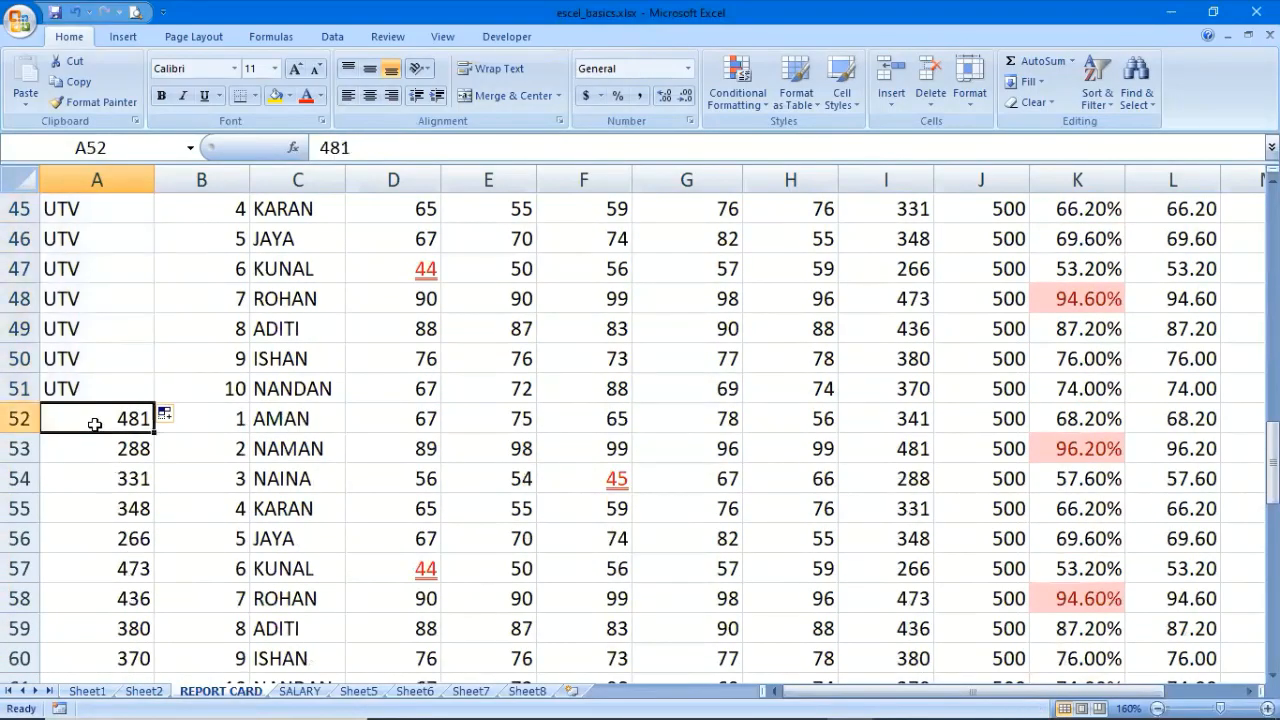
text(UT)
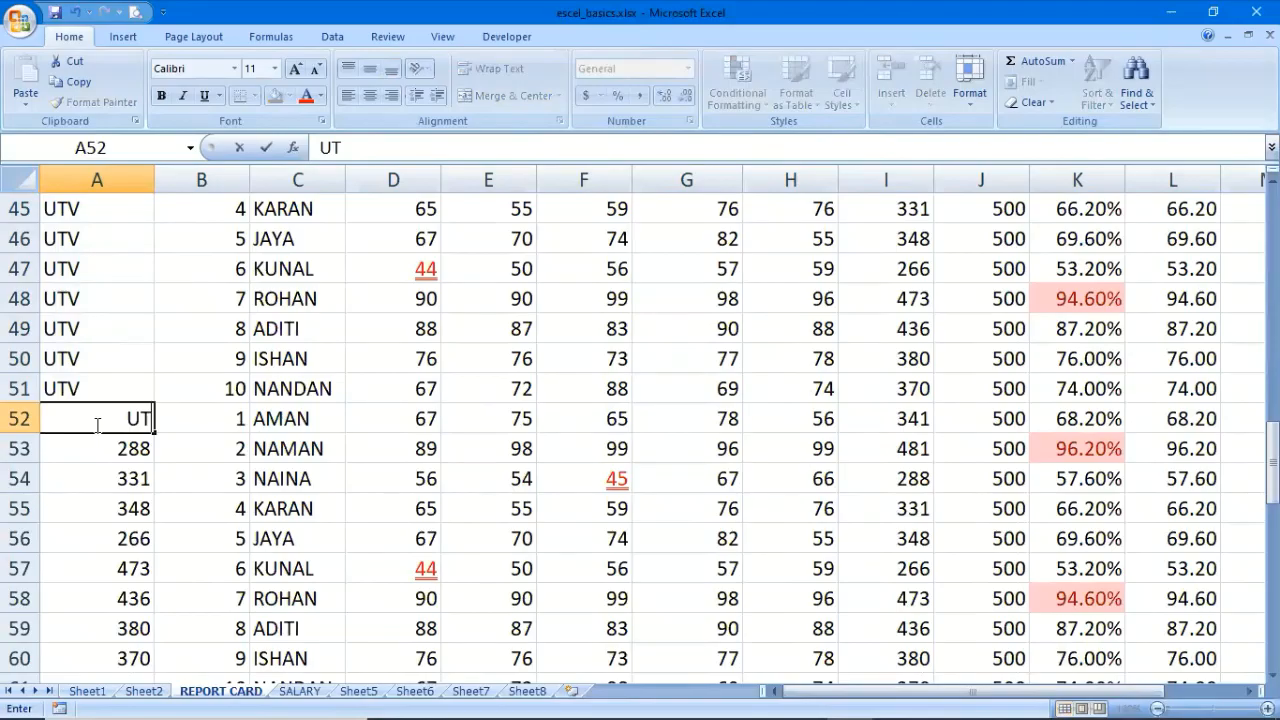
text(VI)
key(Return)
click(97, 421)
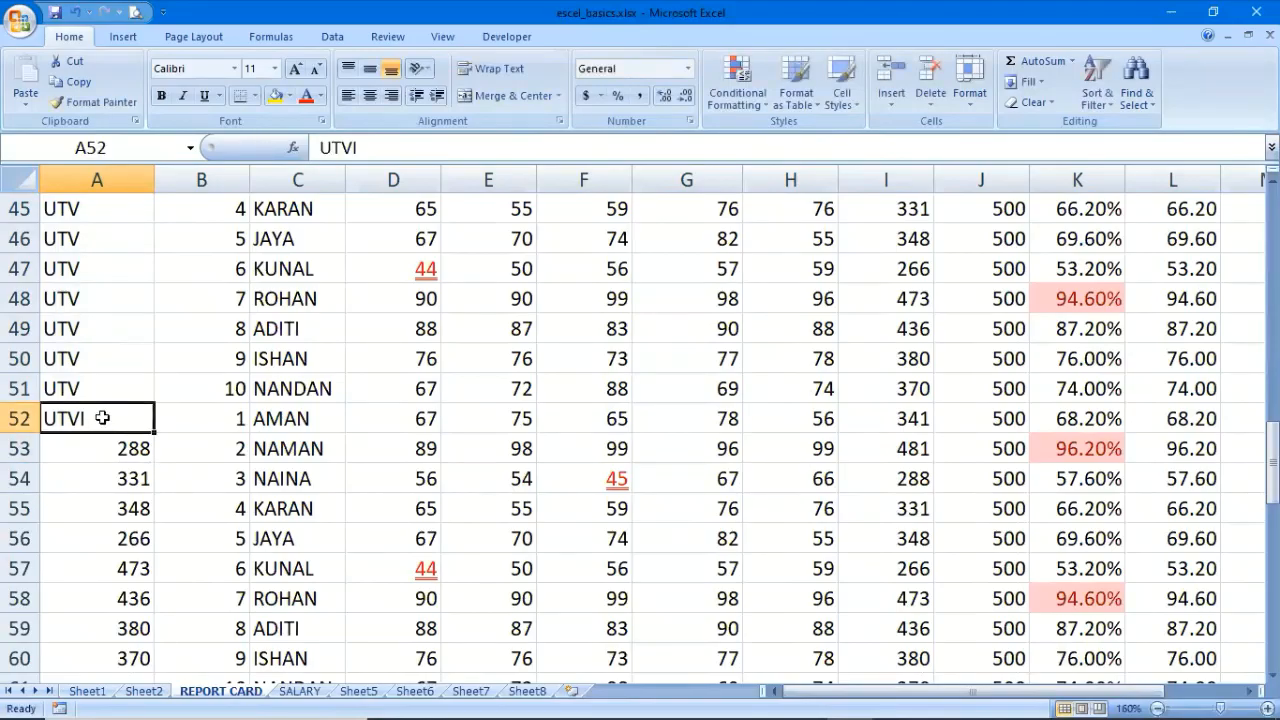
drag(155, 434, 126, 640)
Narrow the Sr. No. column so that it fits its heading more closely
scroll(236, 545, up, 15)
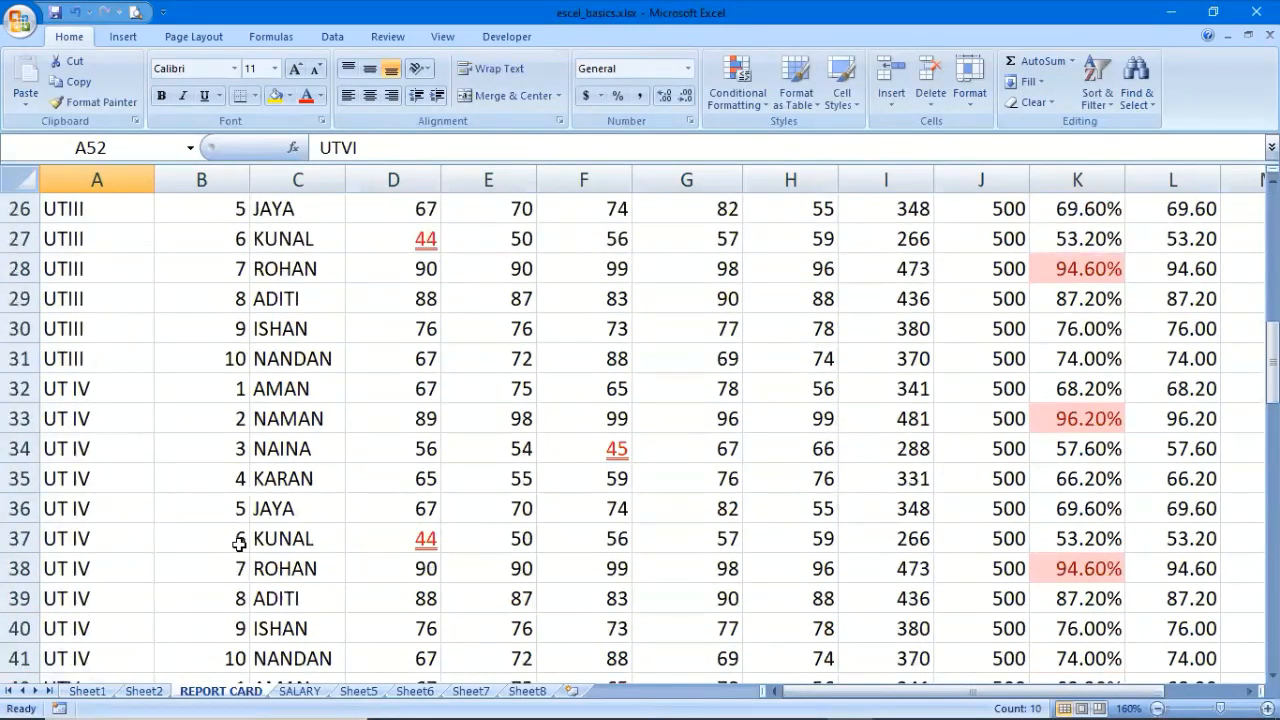
scroll(239, 543, up, 1)
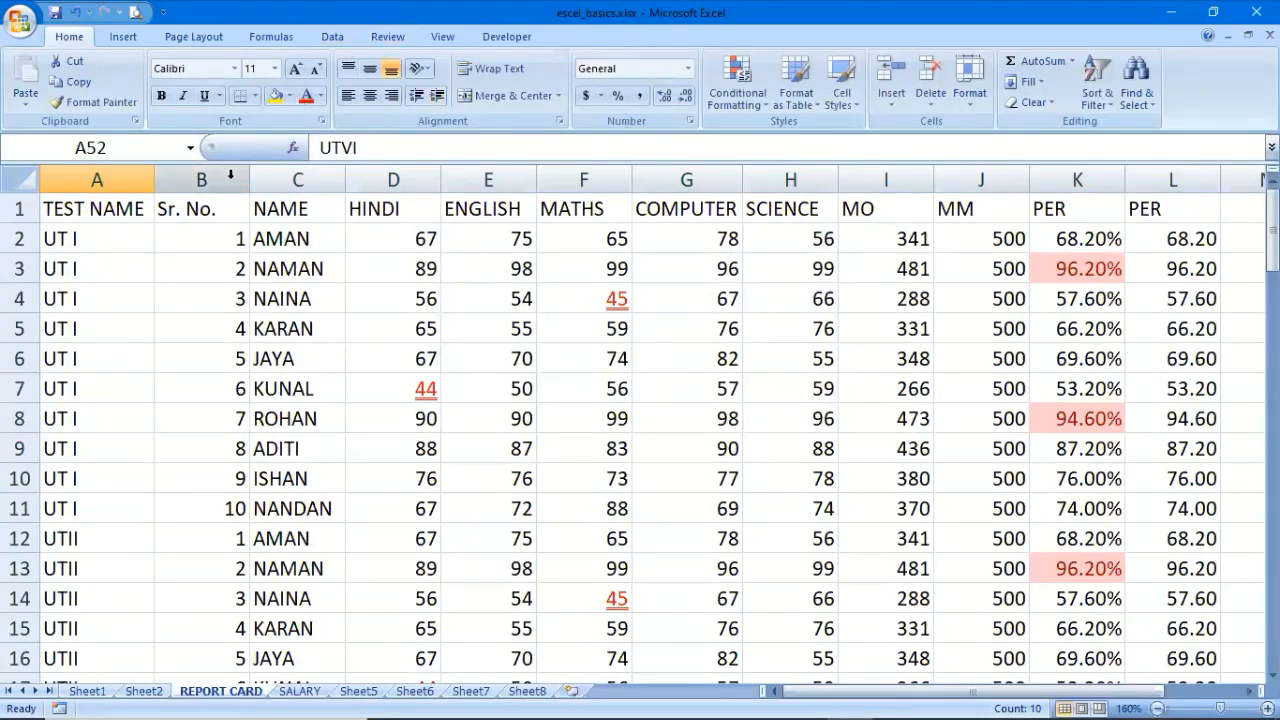
drag(254, 179, 232, 185)
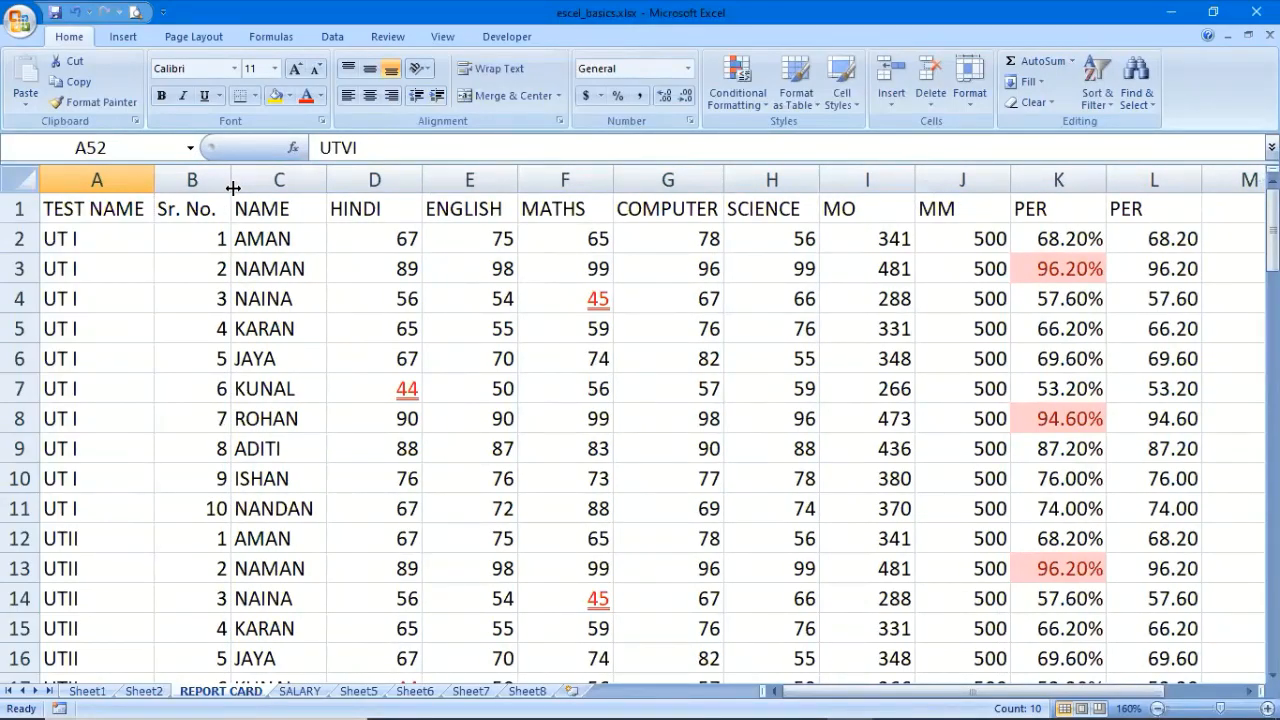
click(282, 287)
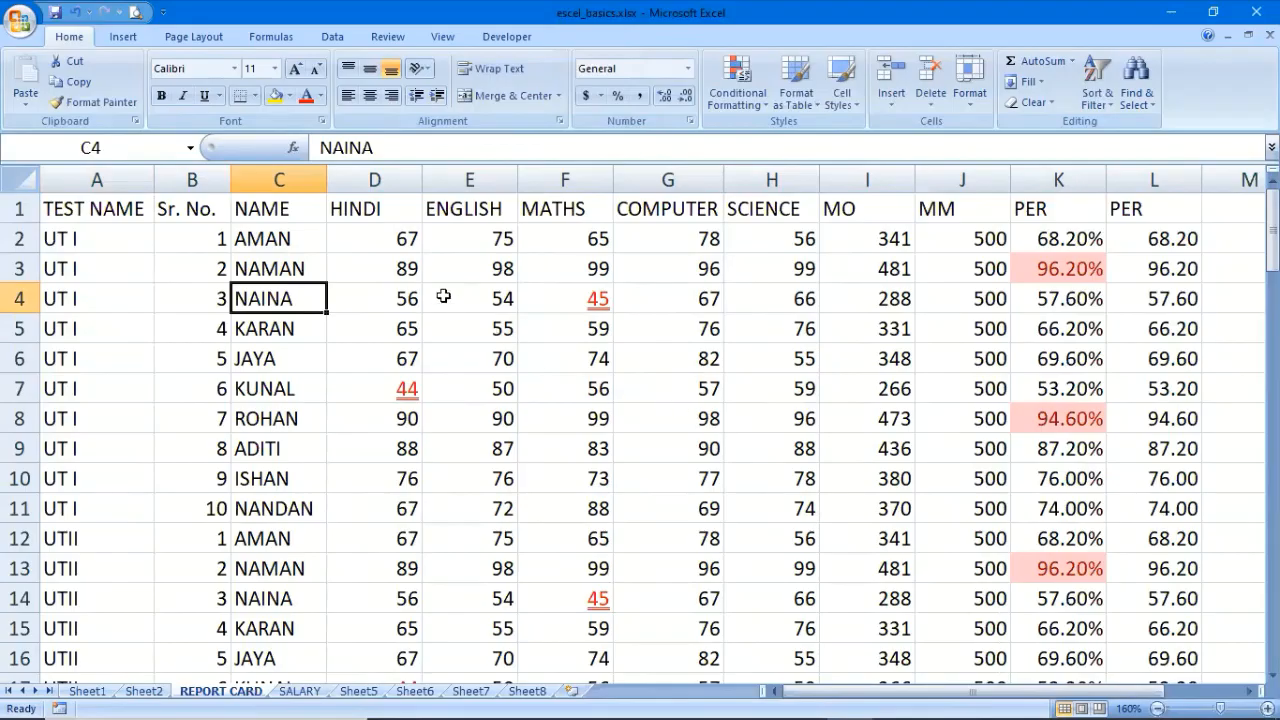
Clear the conditional formatting rules from the marks and percentage cells D2:K61
drag(397, 244, 1068, 588)
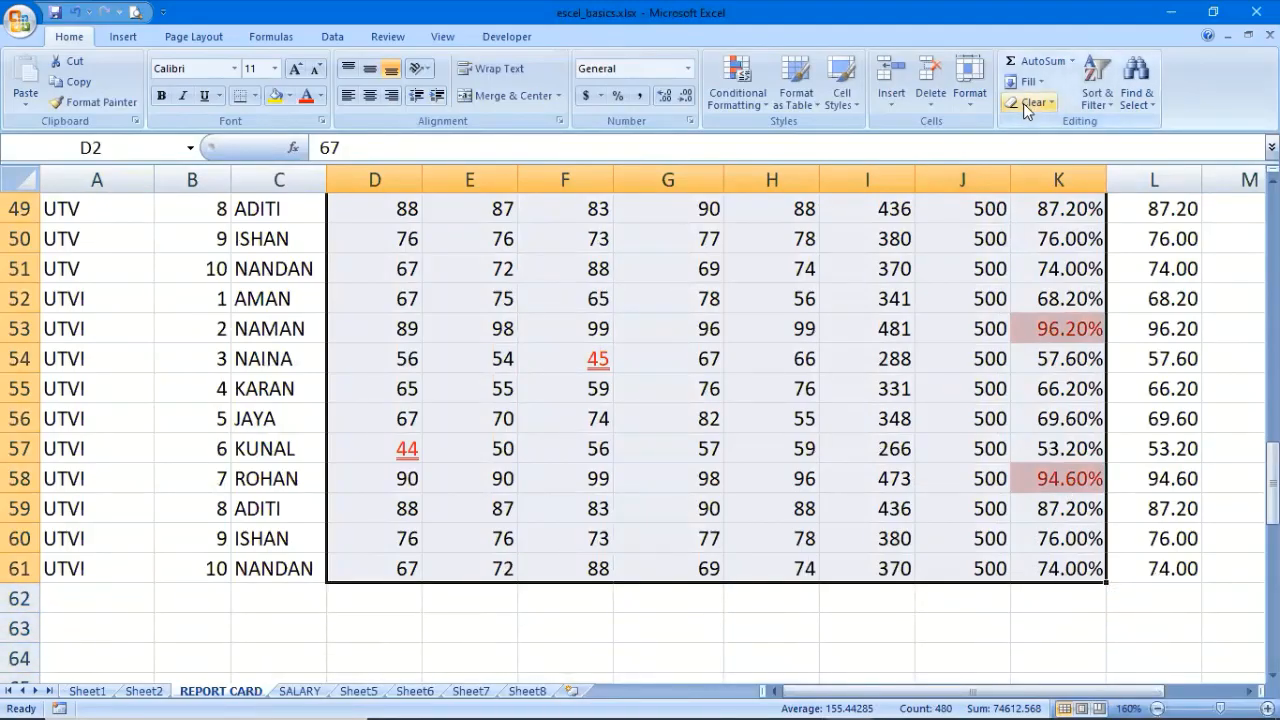
click(736, 98)
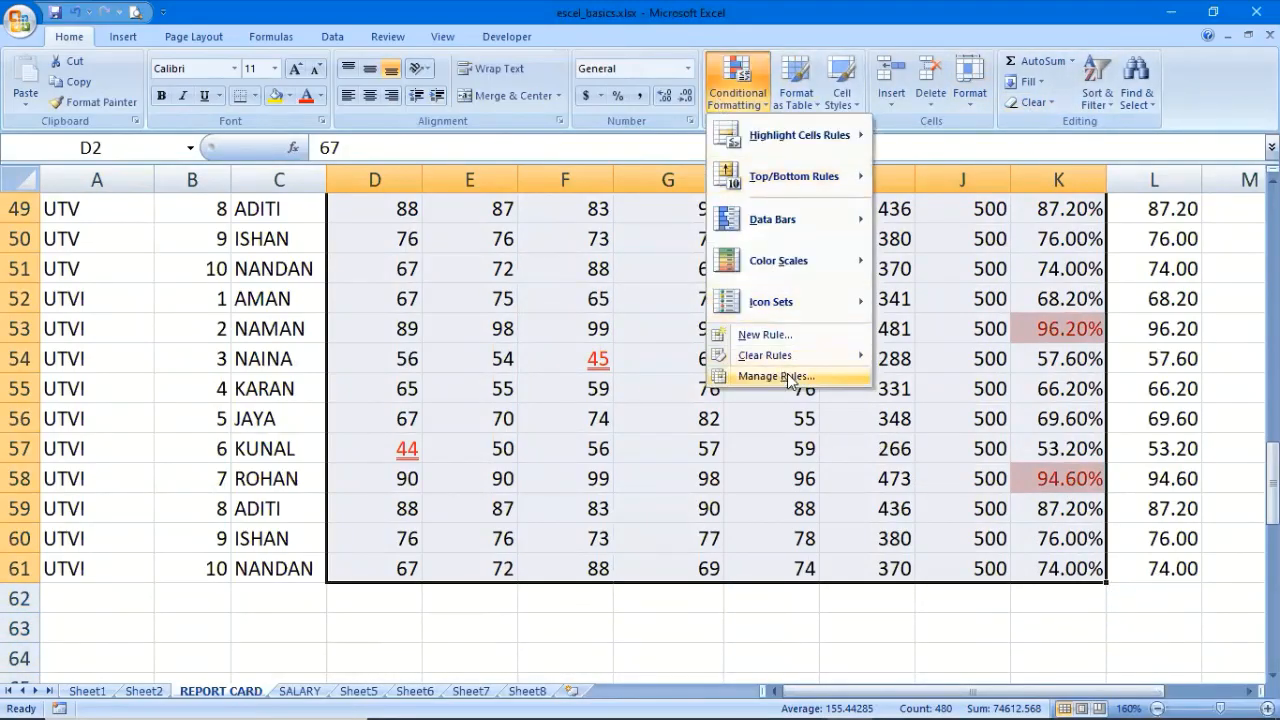
mouse_move(798, 360)
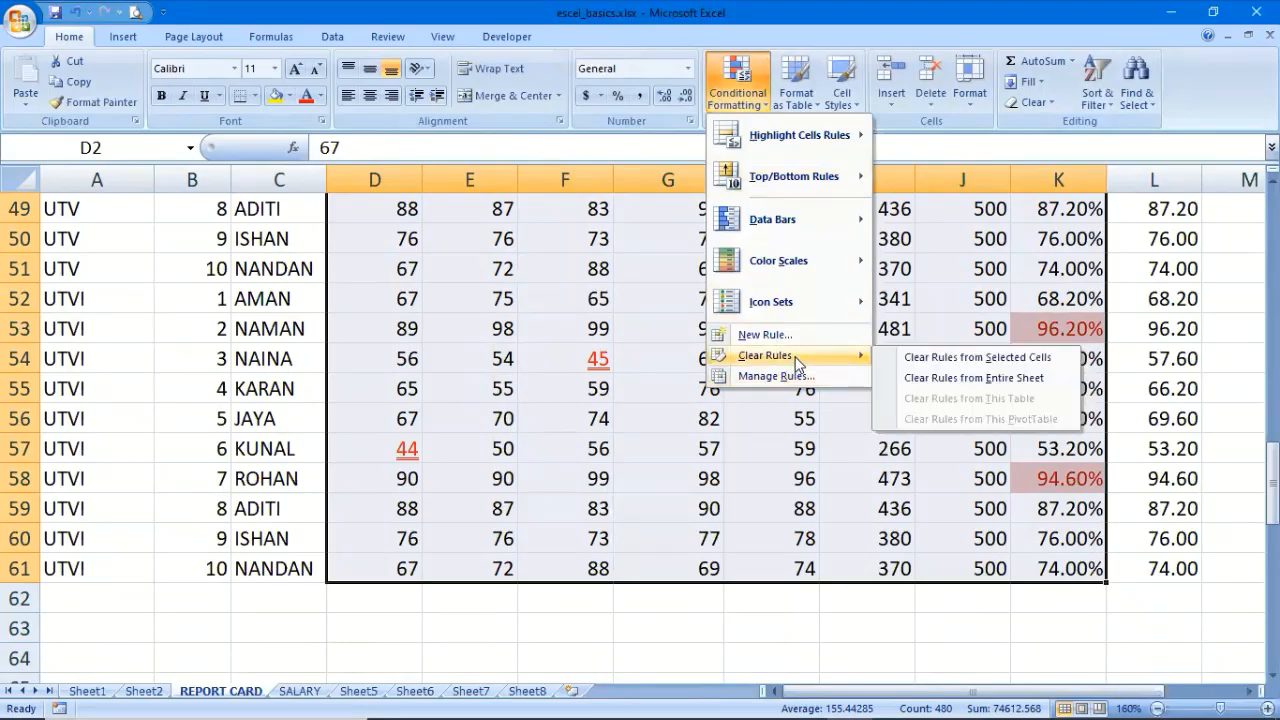
click(961, 358)
click(894, 386)
scroll(900, 386, up, 13)
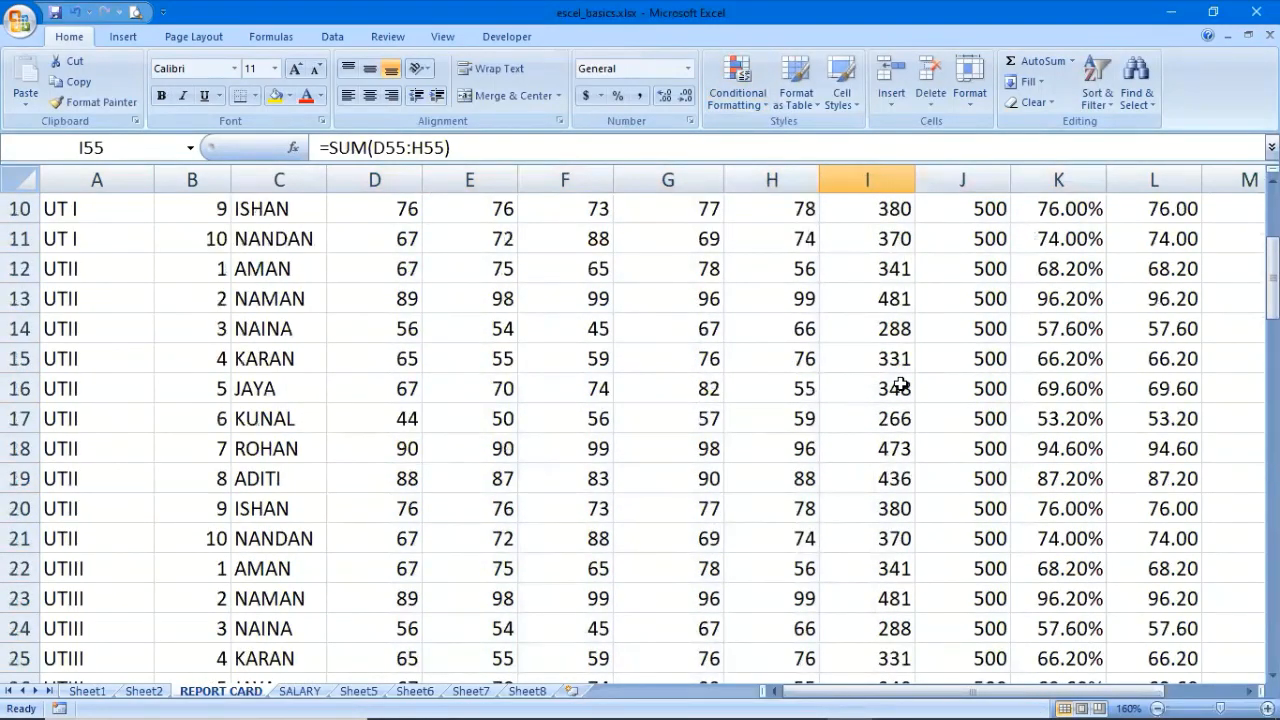
scroll(900, 386, up, 3)
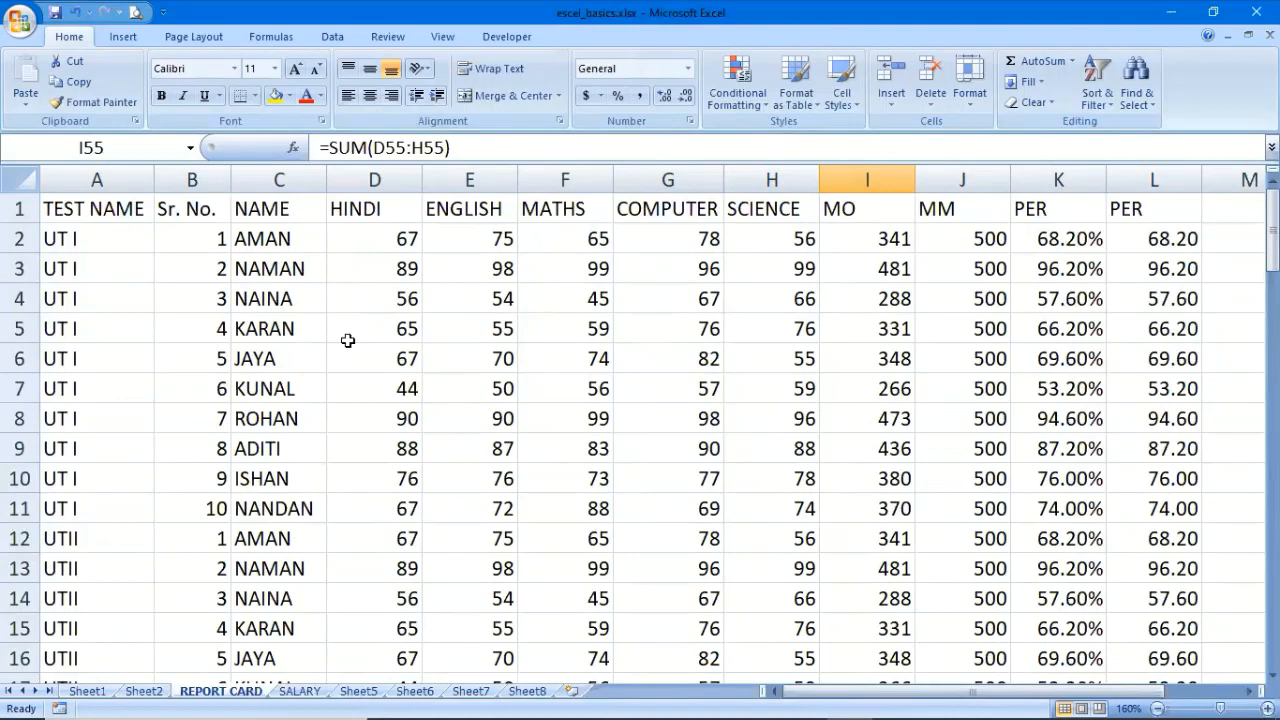
Look through the student records of all unit tests in the sheet
scroll(192, 492, down, 7)
scroll(193, 493, down, 10)
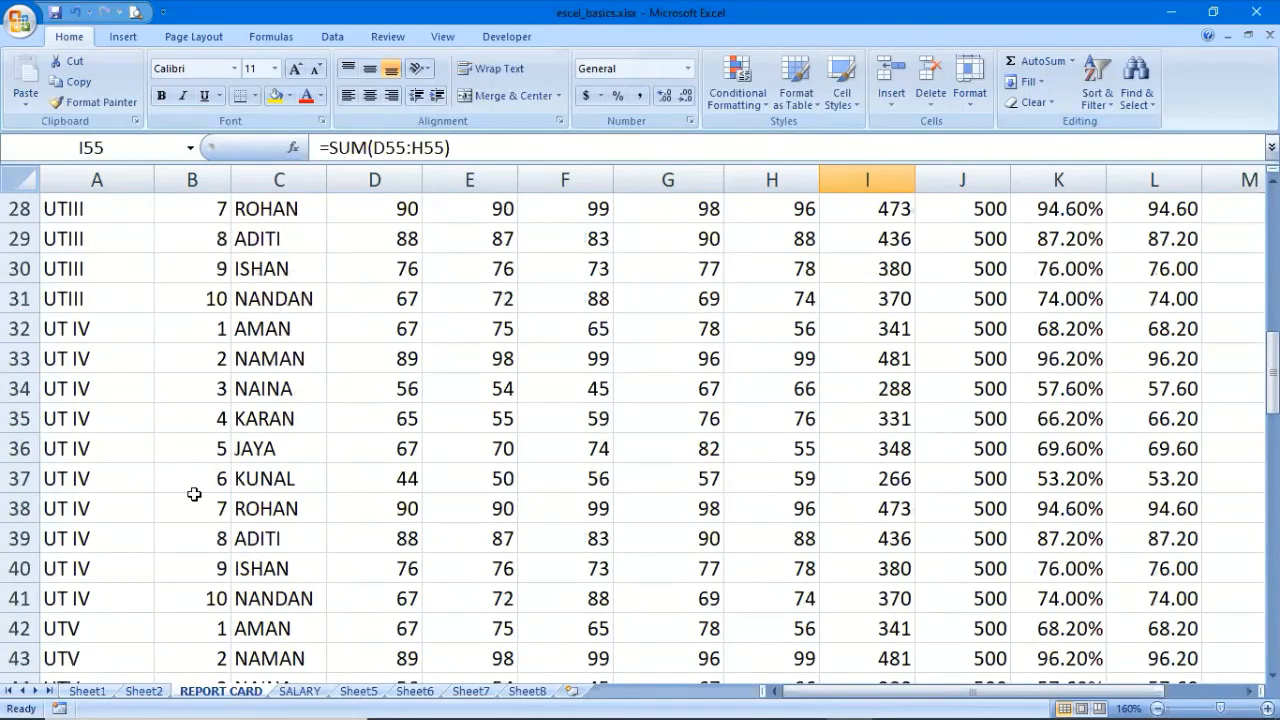
scroll(194, 494, up, 17)
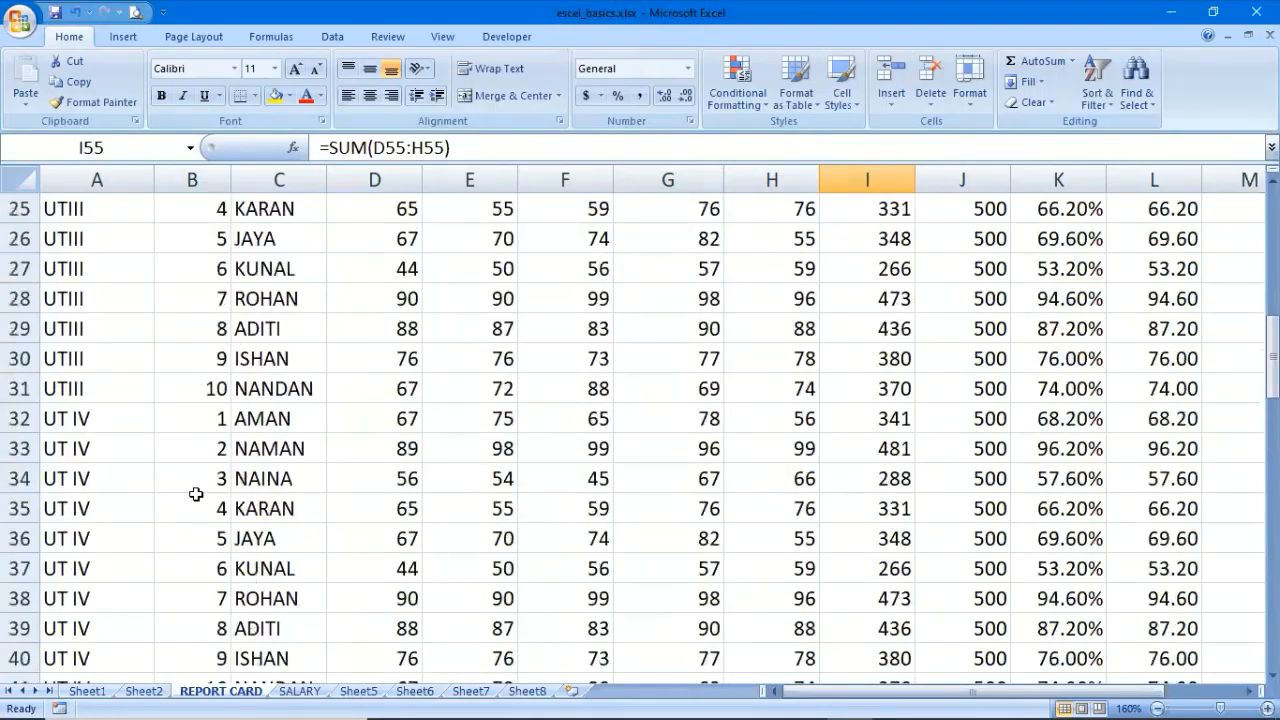
scroll(198, 490, down, 19)
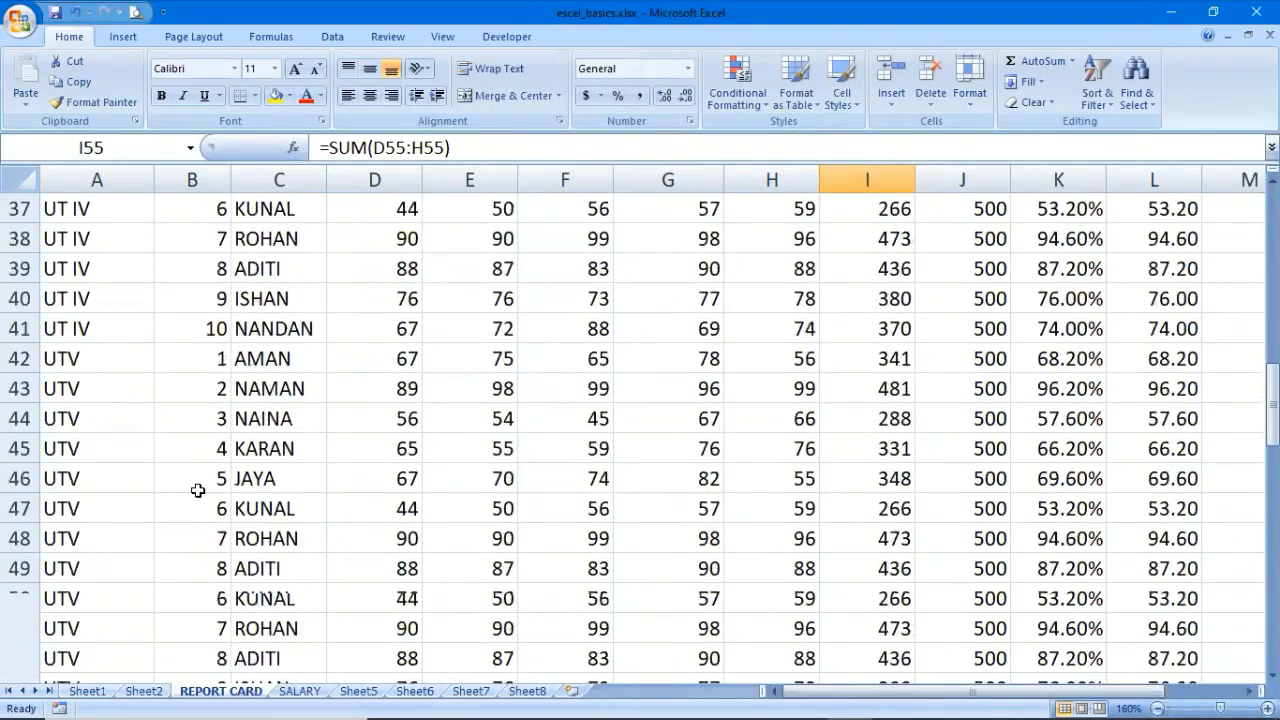
scroll(198, 490, up, 18)
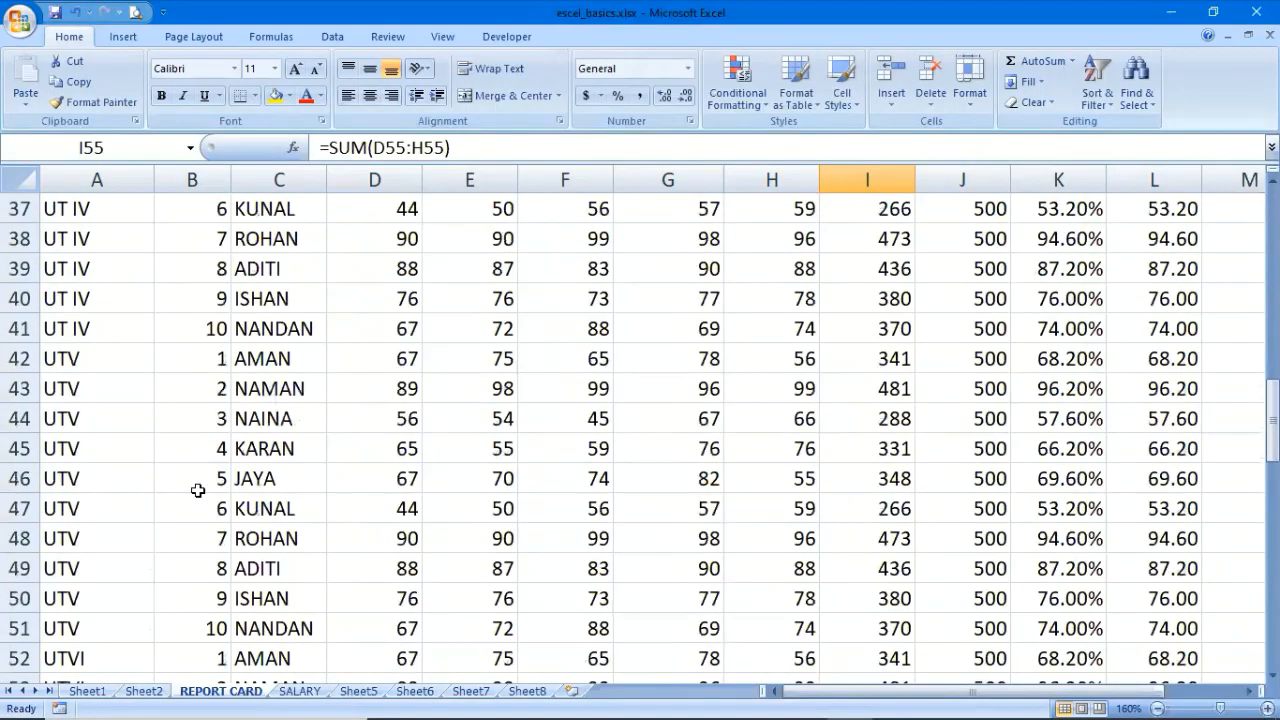
scroll(198, 490, up, 1)
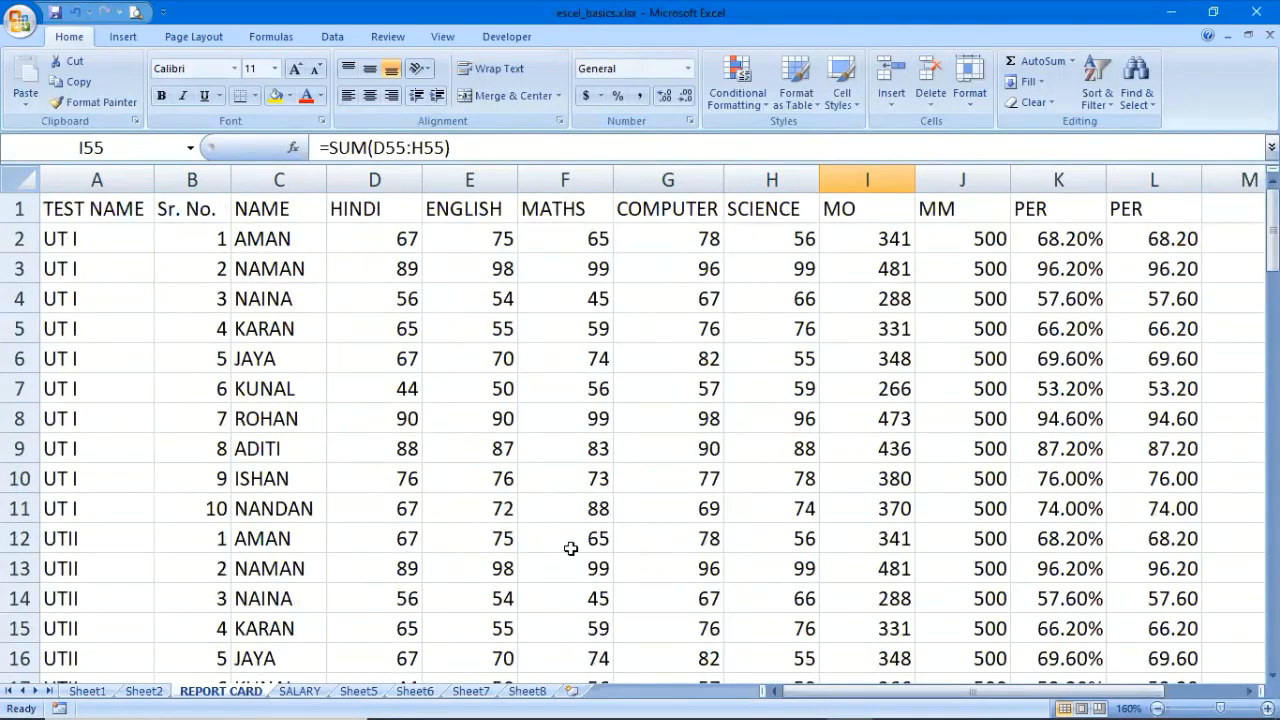
scroll(570, 548, down, 3)
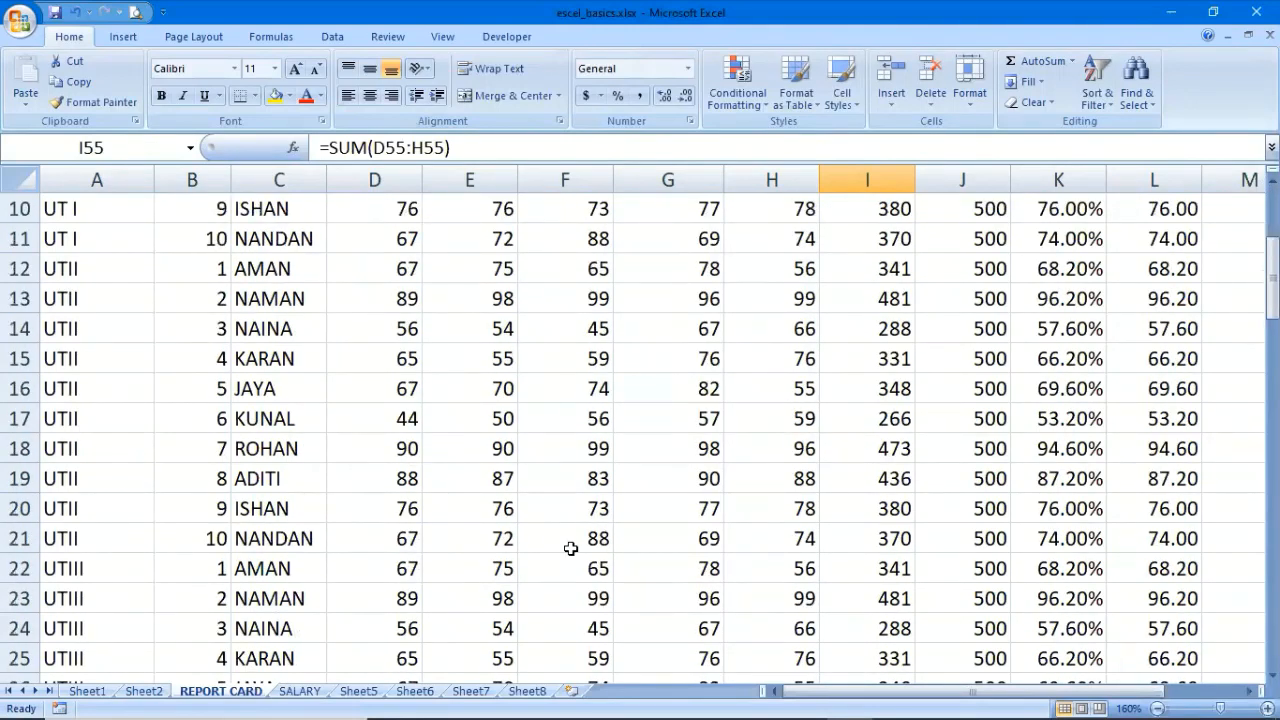
scroll(570, 548, up, 3)
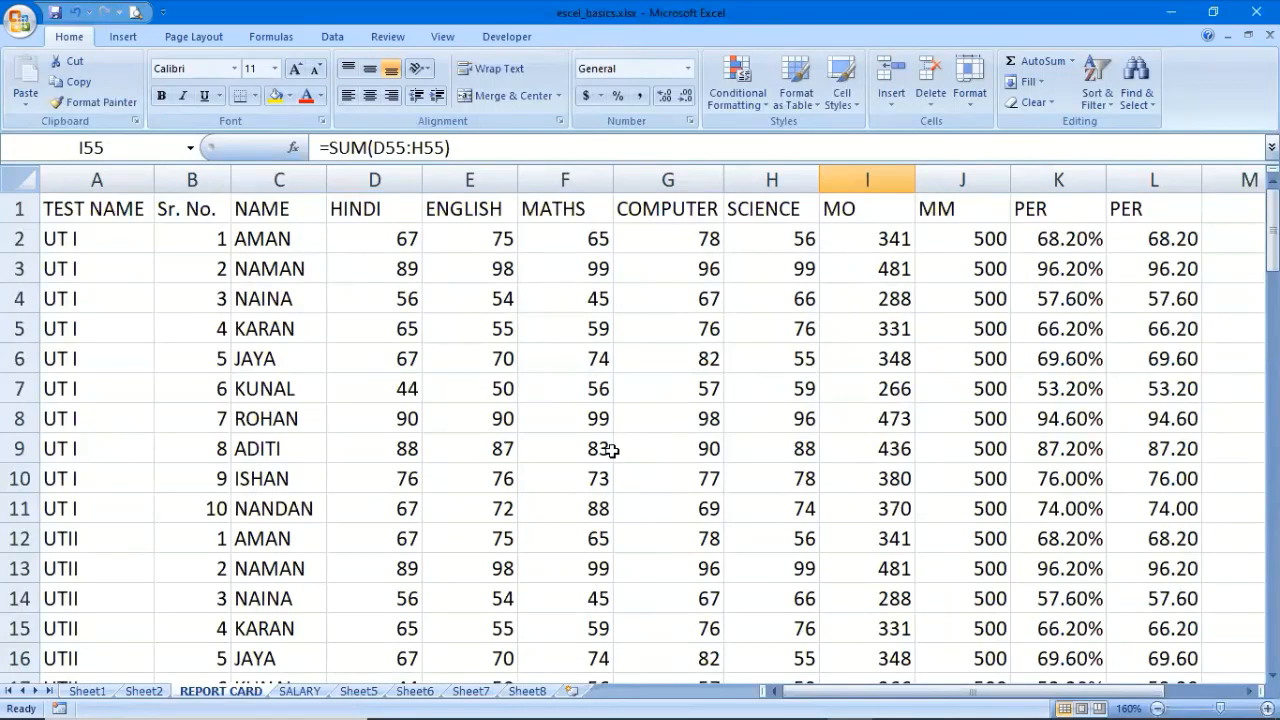
Highlight the NAME cells in C2:C61 containing the name of student number 5, using Light Red Fill with Dark Red Text
drag(255, 245, 262, 635)
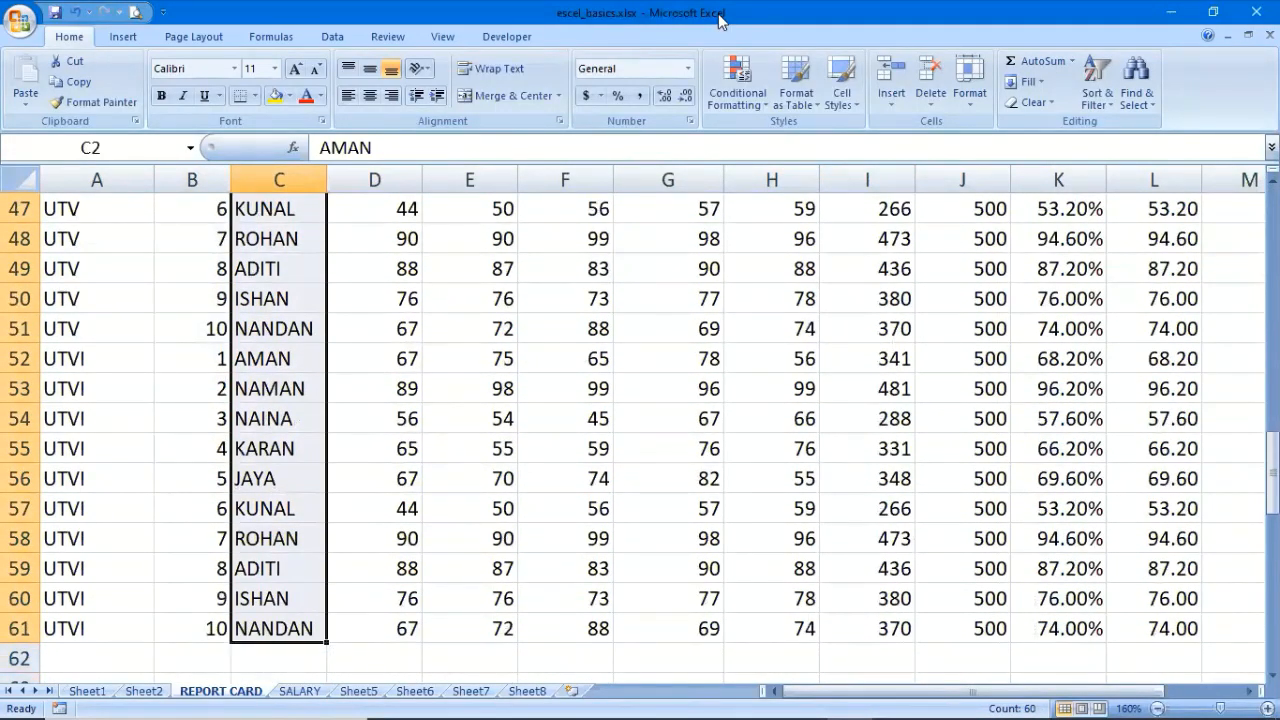
click(747, 100)
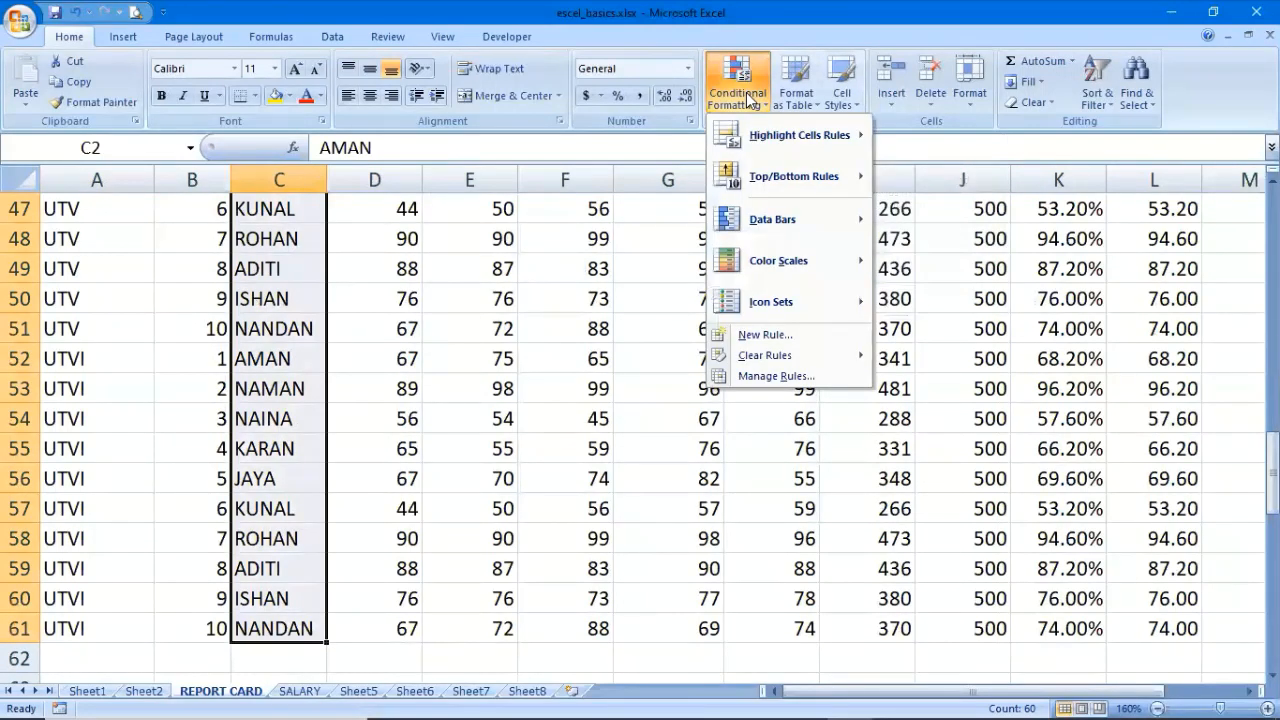
mouse_move(744, 135)
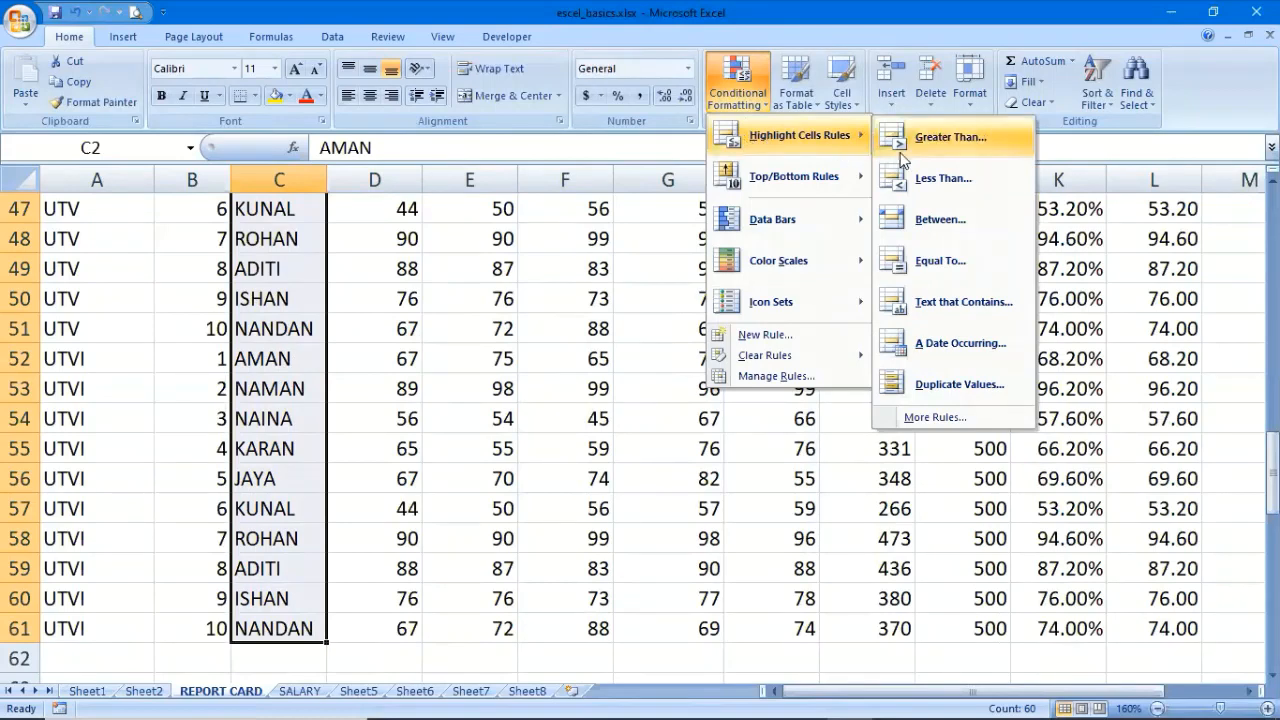
click(953, 313)
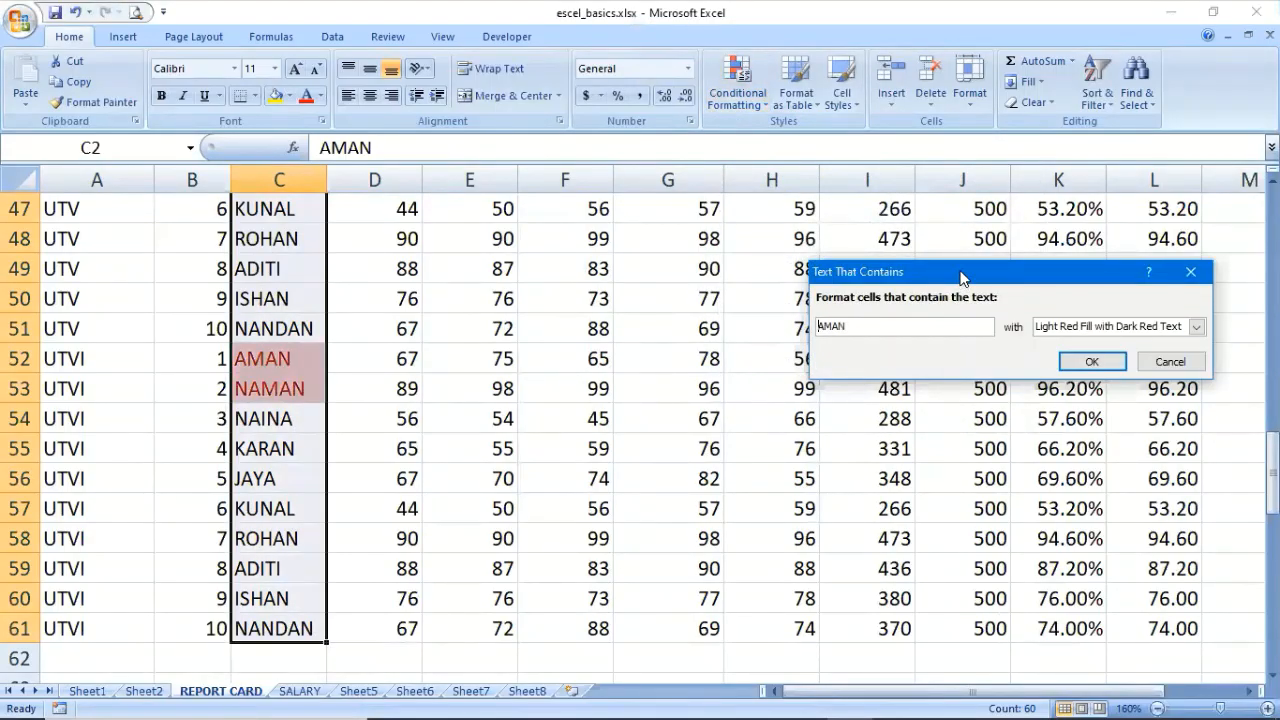
drag(960, 276, 758, 188)
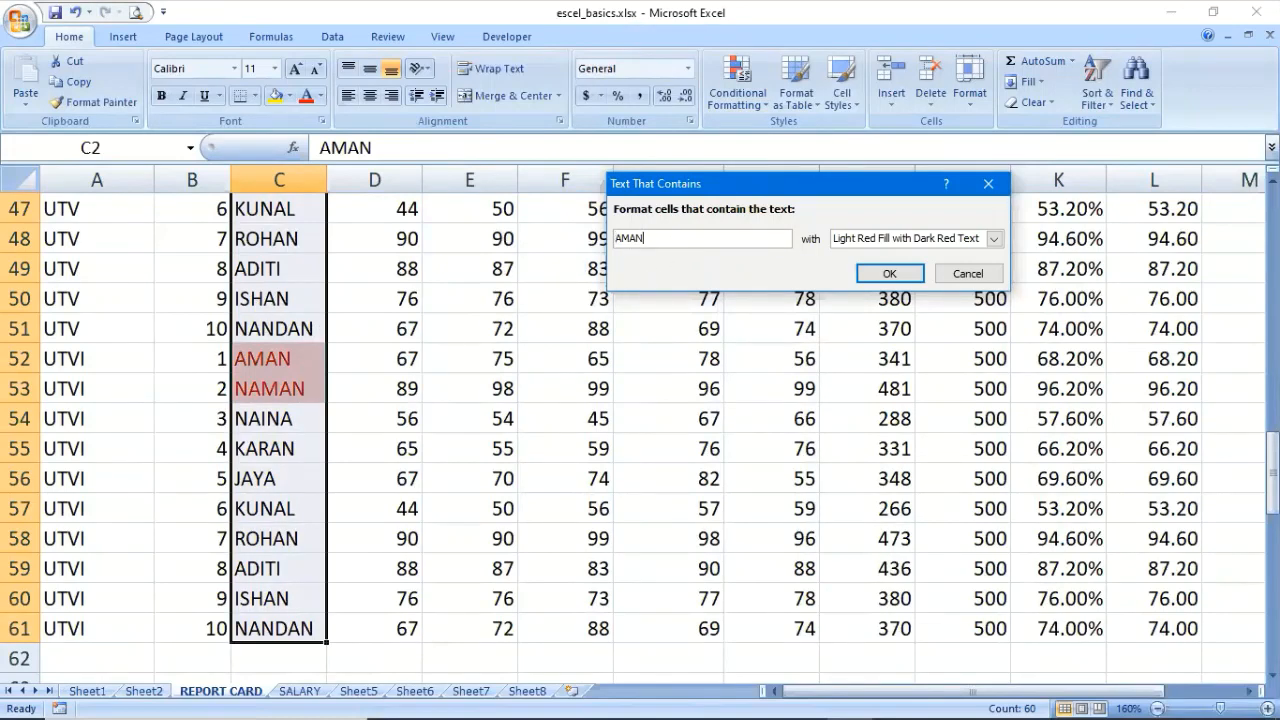
key(BackSpace)
key(BackSpace)
key(BackSpace)
key(BackSpace)
text(JAYA)
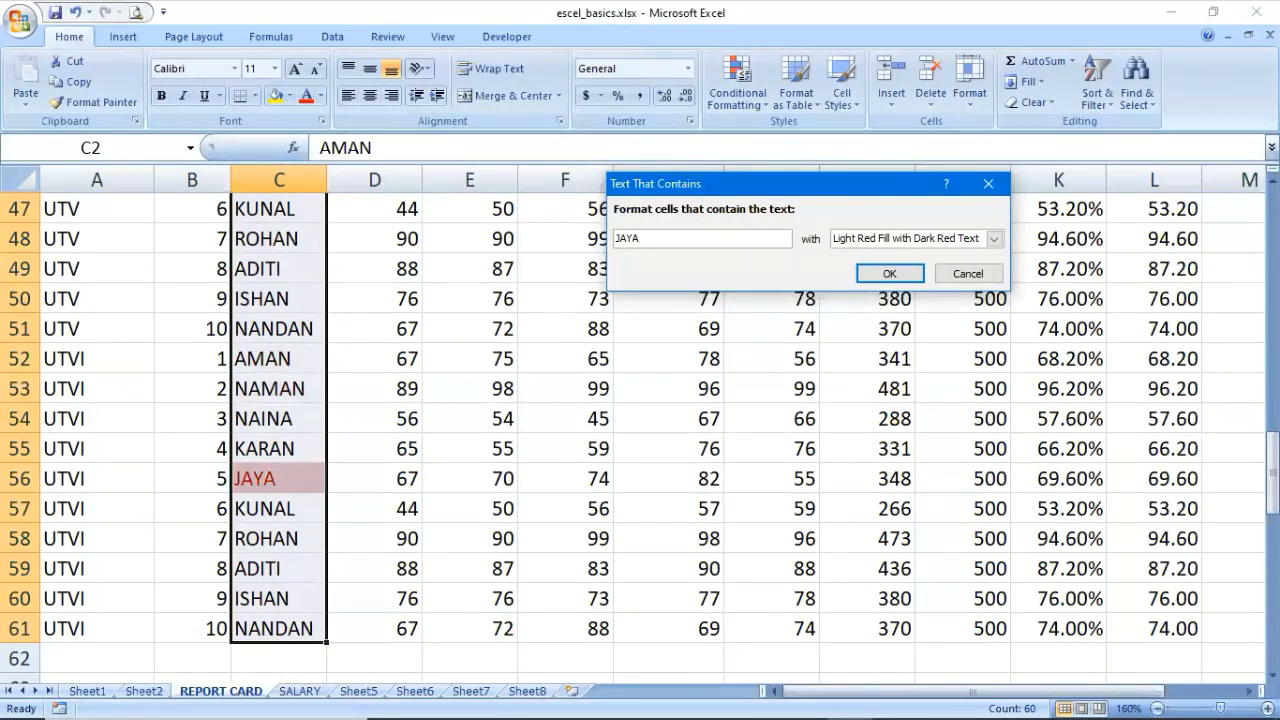
click(888, 273)
click(620, 388)
Examine the highlighted student's records across the unit tests, selecting the result cells D6:L6 and D16:J16
scroll(621, 393, up, 3)
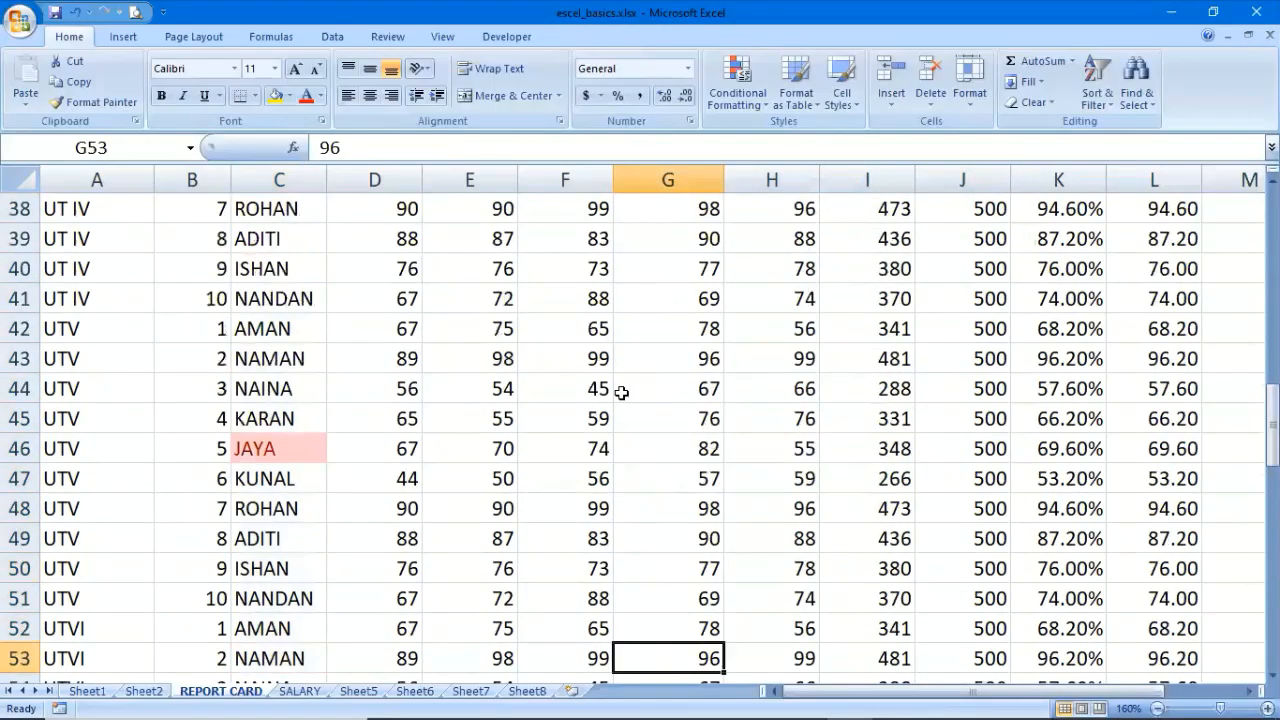
scroll(621, 393, up, 3)
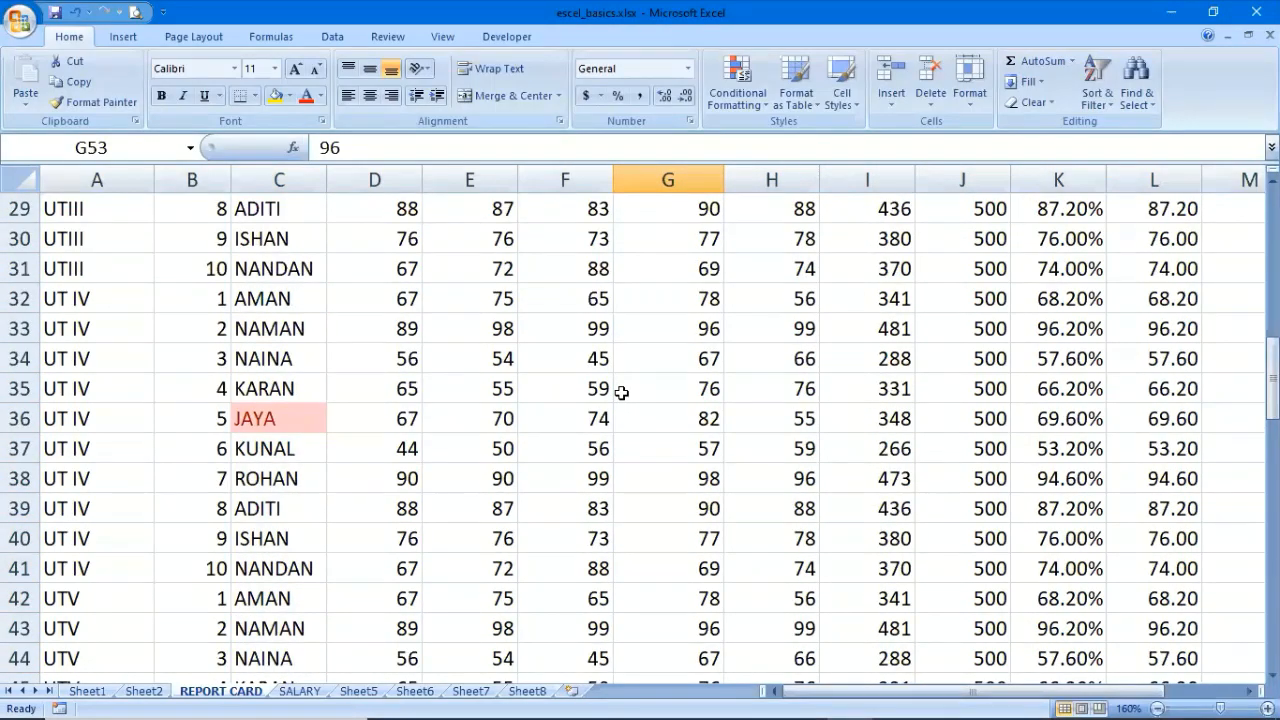
scroll(621, 393, up, 9)
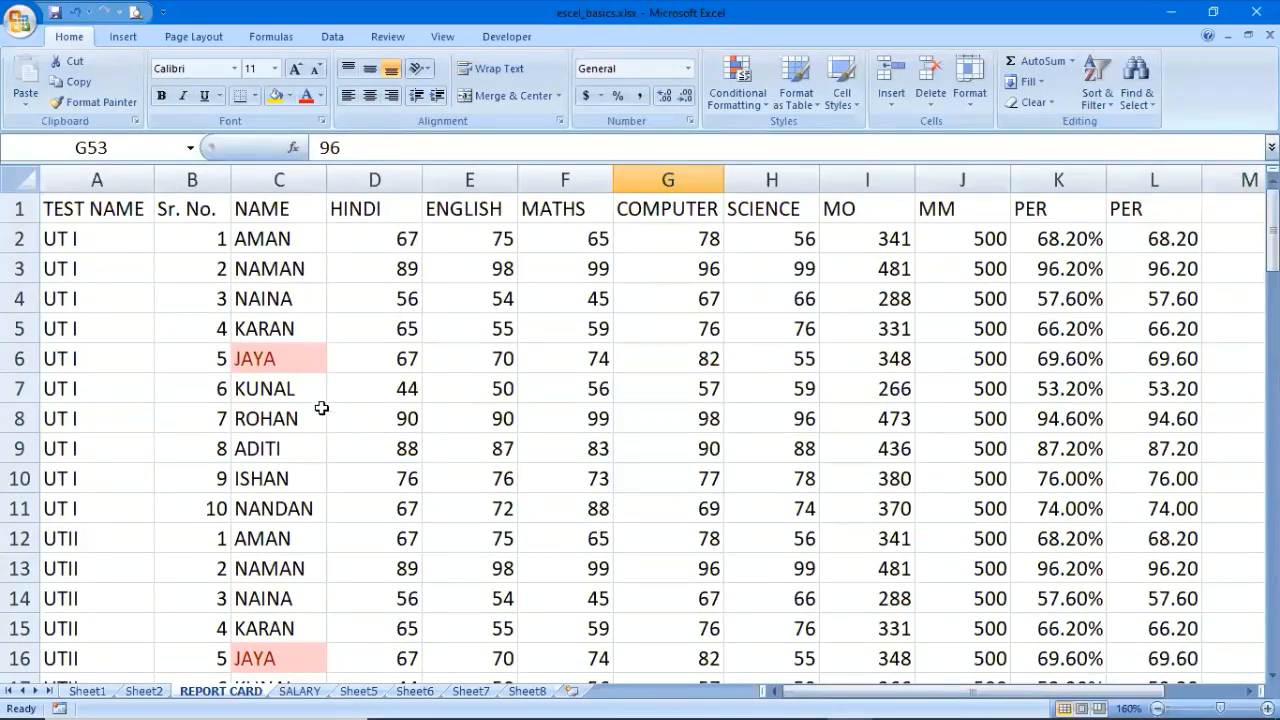
click(298, 364)
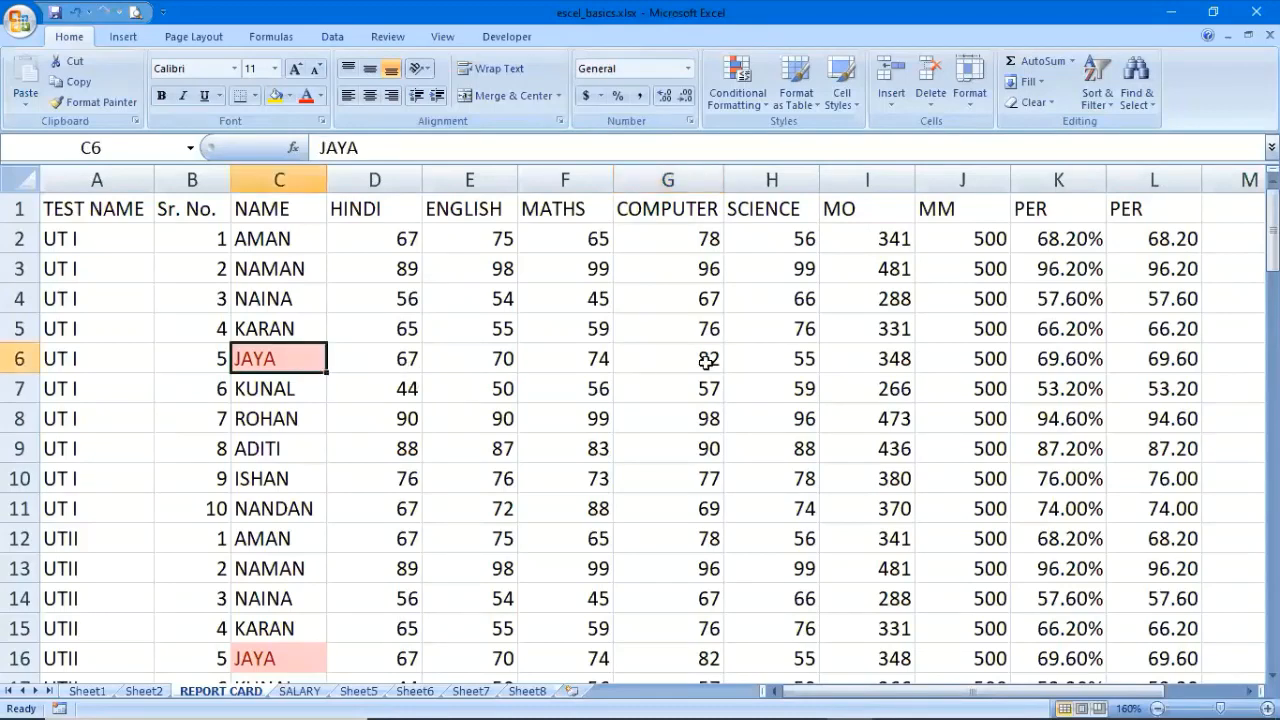
drag(336, 362, 1193, 364)
scroll(492, 476, down, 2)
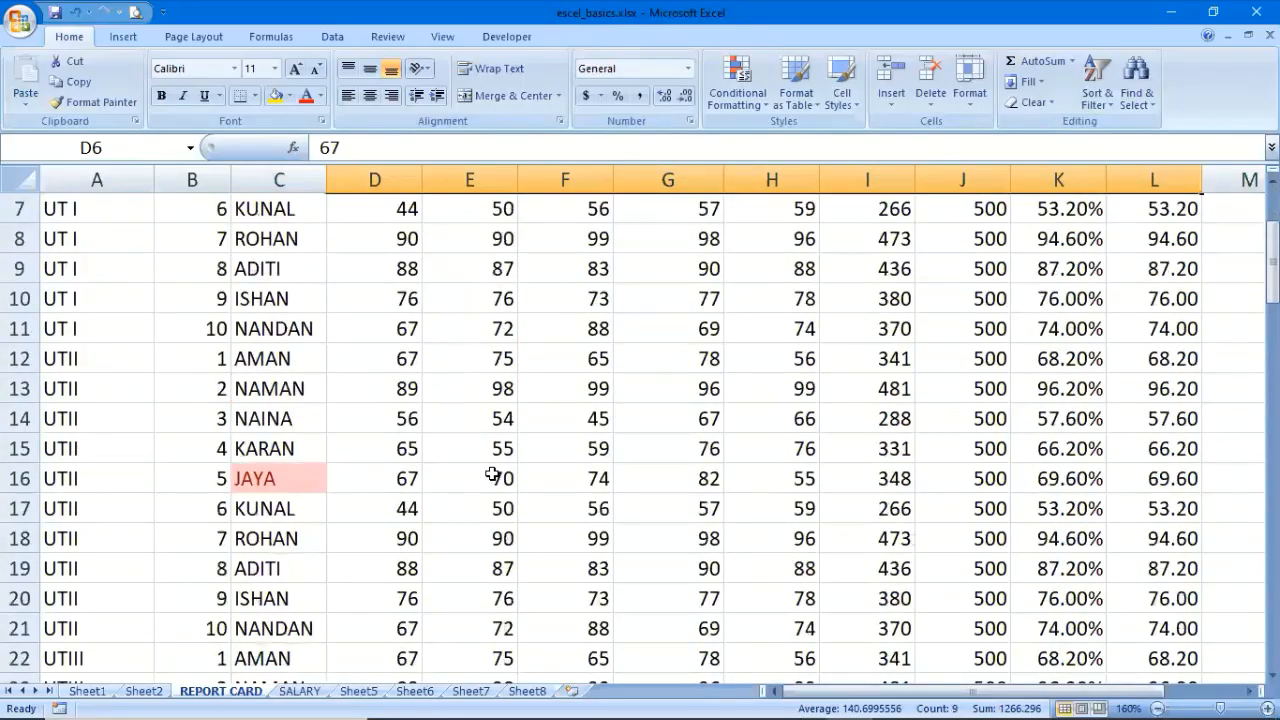
scroll(491, 478, up, 1)
drag(391, 558, 919, 560)
scroll(919, 560, up, 1)
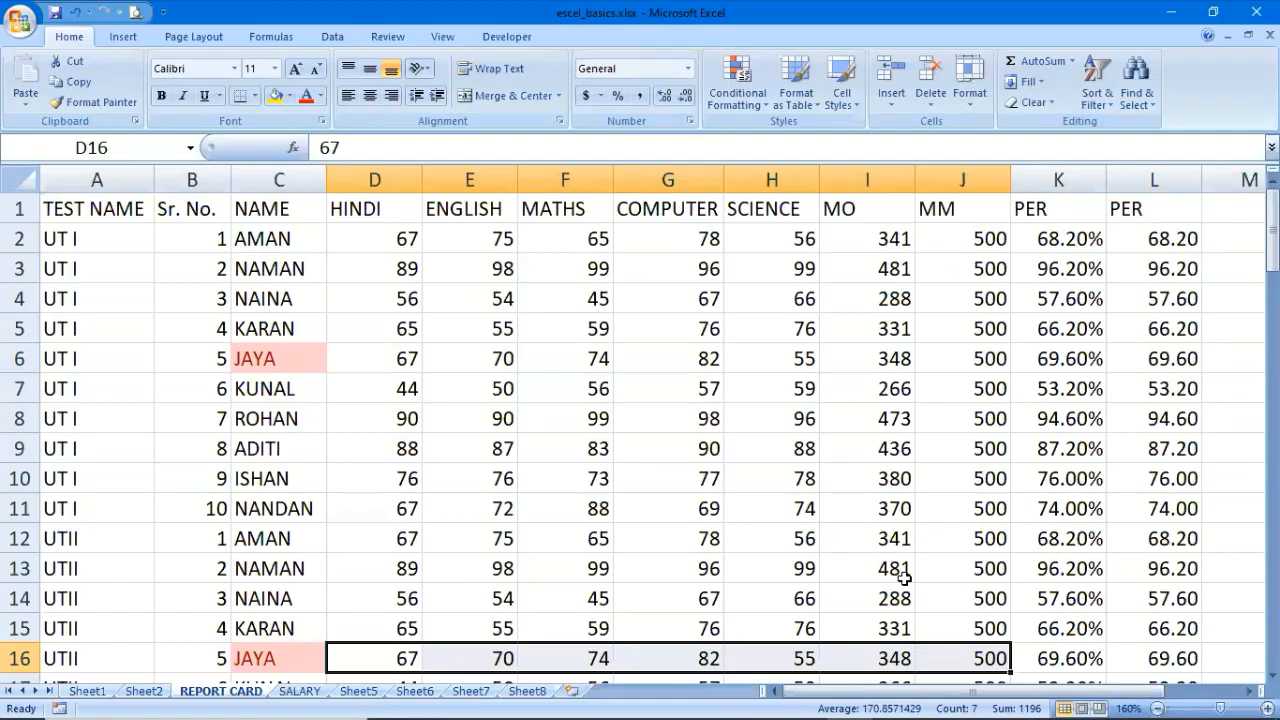
Select the highlighted student's UT I results in D6:L6 and look over the matching records below
drag(383, 358, 1124, 361)
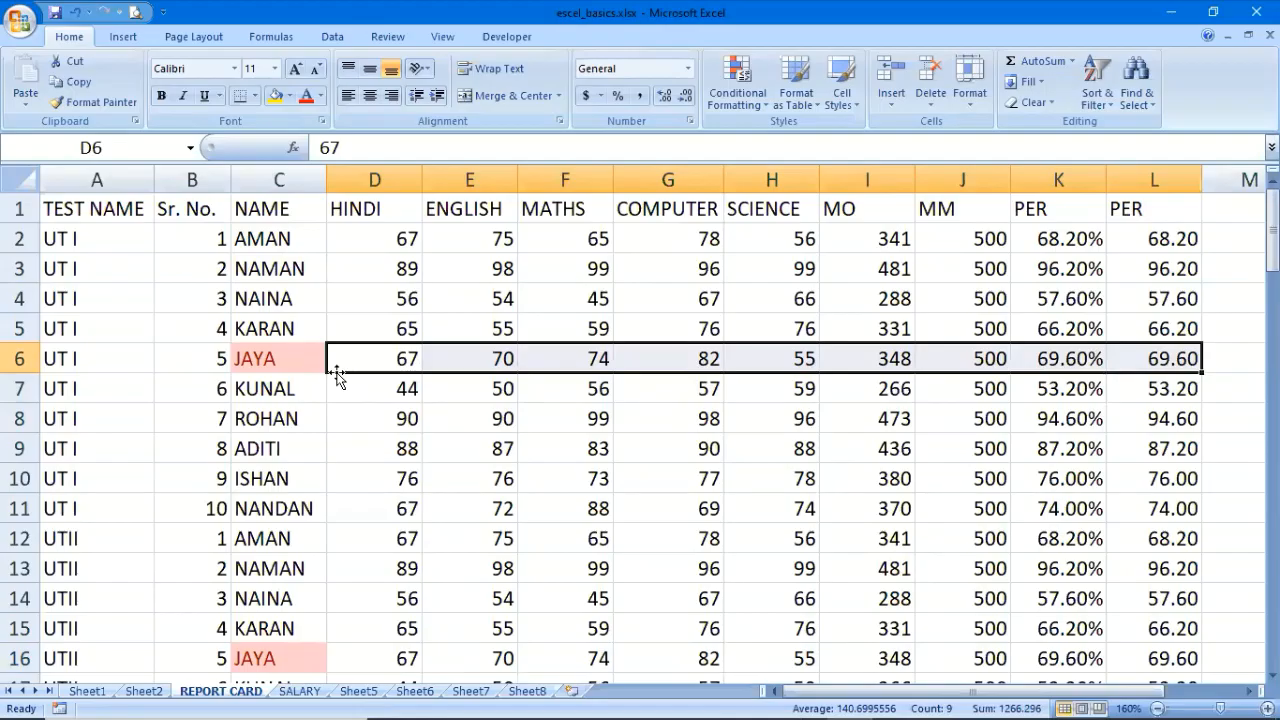
scroll(337, 374, down, 3)
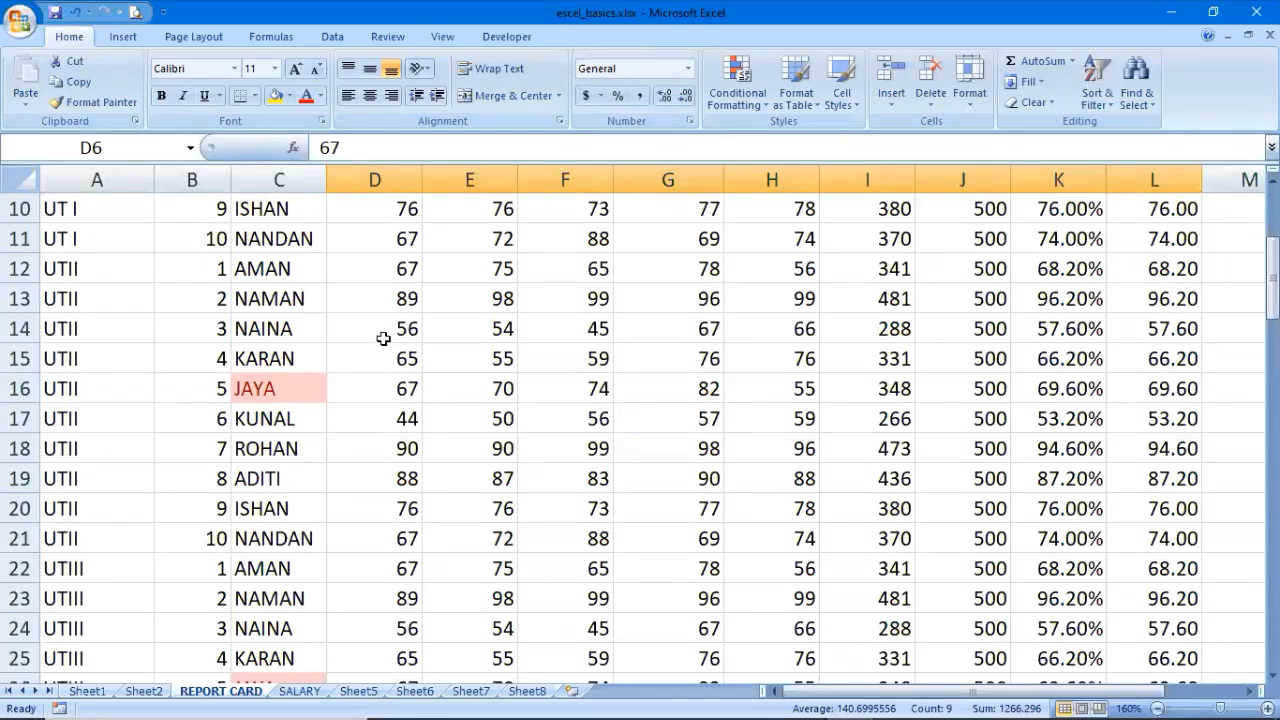
scroll(383, 338, up, 3)
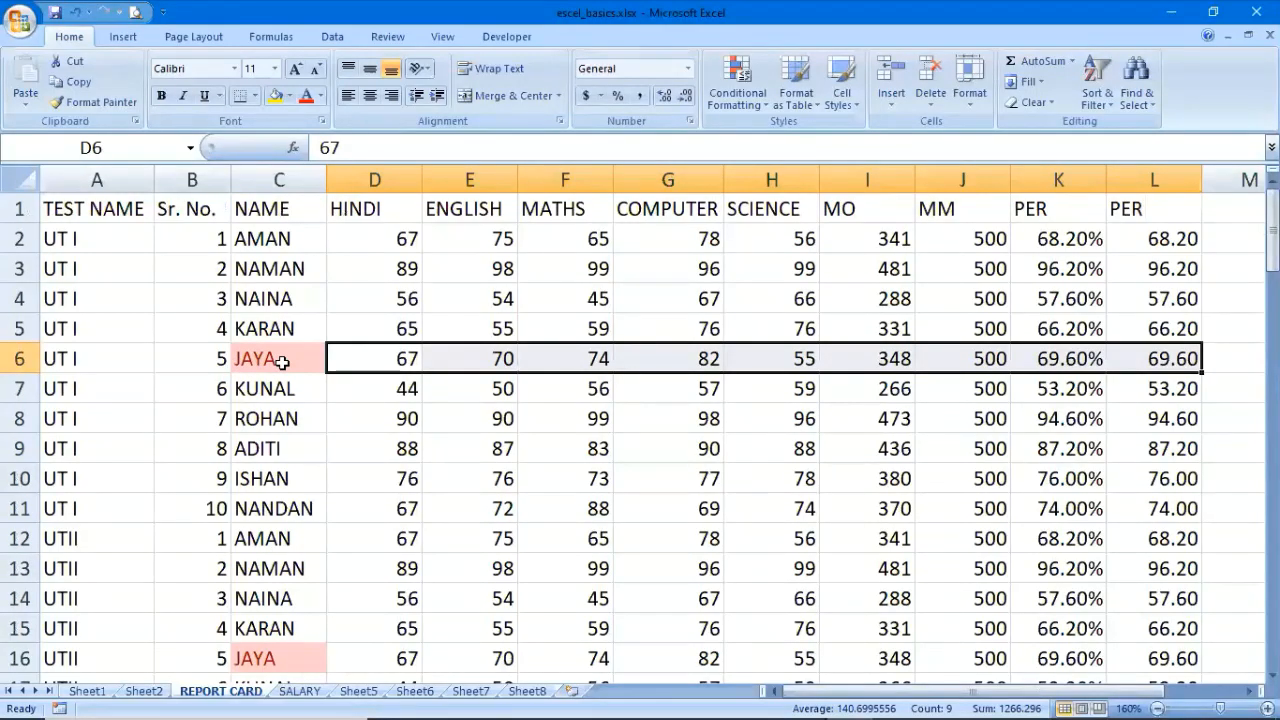
Clear the conditional formatting rules from the NAME cells C2:C61
click(275, 242)
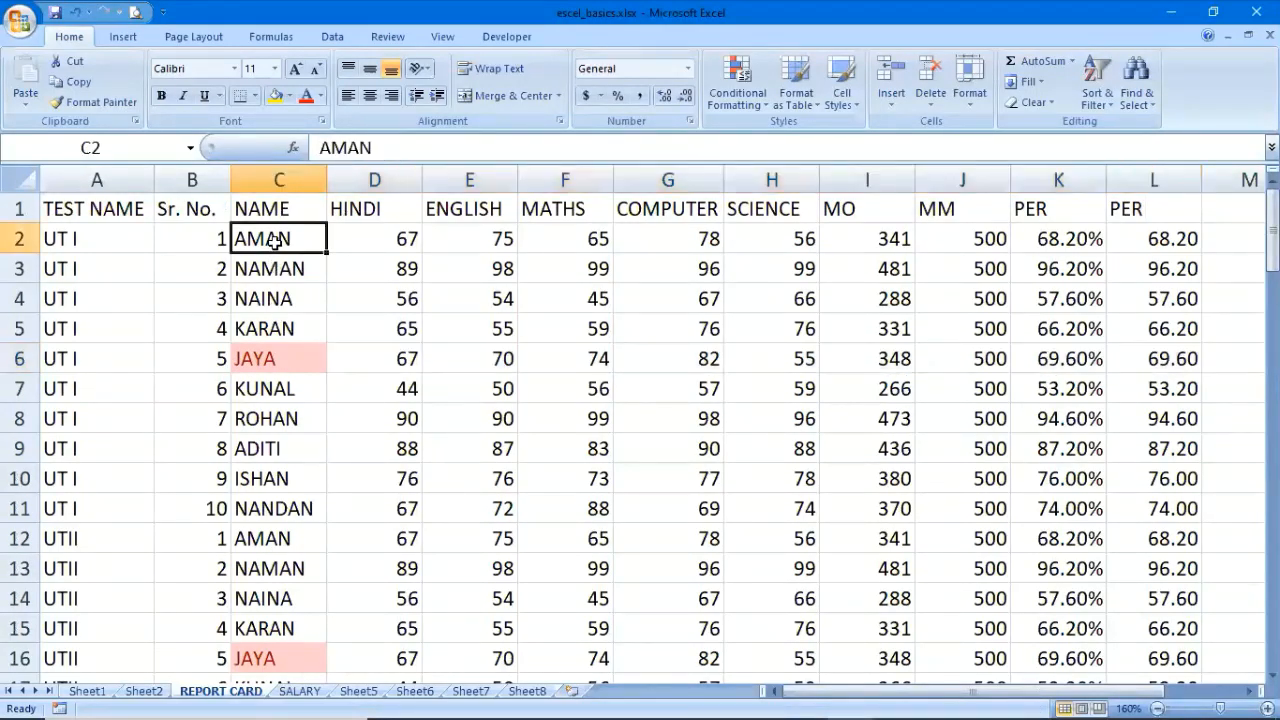
drag(275, 242, 287, 603)
click(737, 85)
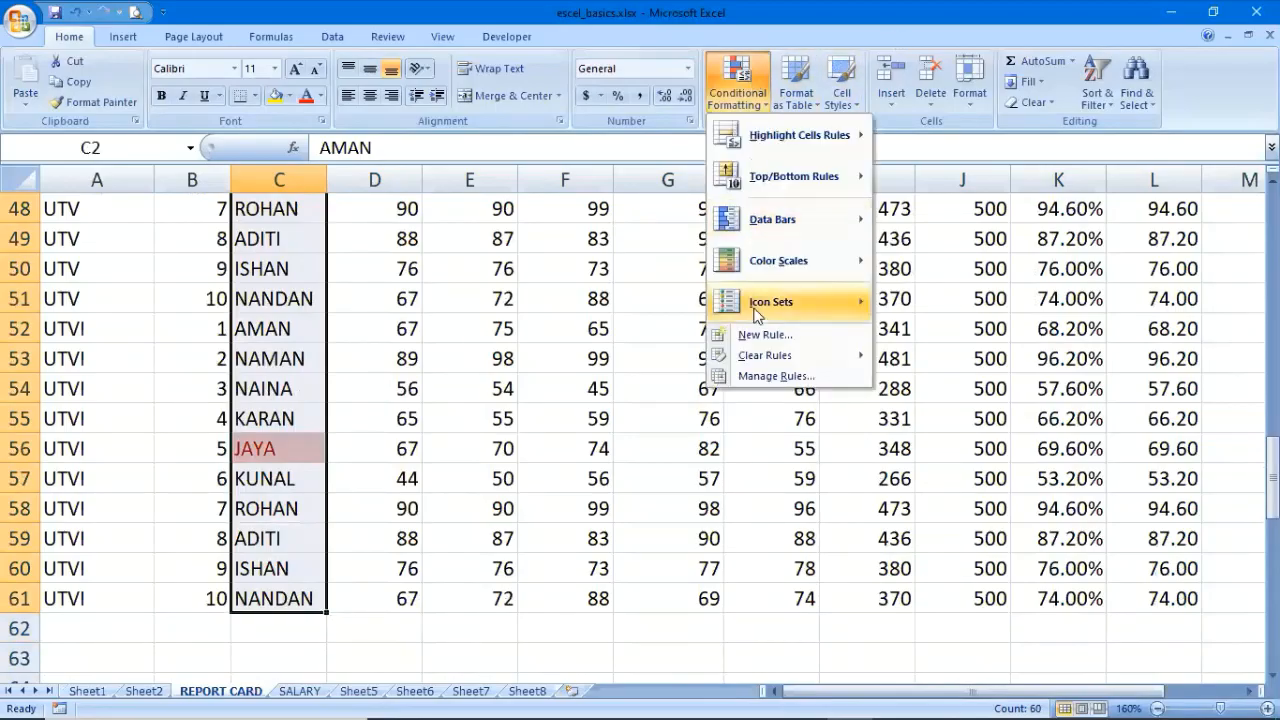
mouse_move(760, 355)
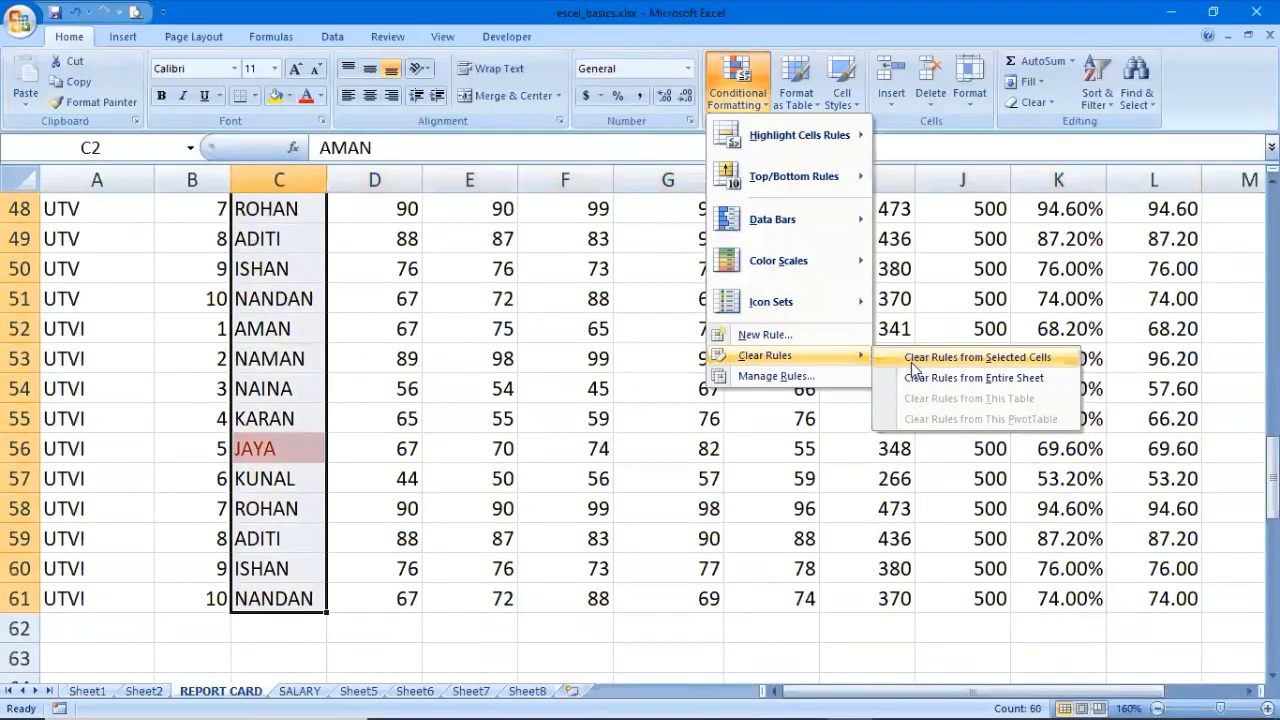
click(925, 360)
click(552, 412)
scroll(550, 396, up, 16)
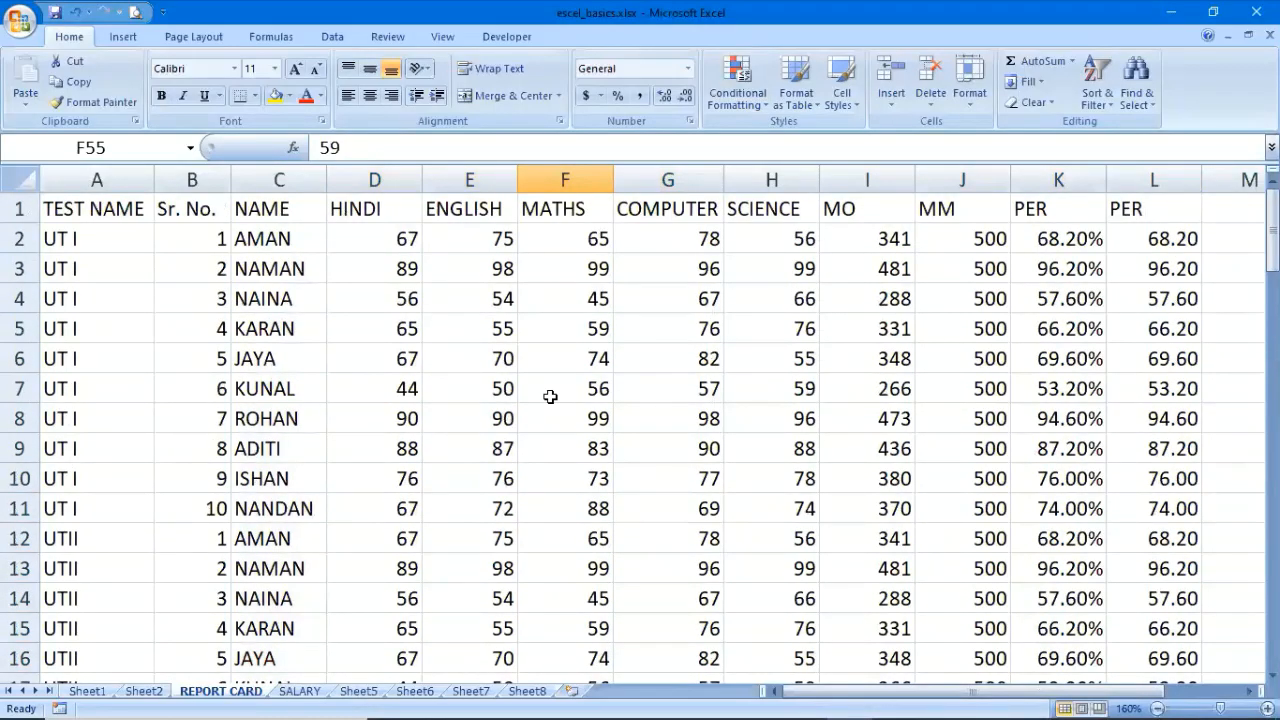
click(900, 320)
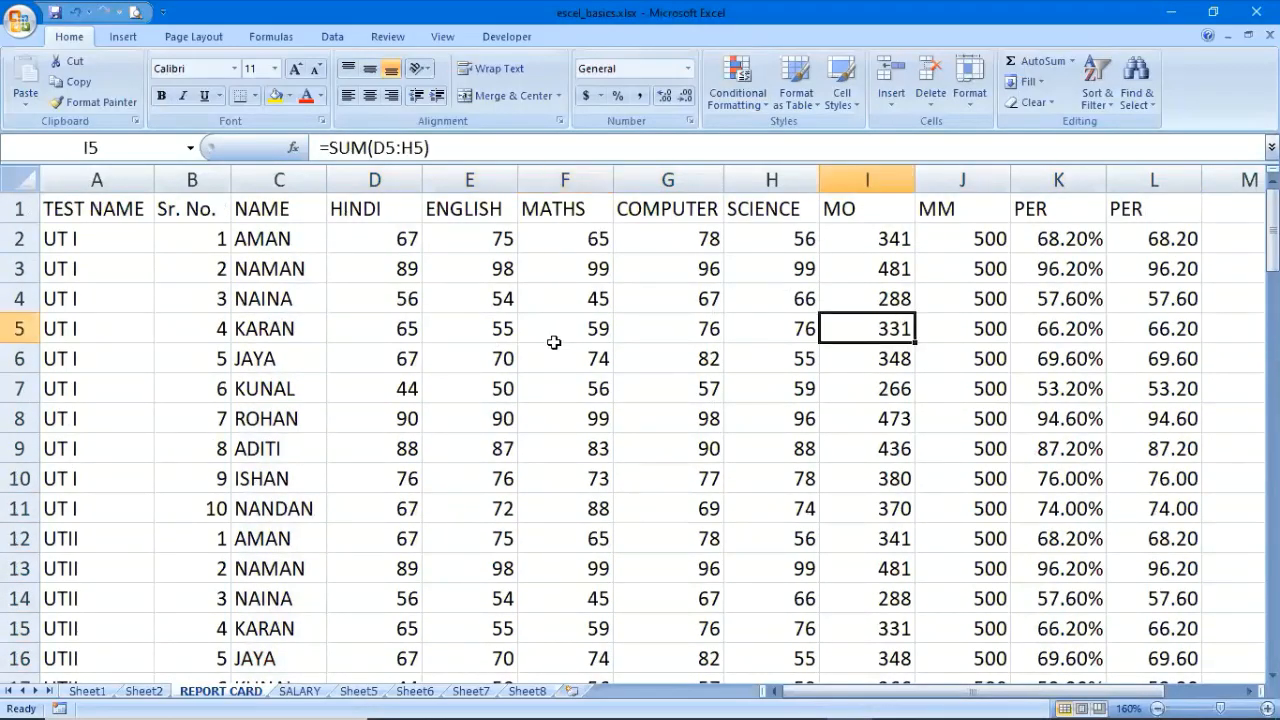
click(553, 340)
click(559, 436)
click(768, 352)
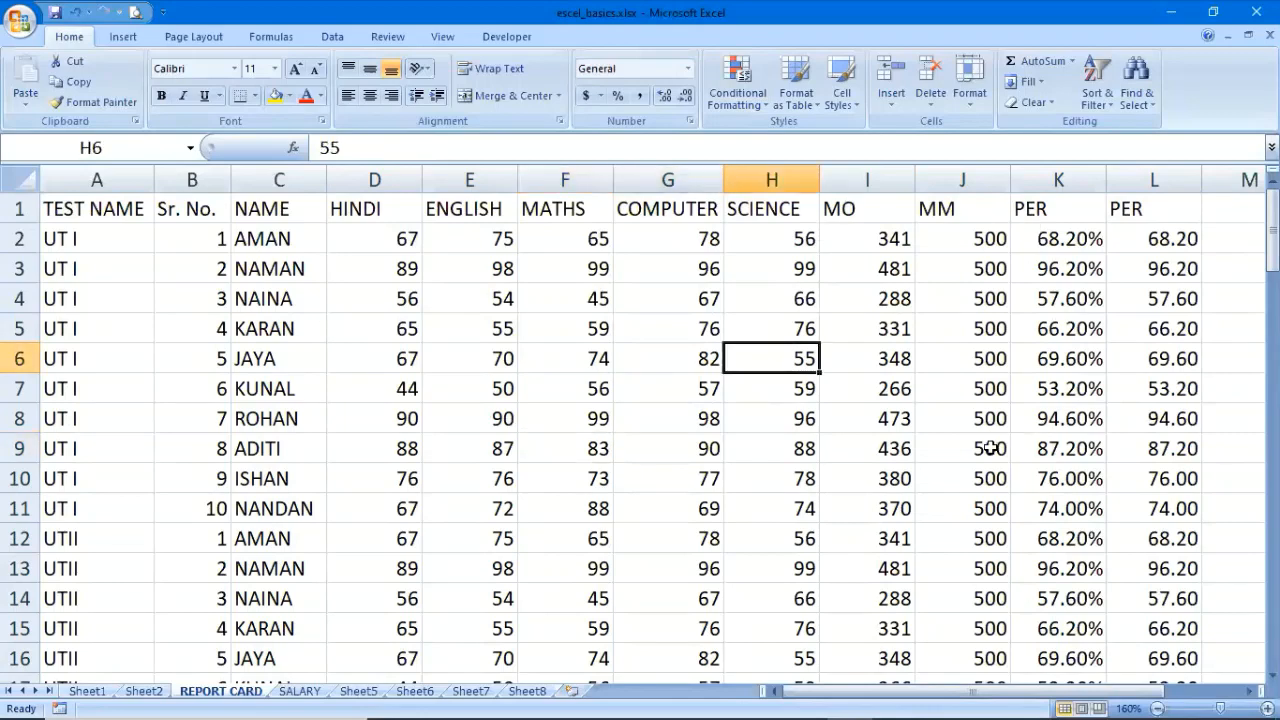
click(544, 410)
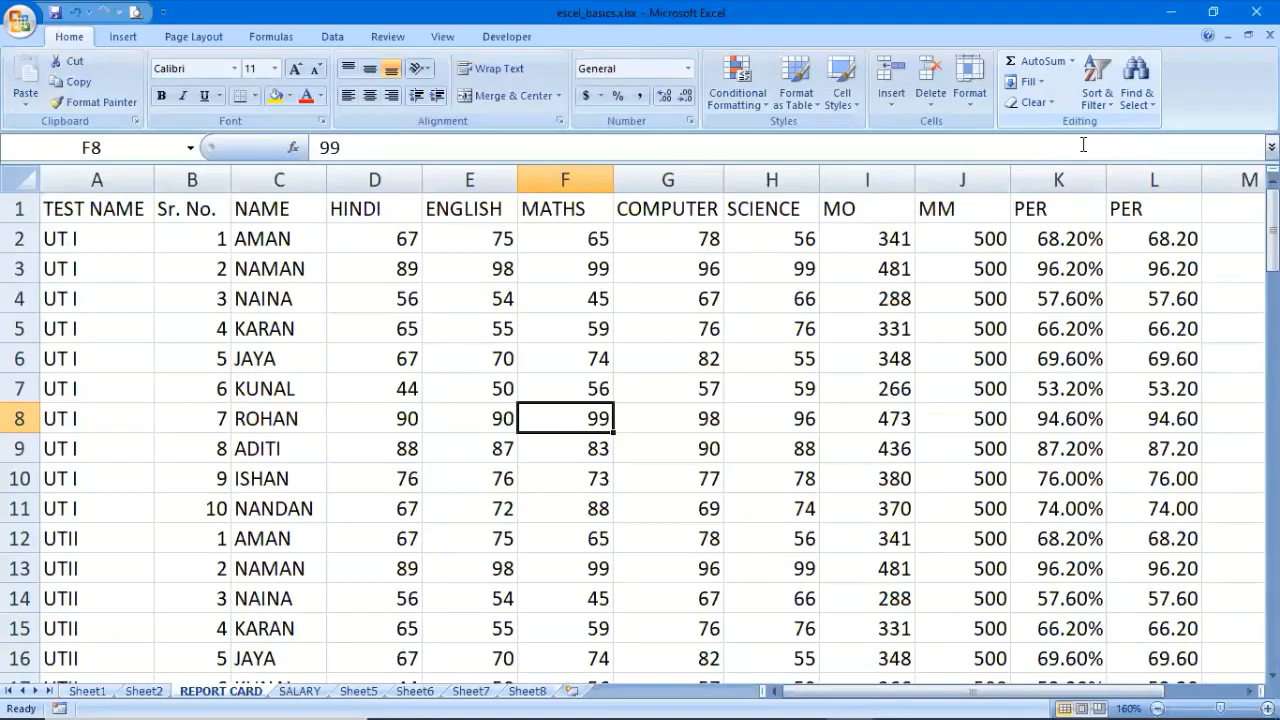
mouse_move(589, 699)
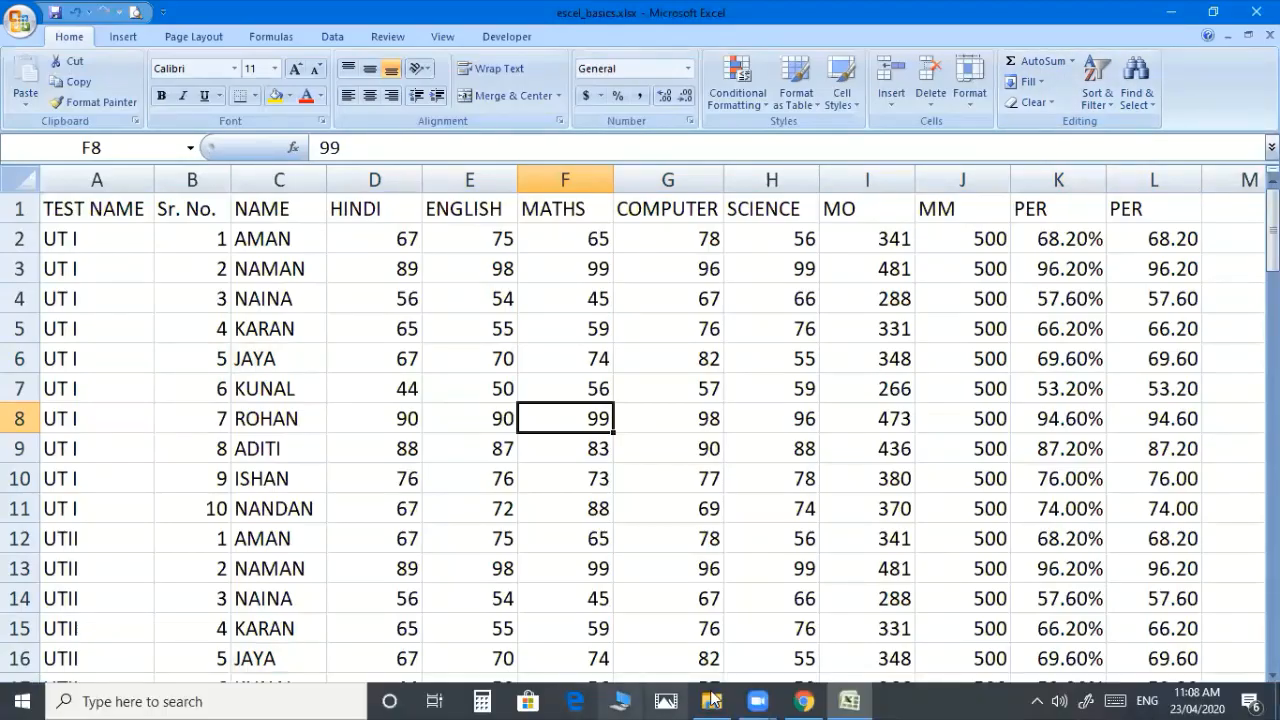
mouse_move(757, 699)
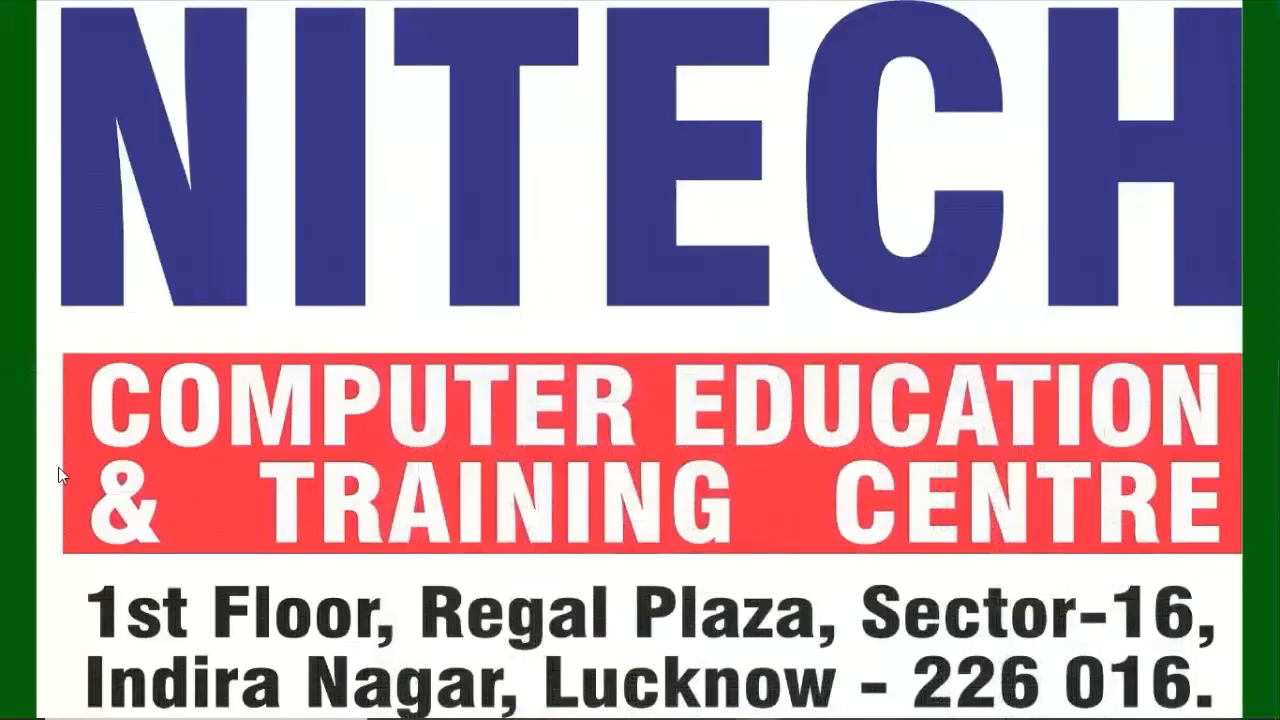
Switch back to the escel_basics.xlsx workbook in Excel
mouse_move(394, 692)
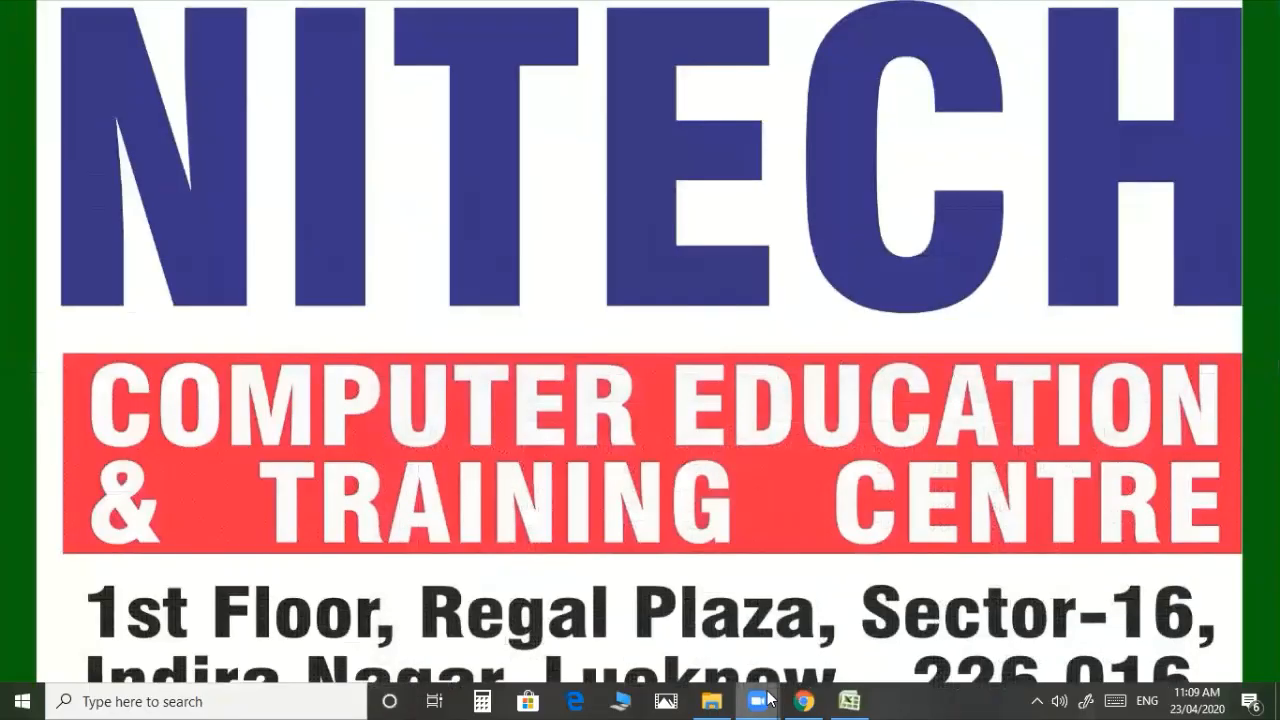
mouse_move(768, 699)
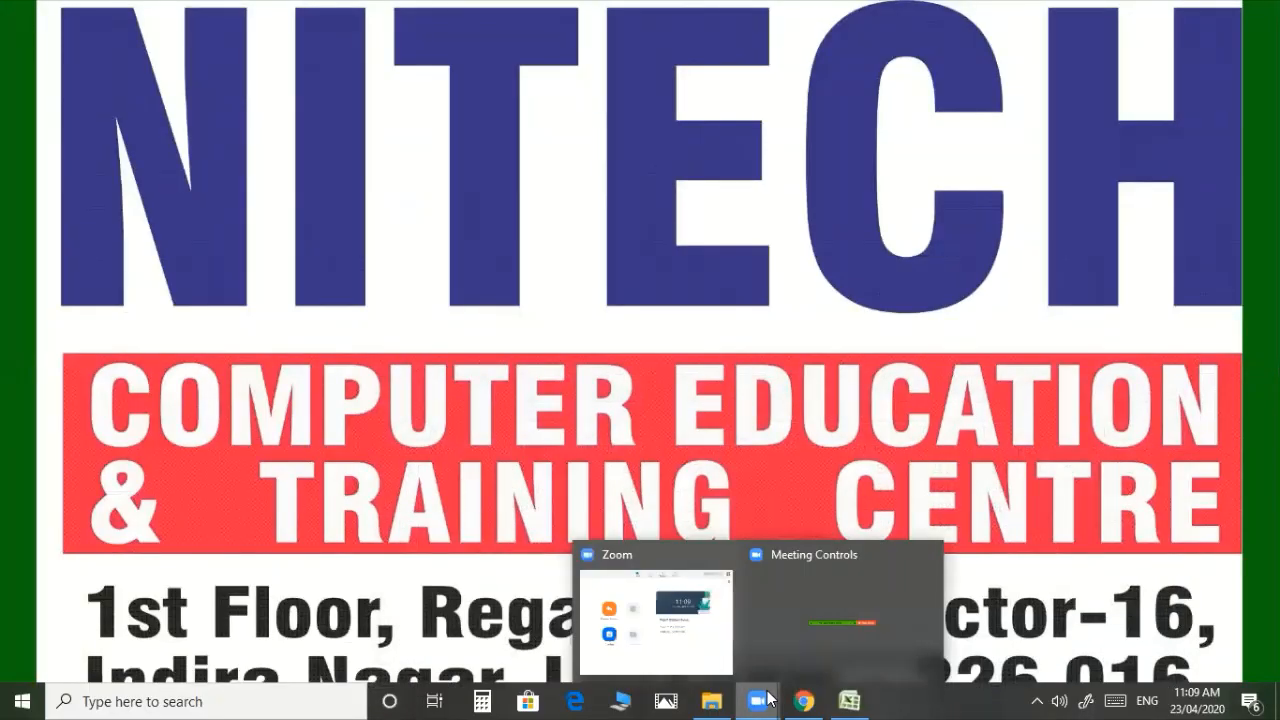
click(849, 700)
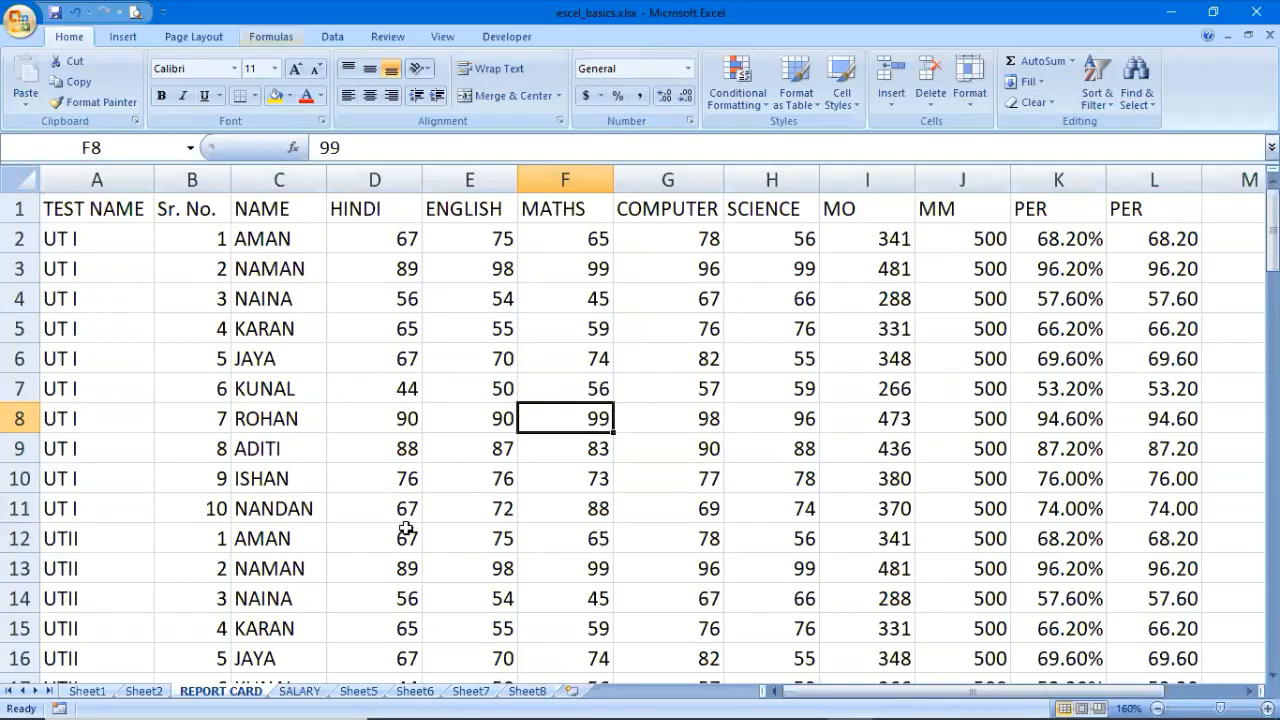
key(super)
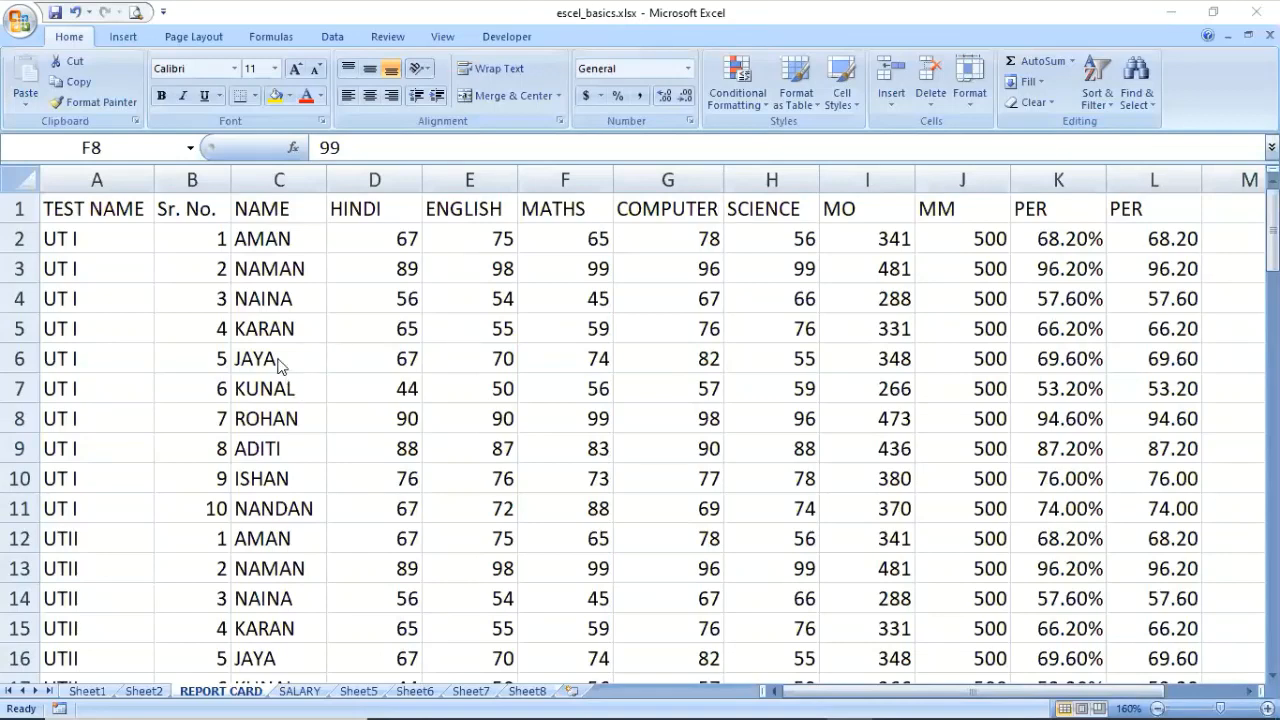
Highlight the cells in C2:C22 containing the name of student number 5, using Light Red Fill with Dark Red Text
click(261, 237)
drag(261, 237, 300, 640)
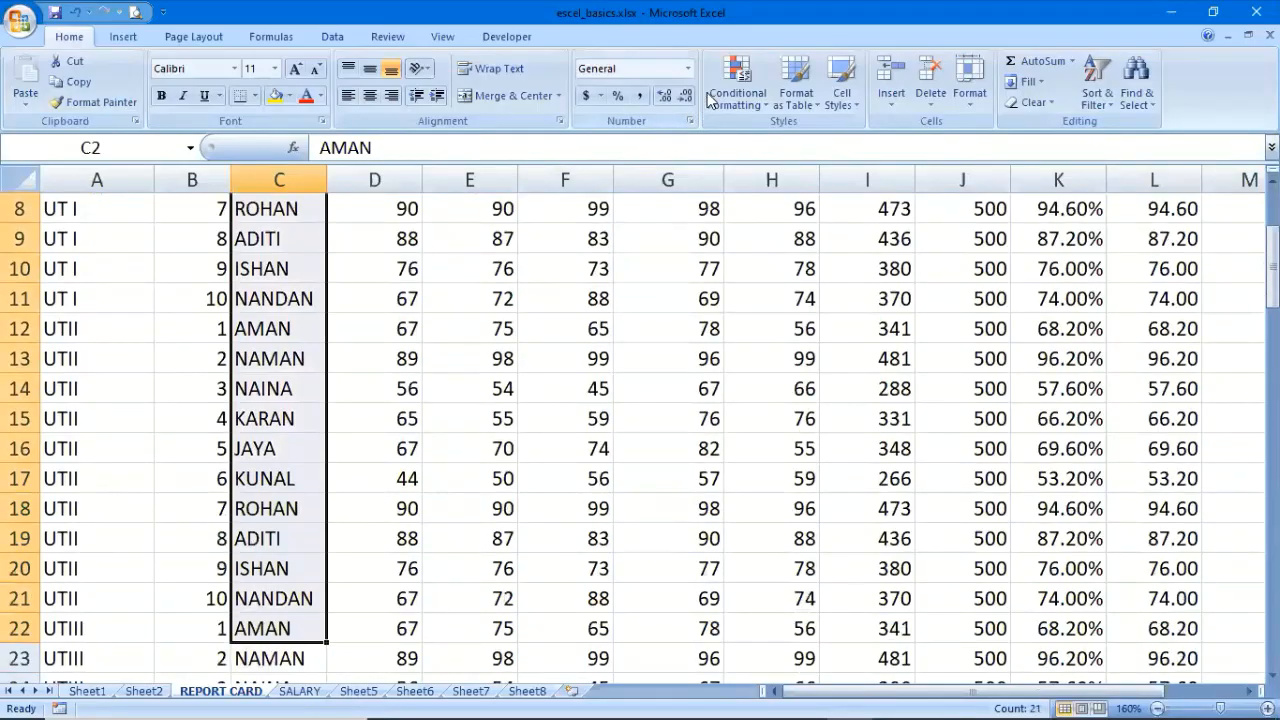
click(737, 85)
mouse_move(757, 155)
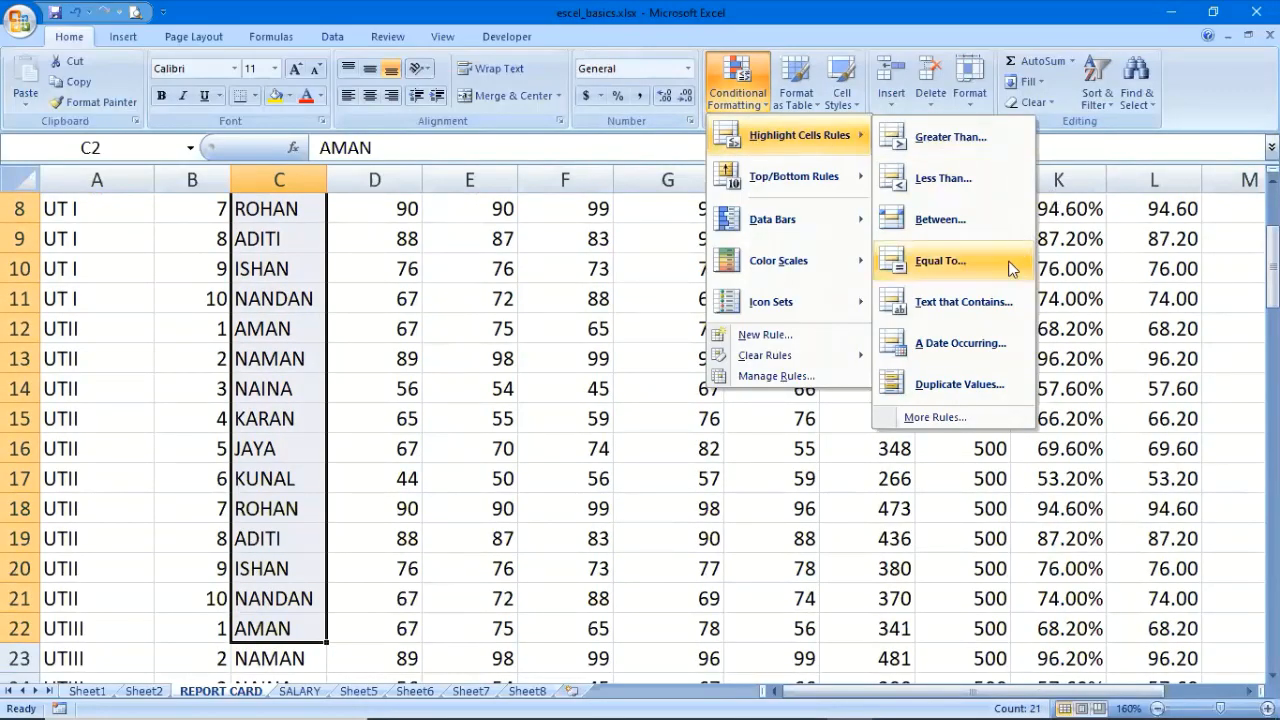
click(958, 304)
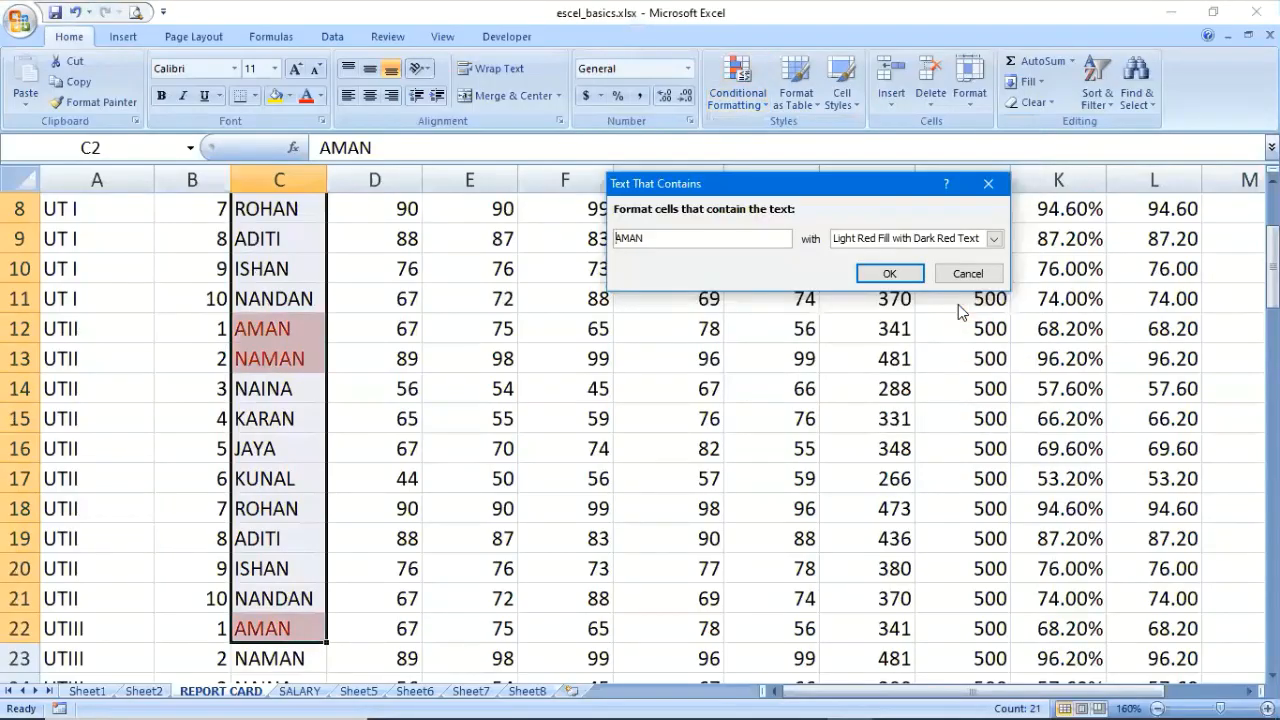
key(Delete)
key(Delete)
key(Delete)
key(Delete)
text(J)
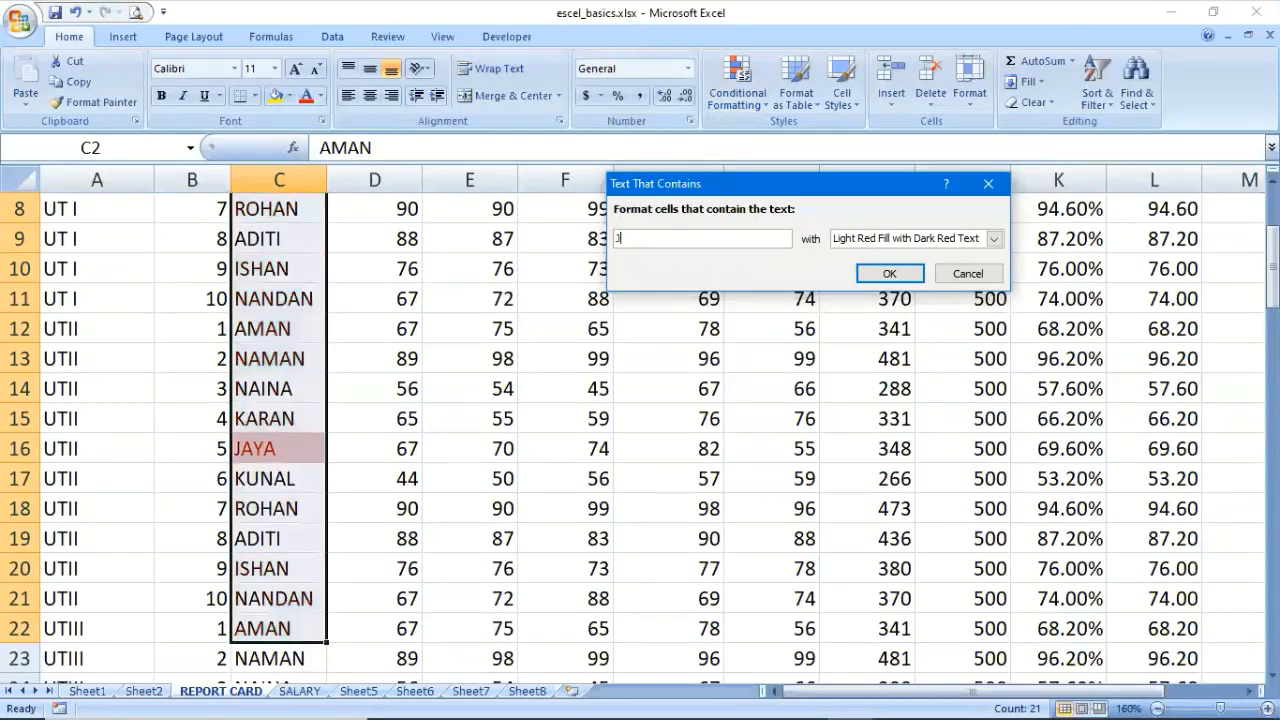
text(AYA)
click(890, 273)
click(488, 452)
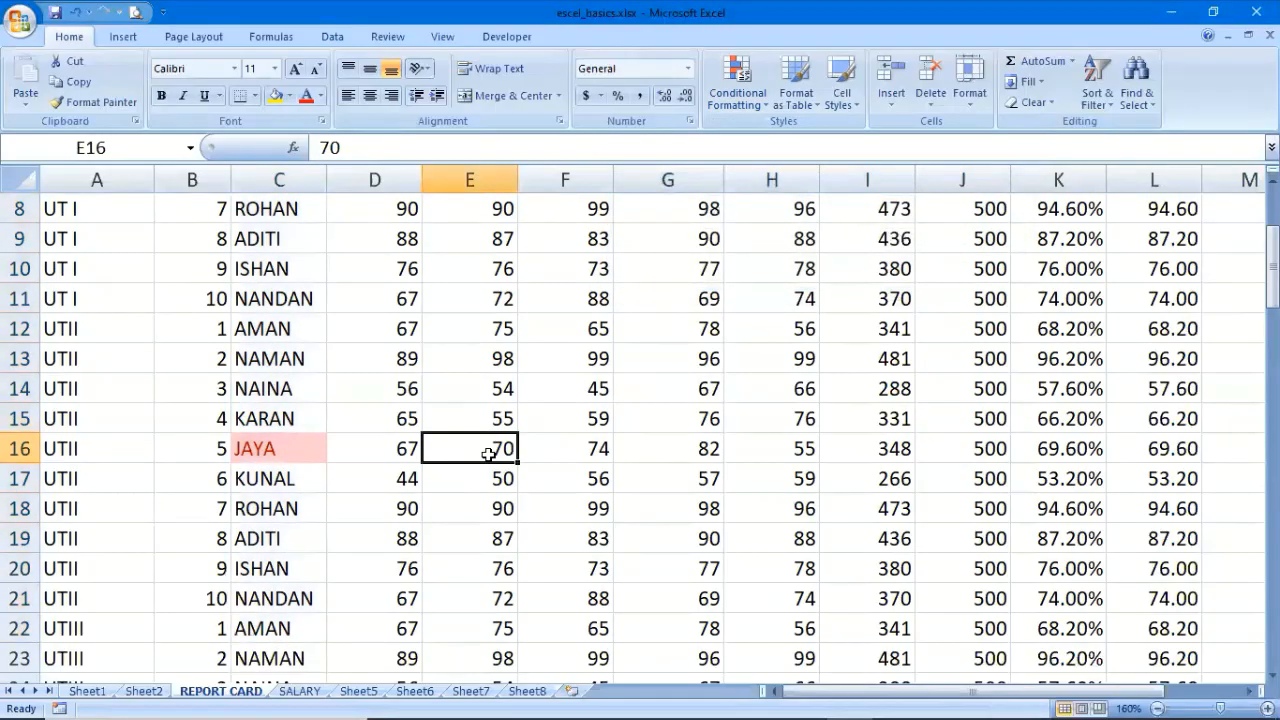
Undo the text highlighting on the NAME cells C2:C22 and select cell C6
scroll(481, 476, up, 3)
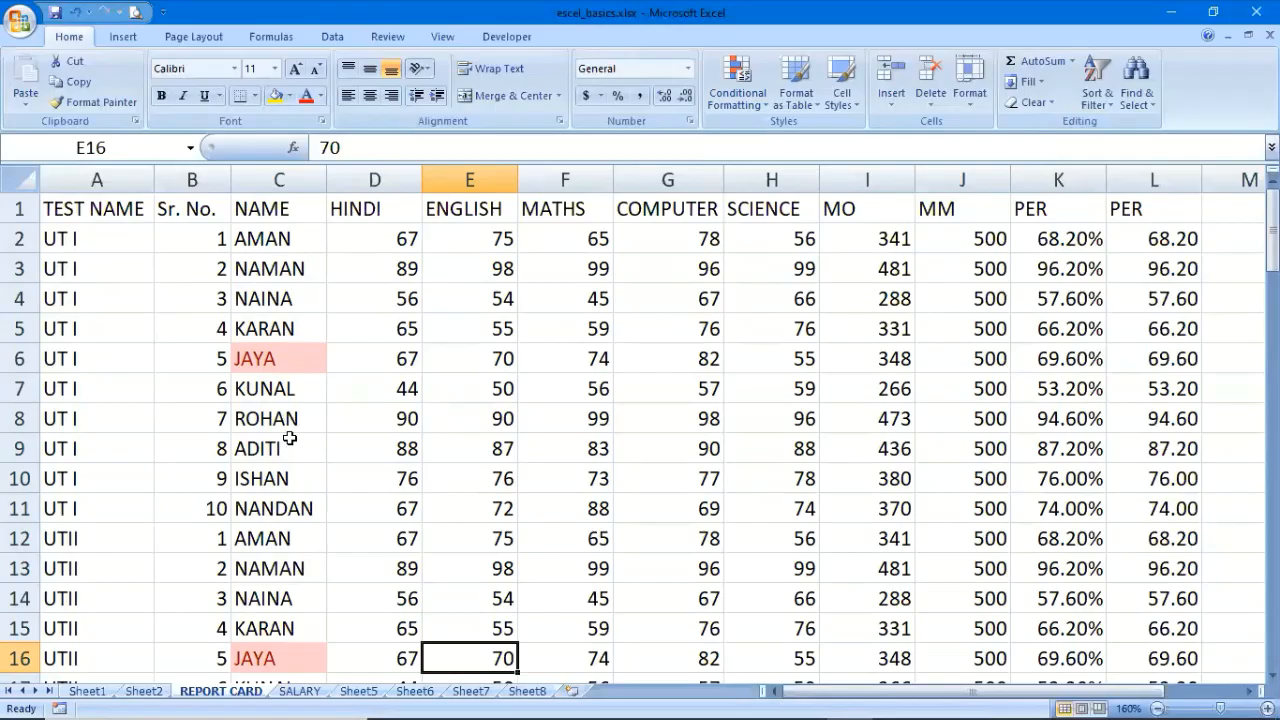
key(ctrl+z)
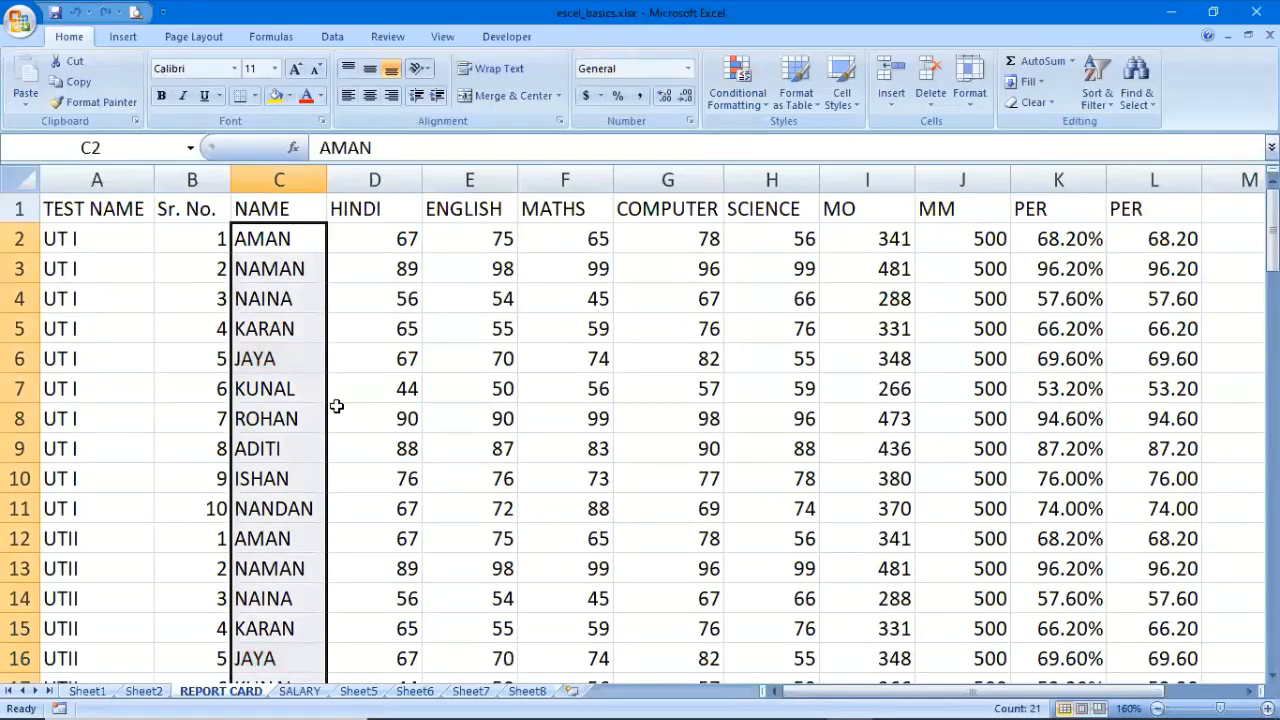
click(257, 361)
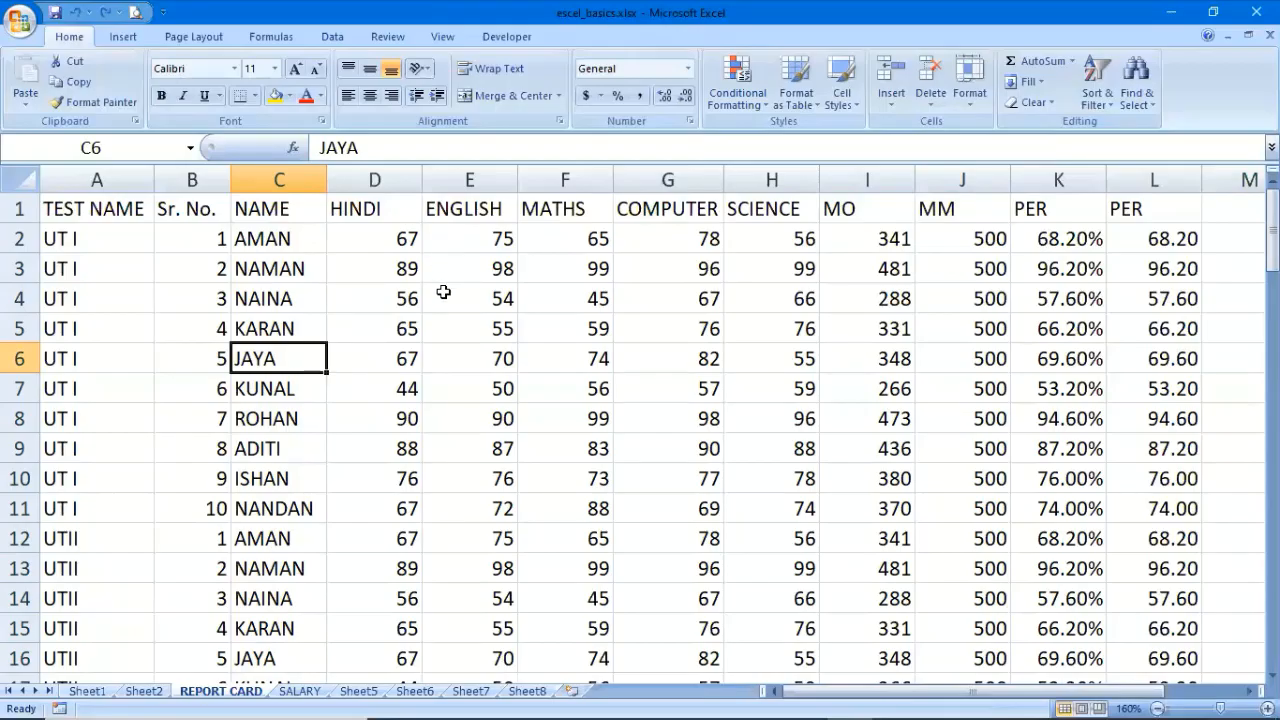
click(258, 298)
click(670, 298)
click(738, 357)
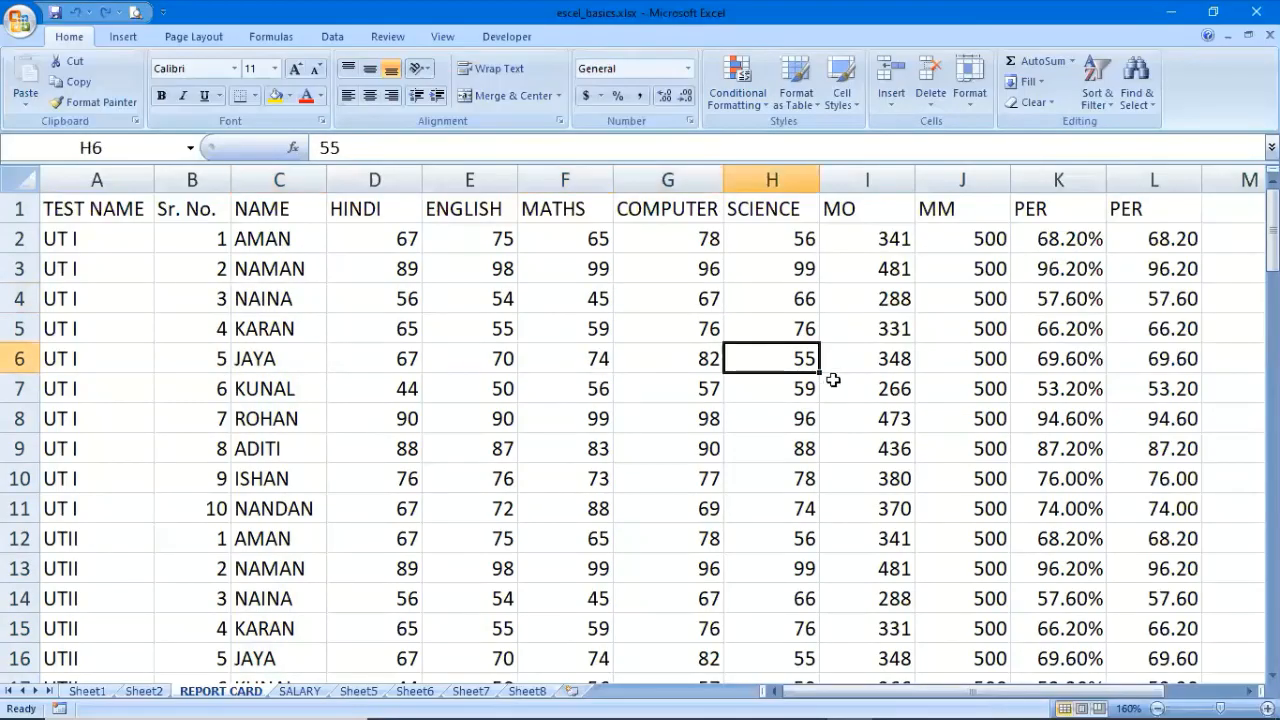
click(857, 213)
click(1050, 306)
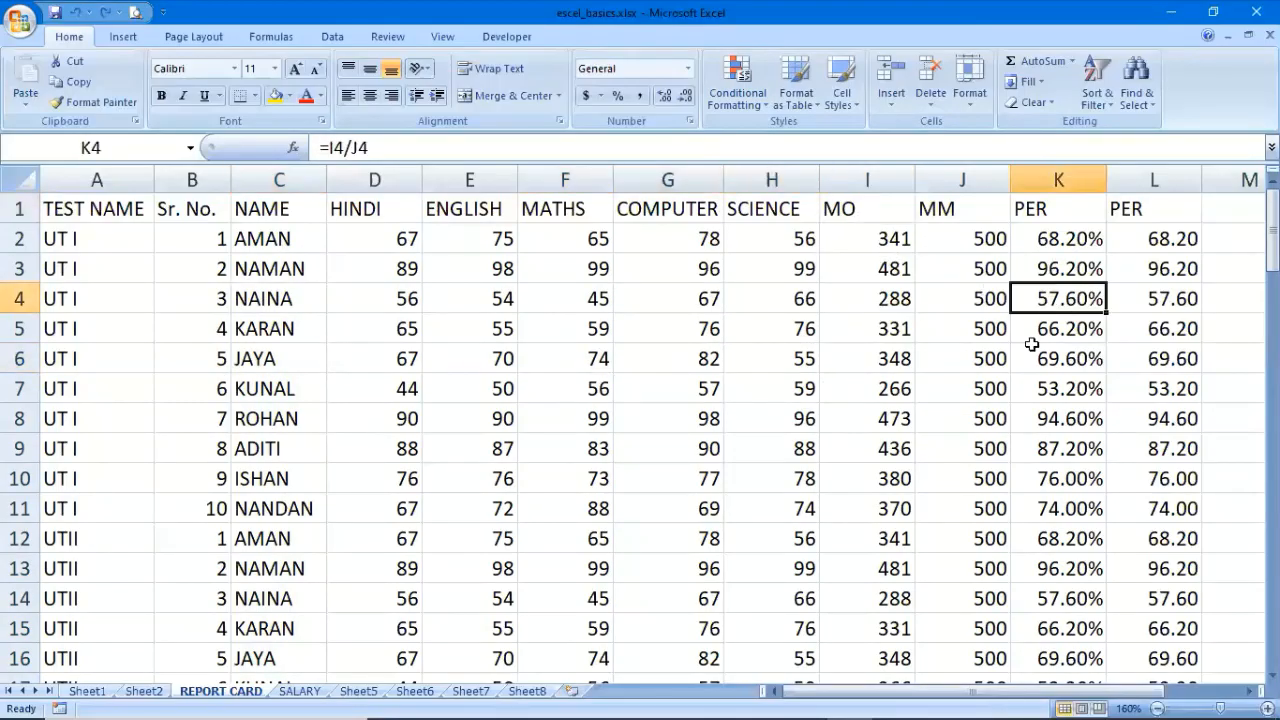
click(829, 383)
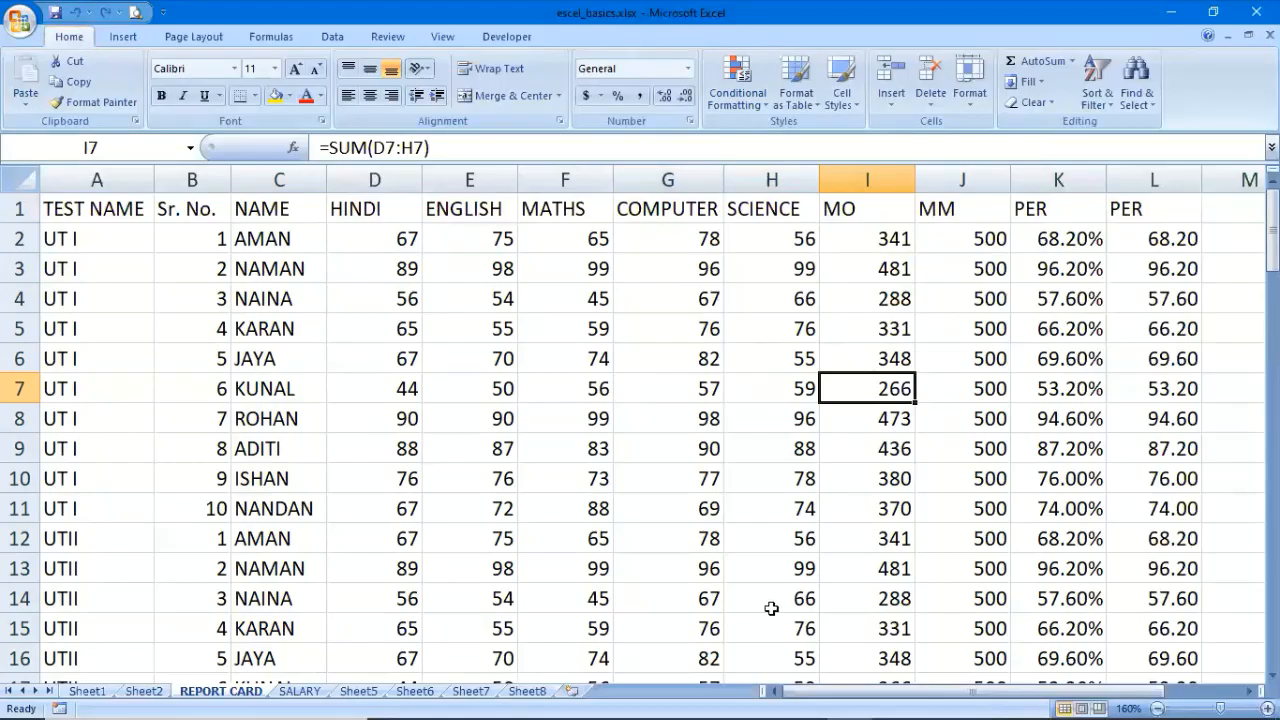
click(1097, 113)
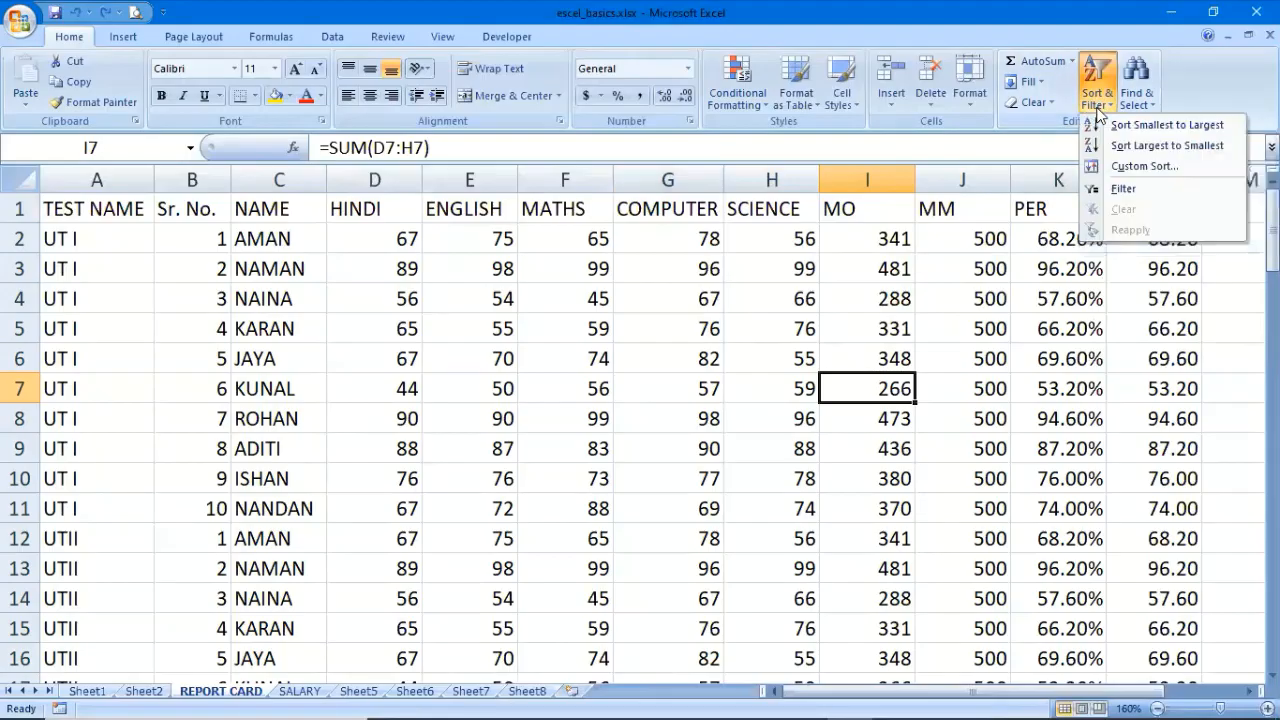
click(1119, 193)
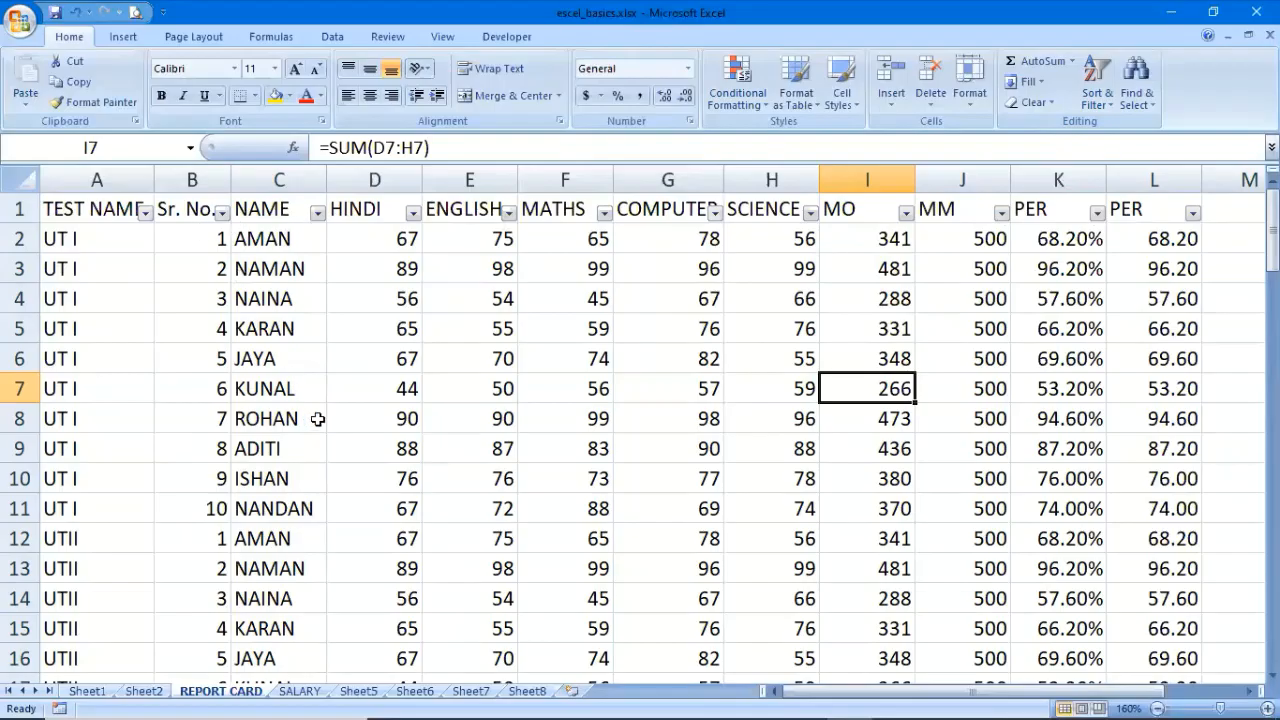
key(ctrl+shift+l)
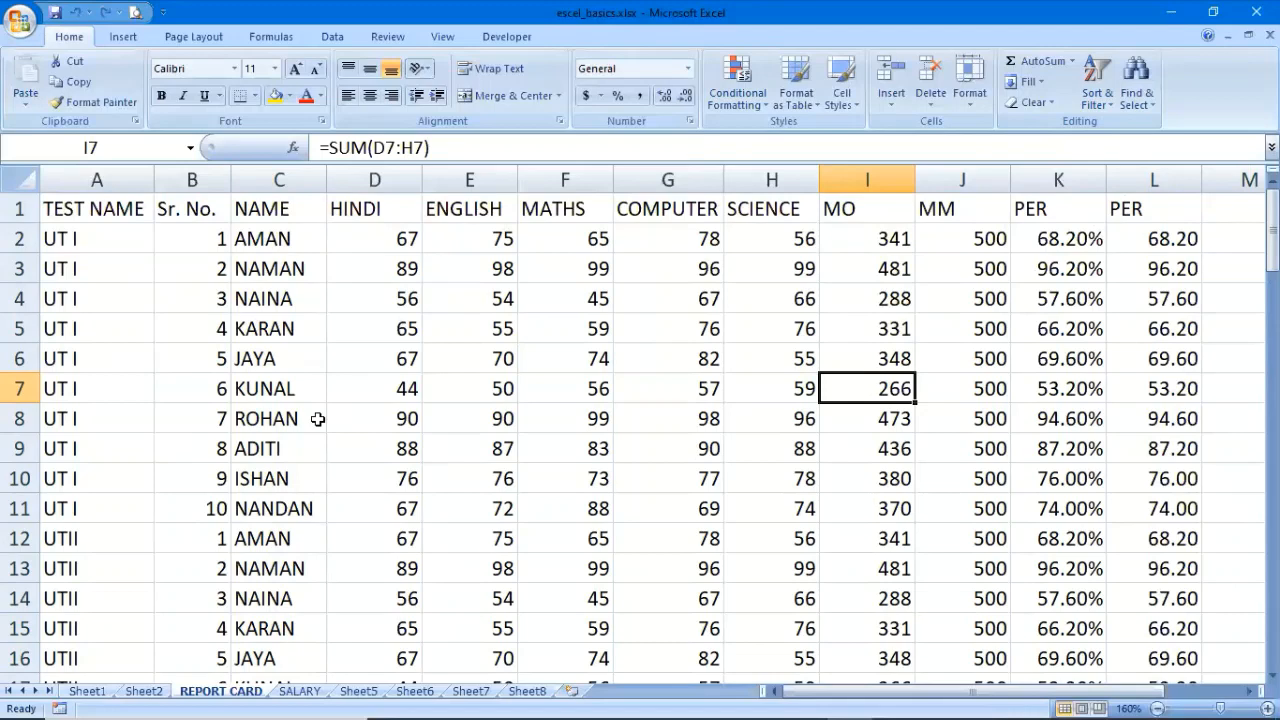
Turn on filtering for the header row of the REPORT CARD table
click(1096, 88)
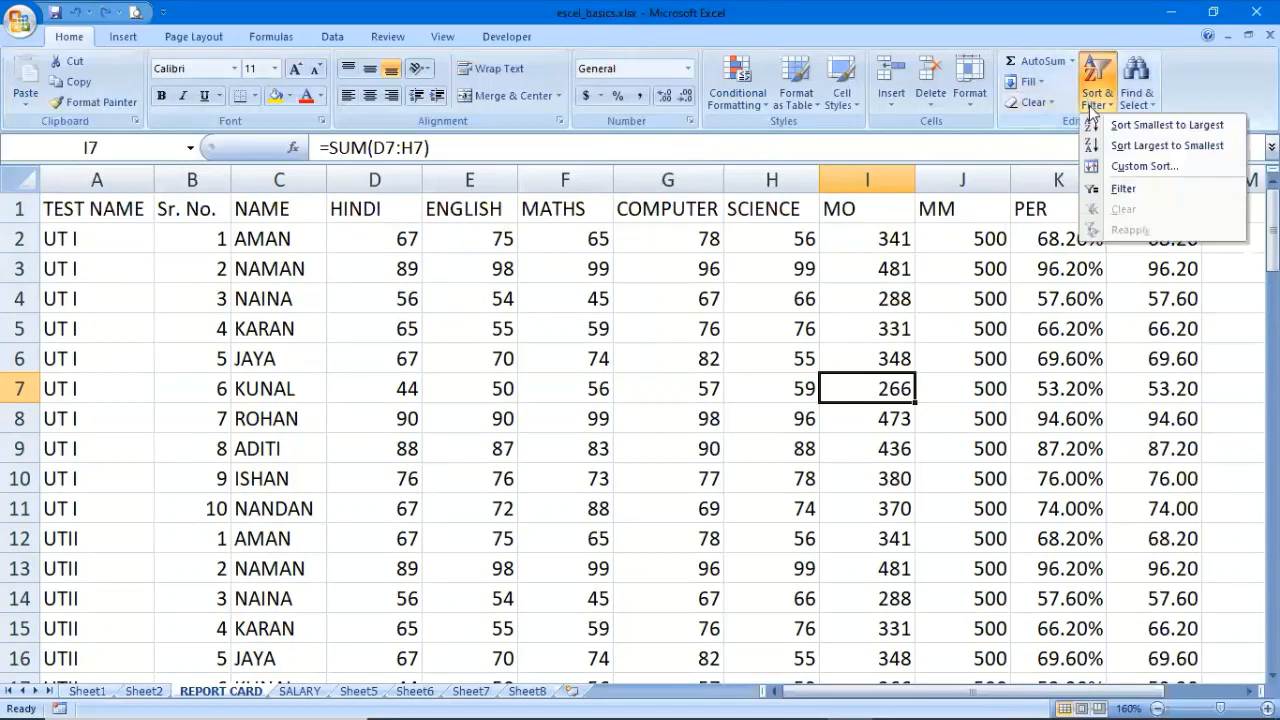
click(1110, 189)
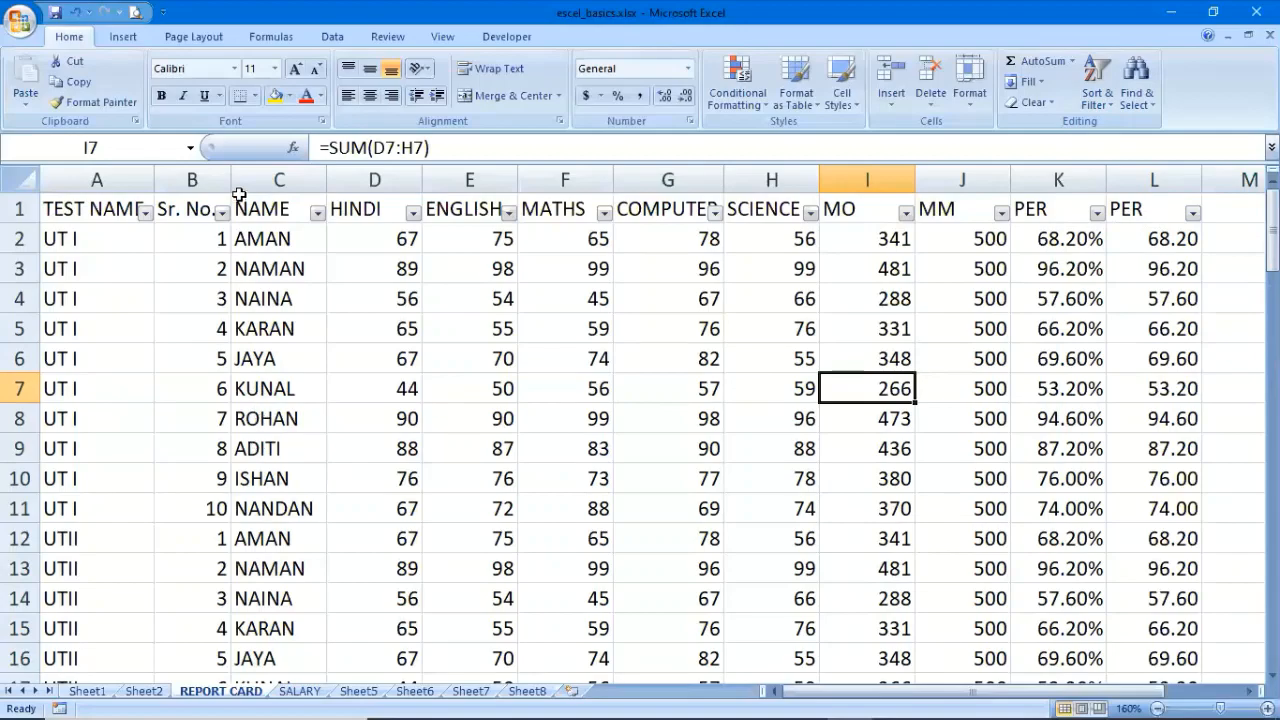
click(317, 217)
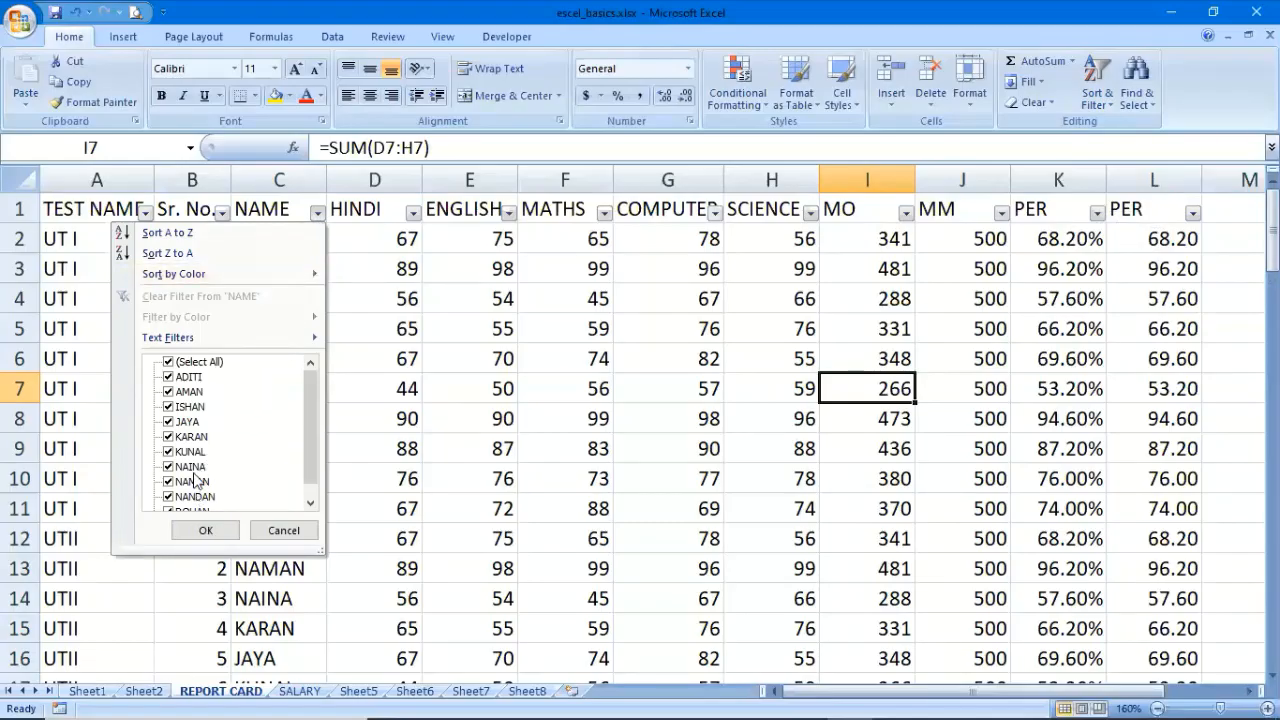
drag(311, 381, 313, 424)
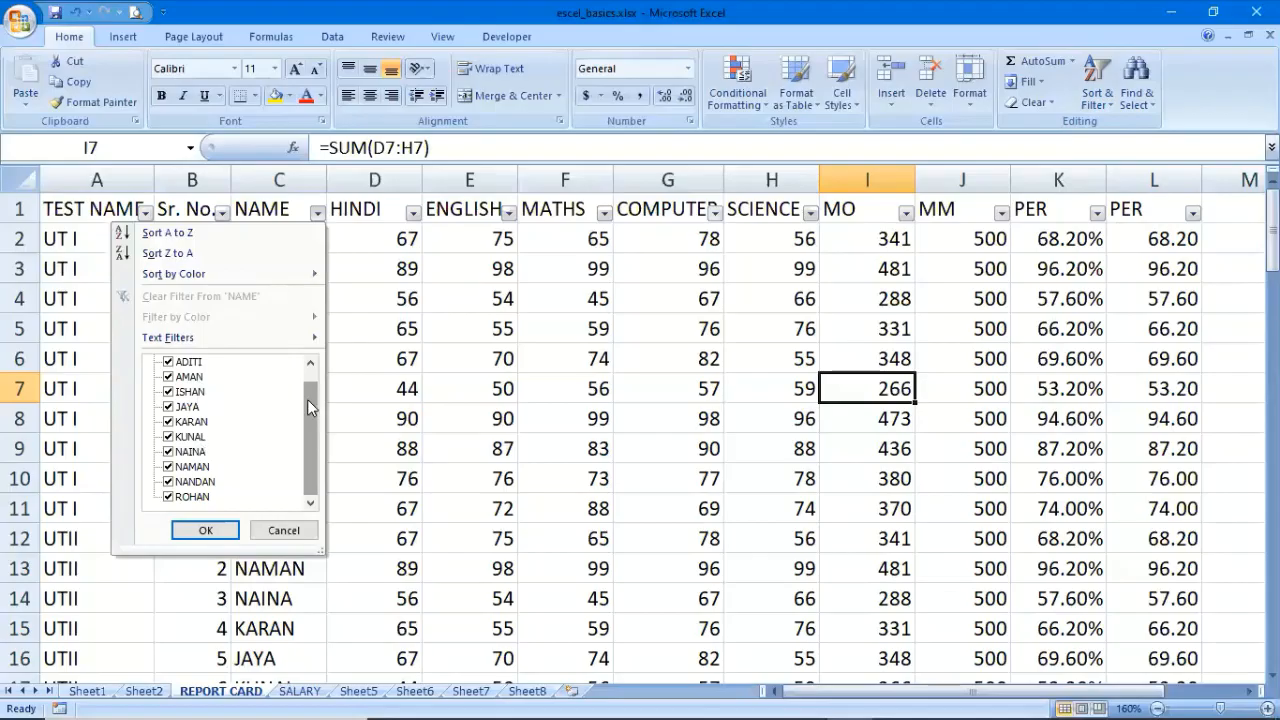
drag(307, 399, 308, 368)
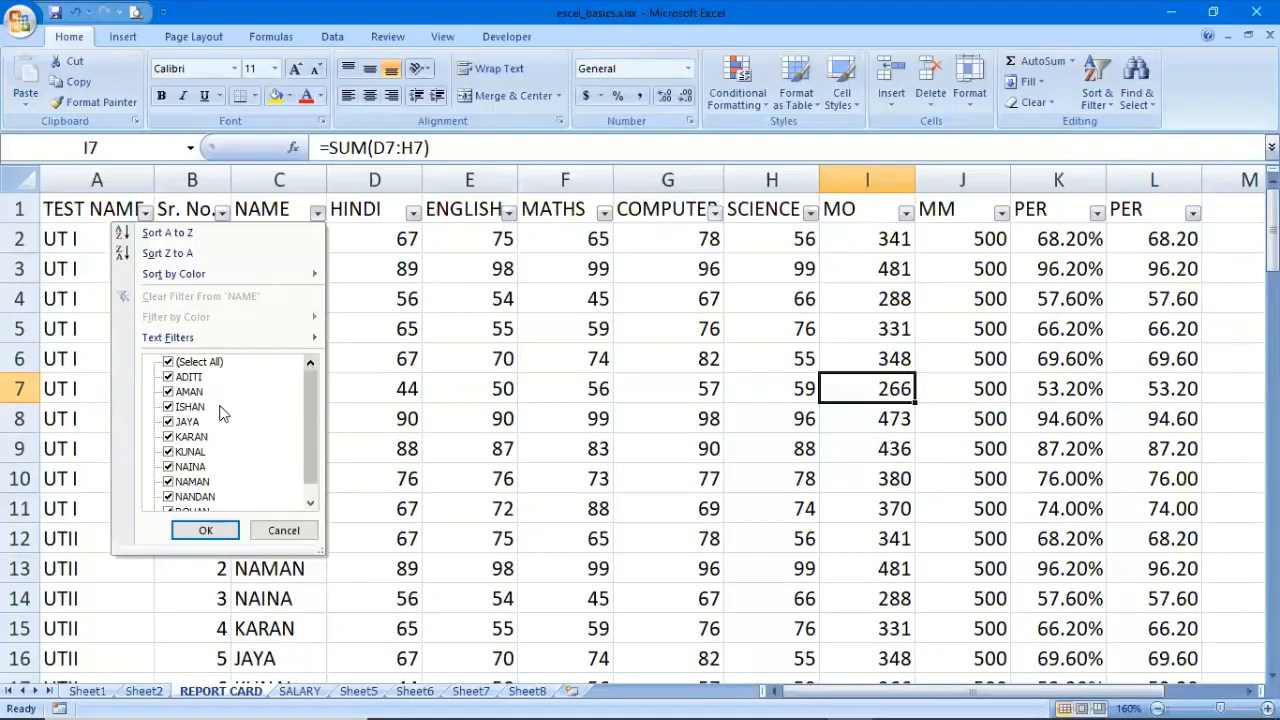
click(283, 530)
click(317, 216)
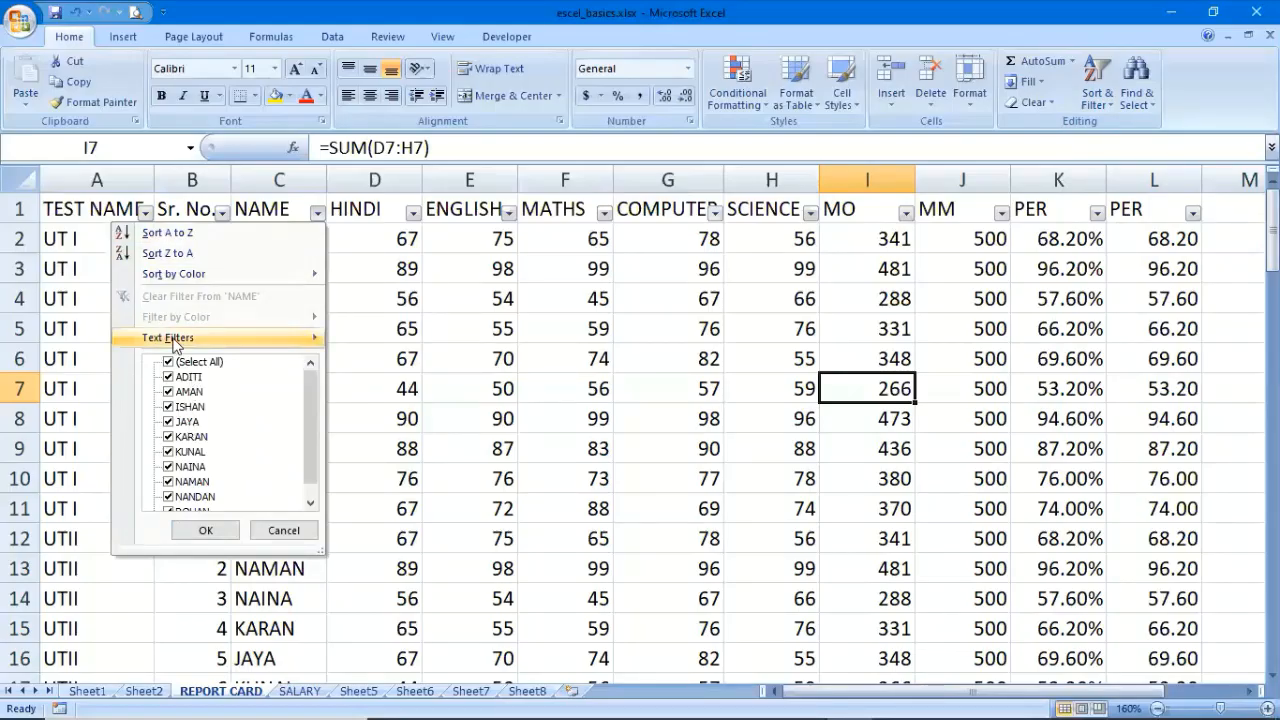
mouse_move(166, 342)
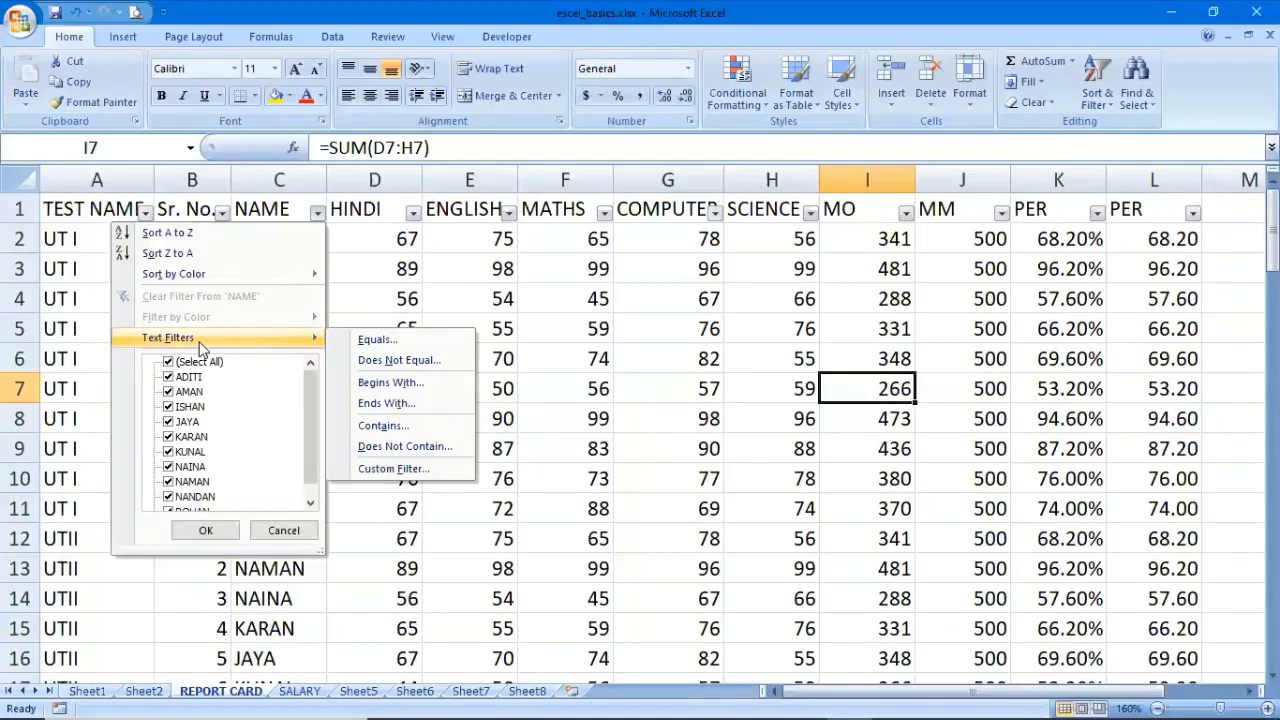
click(377, 341)
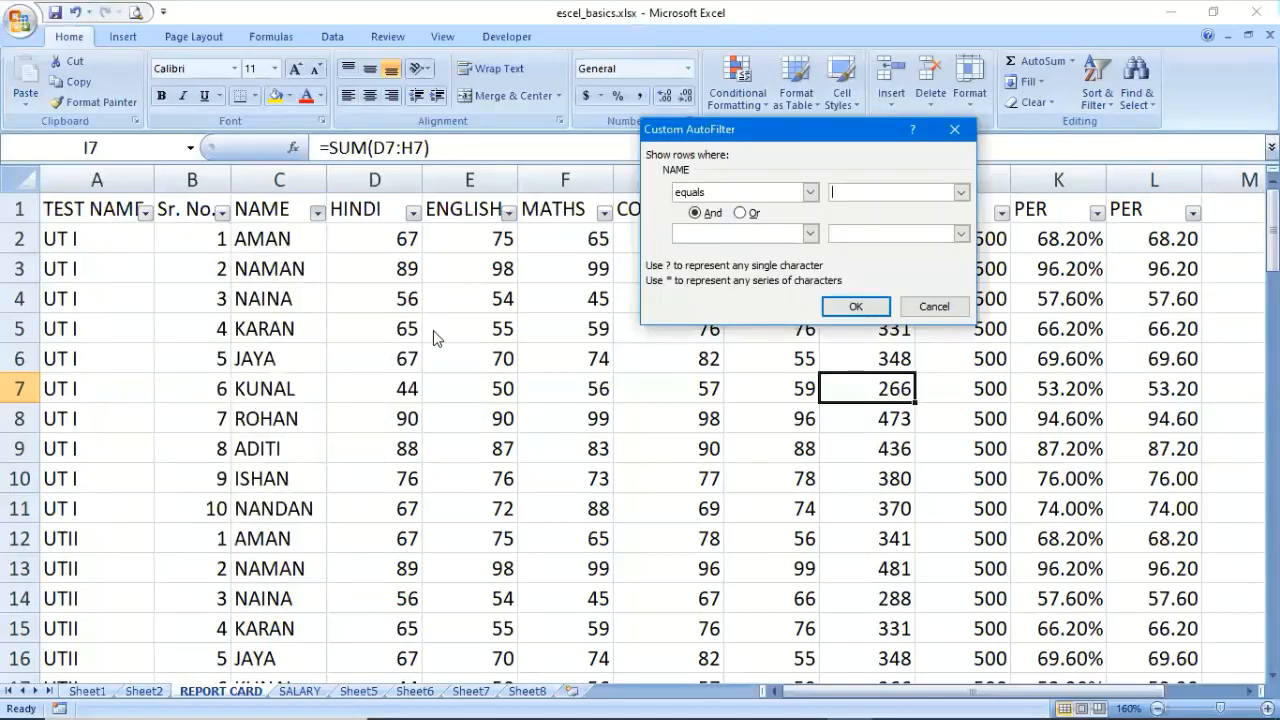
text(JAYA)
click(924, 300)
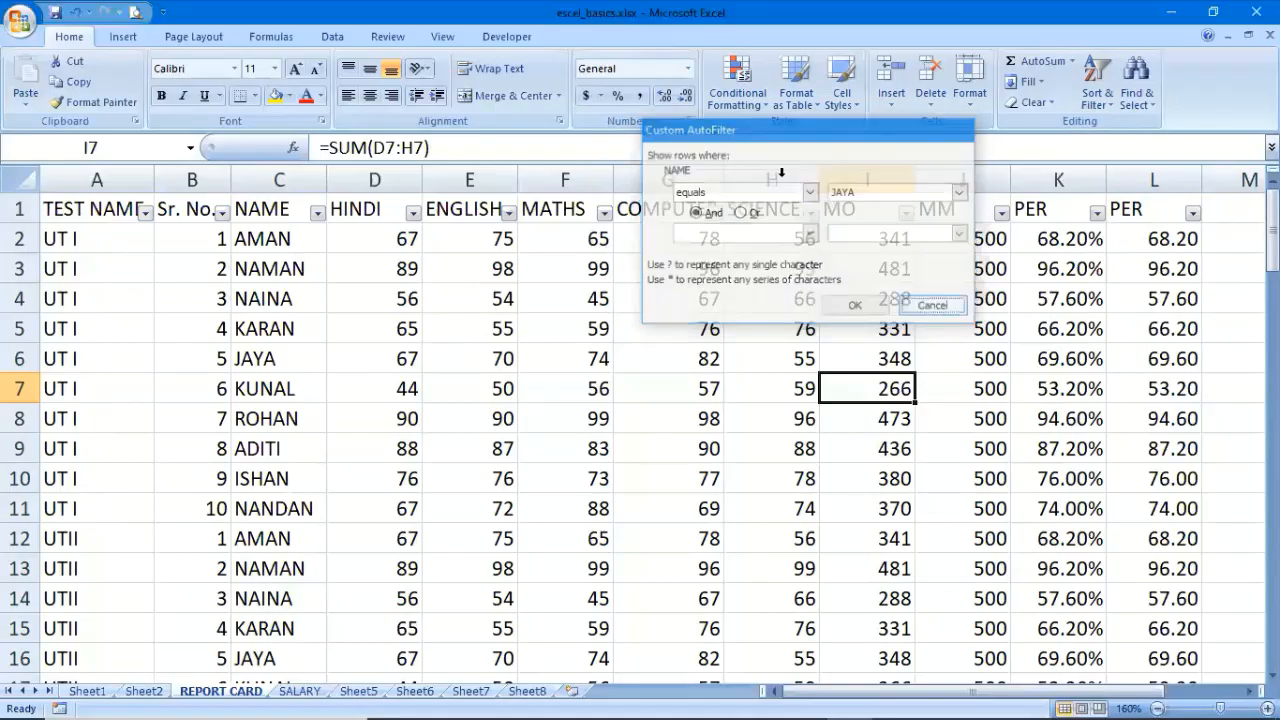
Filter the NAME column with an Equals text filter for the name of student number 5
click(317, 213)
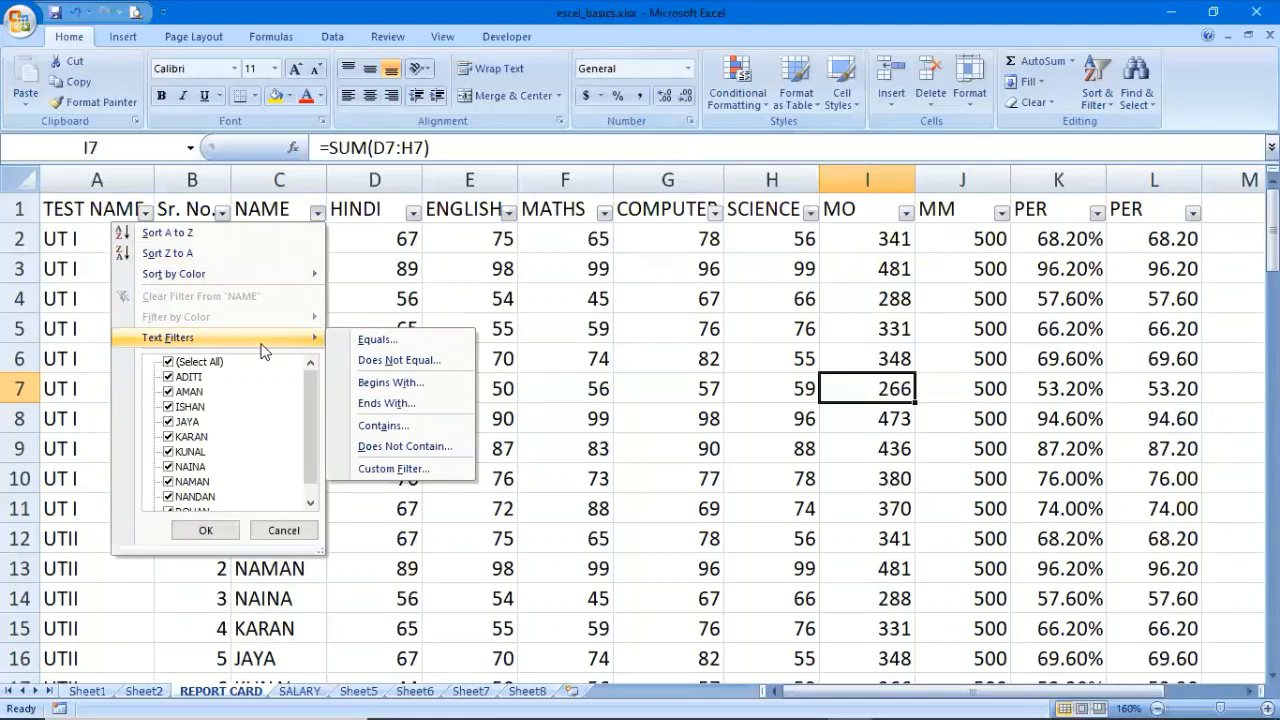
click(372, 343)
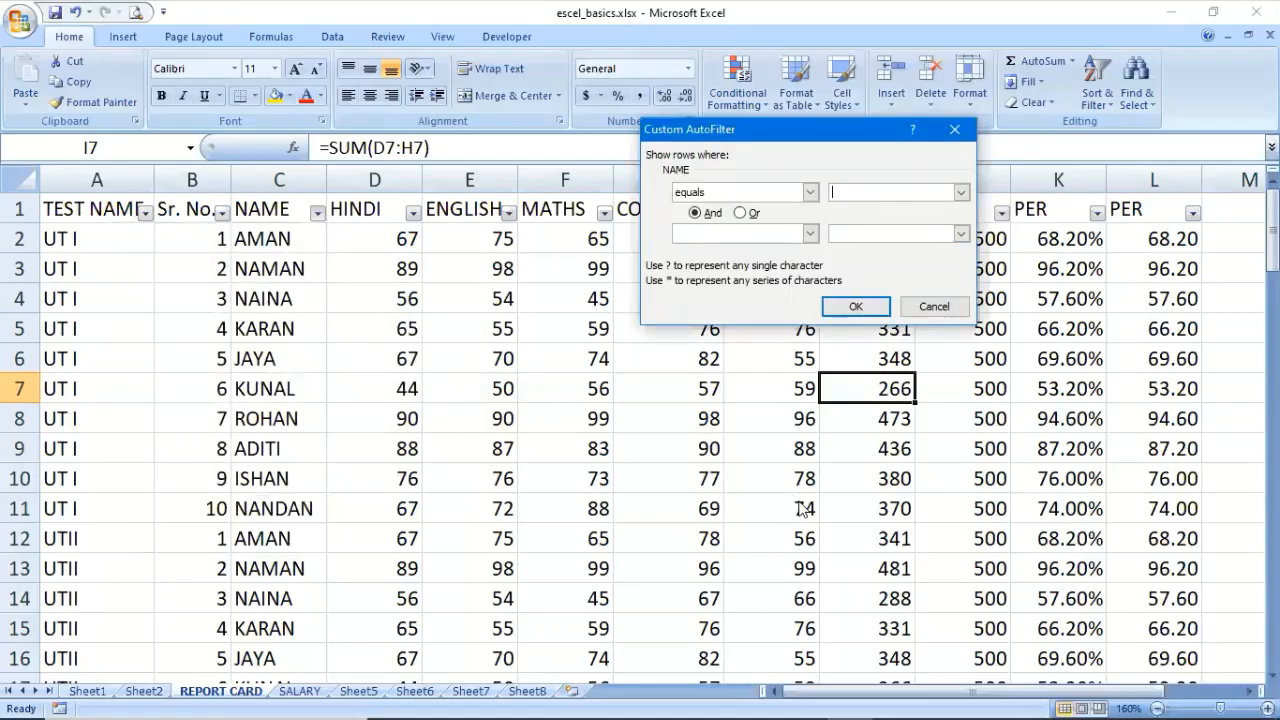
text(JAYA)
click(871, 311)
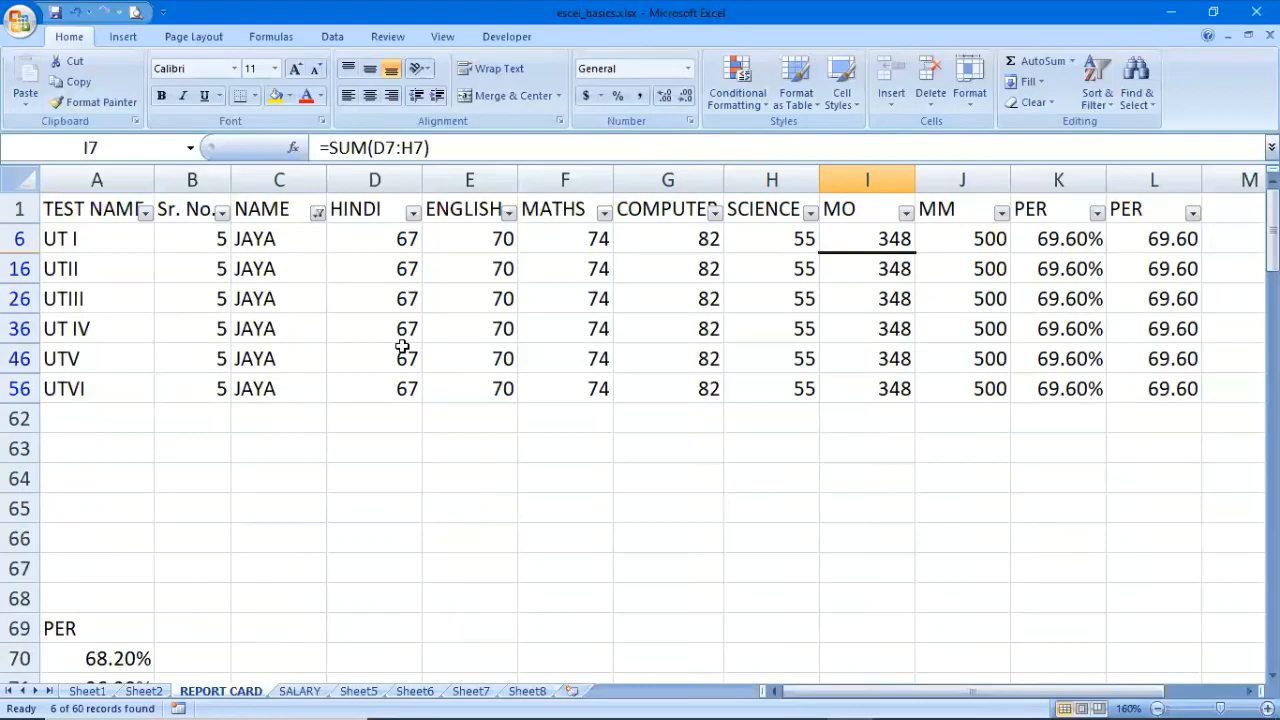
Extend the NAME column filter to include student number 1 alongside student number 5
click(317, 212)
mouse_move(233, 342)
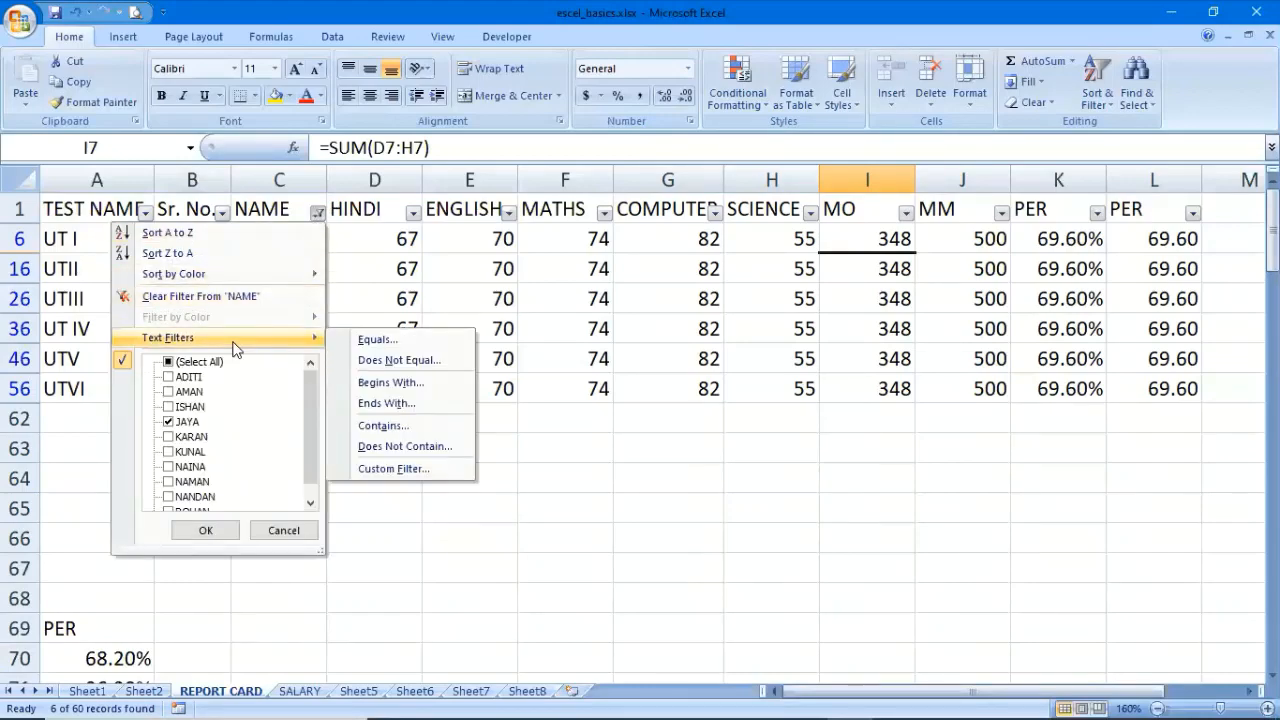
click(170, 391)
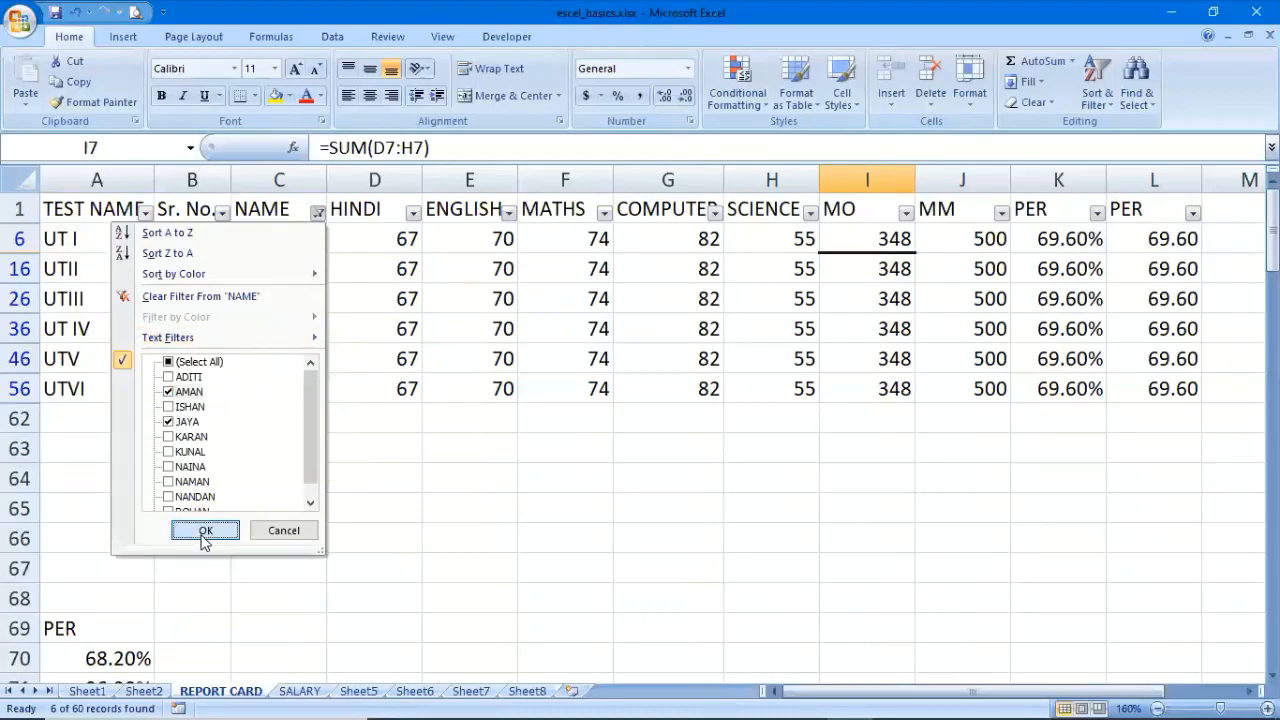
click(206, 531)
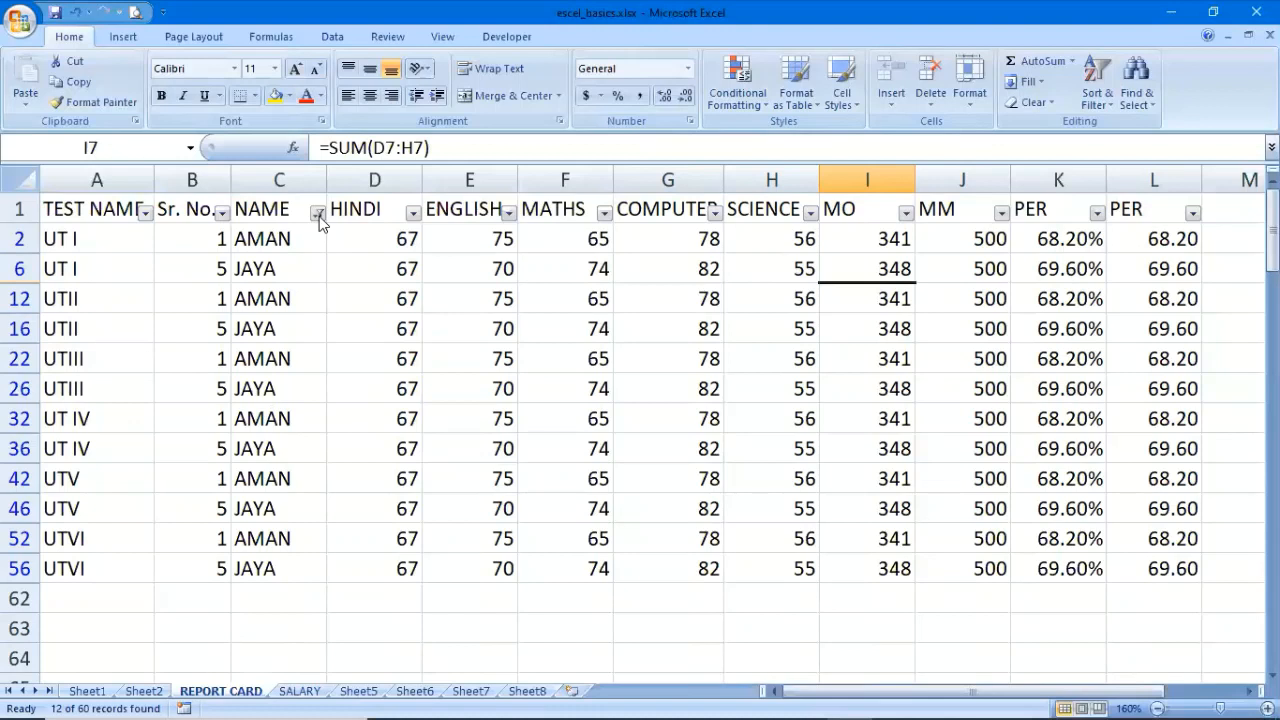
Clear the filter from the NAME column and look through the full list of unit test records
click(317, 213)
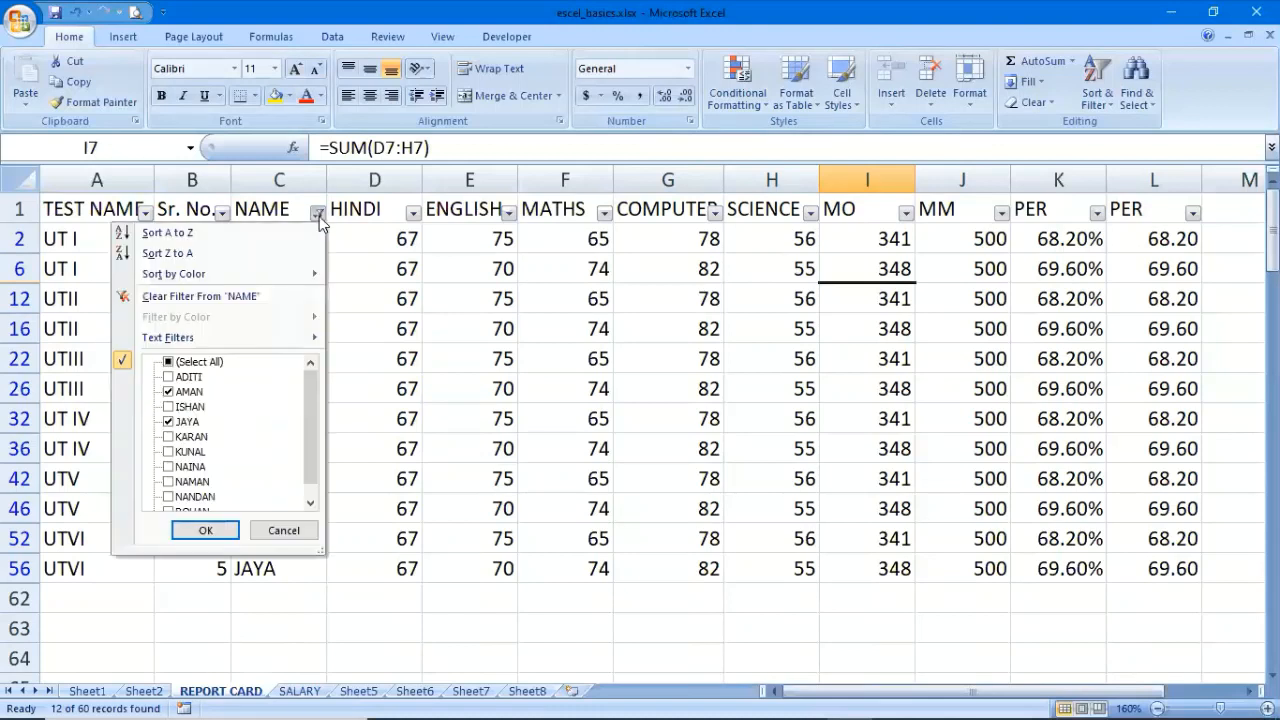
click(206, 300)
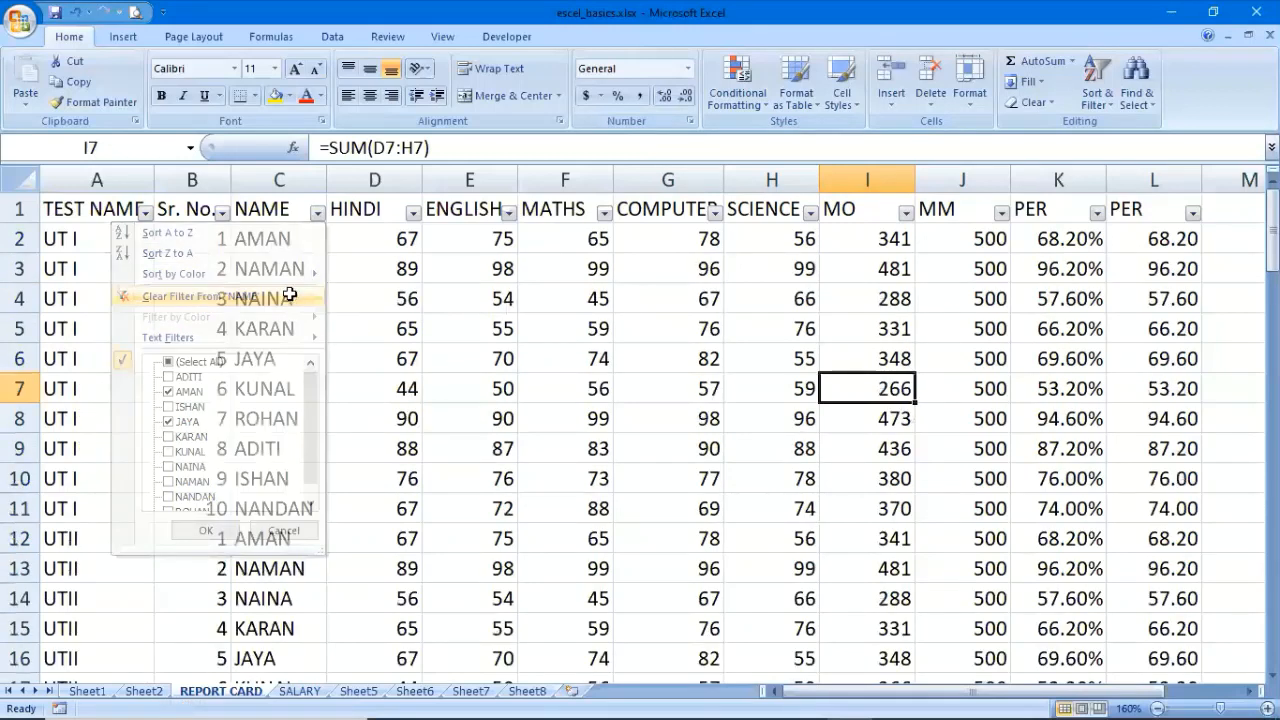
scroll(289, 295, down, 9)
scroll(289, 295, down, 8)
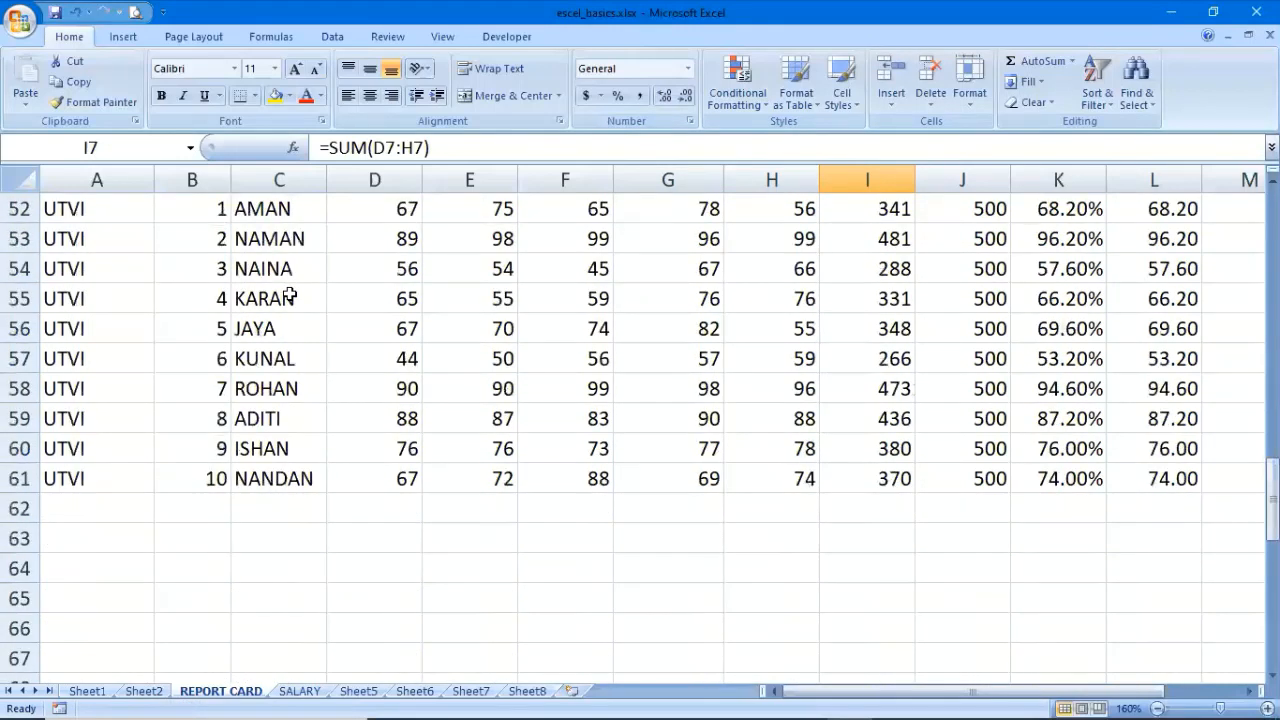
scroll(289, 295, up, 10)
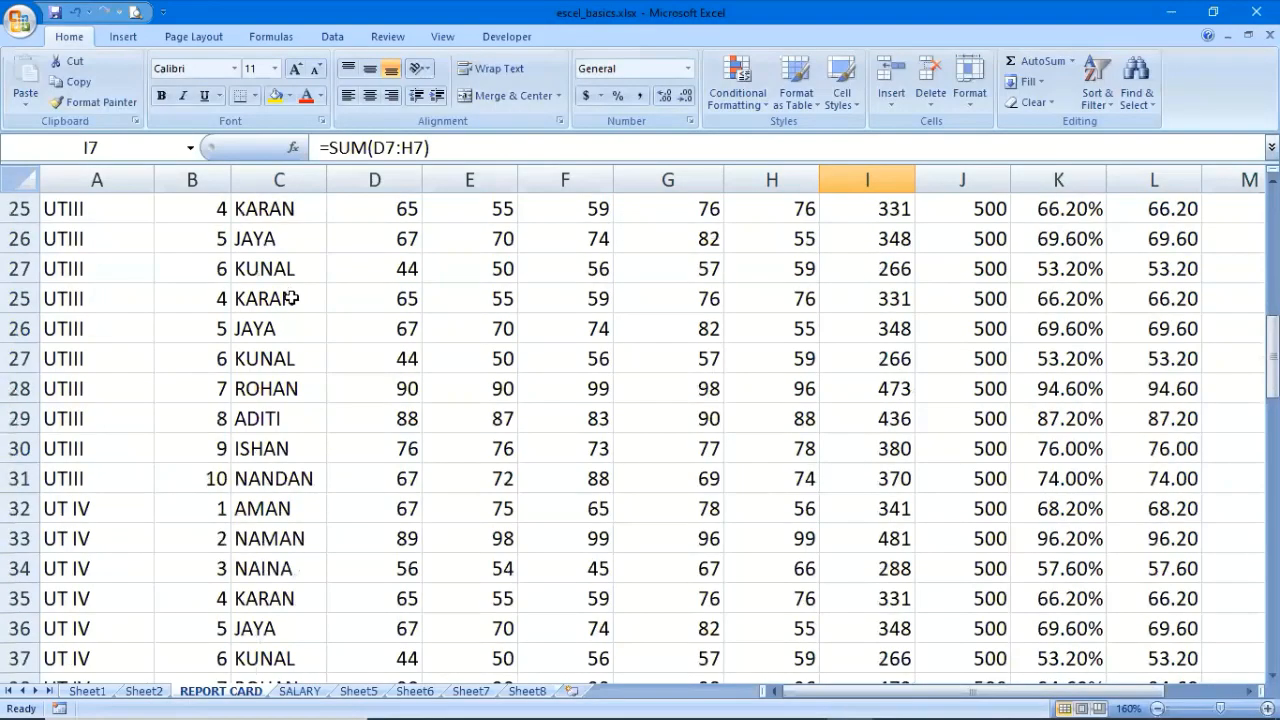
scroll(289, 297, up, 8)
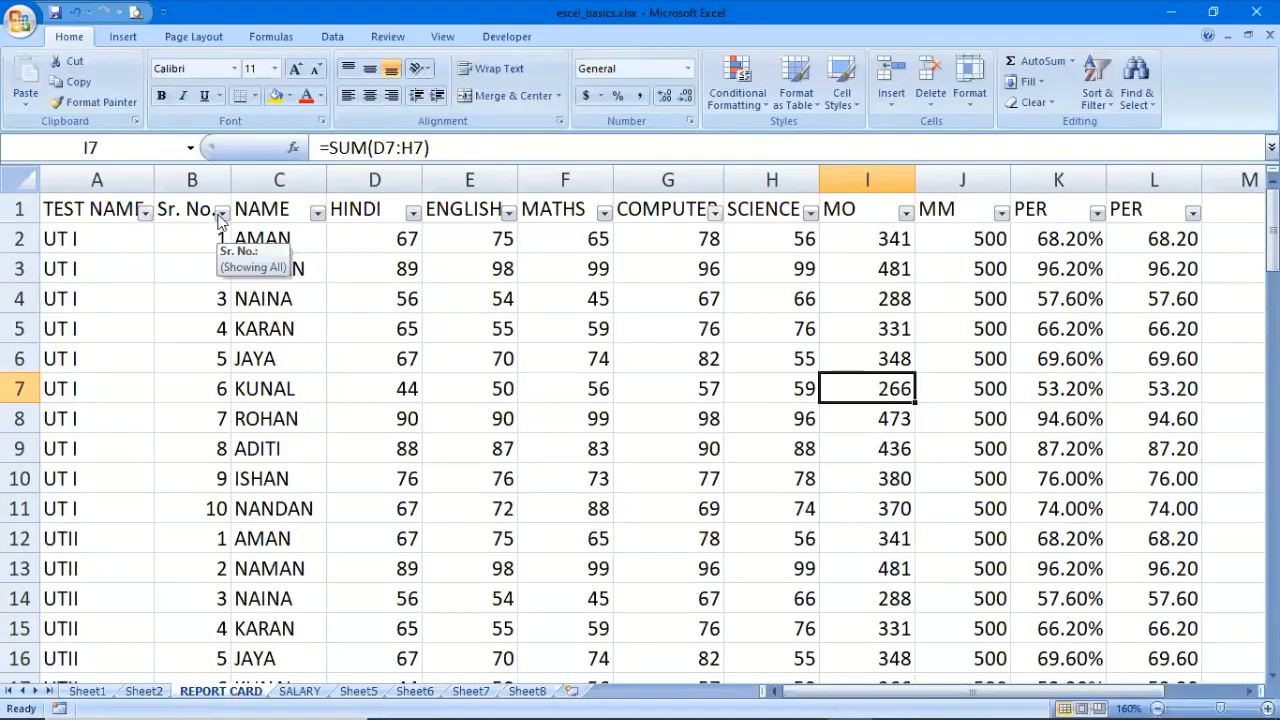
Turn filtering off and back on for the header row of the REPORT CARD table
click(1097, 92)
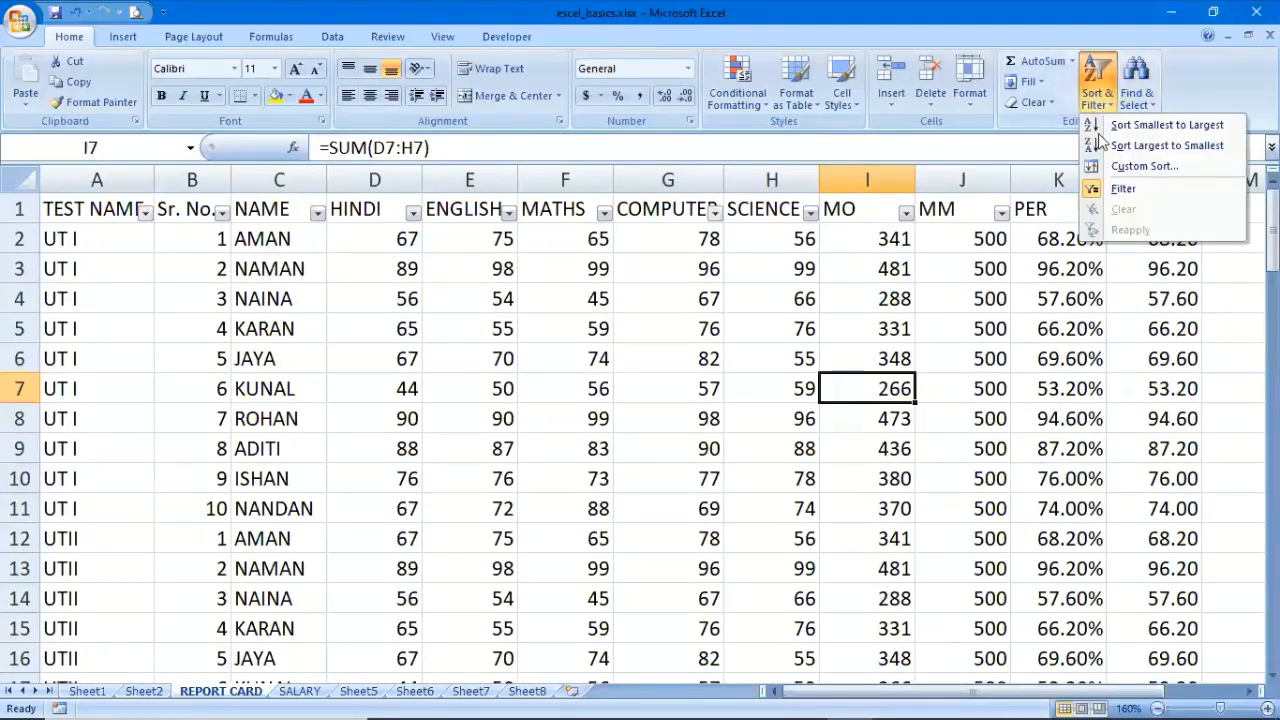
click(1112, 190)
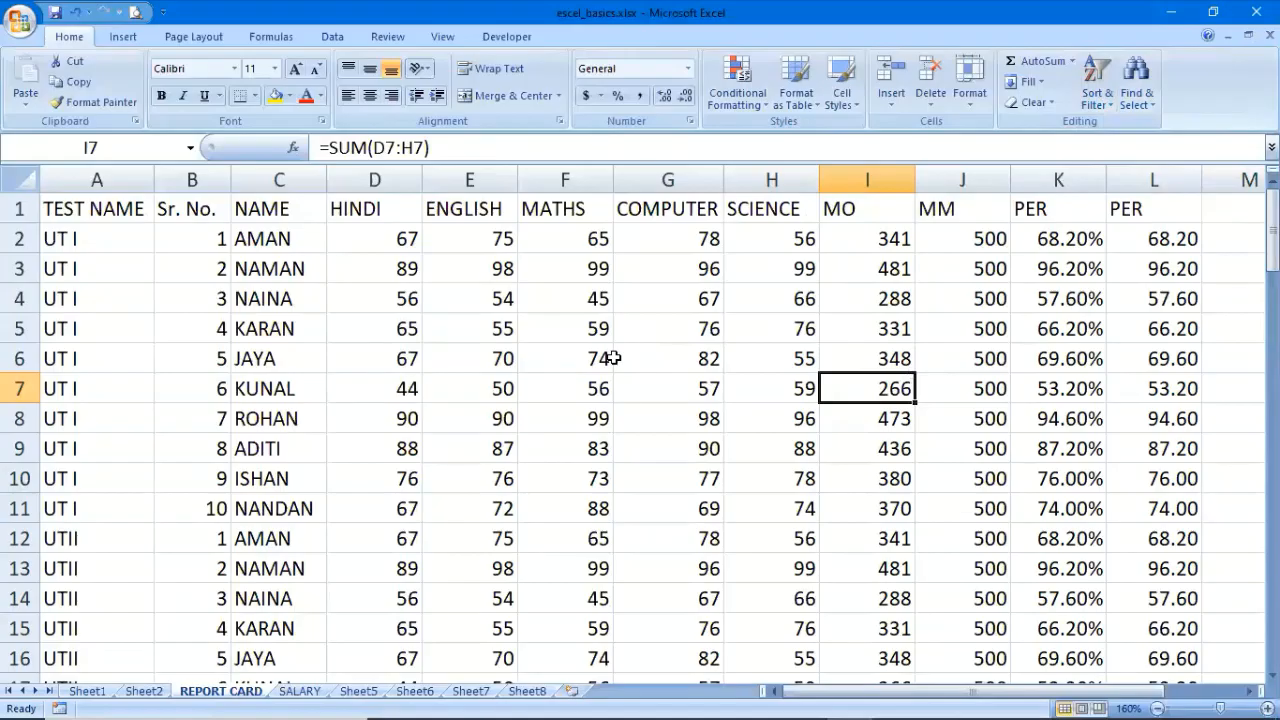
click(1097, 85)
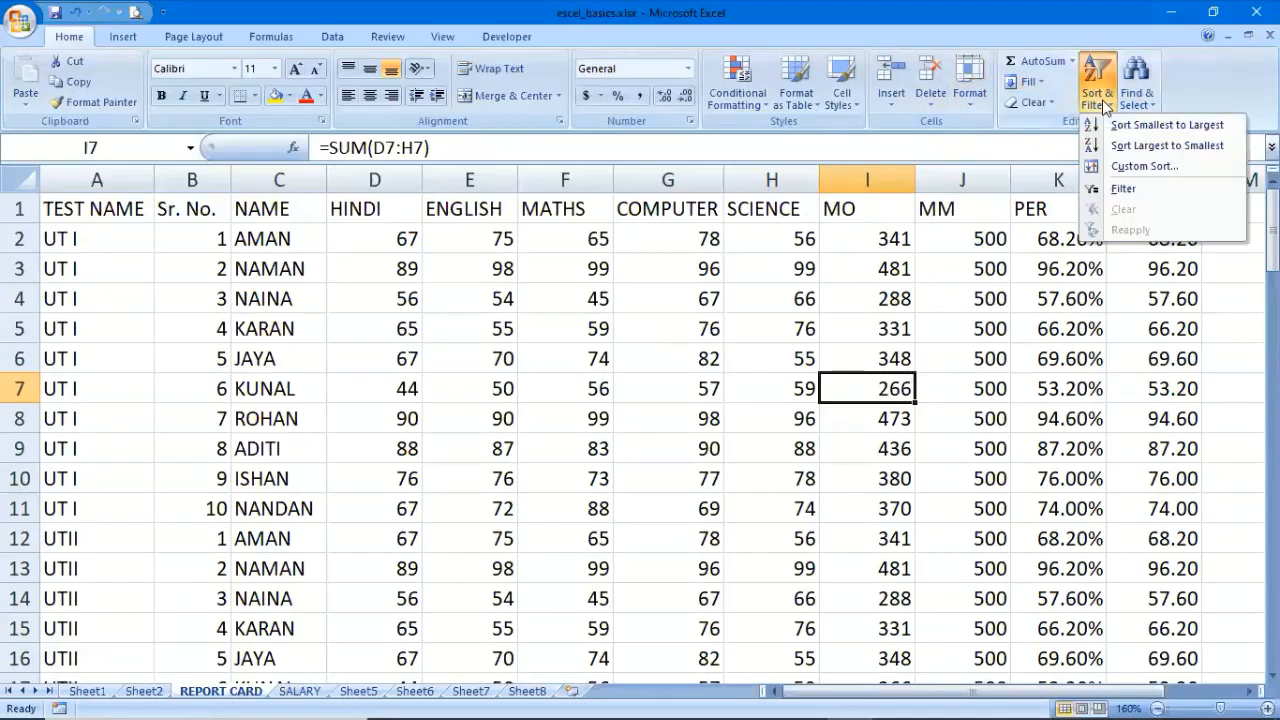
click(1120, 189)
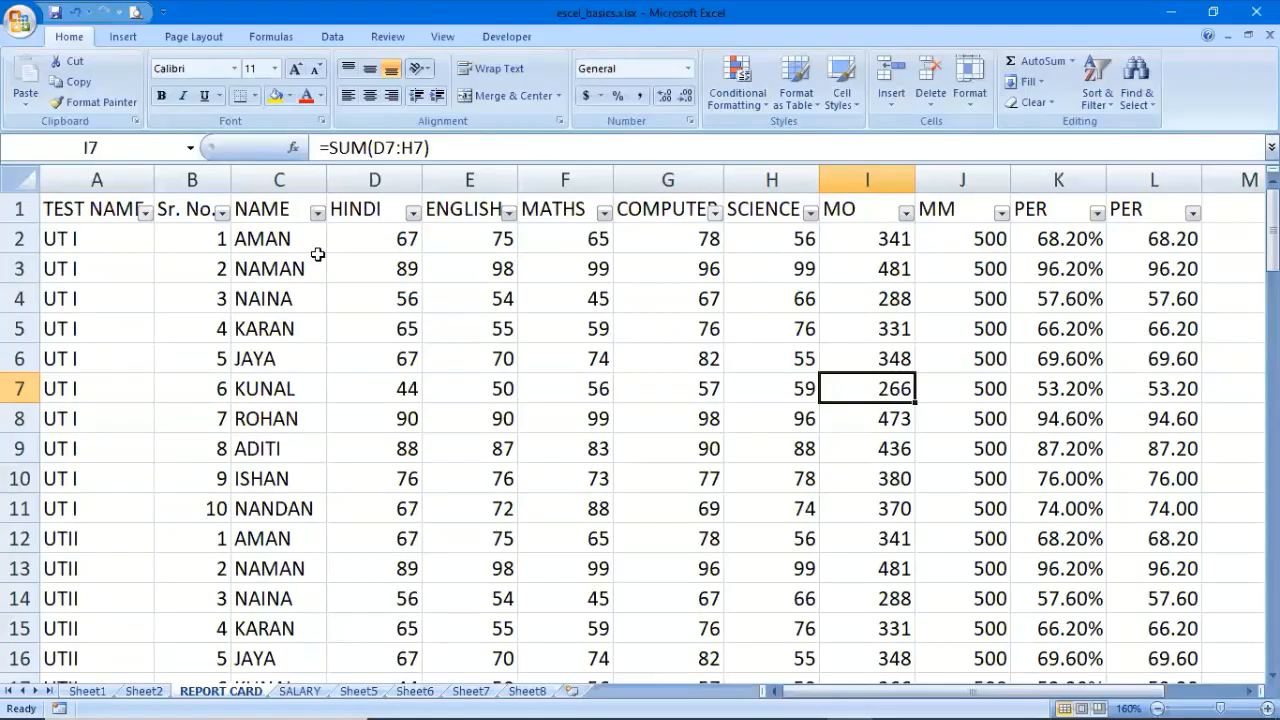
Filter the TEST NAME column with an Equals text filter for UTV
click(146, 213)
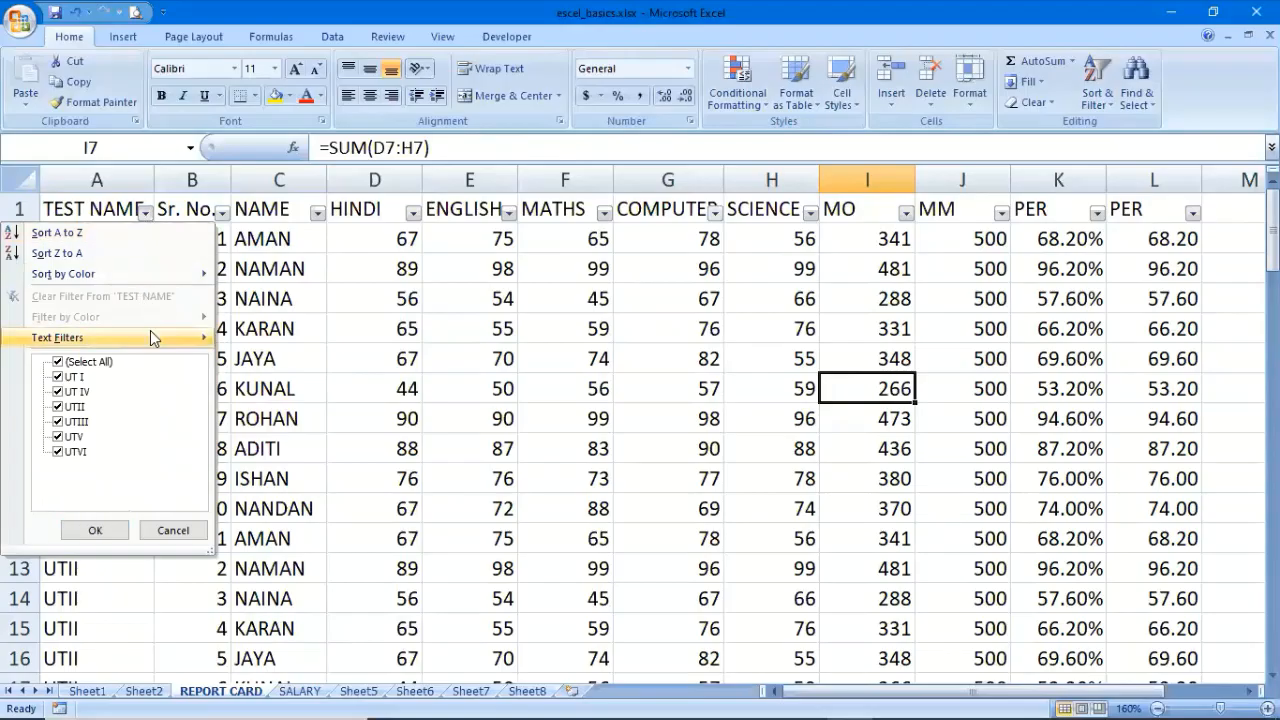
mouse_move(153, 345)
click(247, 342)
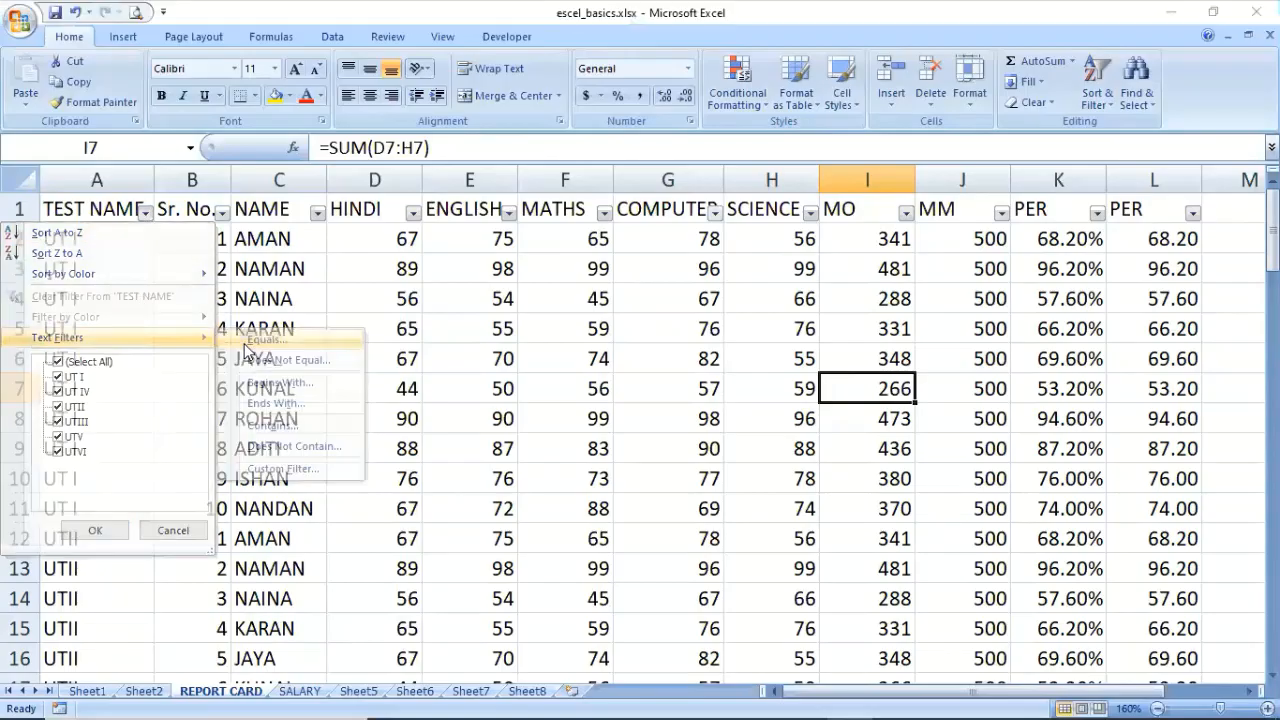
text(UTV)
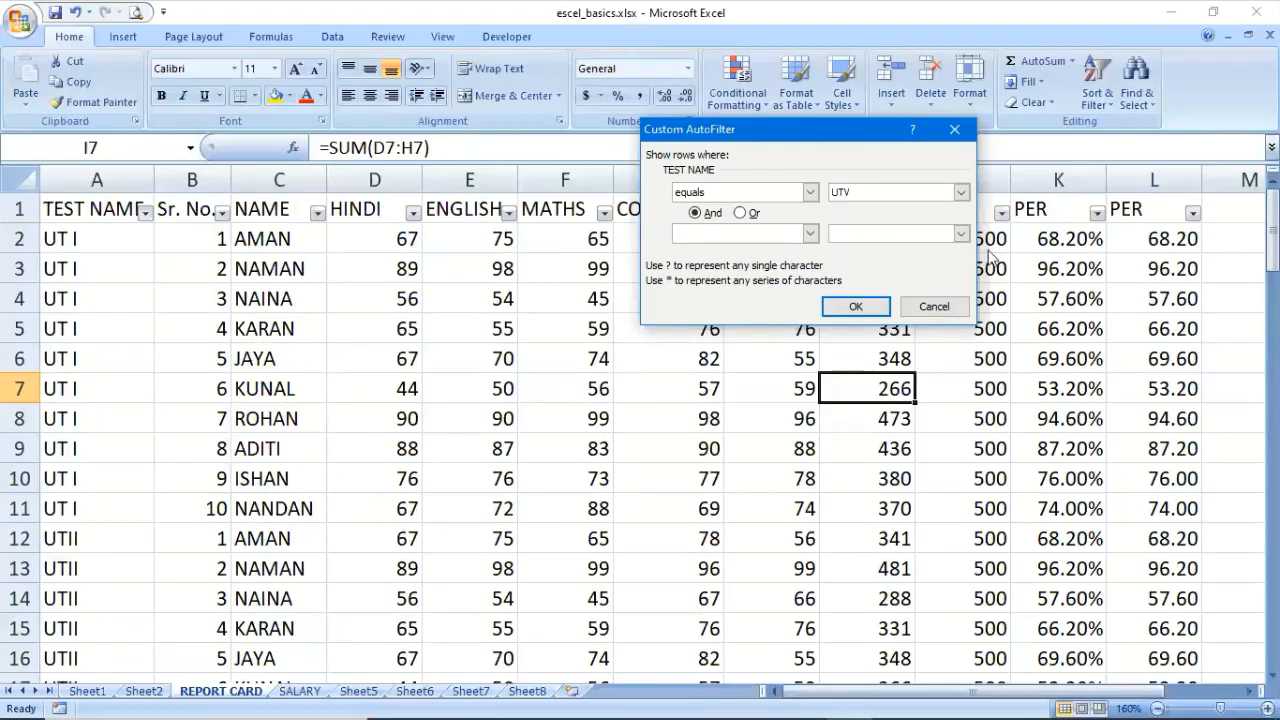
click(857, 307)
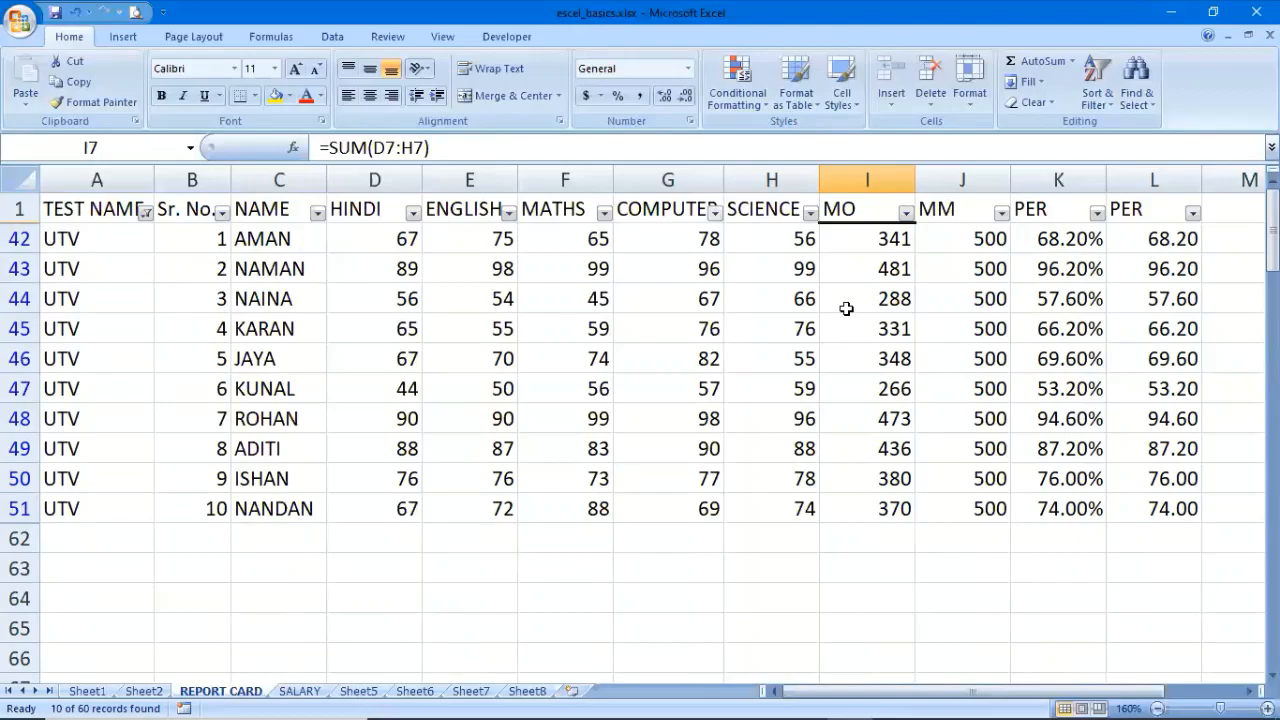
Clear the filter from the TEST NAME column and look through all unit test rows
click(146, 214)
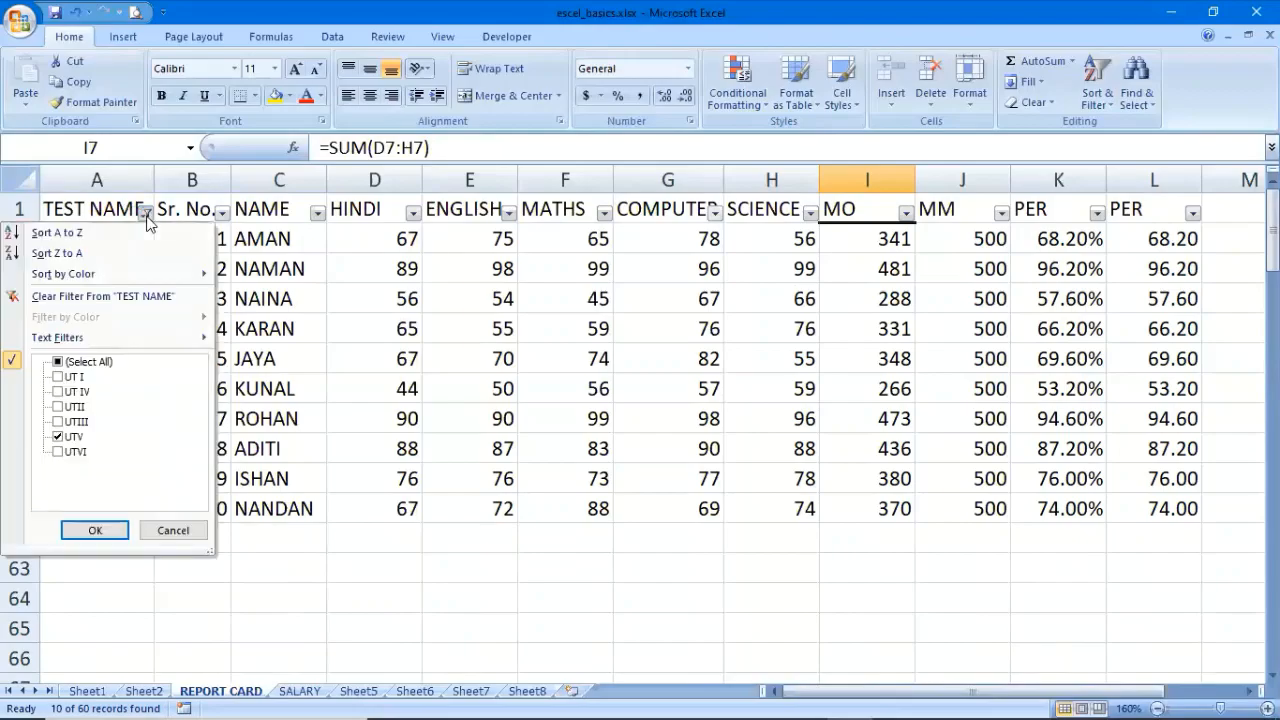
click(140, 297)
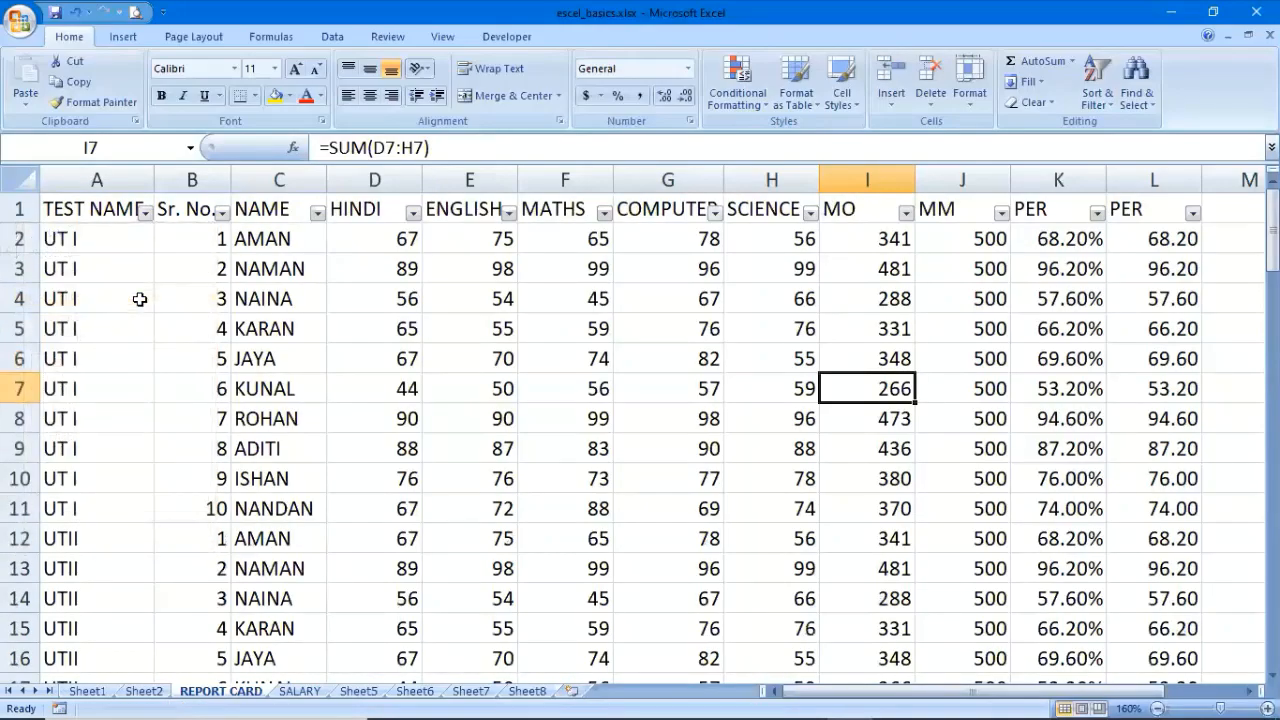
scroll(140, 299, down, 16)
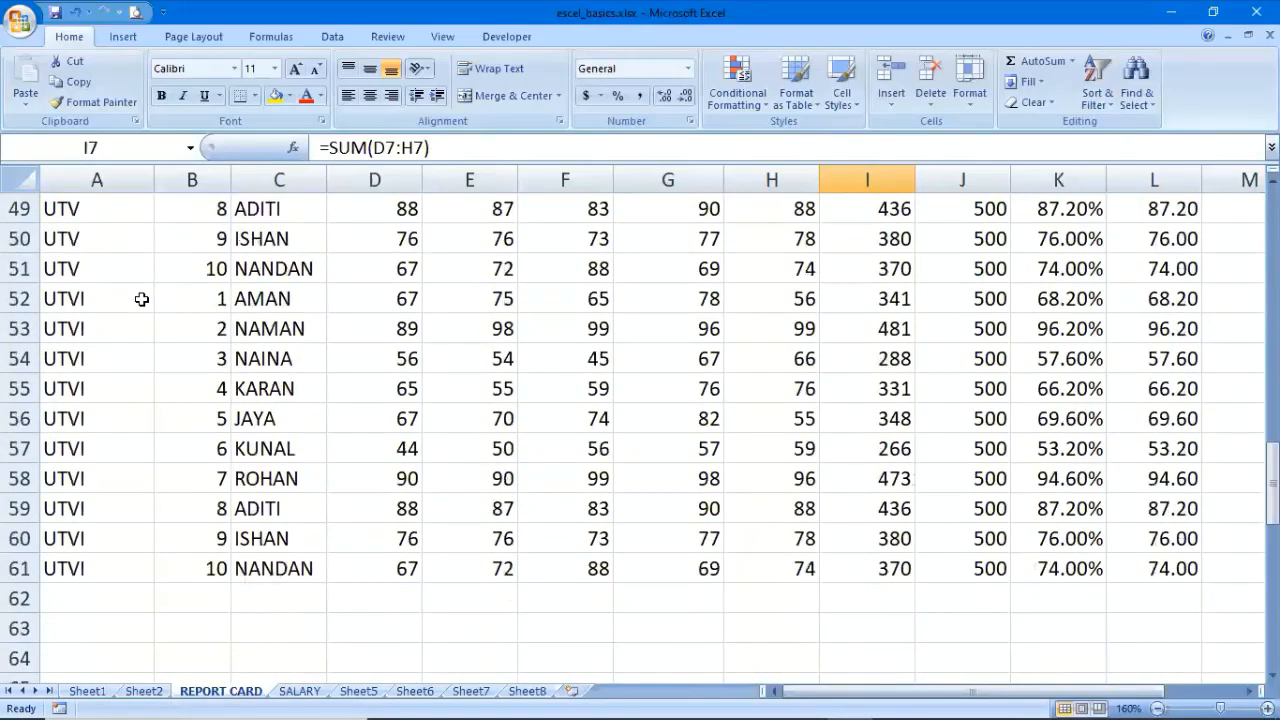
scroll(142, 299, up, 14)
scroll(142, 299, up, 2)
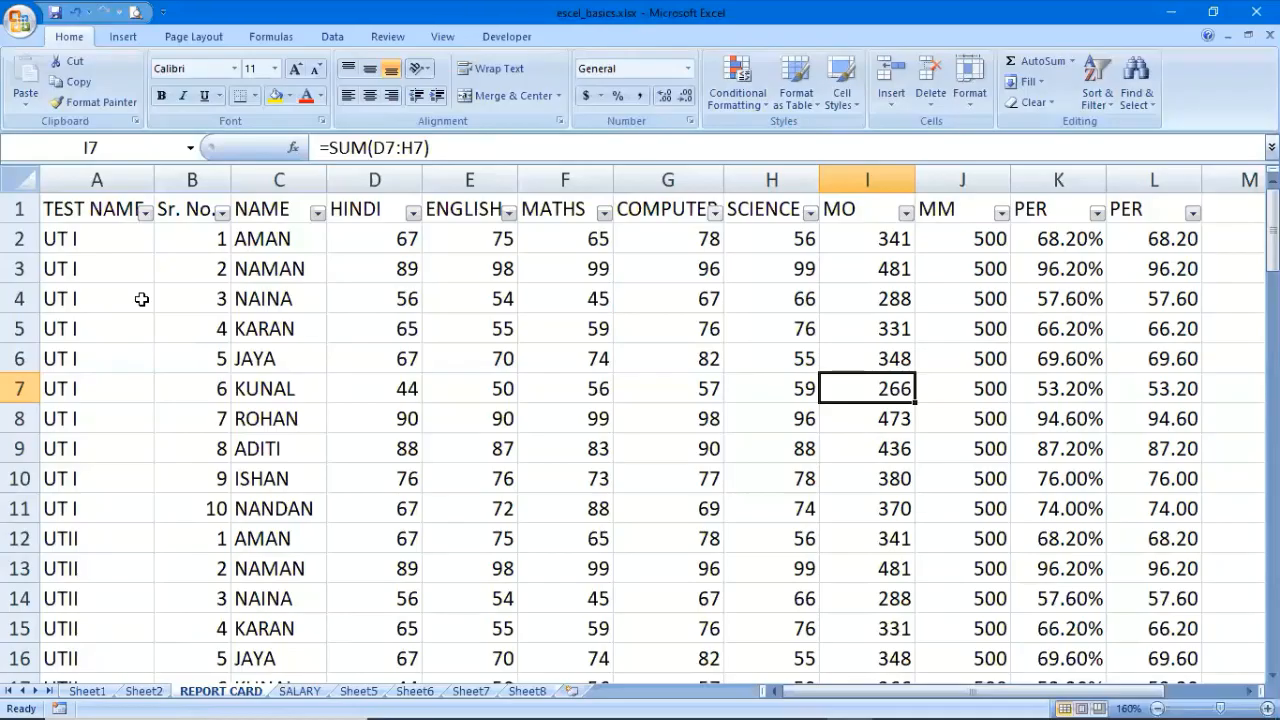
Filter the TEST NAME column again so that only rows equal to UTV are shown
click(146, 213)
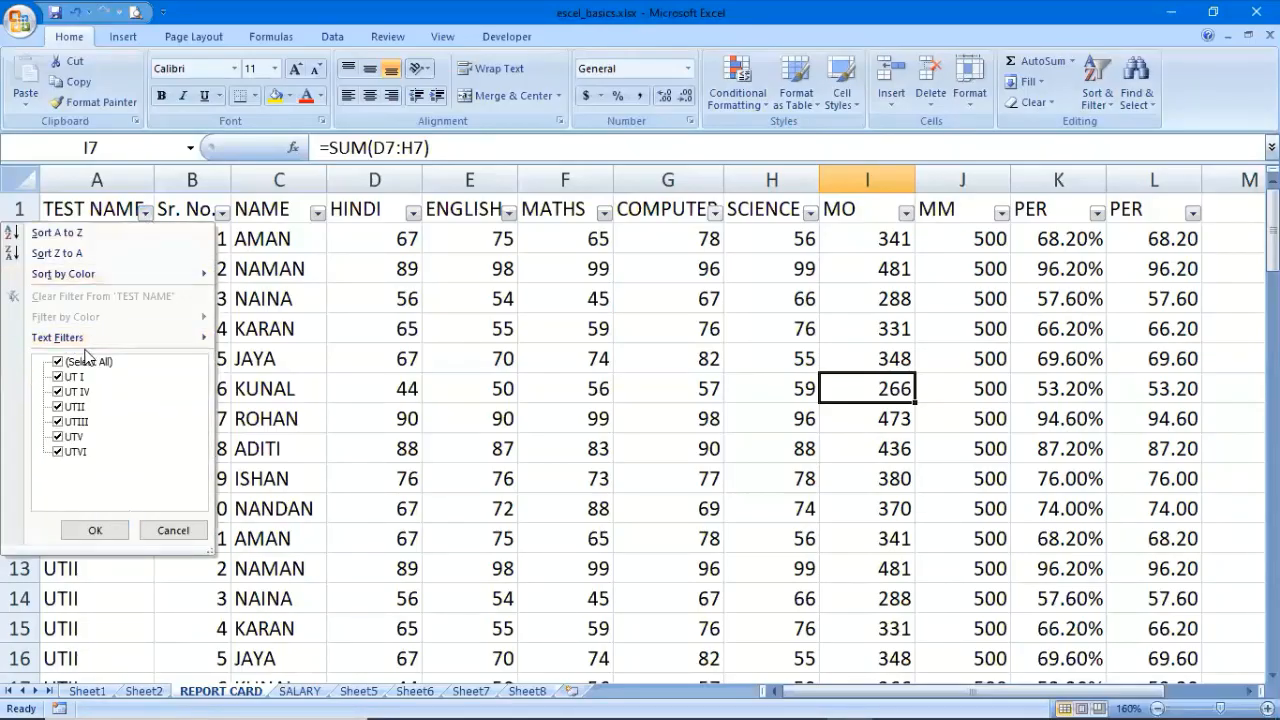
mouse_move(124, 337)
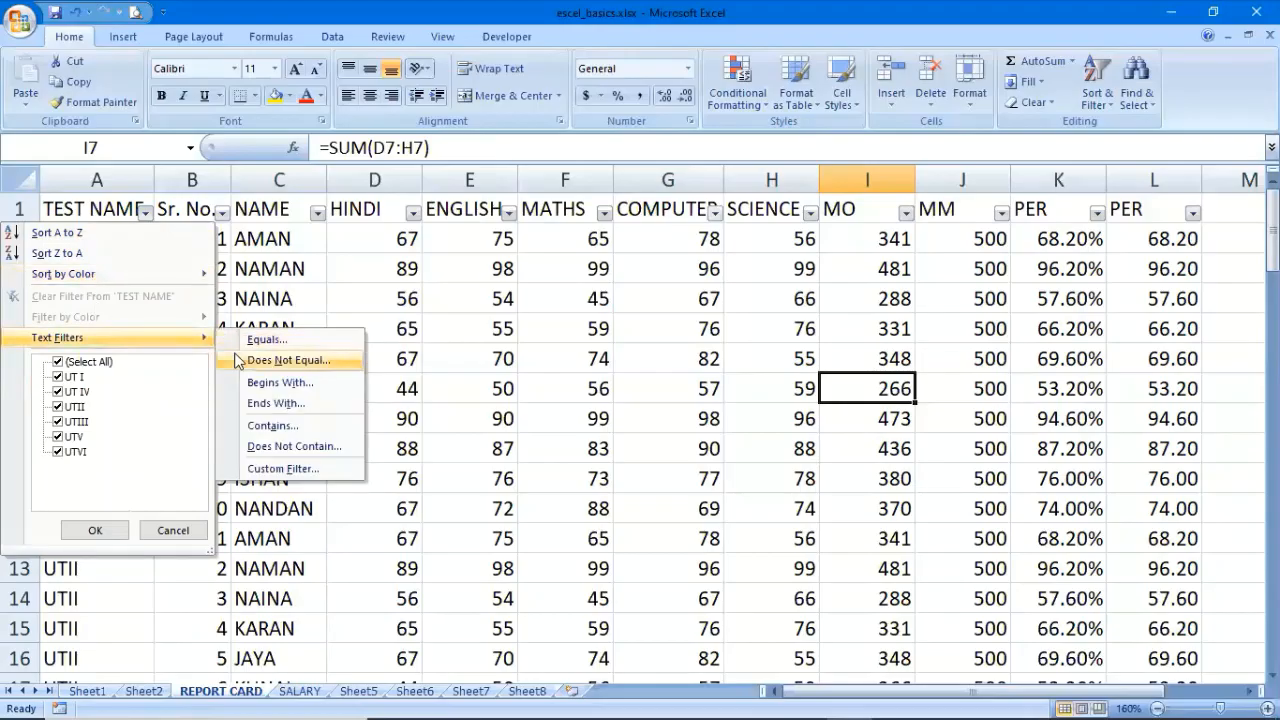
click(255, 339)
text(UTV)
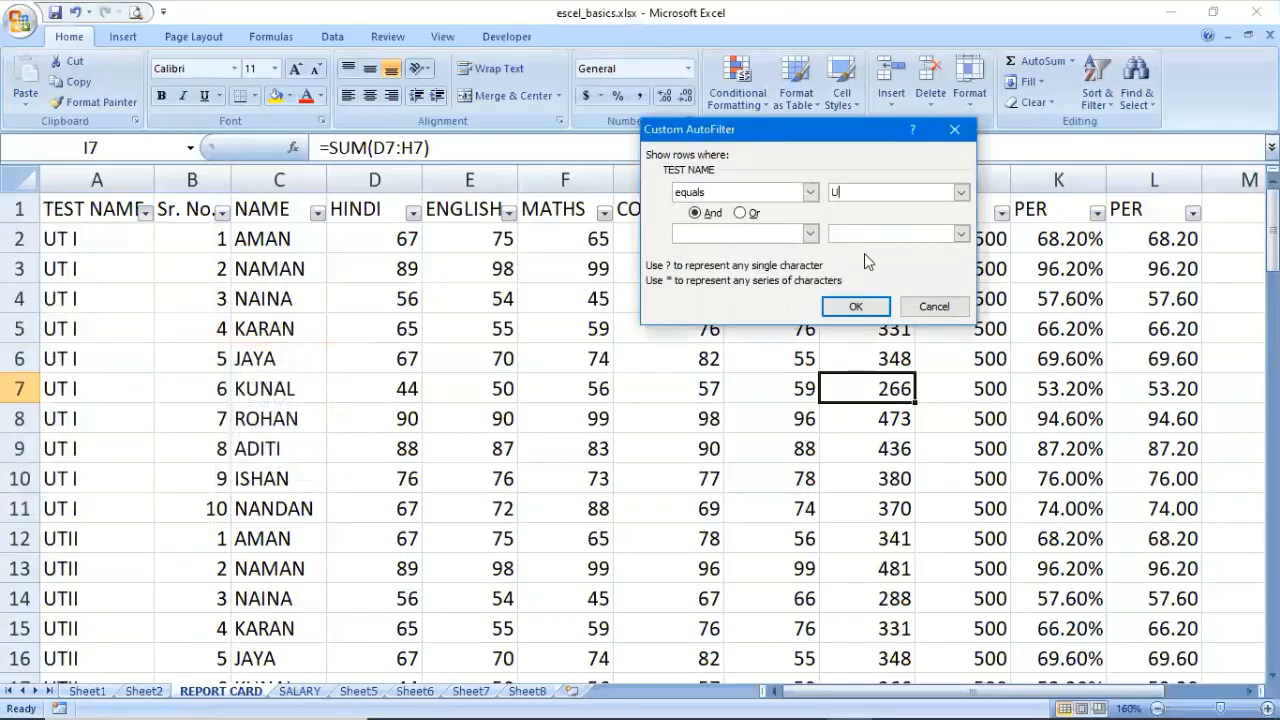
click(848, 304)
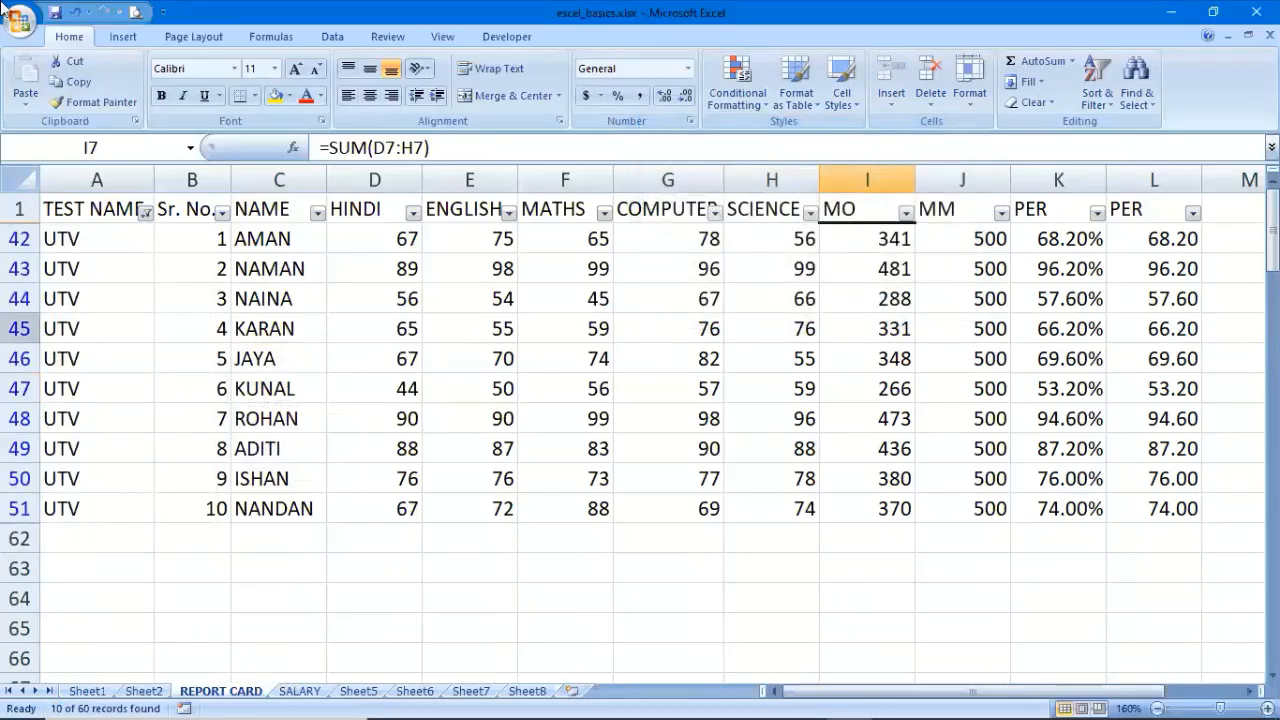
Filter the PER column in column L with a Greater Than number filter of 80
click(1193, 214)
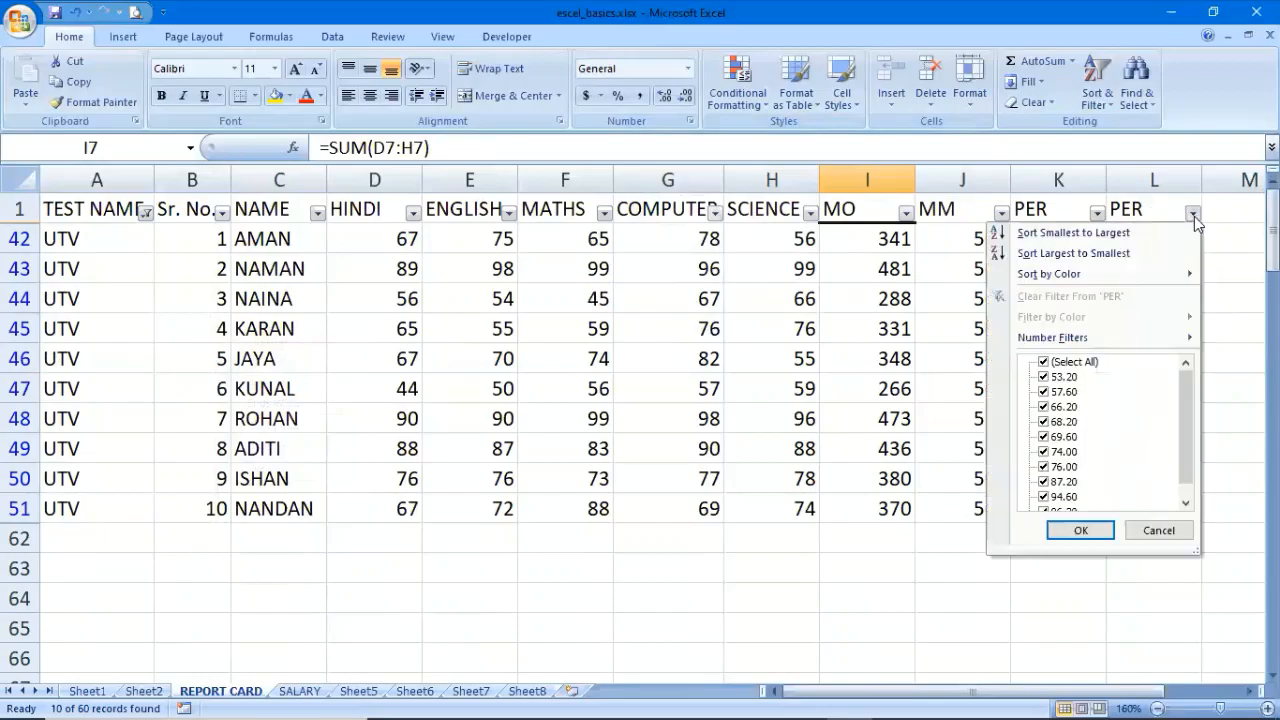
mouse_move(1072, 342)
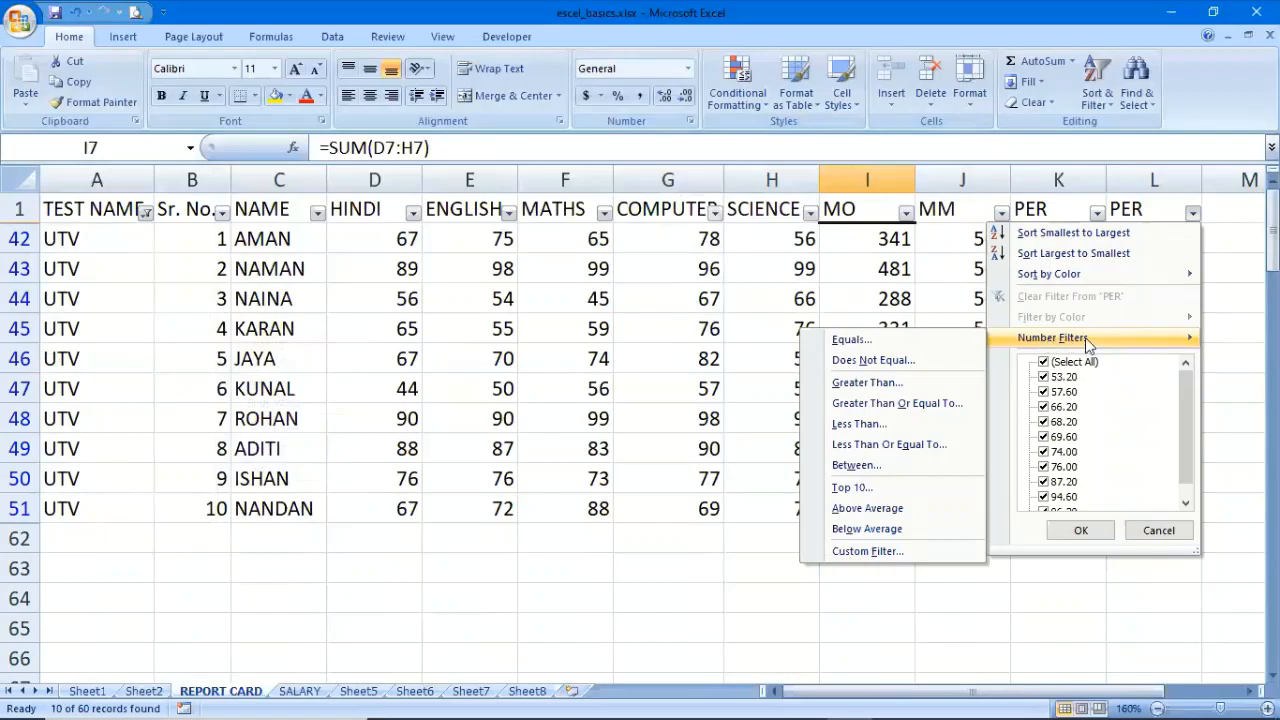
click(890, 386)
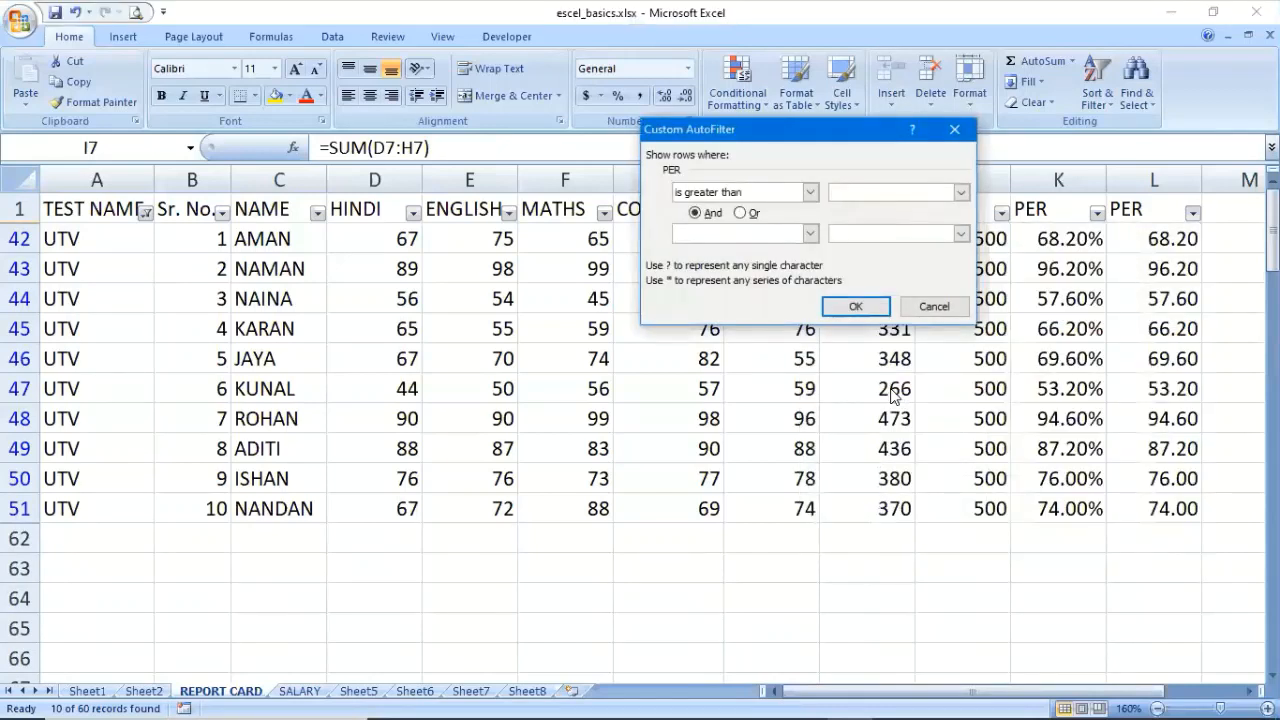
text(80)
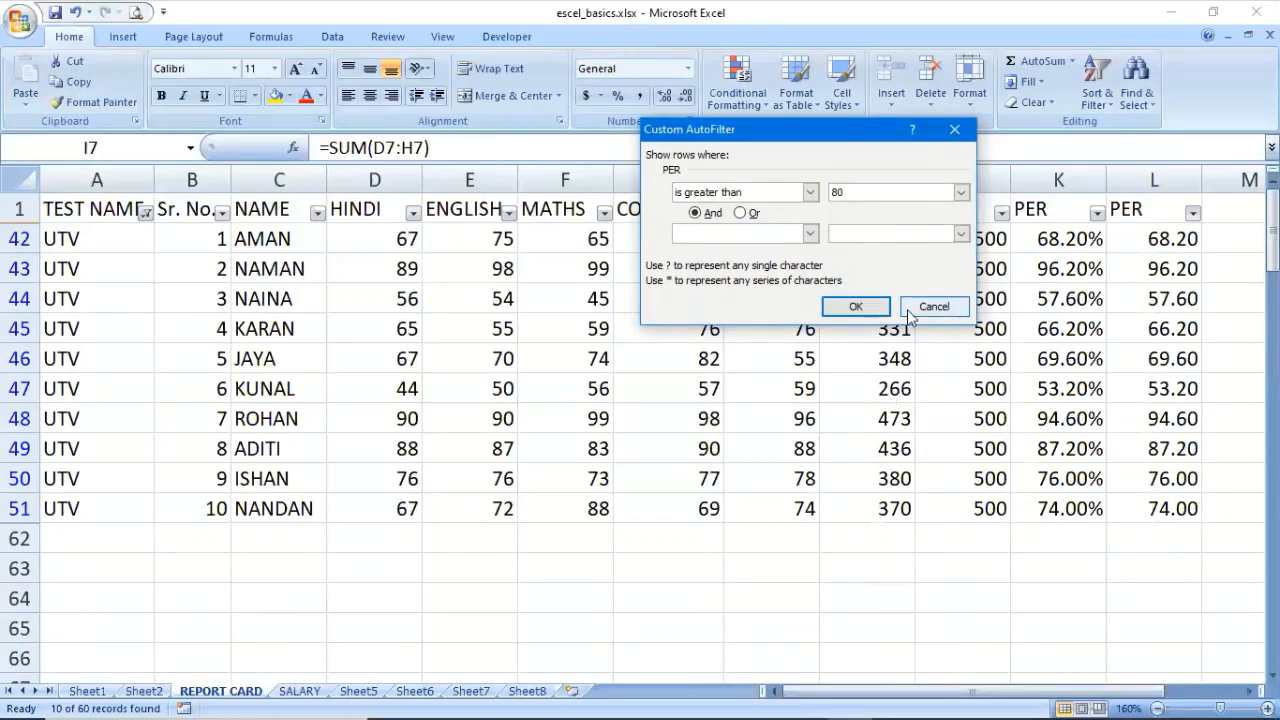
click(856, 307)
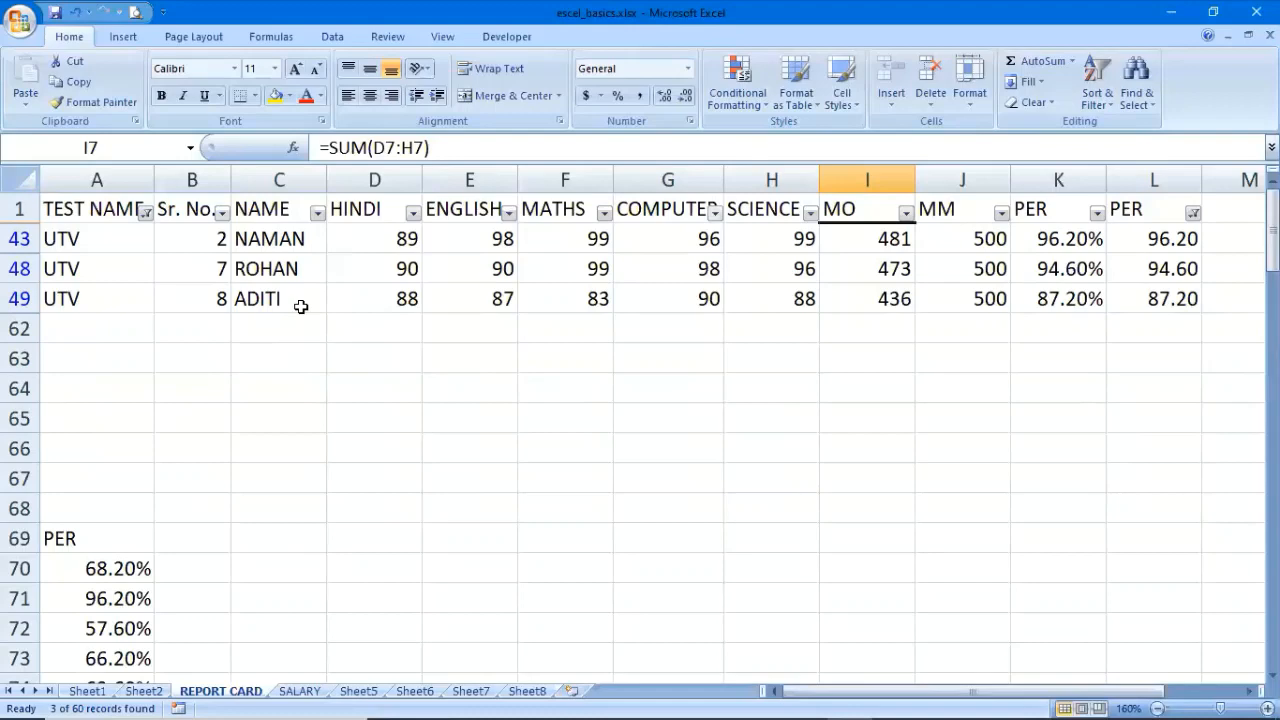
Clear the filters from the column L PER and TEST NAME columns and look through all unit test rows
click(1193, 213)
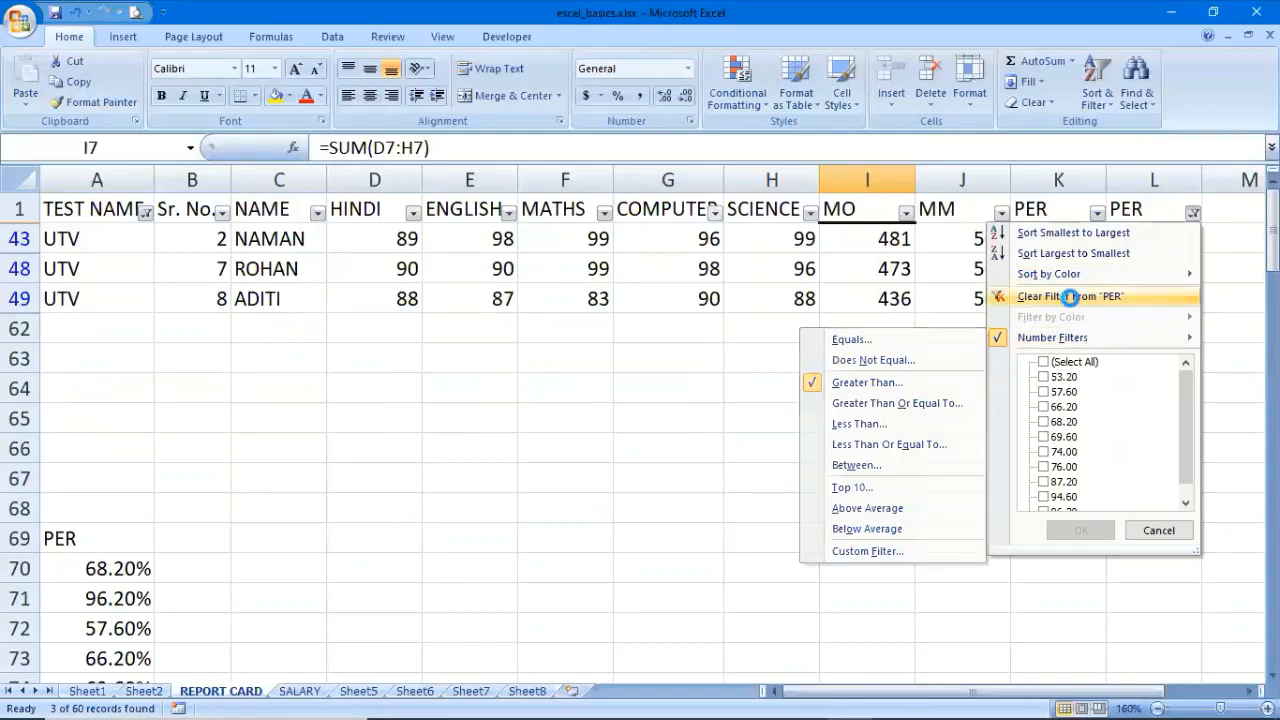
click(1069, 296)
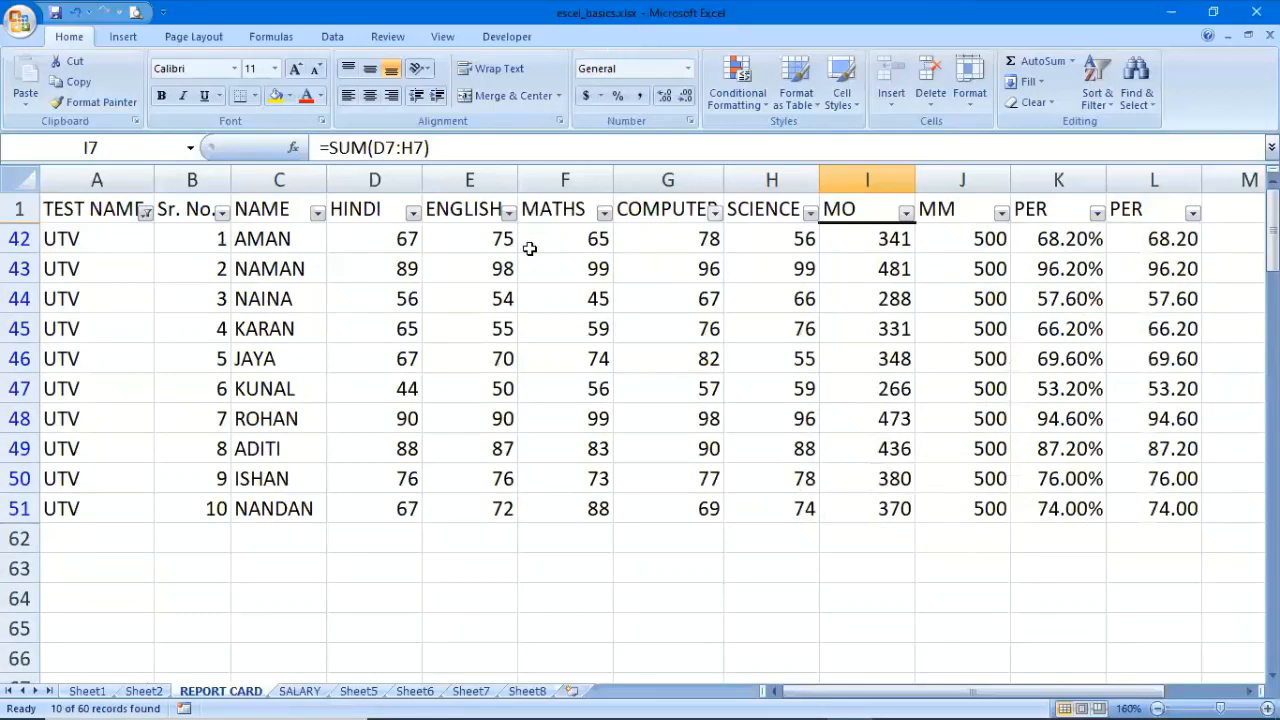
click(146, 212)
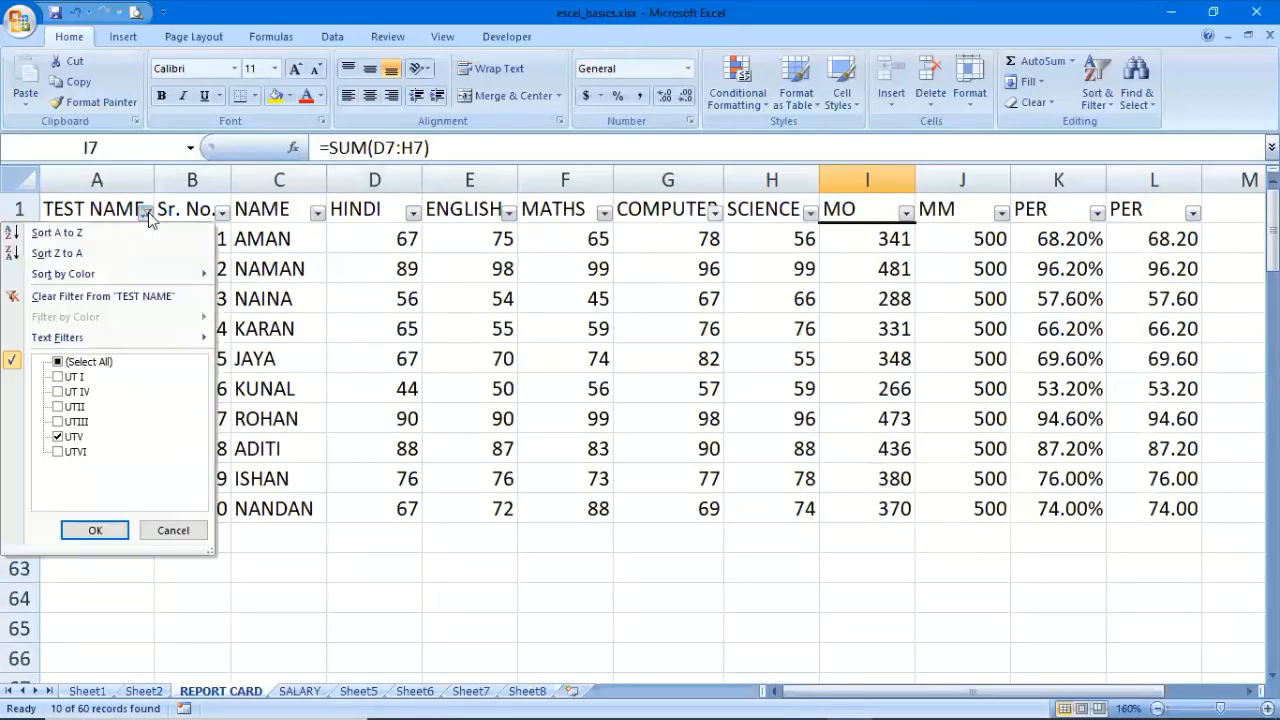
click(148, 298)
scroll(540, 410, down, 12)
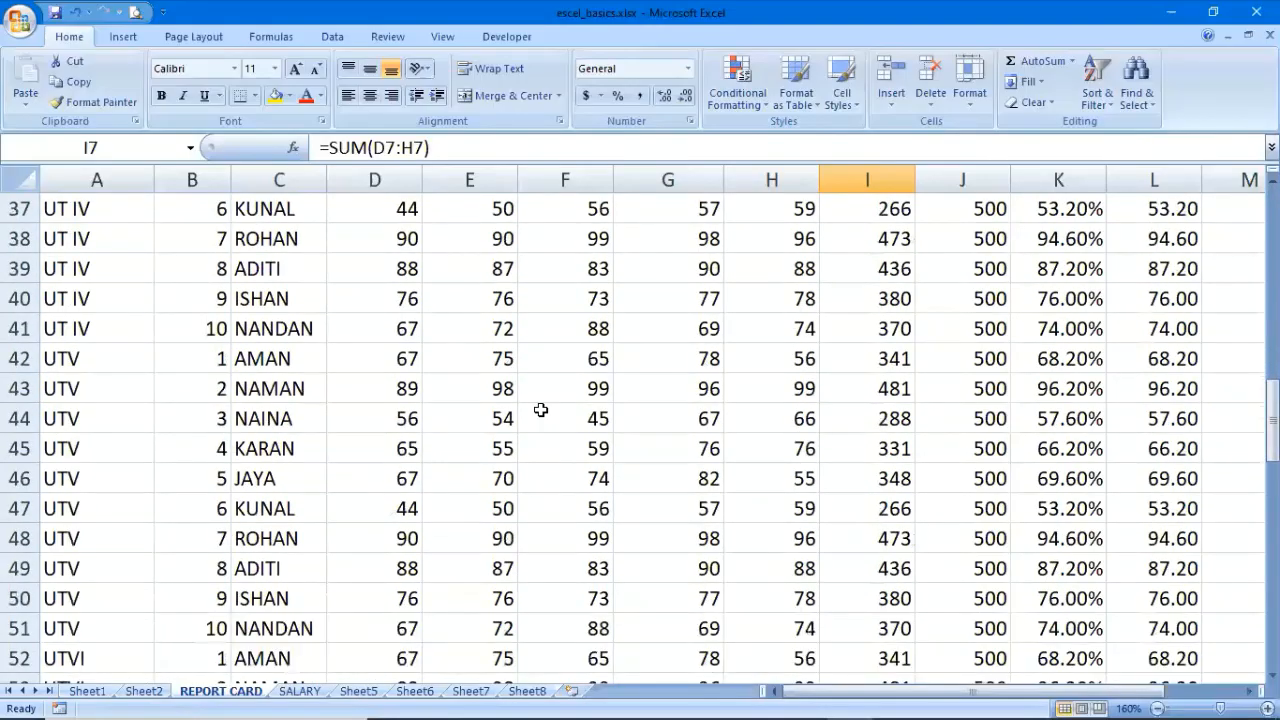
scroll(540, 410, down, 6)
scroll(540, 410, up, 18)
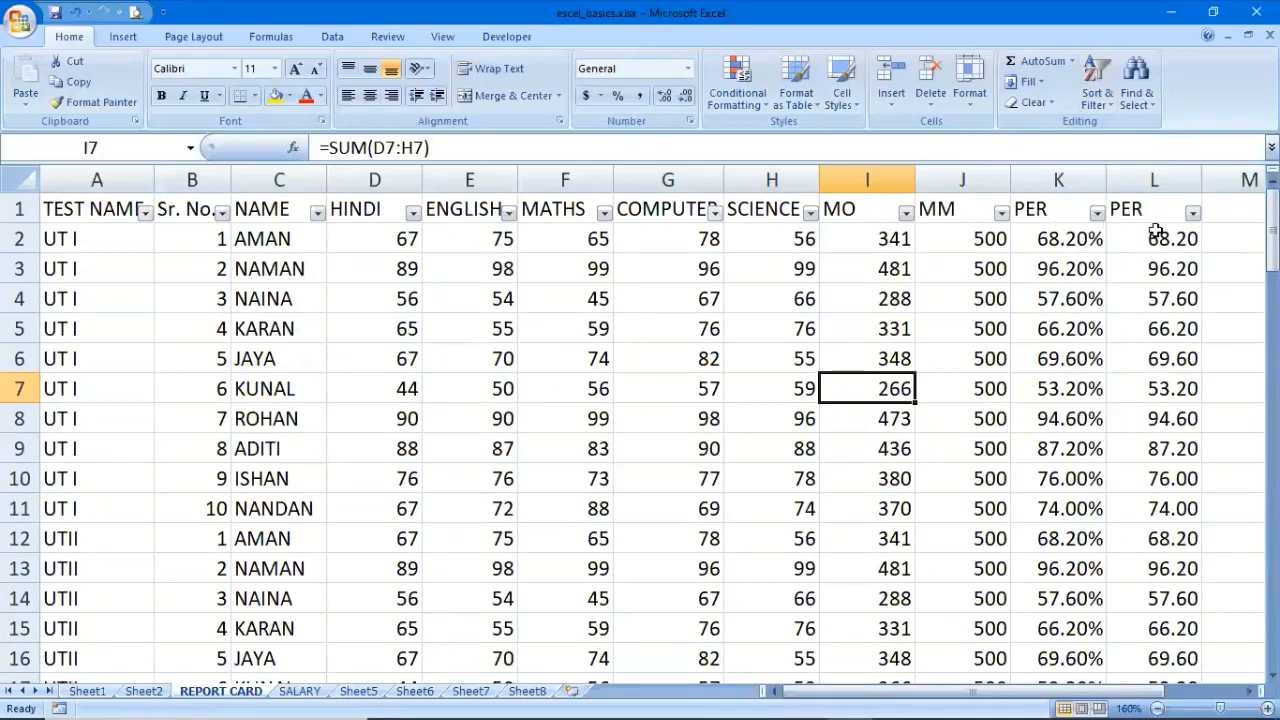
Delete the duplicate PER column L, keeping the percentage-formatted PER column K
right_click(1151, 177)
click(1029, 297)
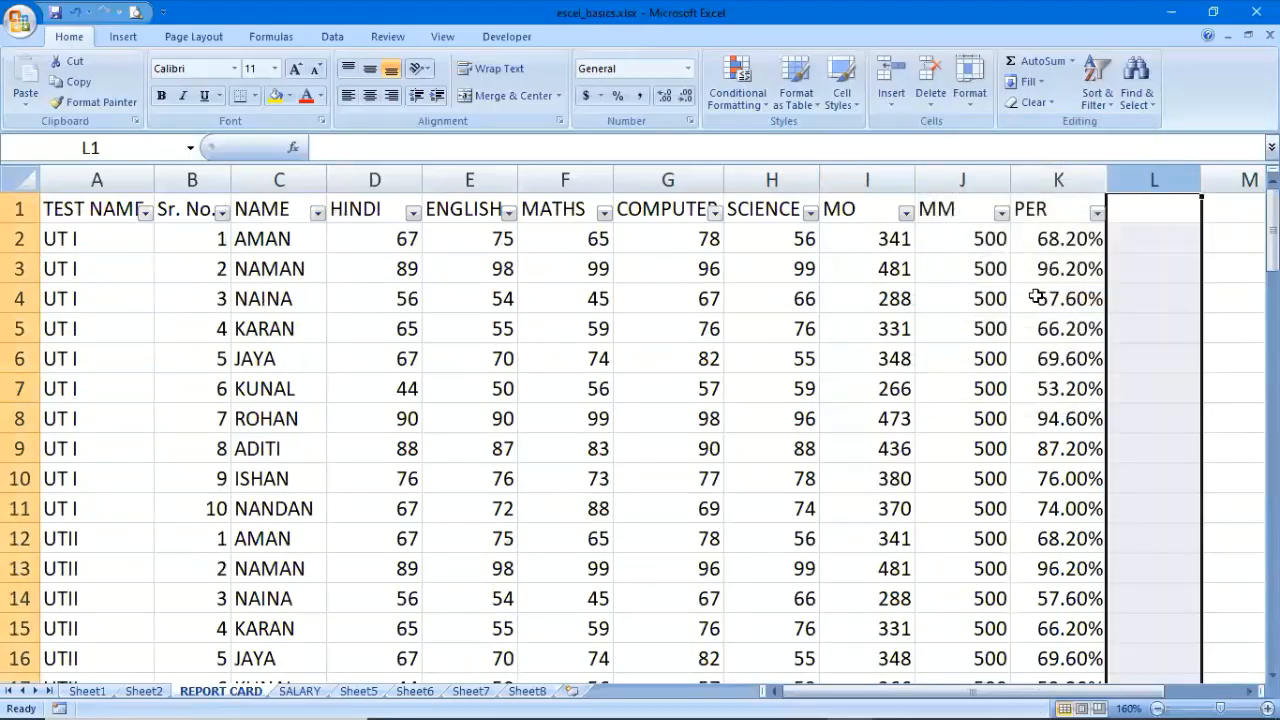
click(1050, 283)
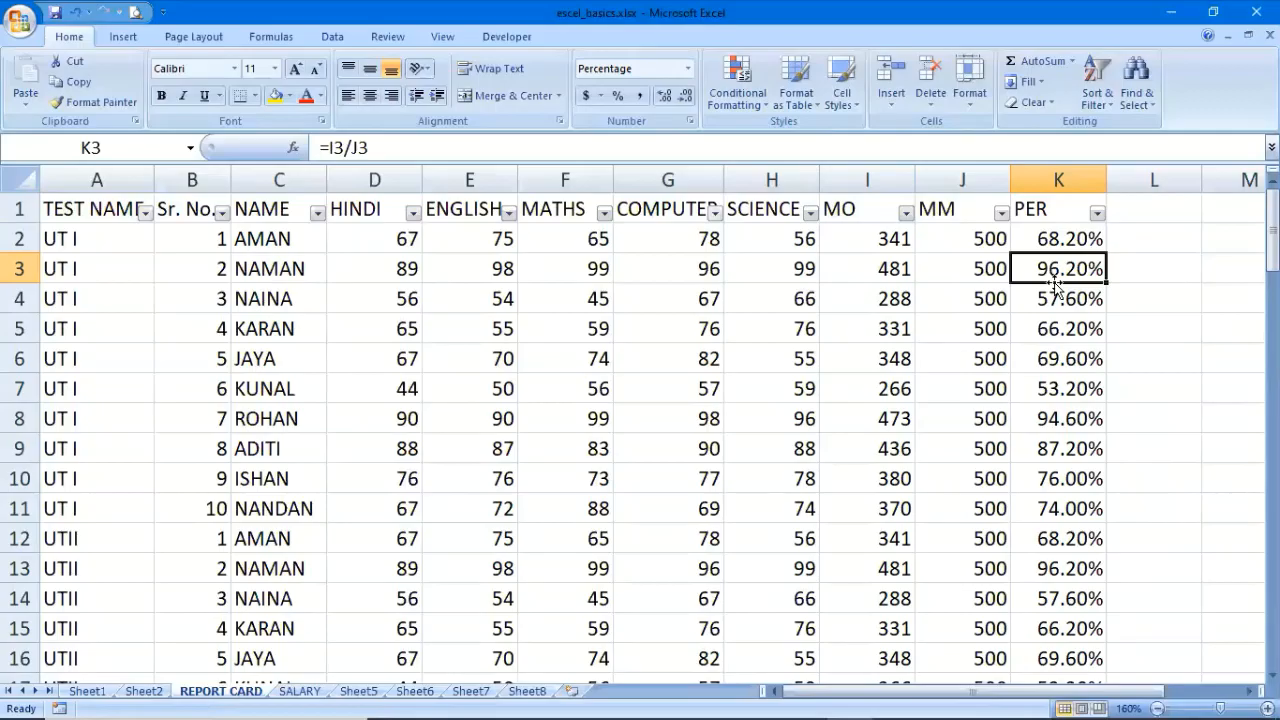
Filter the MO column with a Greater Than number filter of 450 and check the student names listed
click(905, 213)
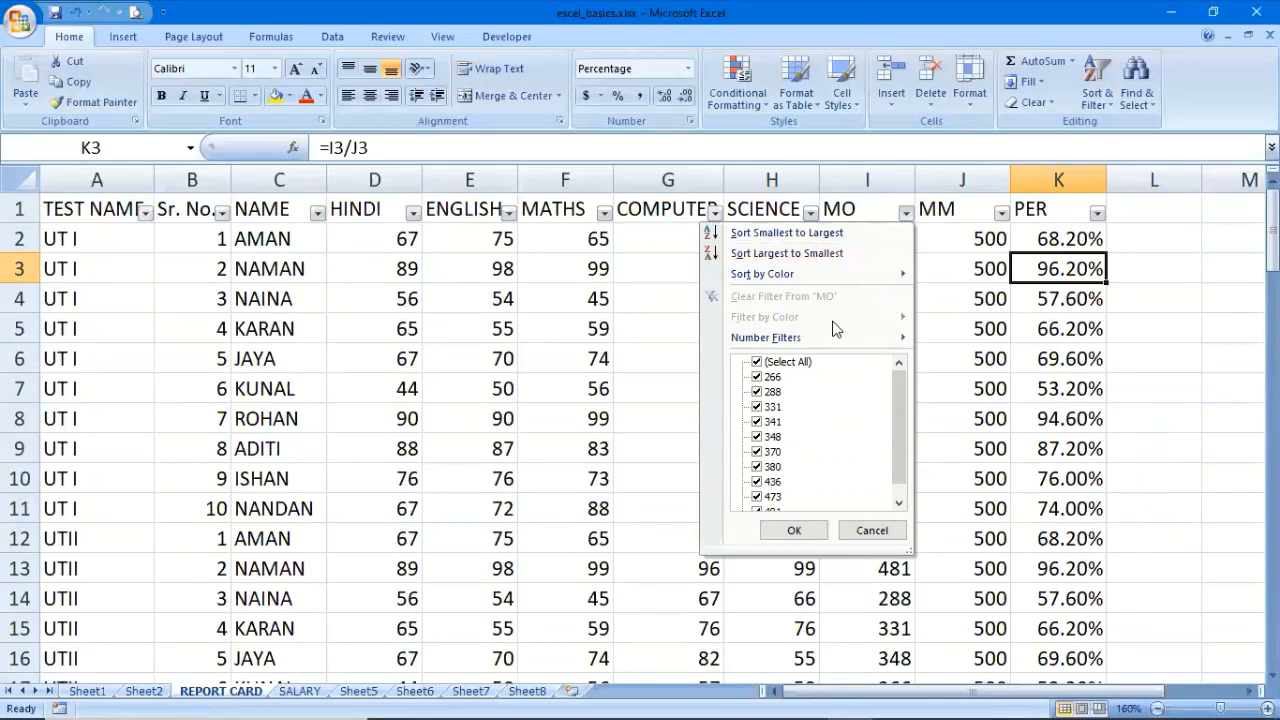
mouse_move(835, 343)
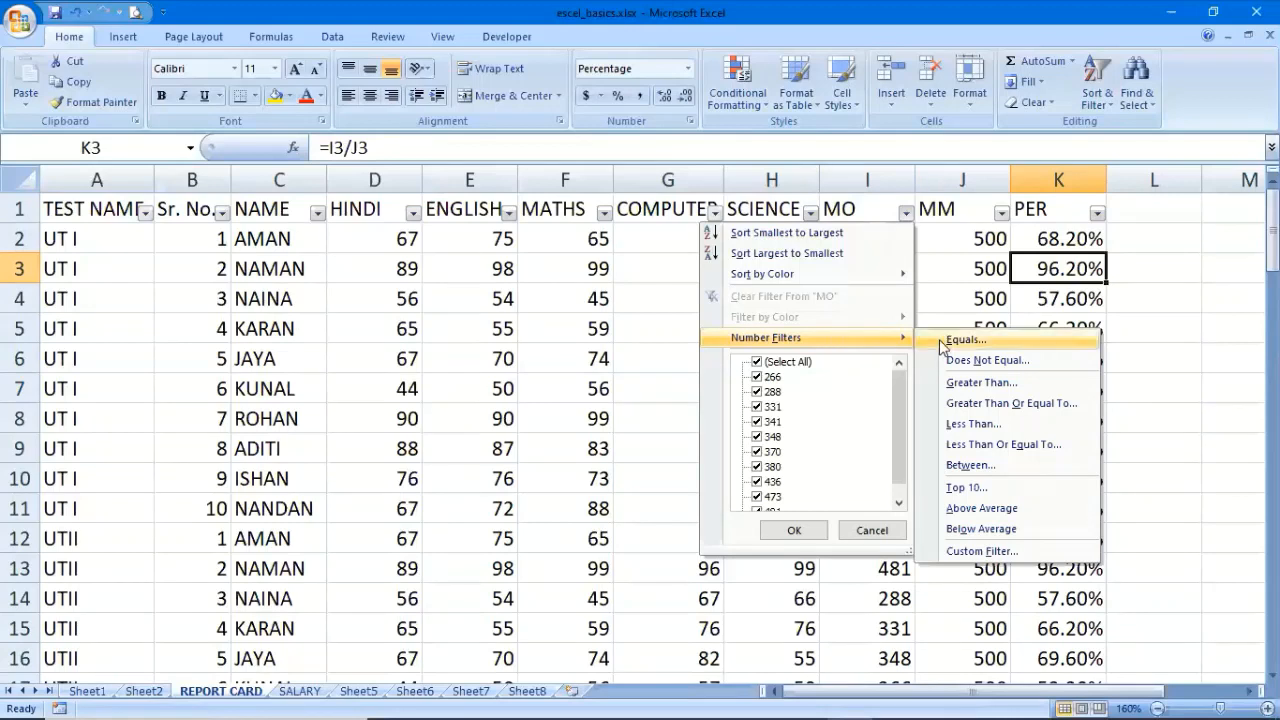
click(960, 382)
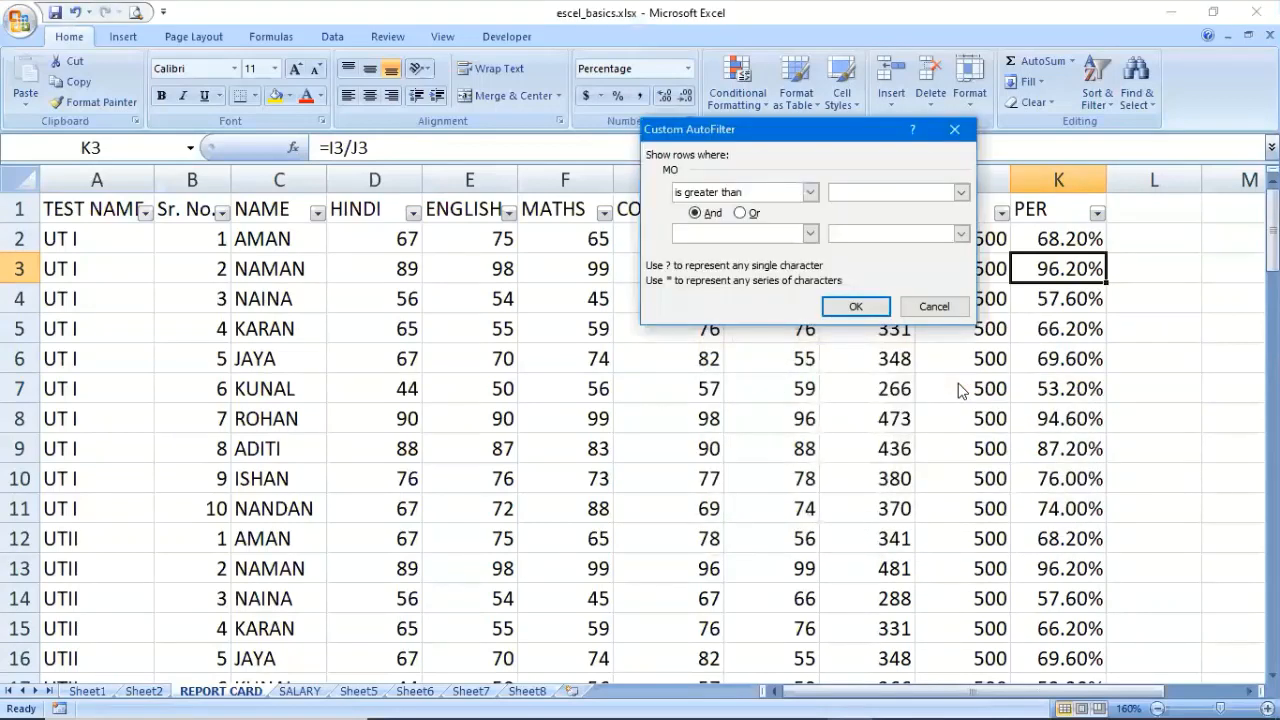
text(450)
click(849, 307)
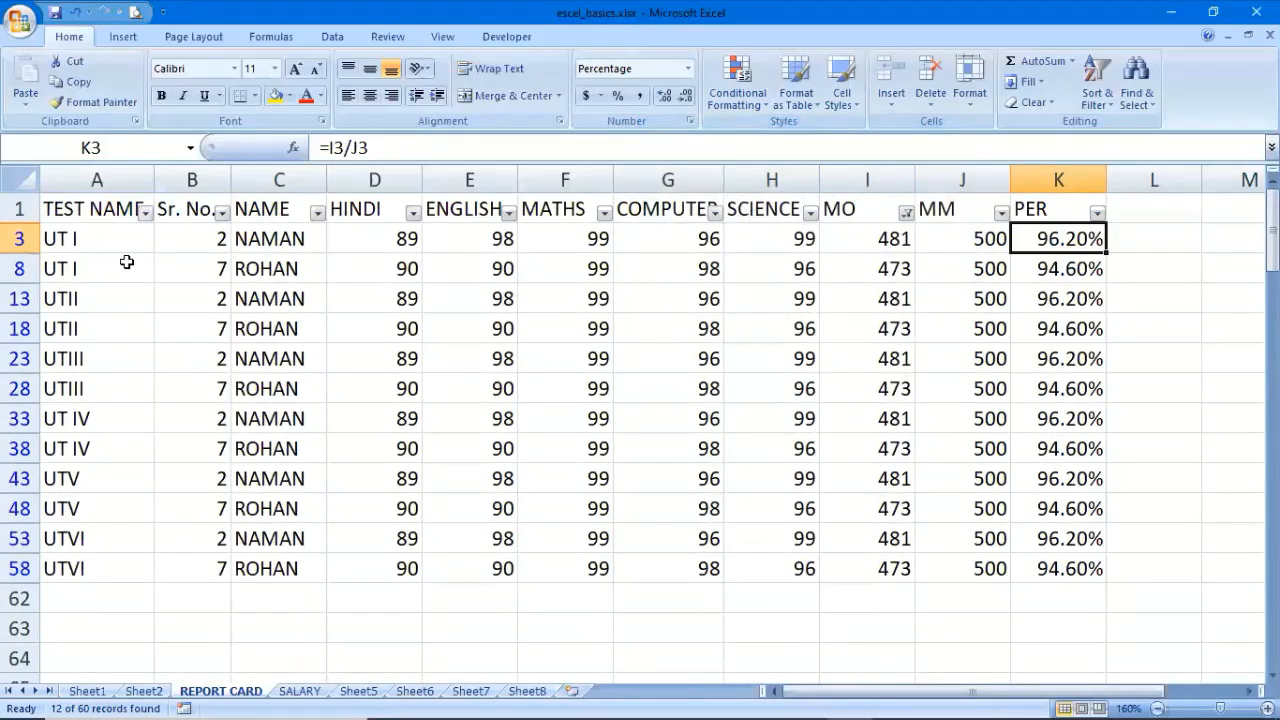
click(267, 244)
drag(270, 265, 281, 323)
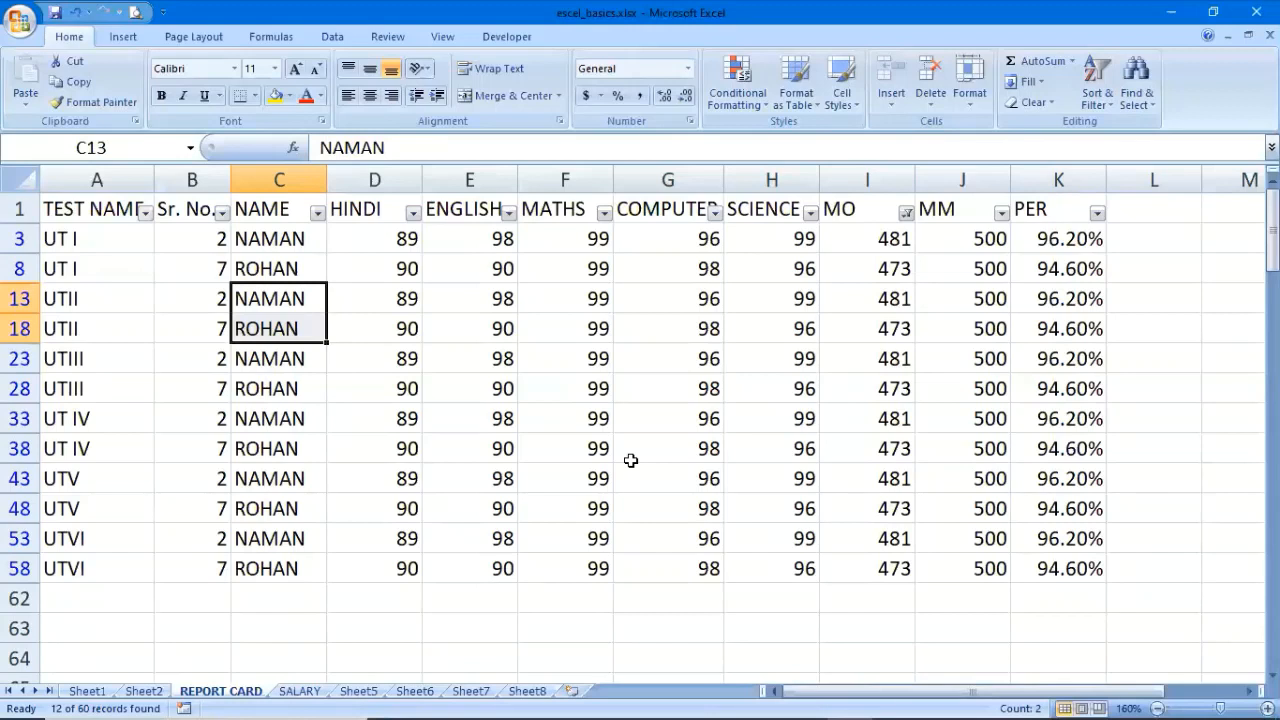
Clear the filter from the MO column and look through the complete list of test records
click(906, 213)
click(790, 297)
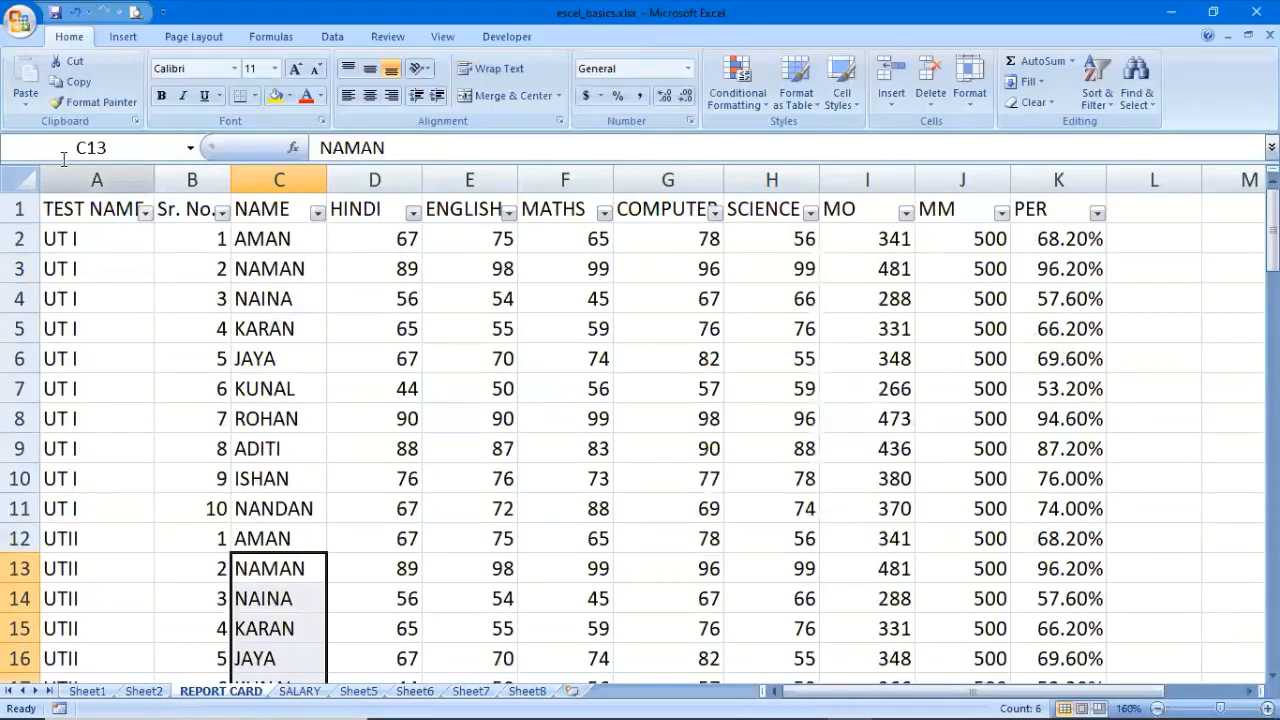
click(617, 329)
scroll(617, 329, down, 14)
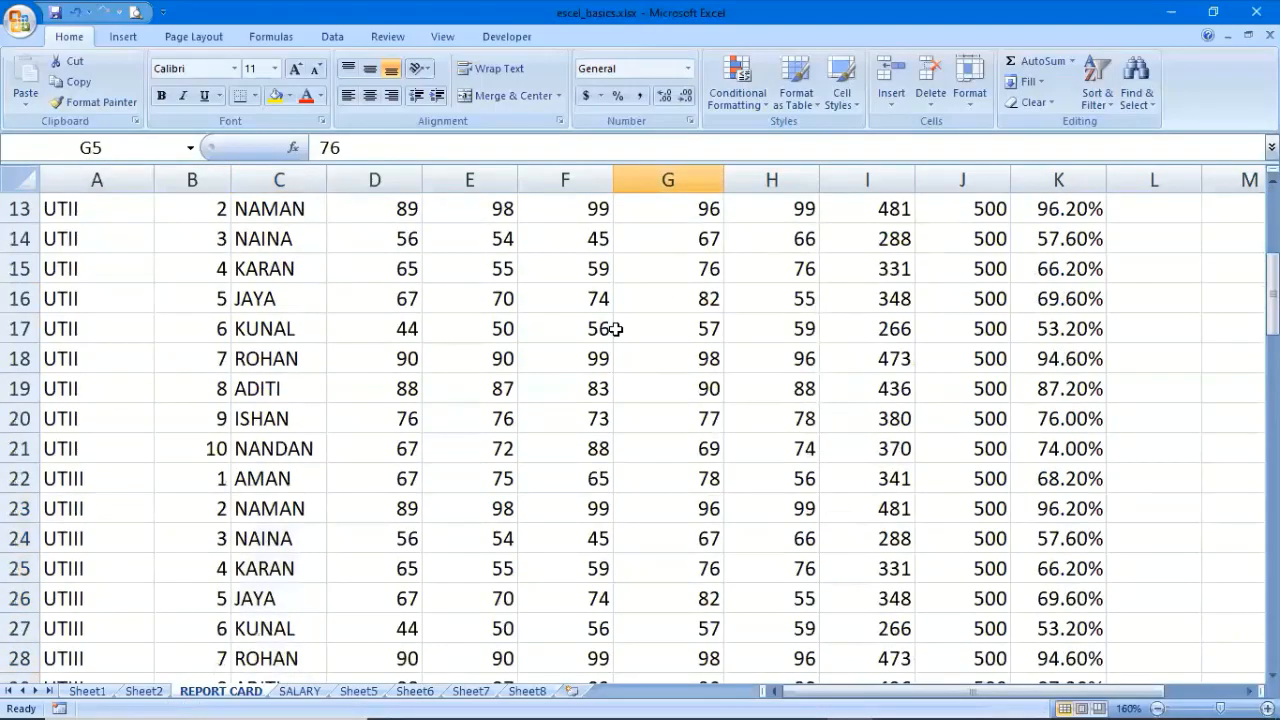
scroll(617, 329, down, 4)
scroll(617, 329, up, 14)
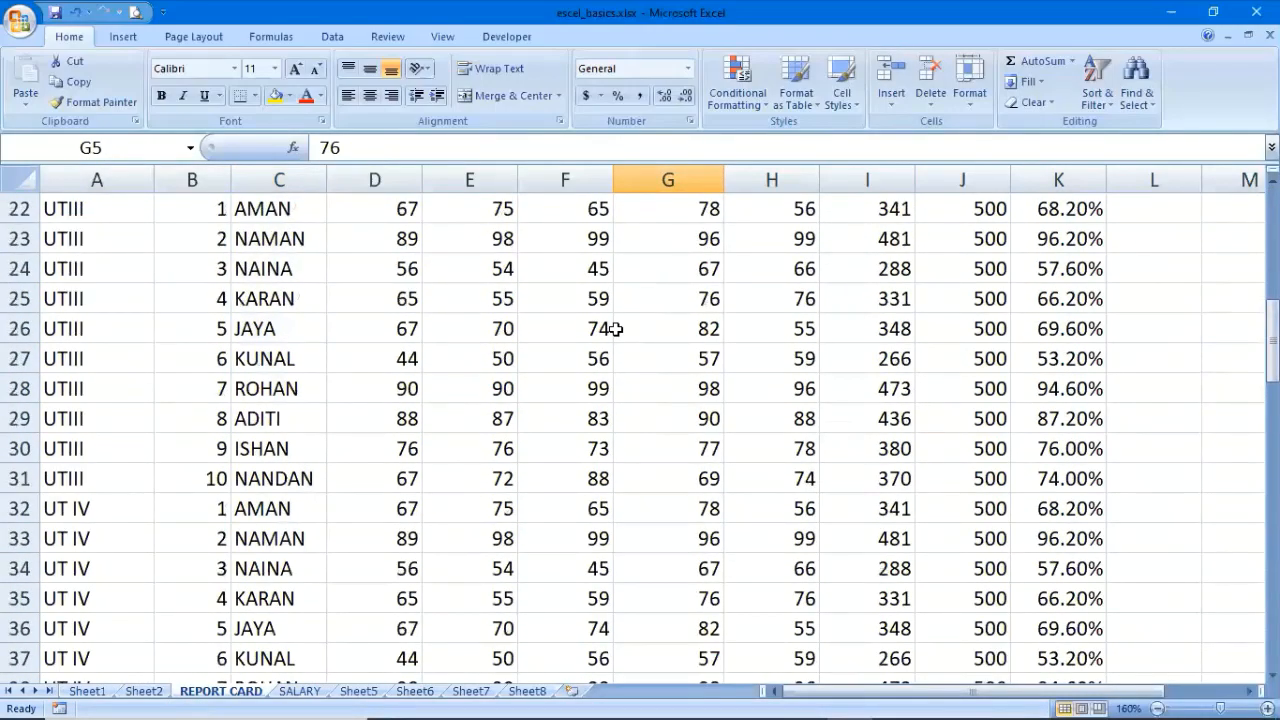
scroll(617, 329, up, 3)
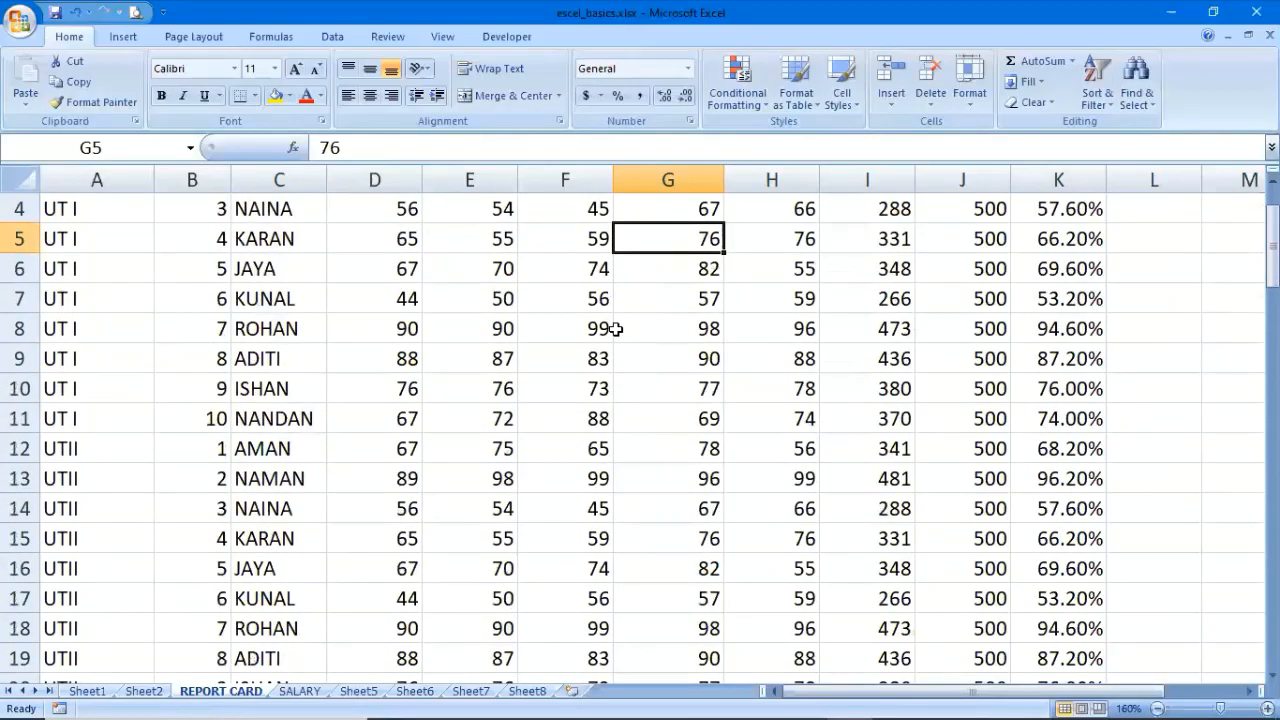
scroll(617, 329, up, 1)
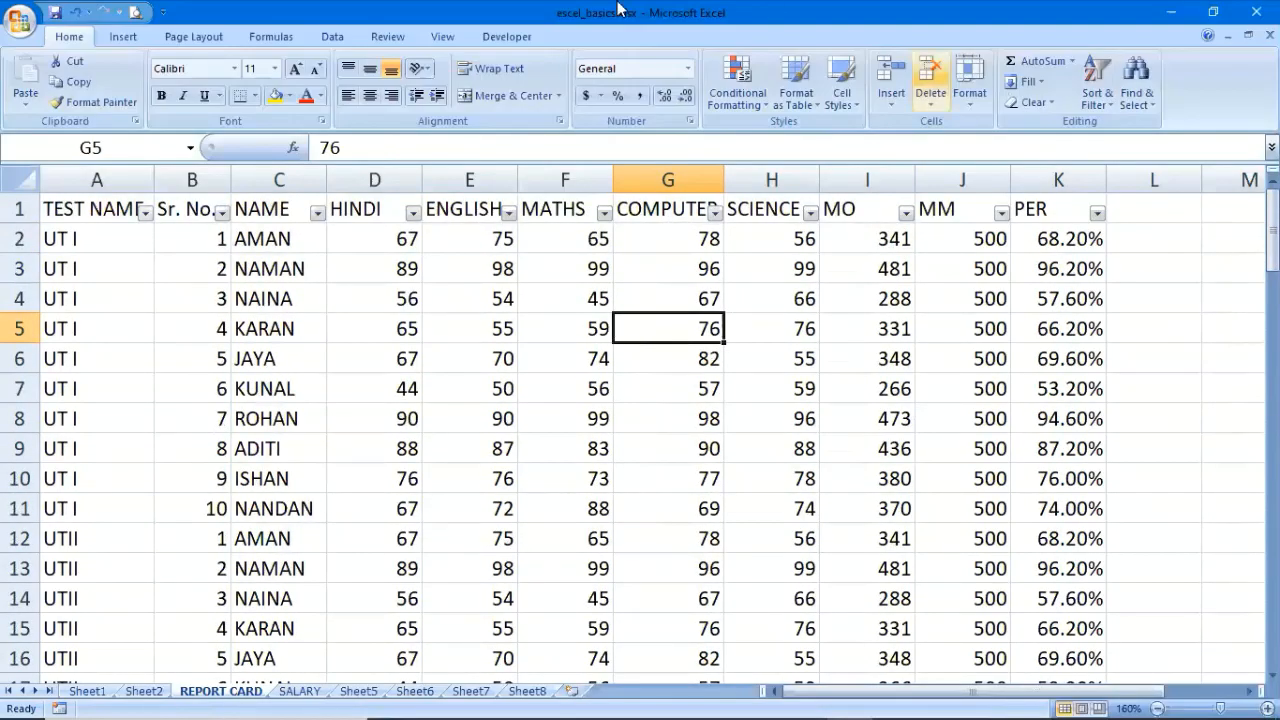
Filter the TEST NAME column with an Equals text filter for UTII
click(148, 214)
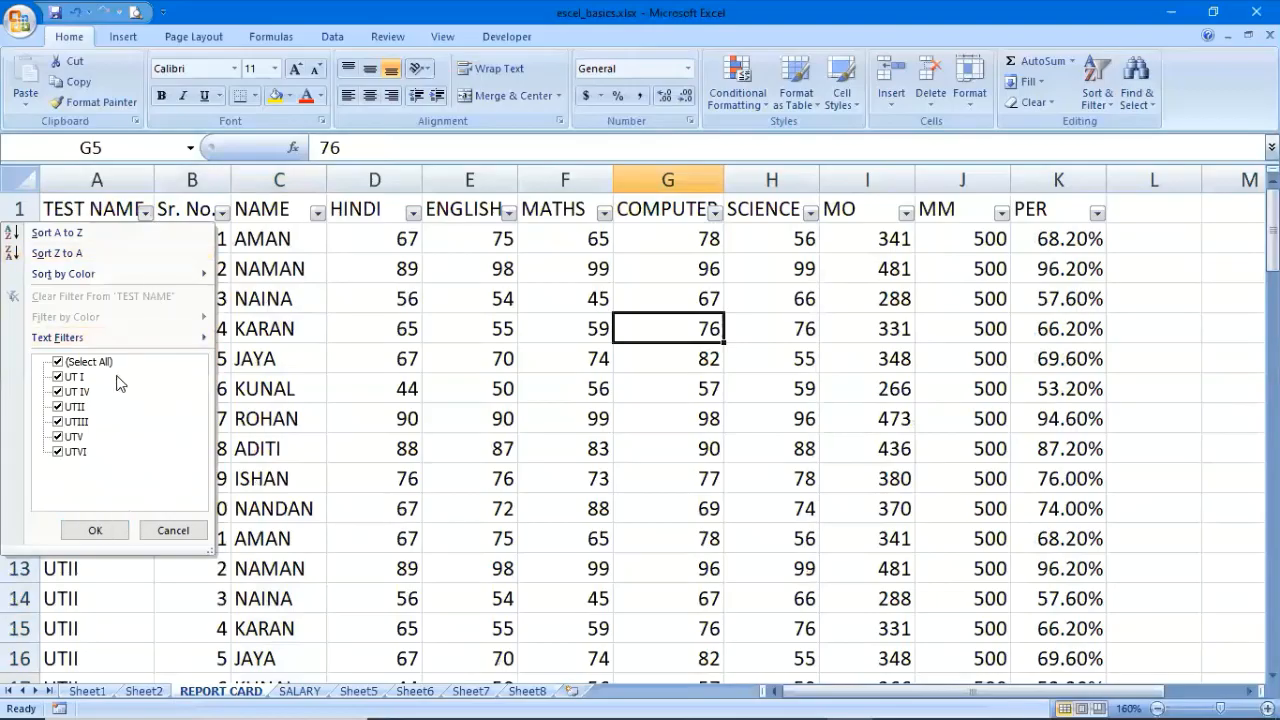
mouse_move(200, 340)
click(262, 340)
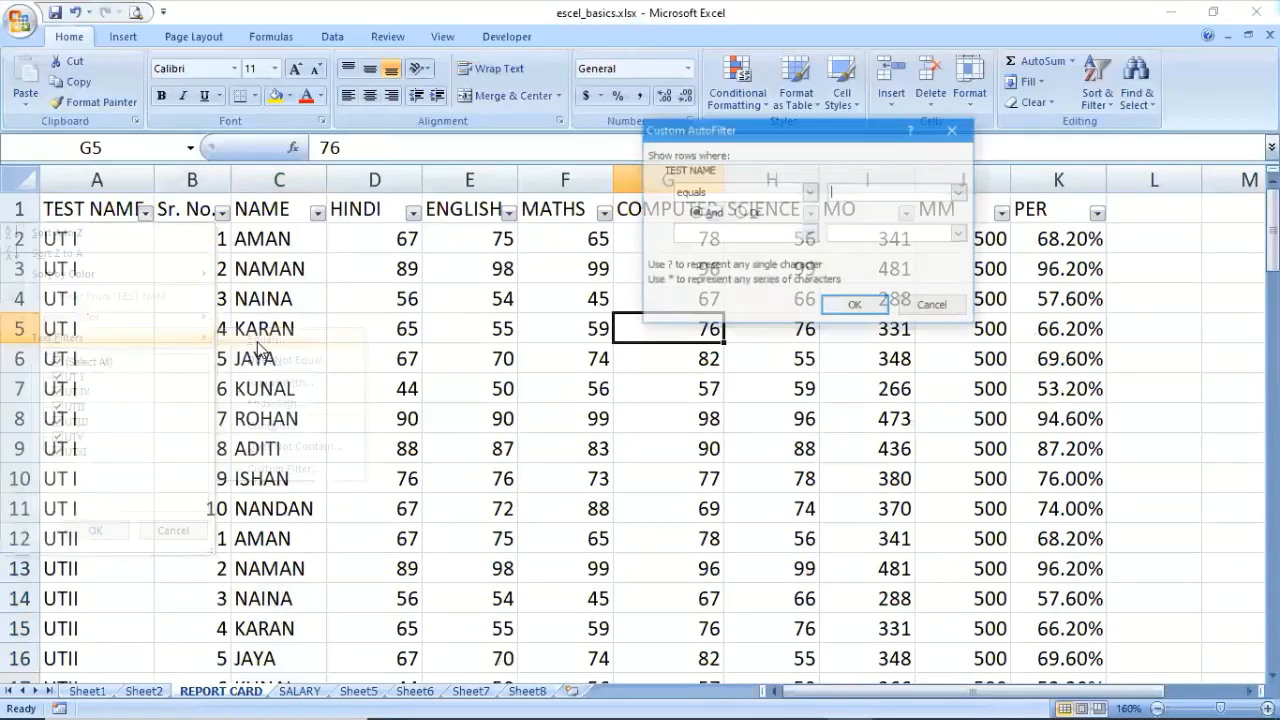
text(UTII)
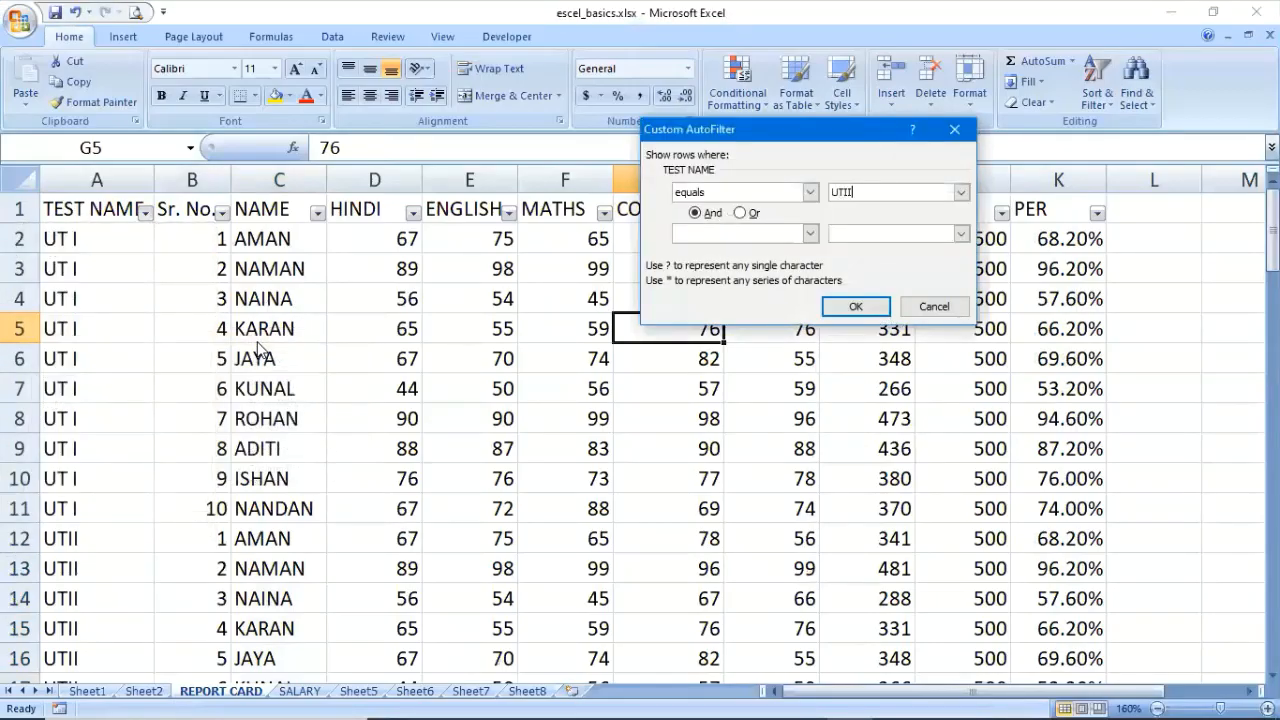
key(Return)
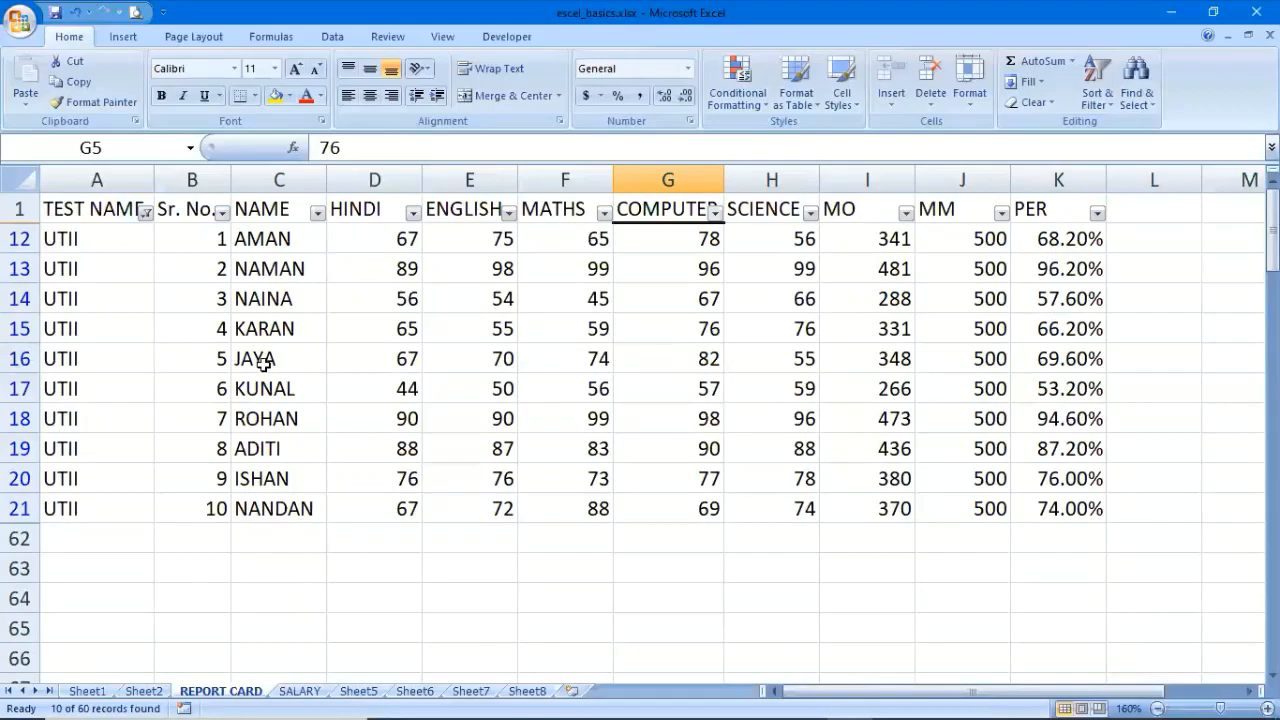
Narrow the UTII rows with a Greater Than number filter of 80 on the HINDI column
click(414, 213)
mouse_move(415, 340)
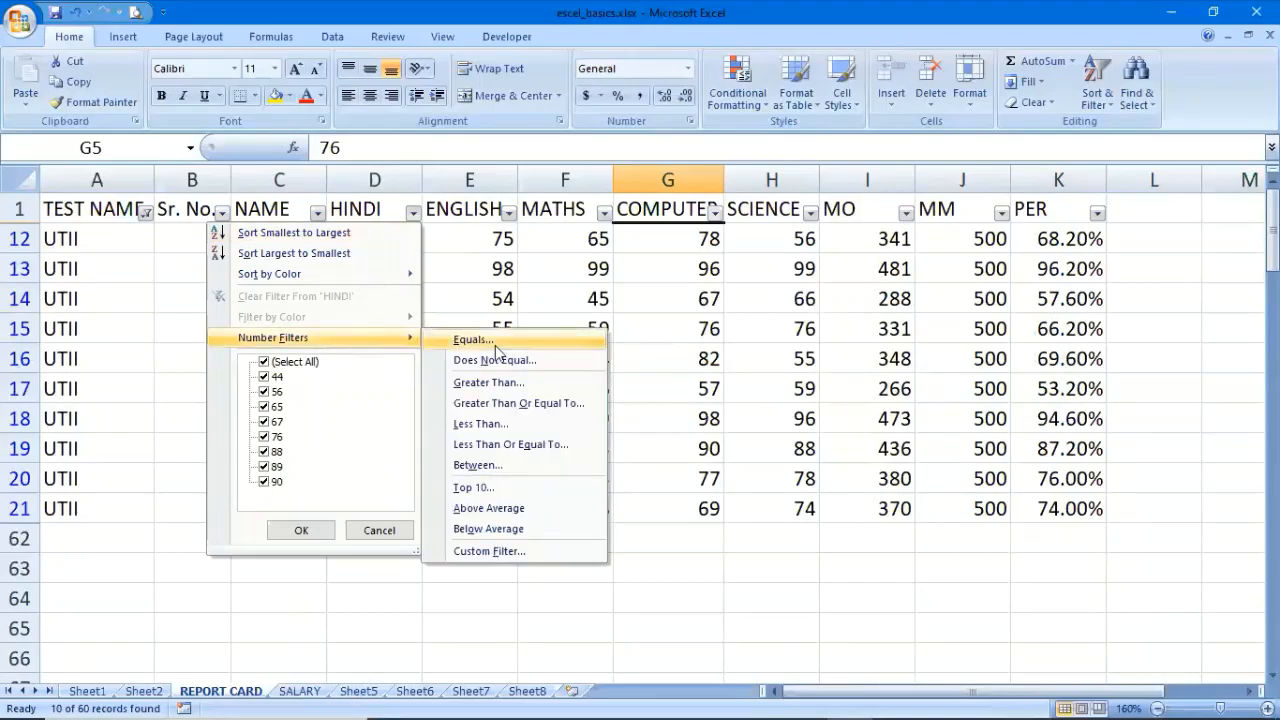
click(515, 384)
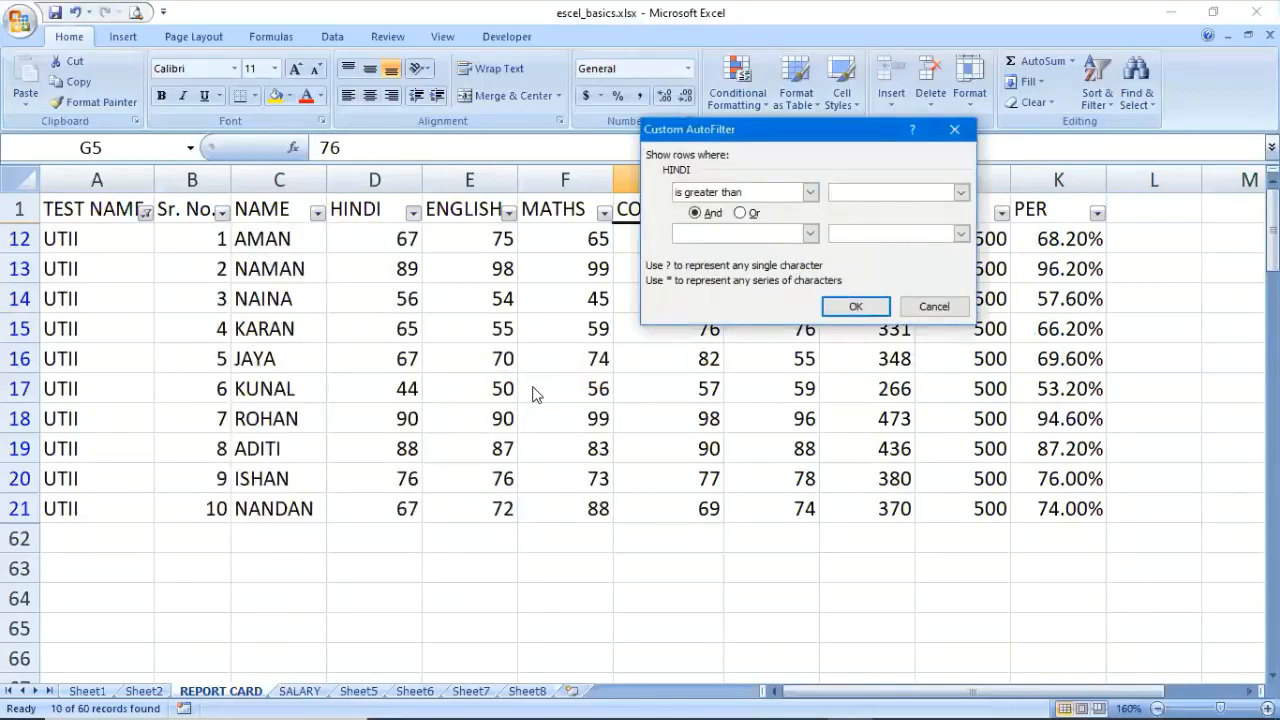
text(80)
click(855, 306)
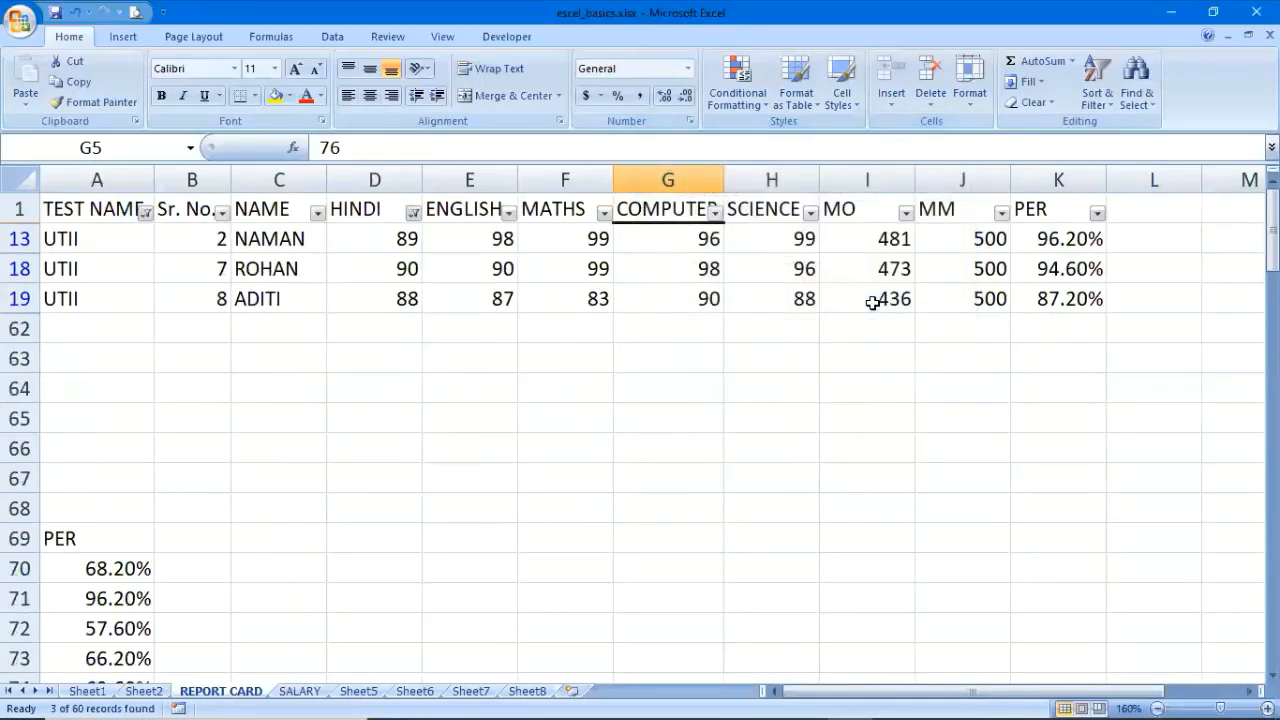
Try a Greater Than number filter of 50 on the COMPUTER column and clear it again
click(716, 212)
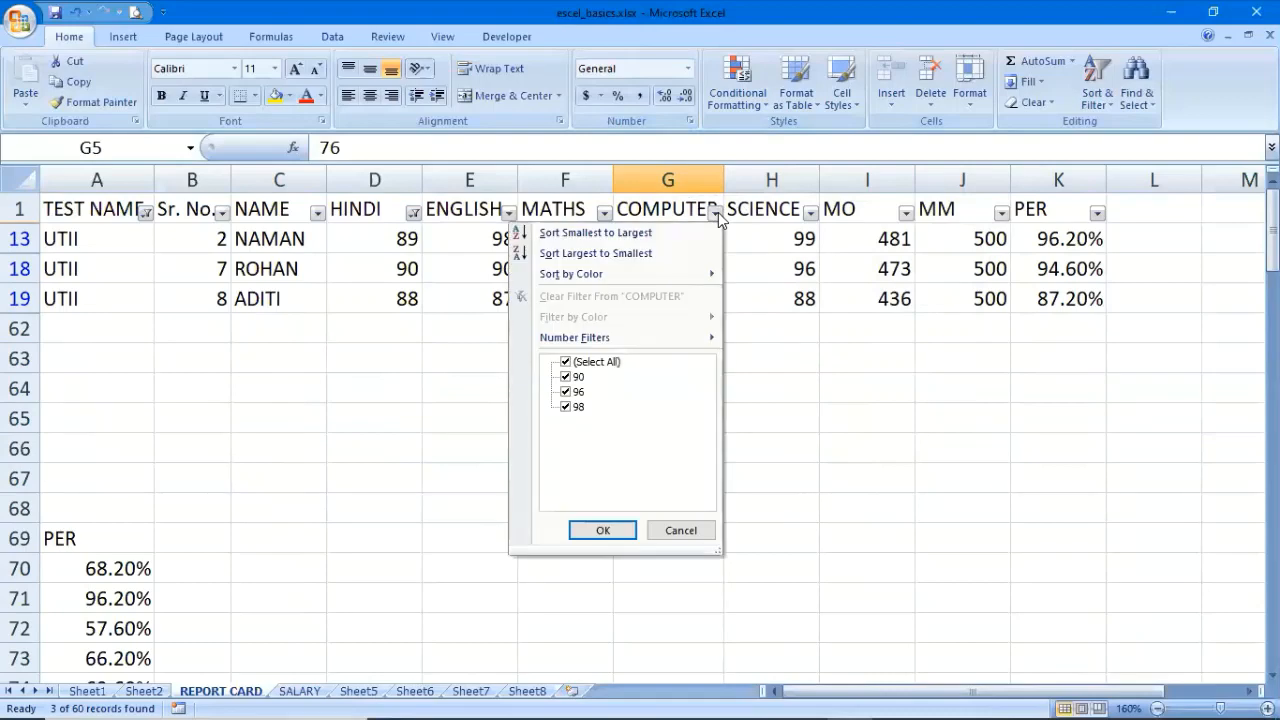
mouse_move(672, 343)
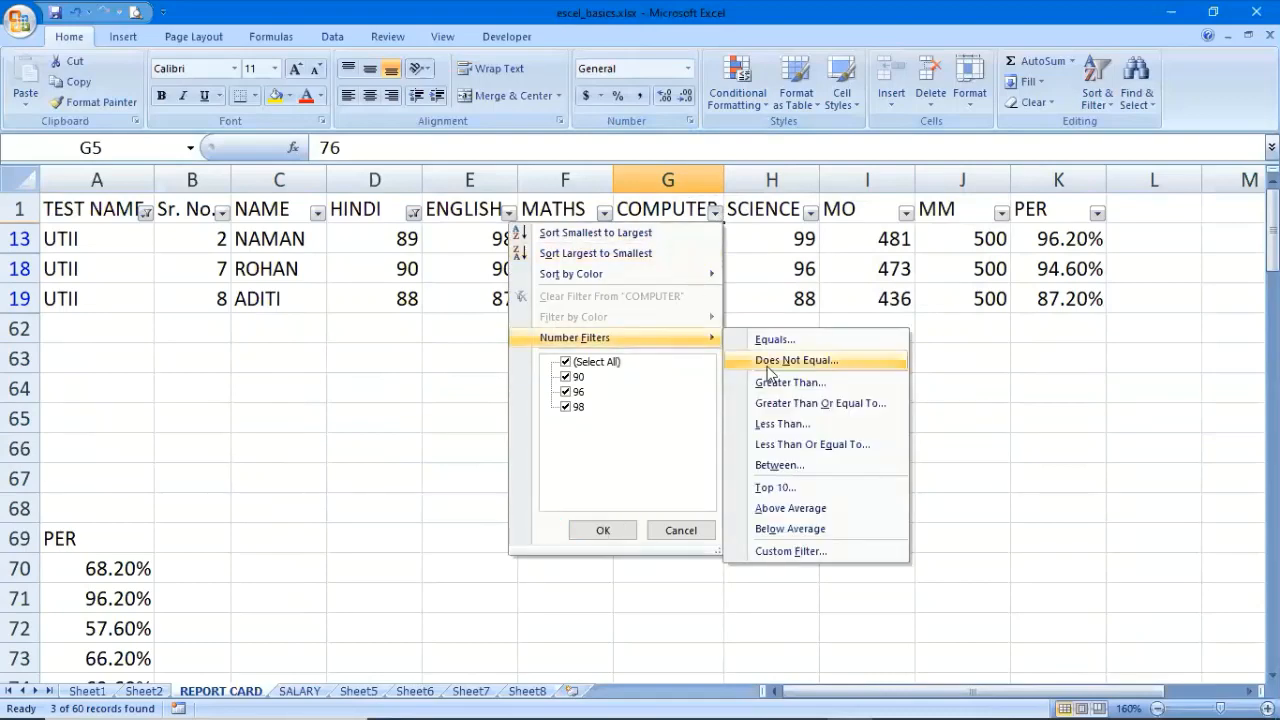
click(826, 386)
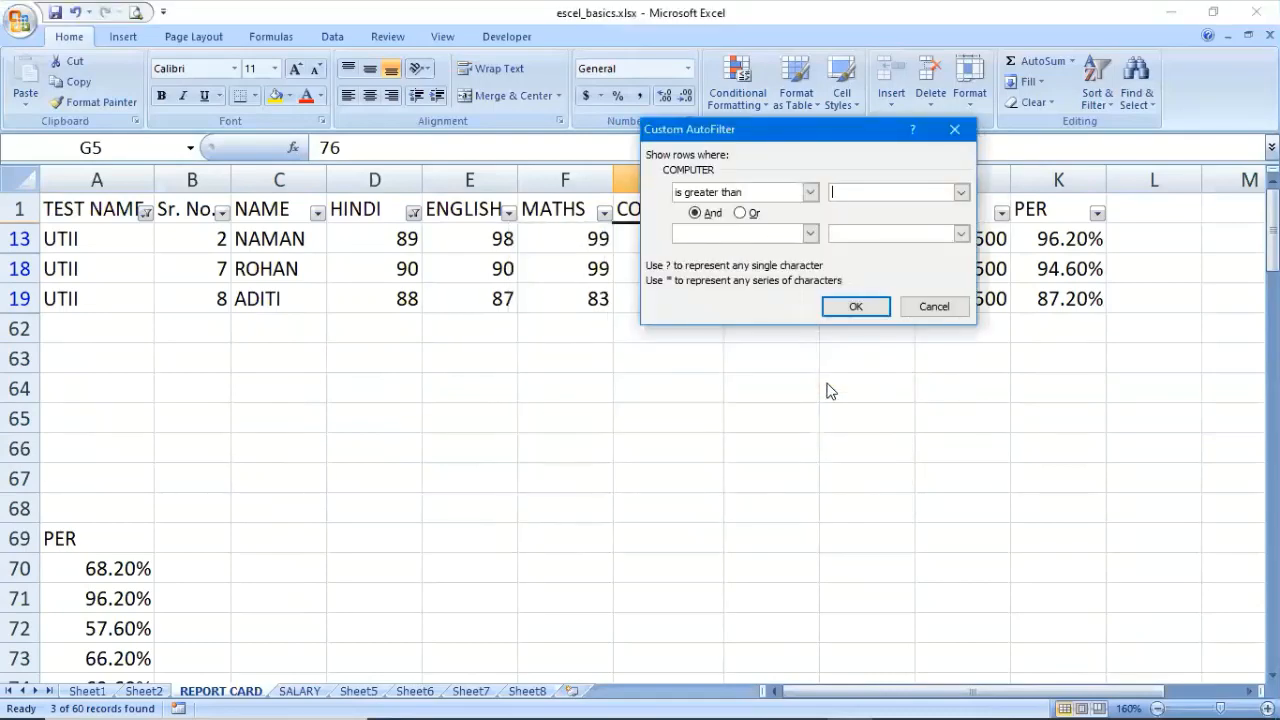
text(50)
click(858, 305)
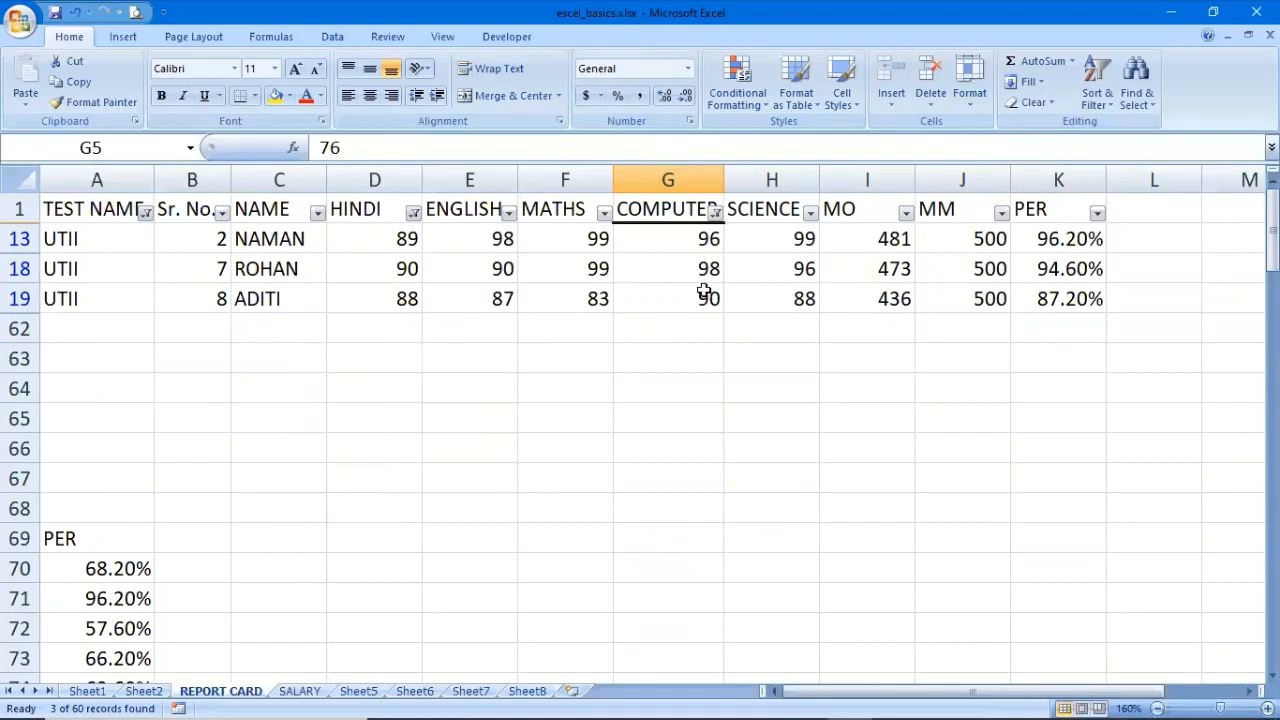
click(715, 213)
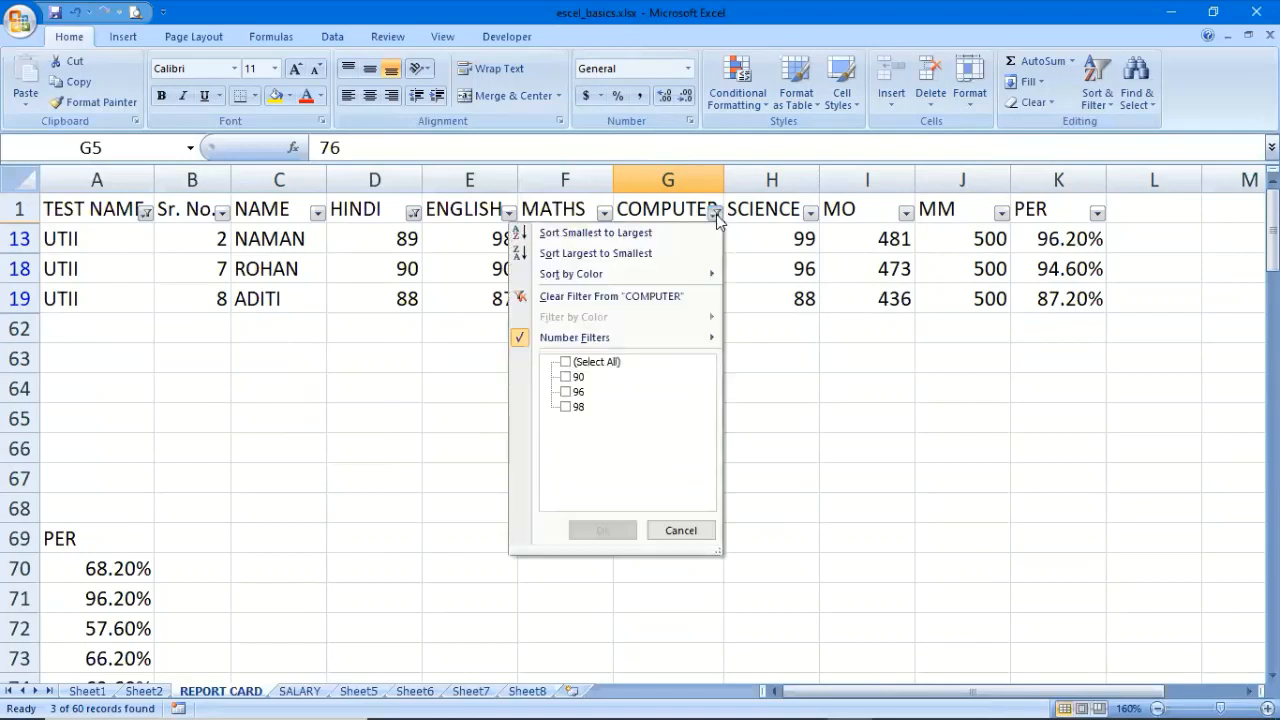
click(652, 296)
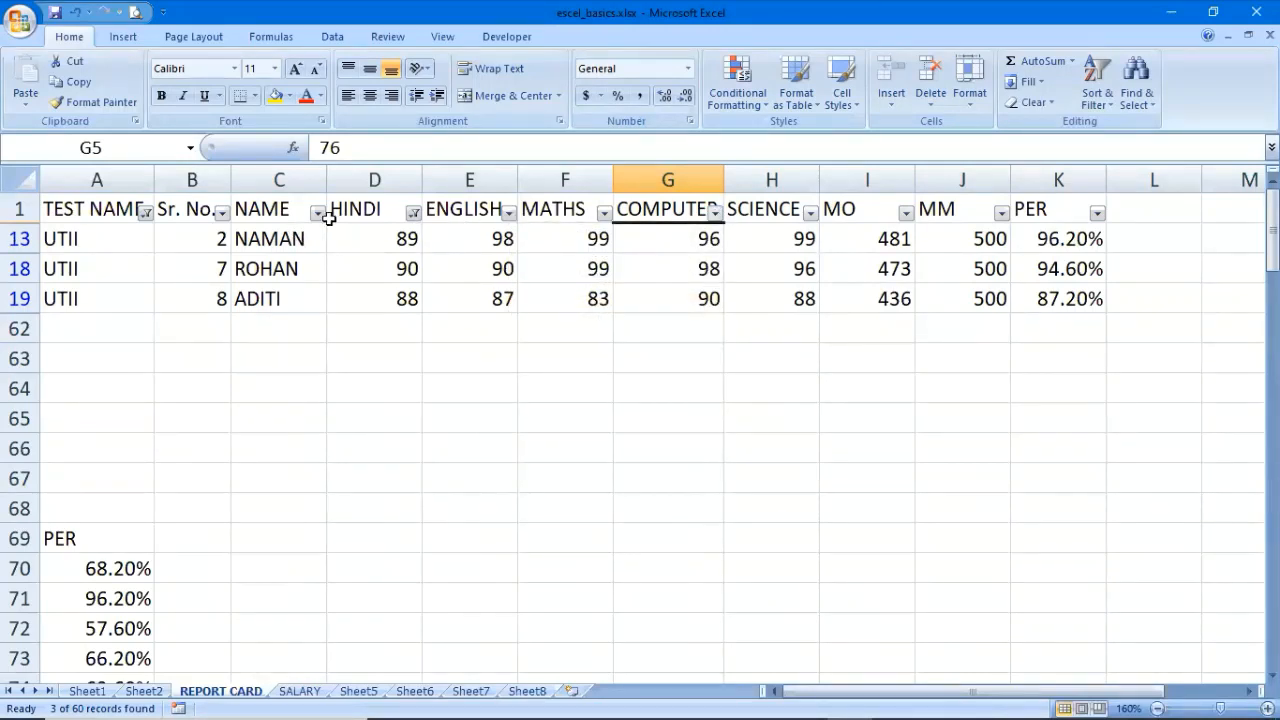
Clear the filters from the TEST NAME and HINDI columns to show all test records
click(146, 213)
click(150, 296)
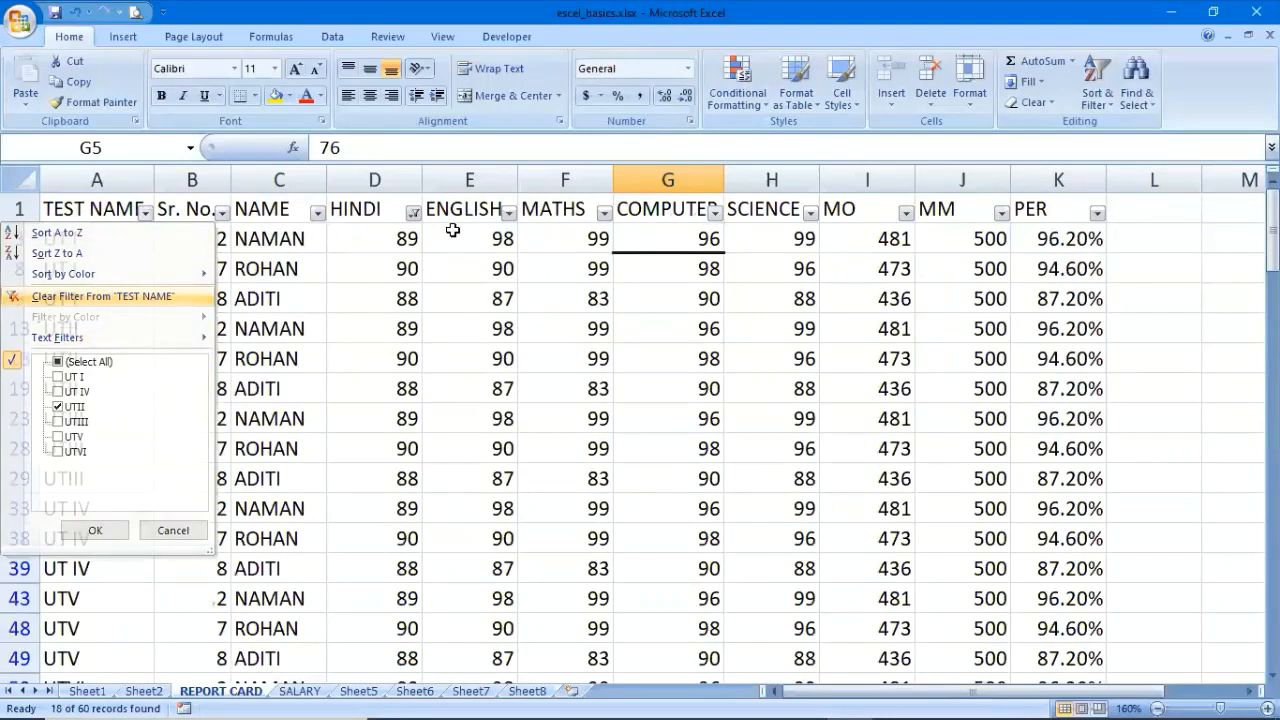
click(412, 213)
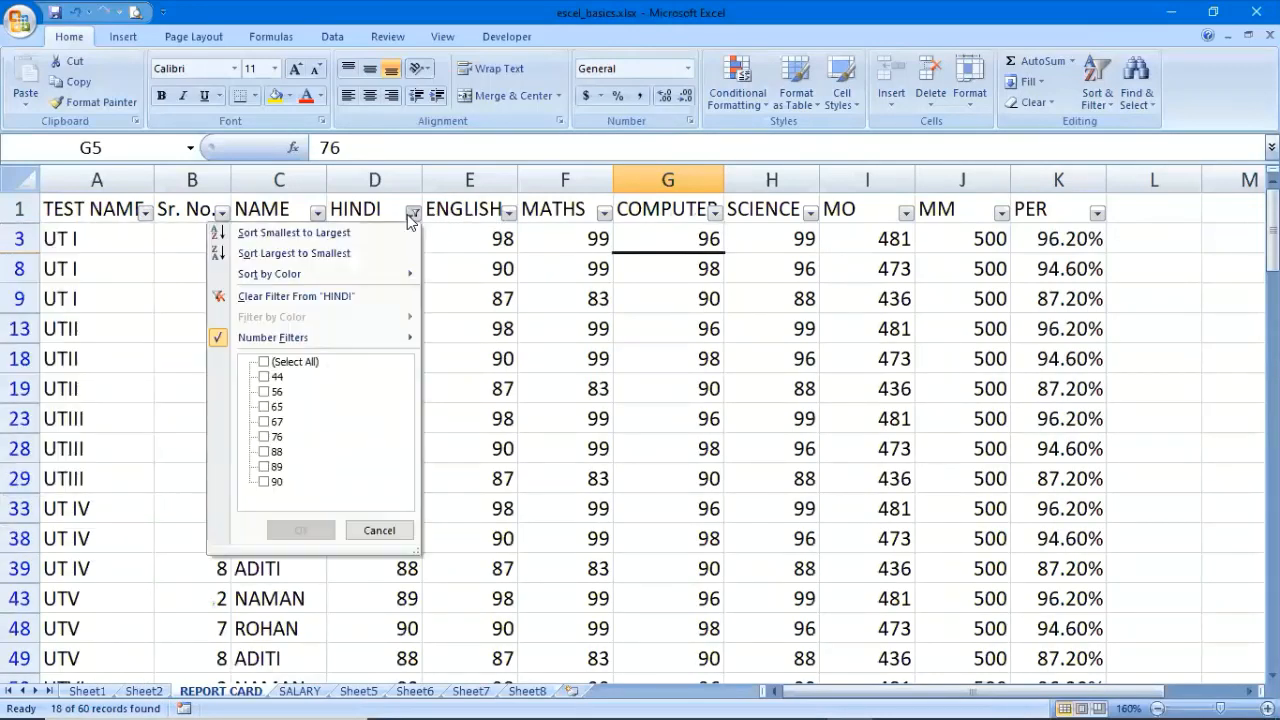
click(337, 296)
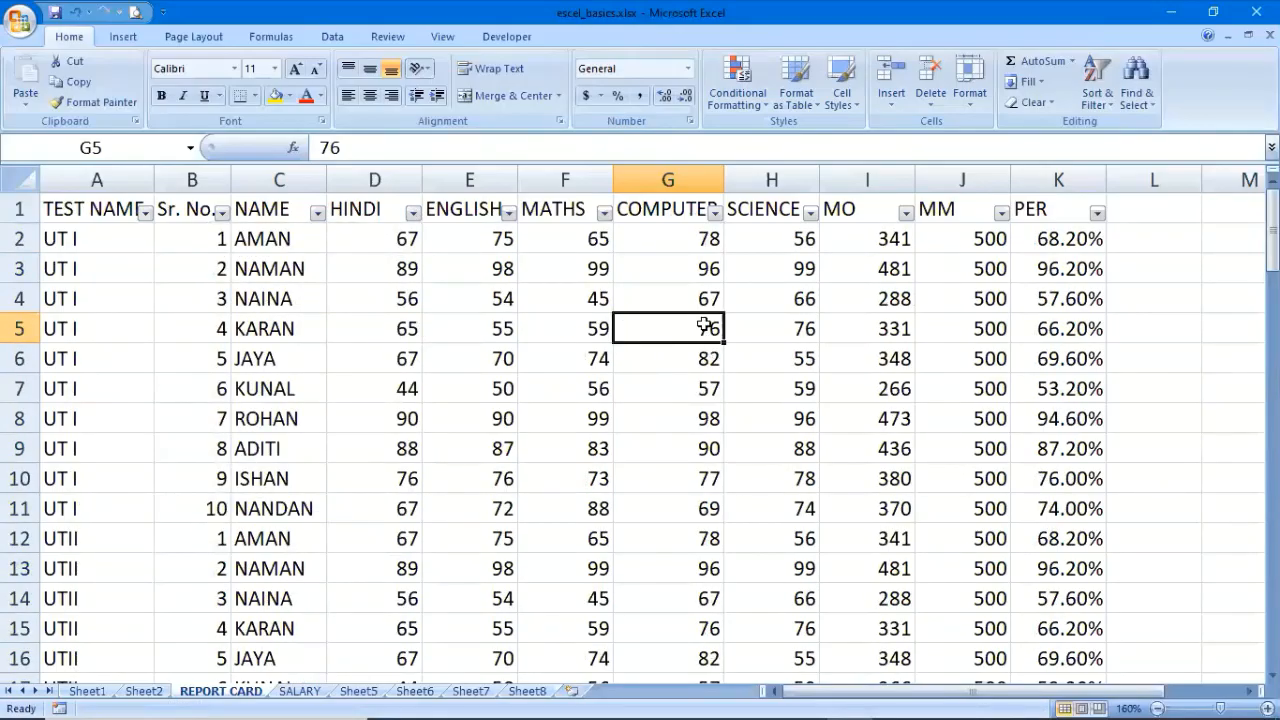
Change the COMPUTER mark in cell G14, the UTII record with Sr. No. 3, to 45
scroll(706, 328, down, 3)
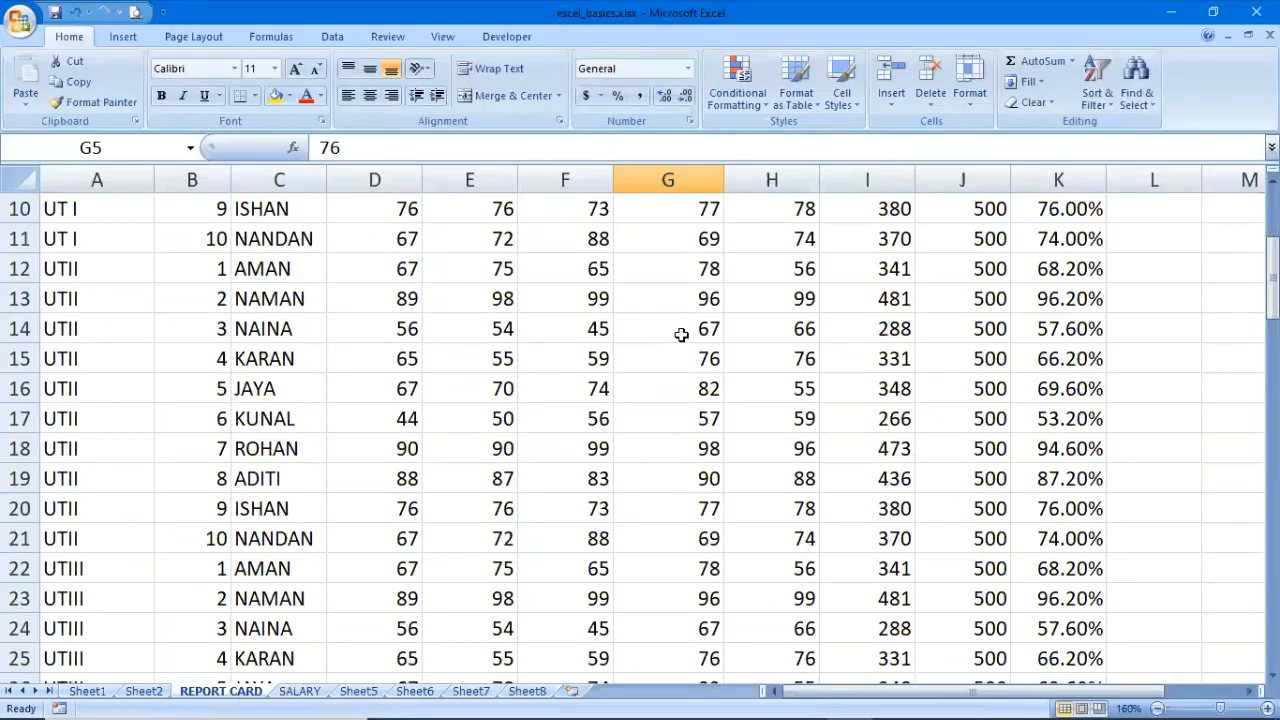
click(681, 334)
scroll(893, 390, up, 3)
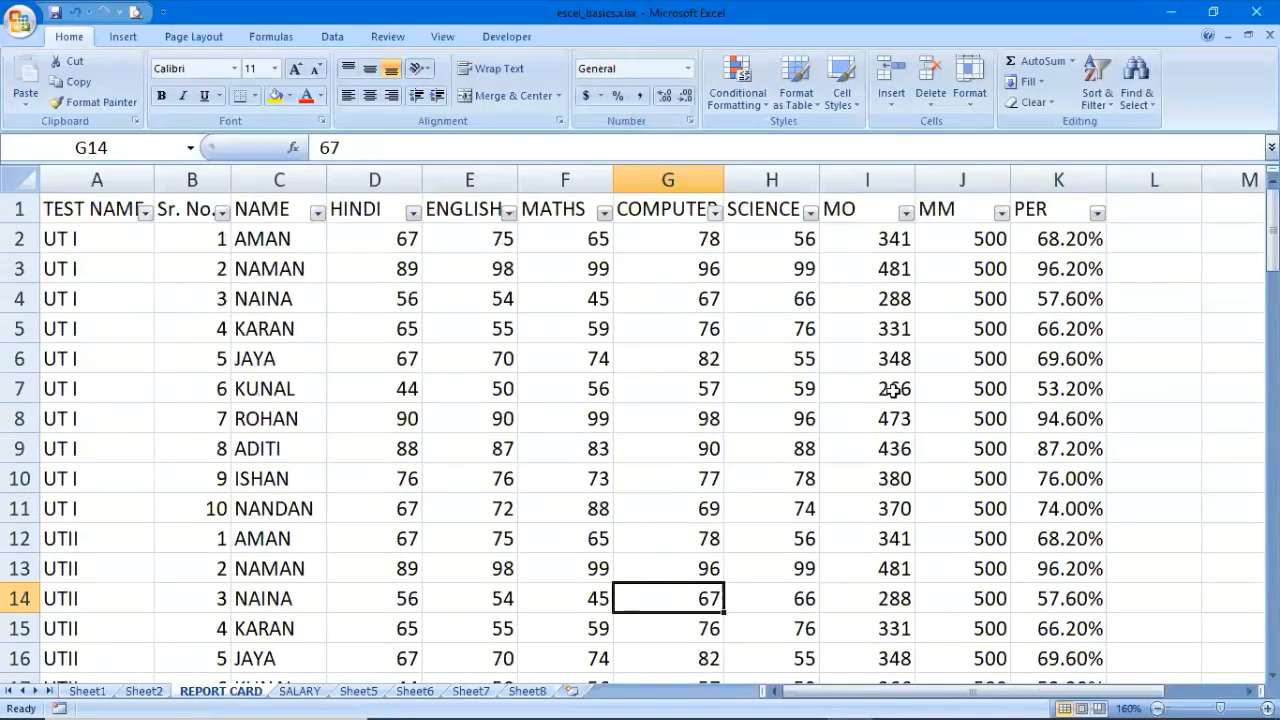
scroll(893, 390, down, 2)
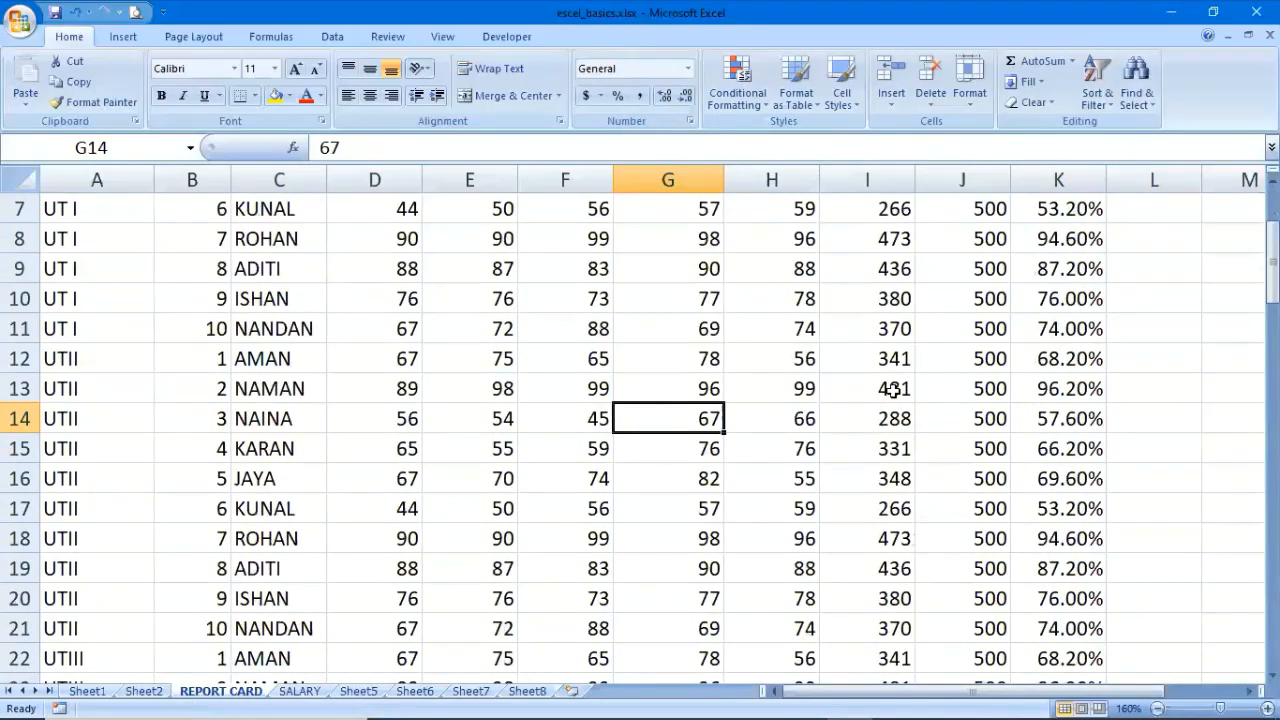
text(45)
key(Return)
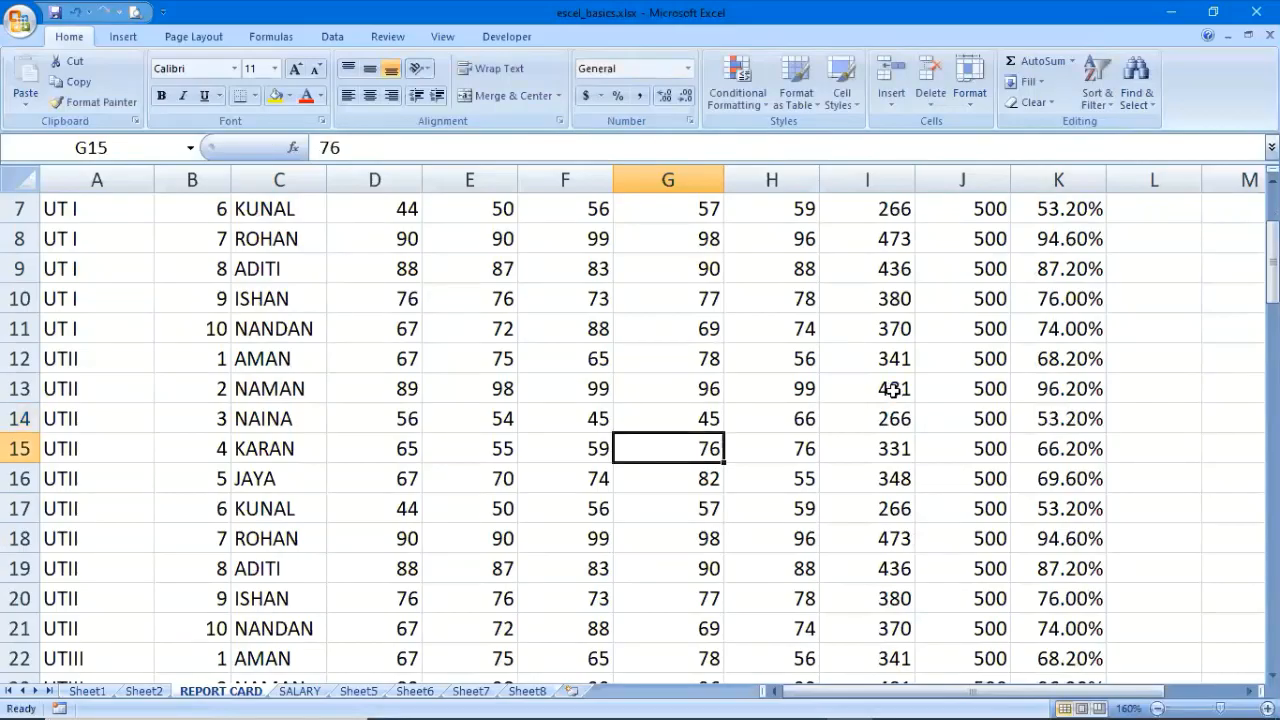
scroll(893, 390, up, 2)
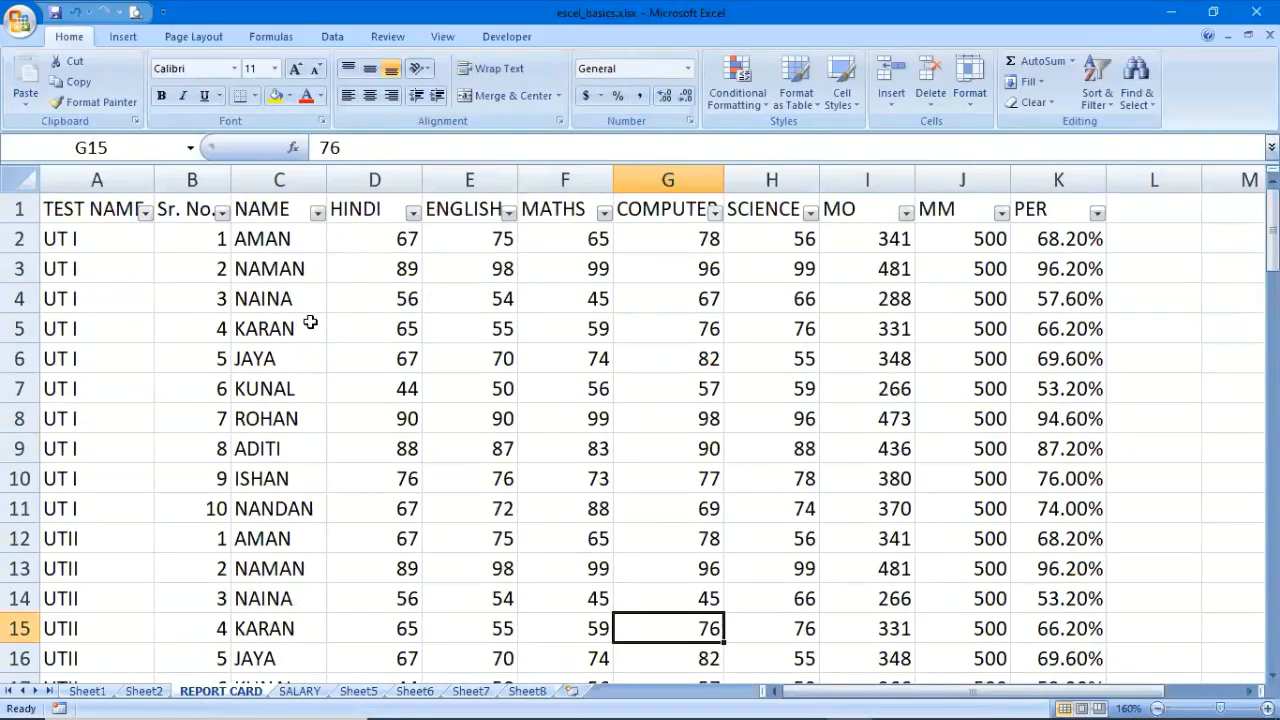
Filter the TEST NAME column with an Equals text filter for UTII
click(146, 212)
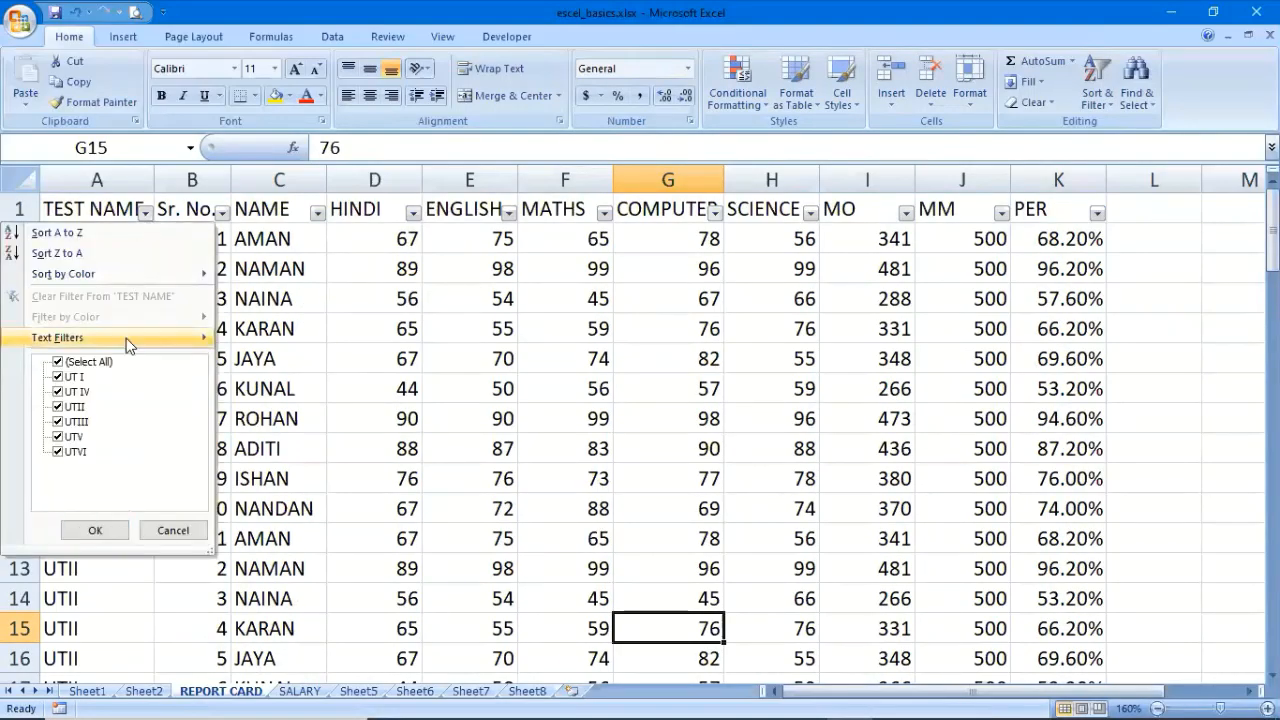
mouse_move(127, 344)
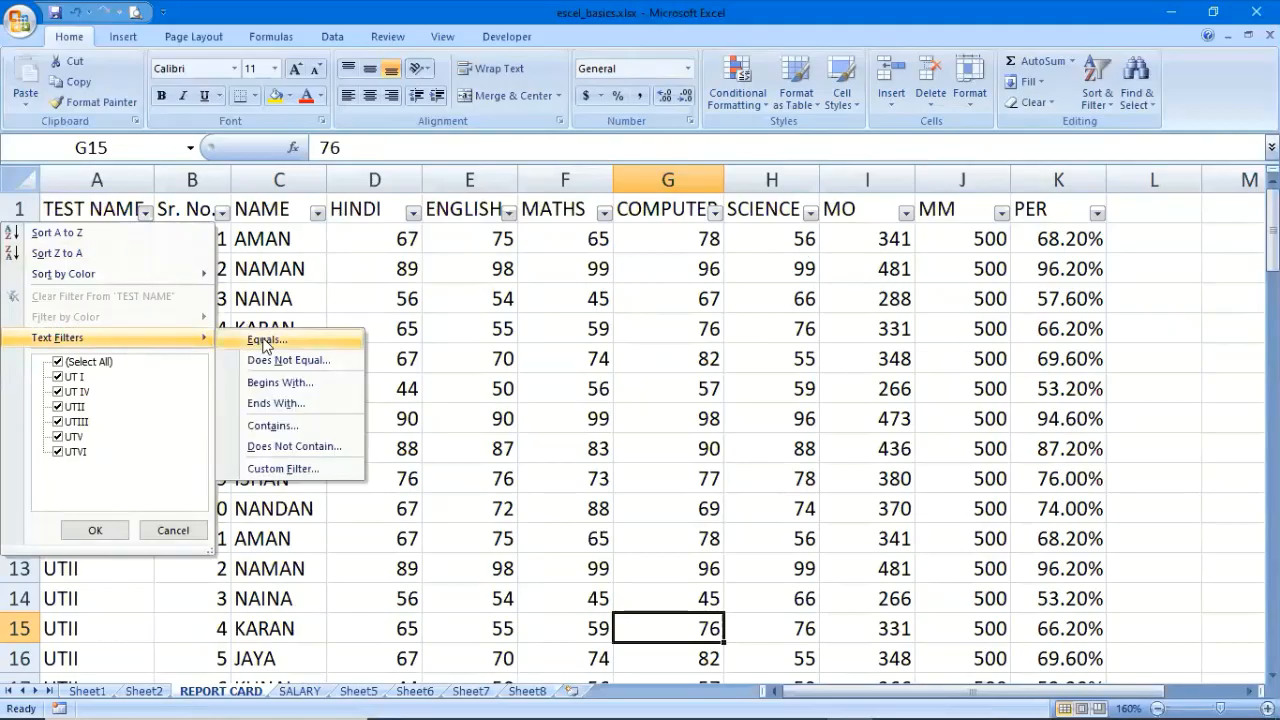
click(265, 342)
text(UTII)
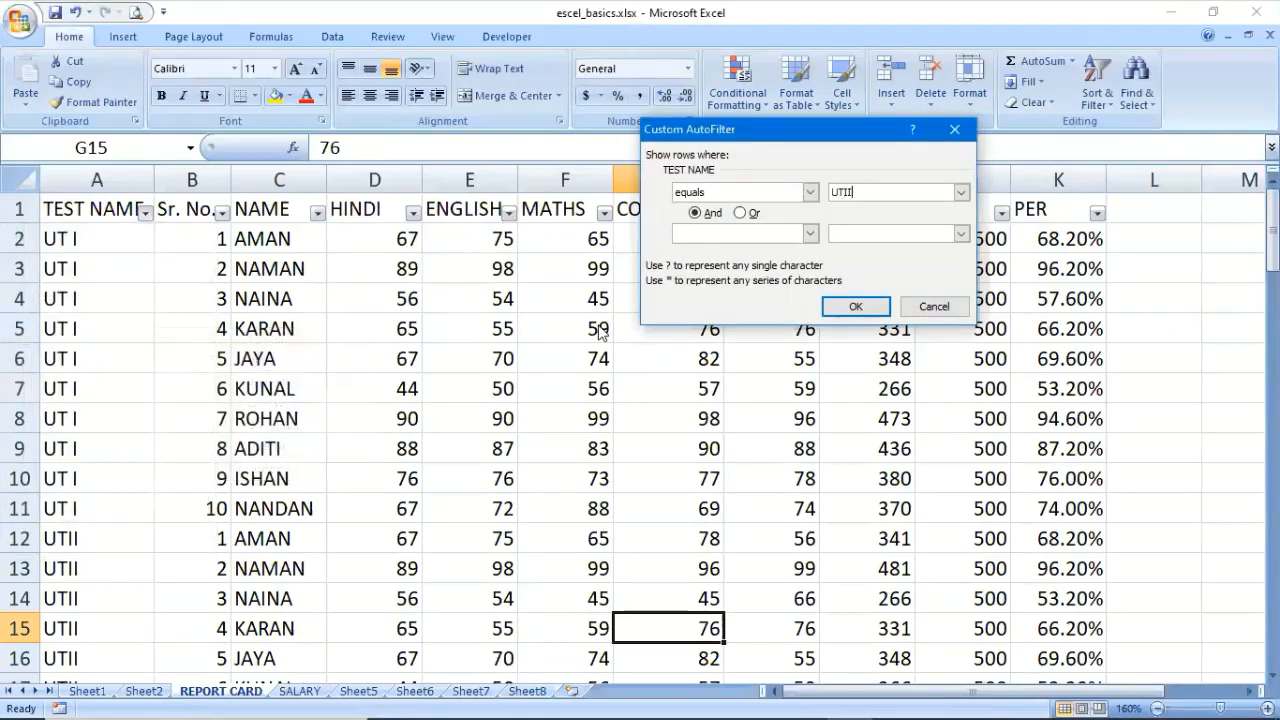
key(Return)
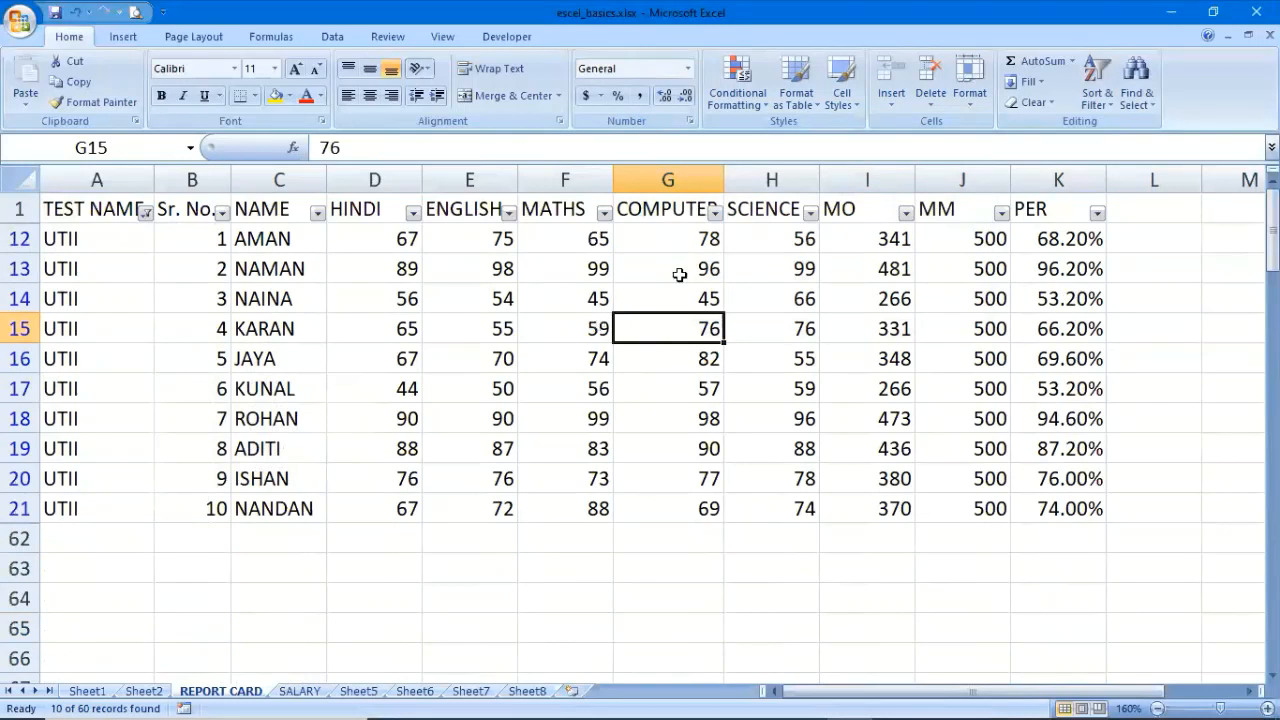
Narrow the UTII rows to HINDI marks that are less than 60 with a number filter
click(413, 214)
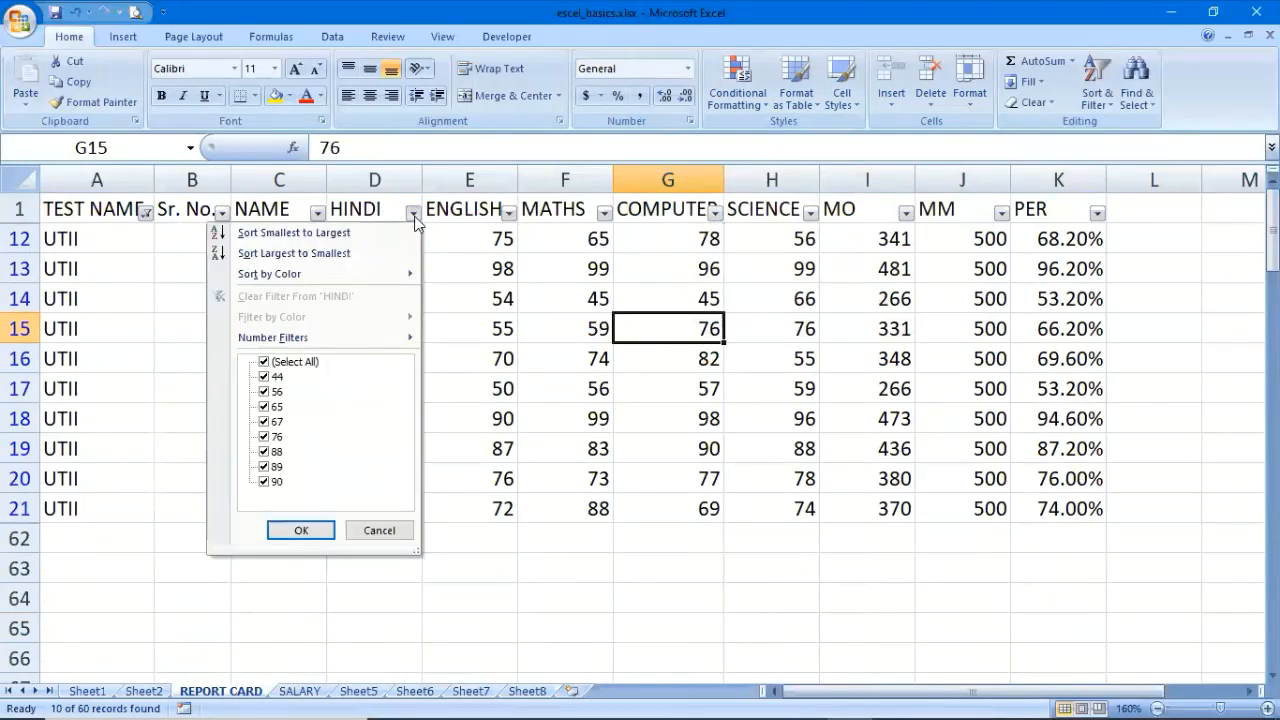
click(413, 215)
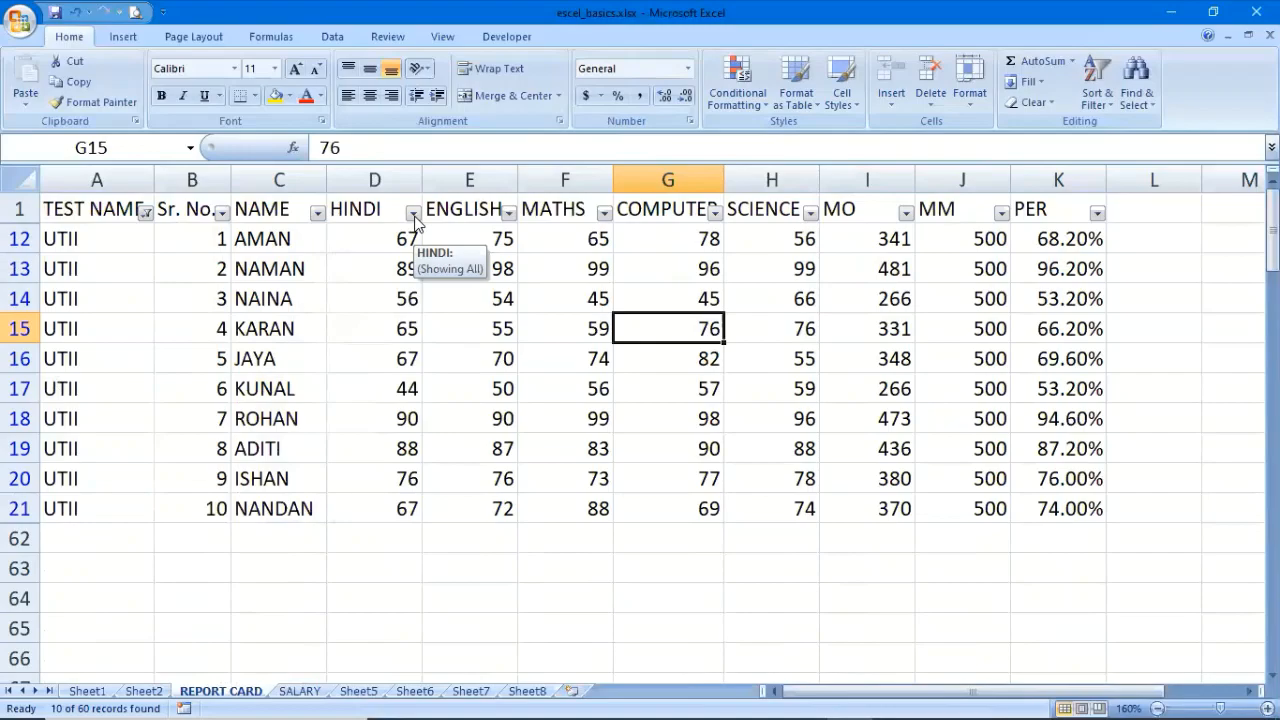
click(413, 215)
mouse_move(356, 334)
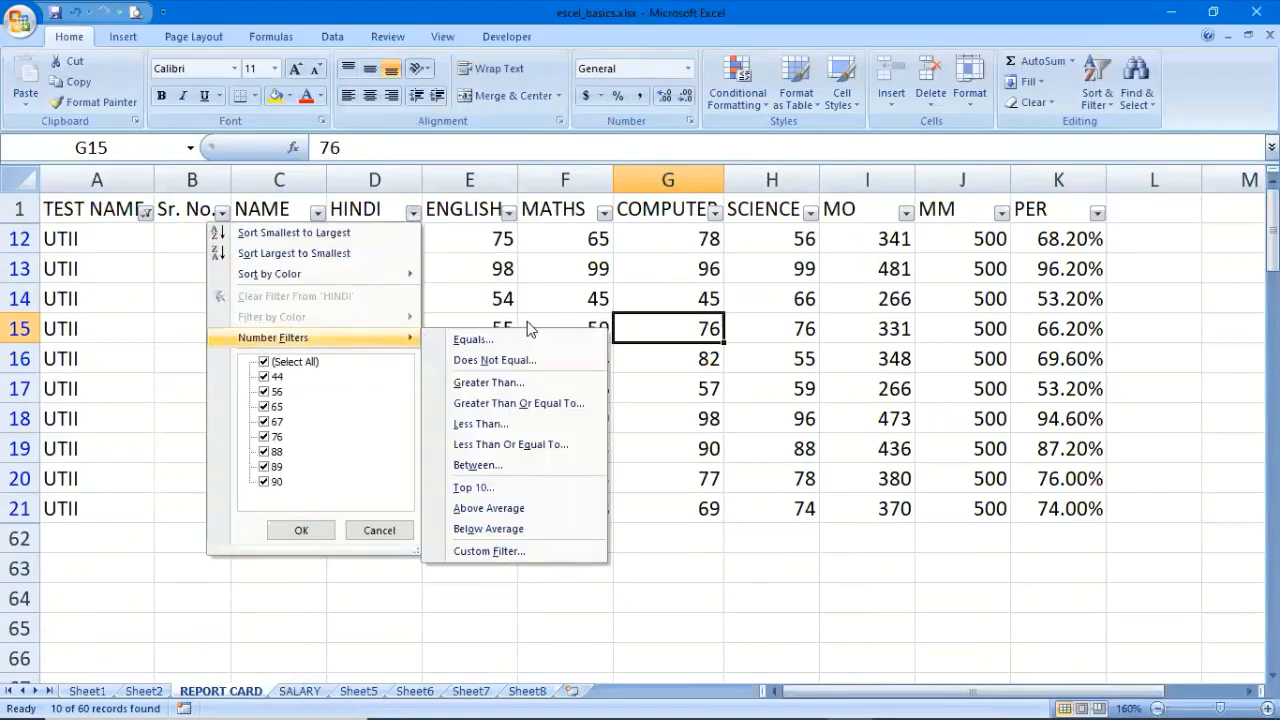
click(533, 384)
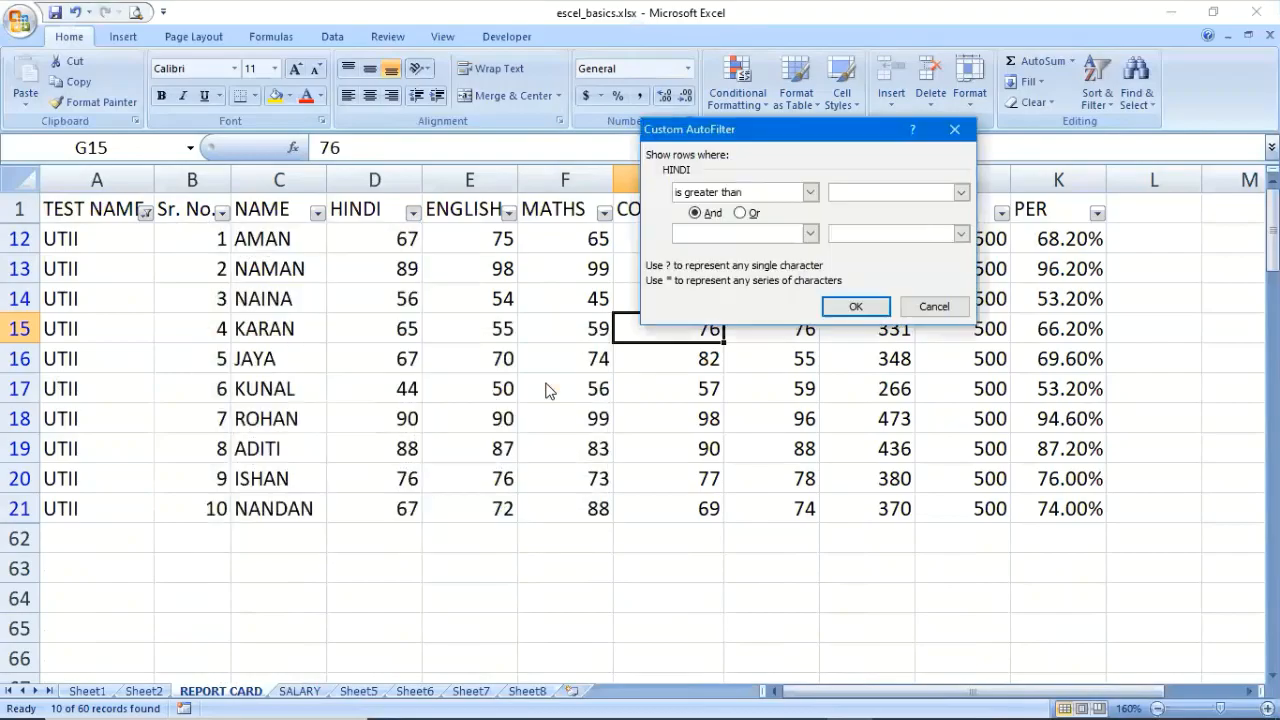
click(810, 192)
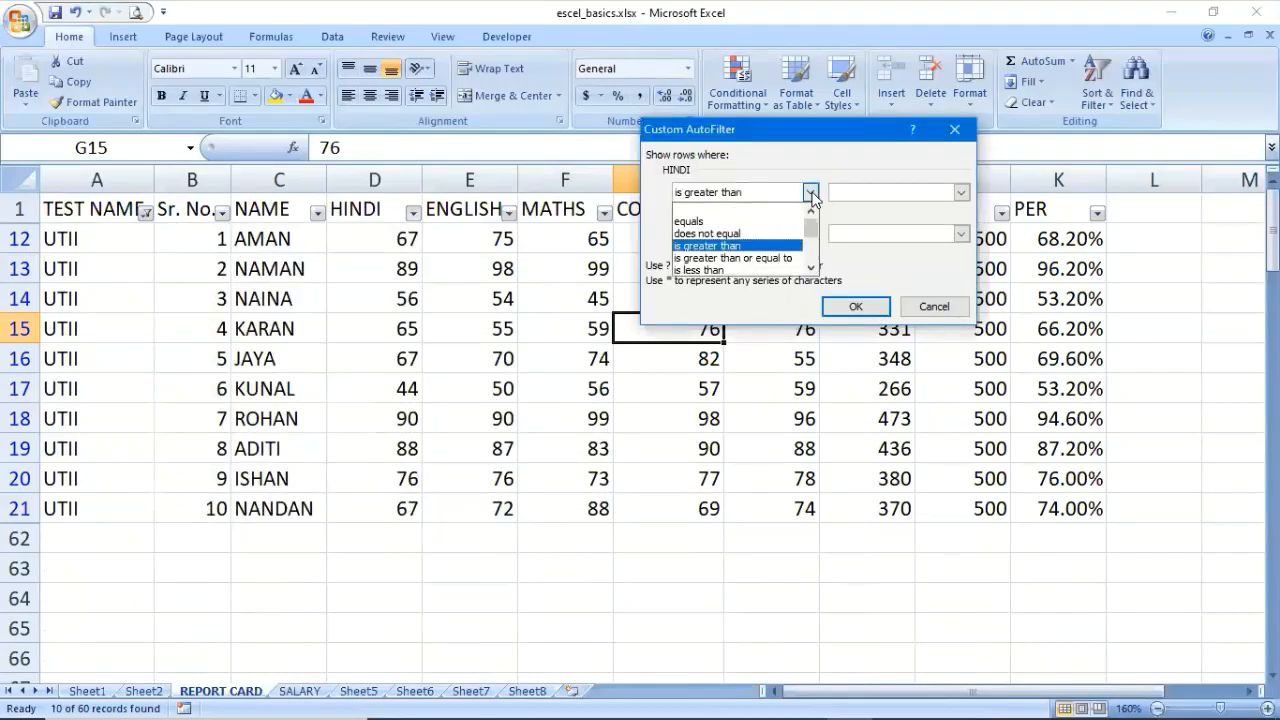
click(750, 270)
click(852, 193)
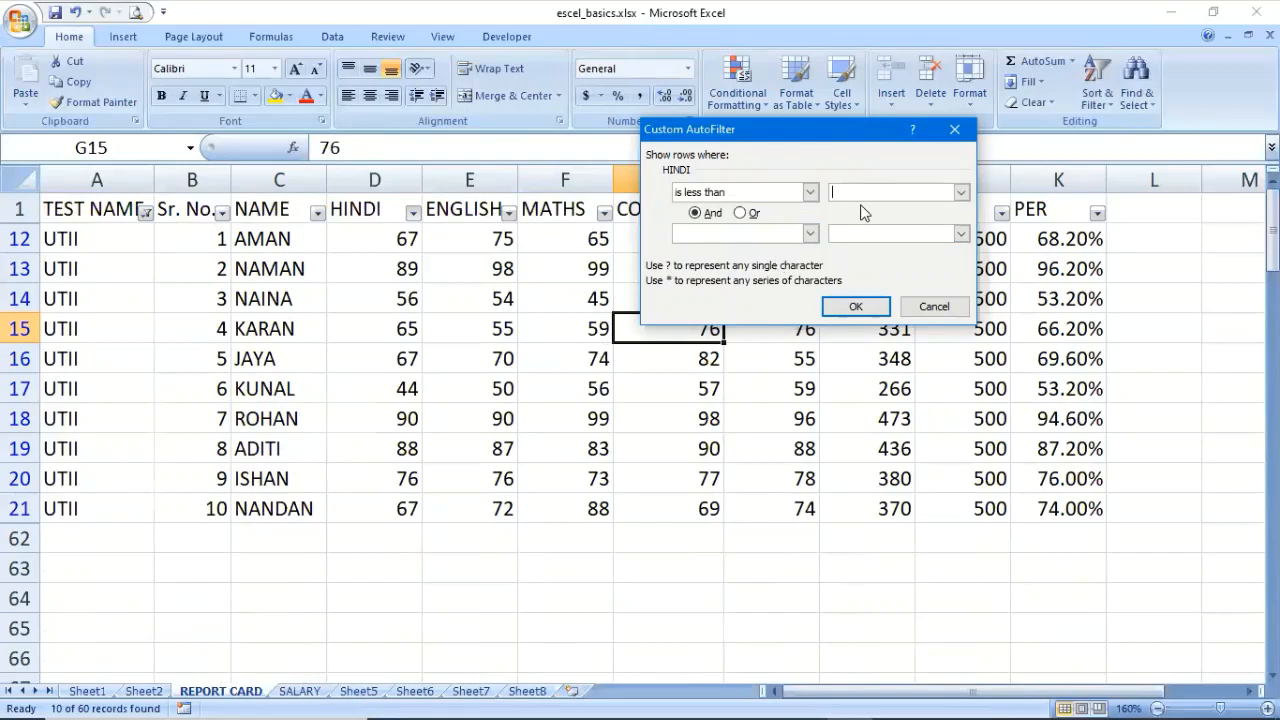
text(60)
click(858, 307)
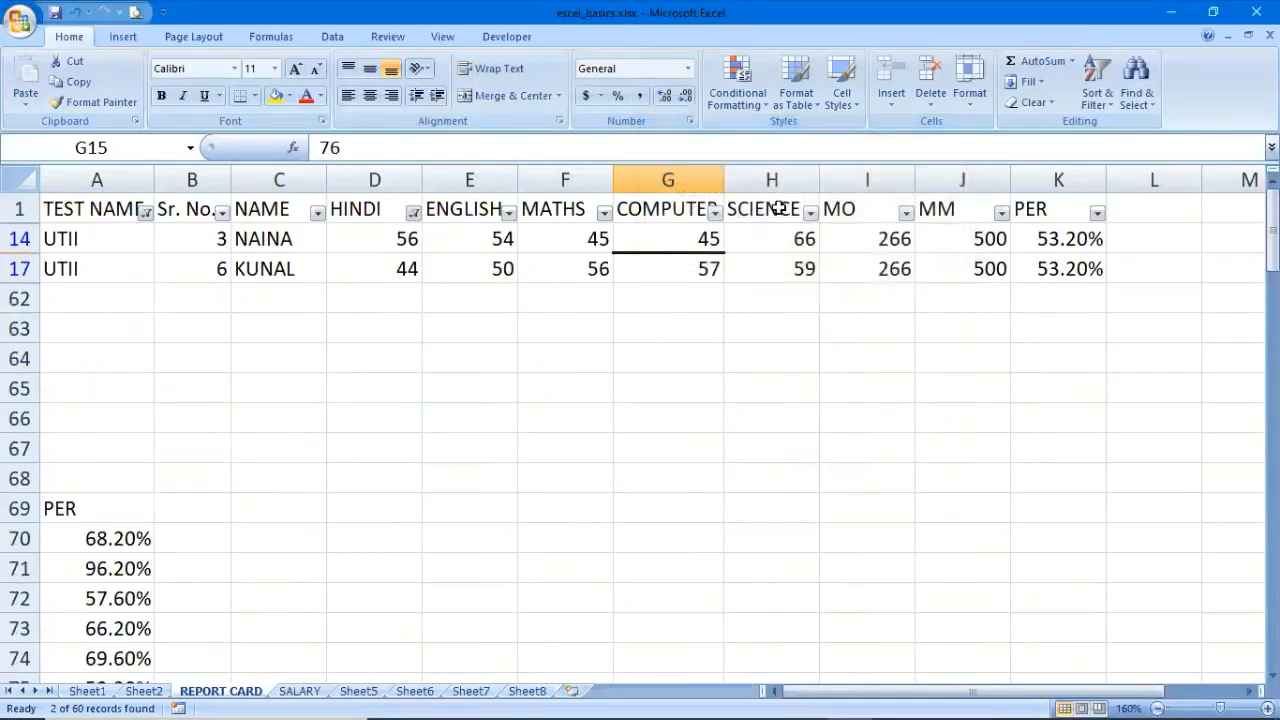
click(714, 213)
mouse_move(651, 337)
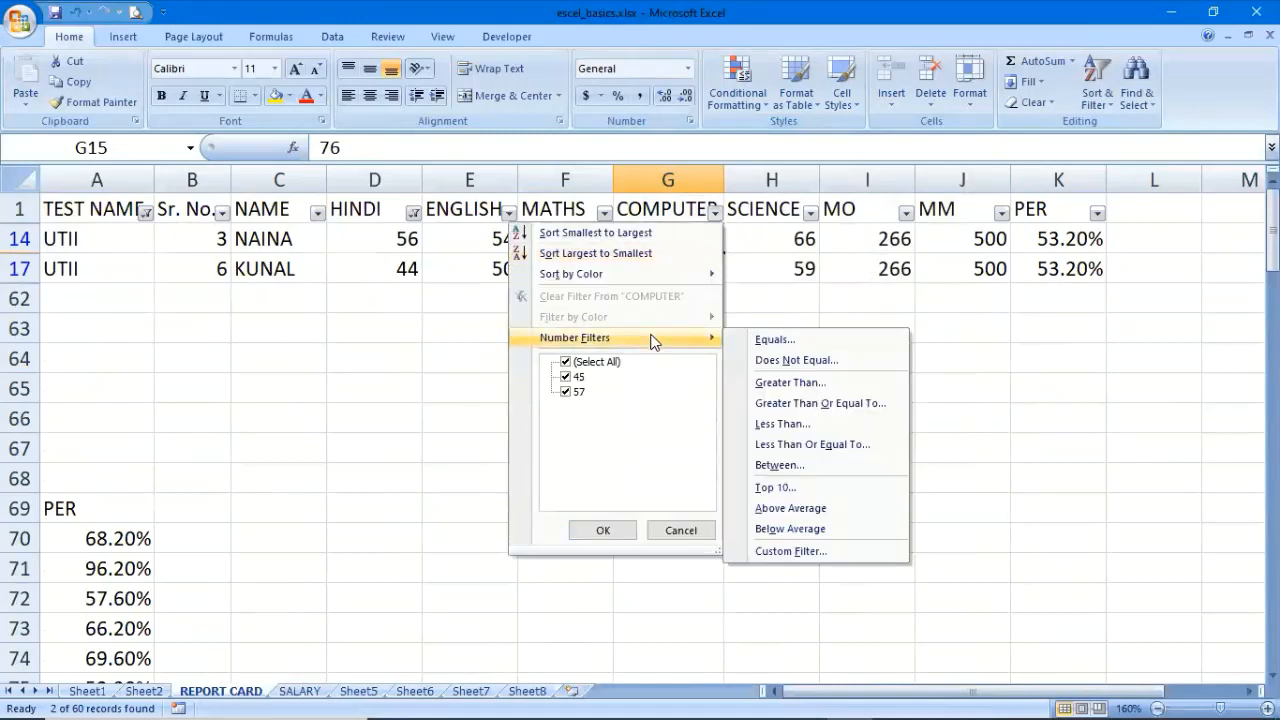
click(810, 381)
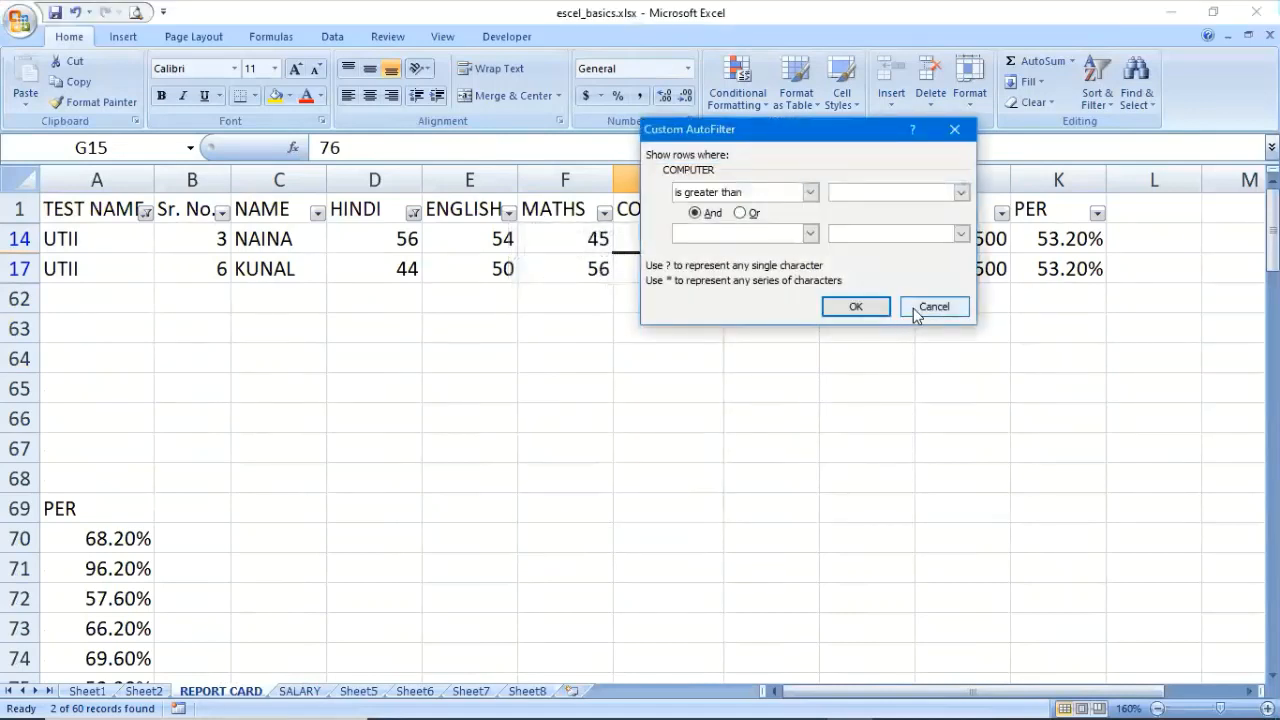
click(920, 307)
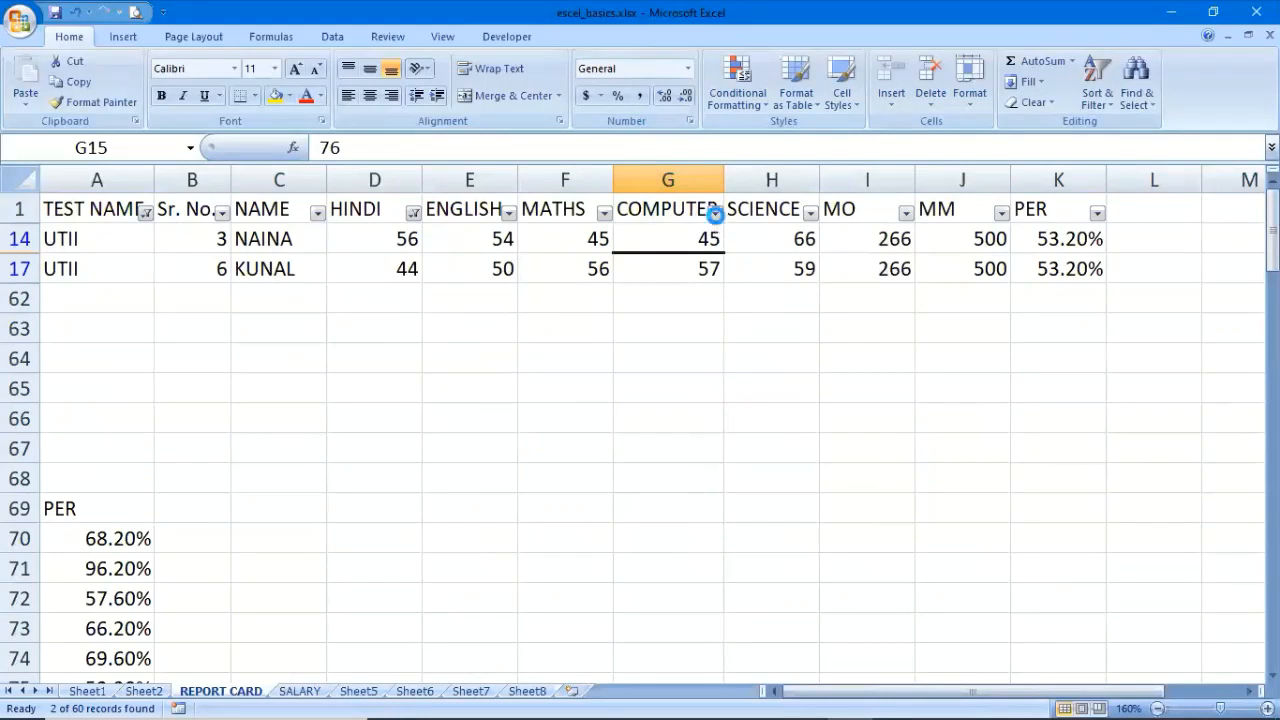
Add a Less Than number filter of 50 on the COMPUTER column and check the matching record's HINDI and COMPUTER marks
click(714, 213)
mouse_move(694, 338)
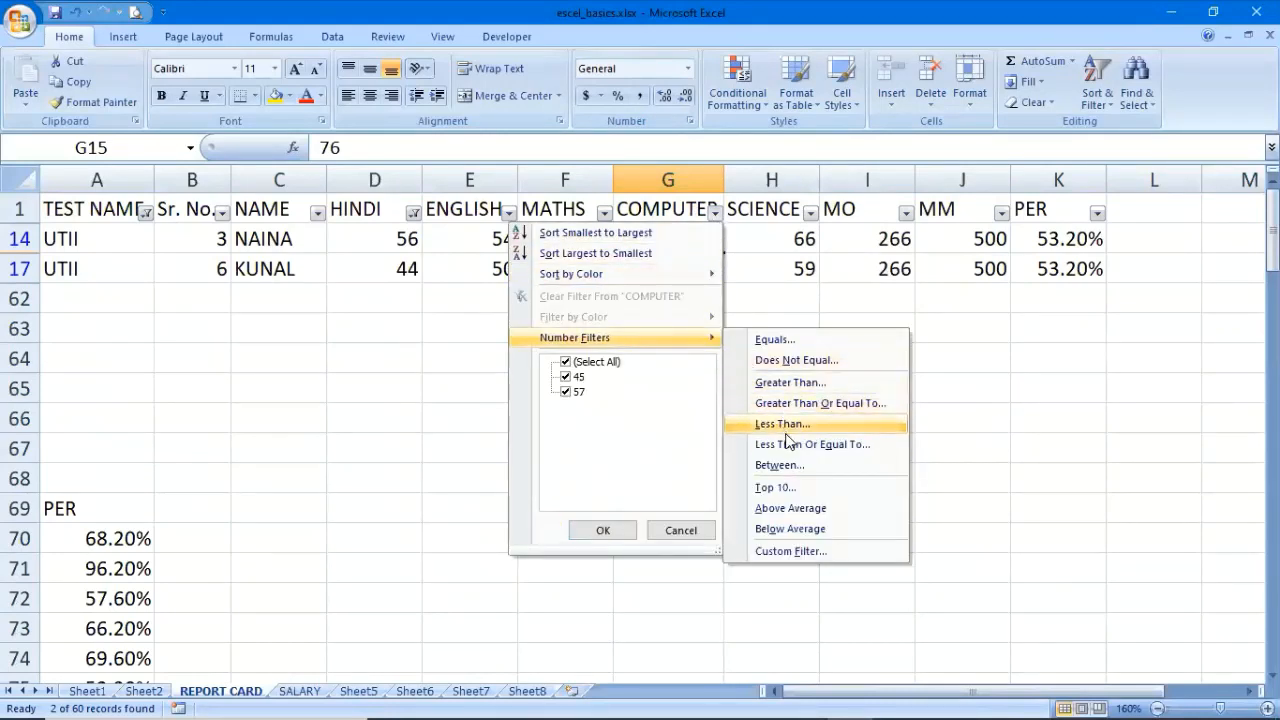
click(788, 427)
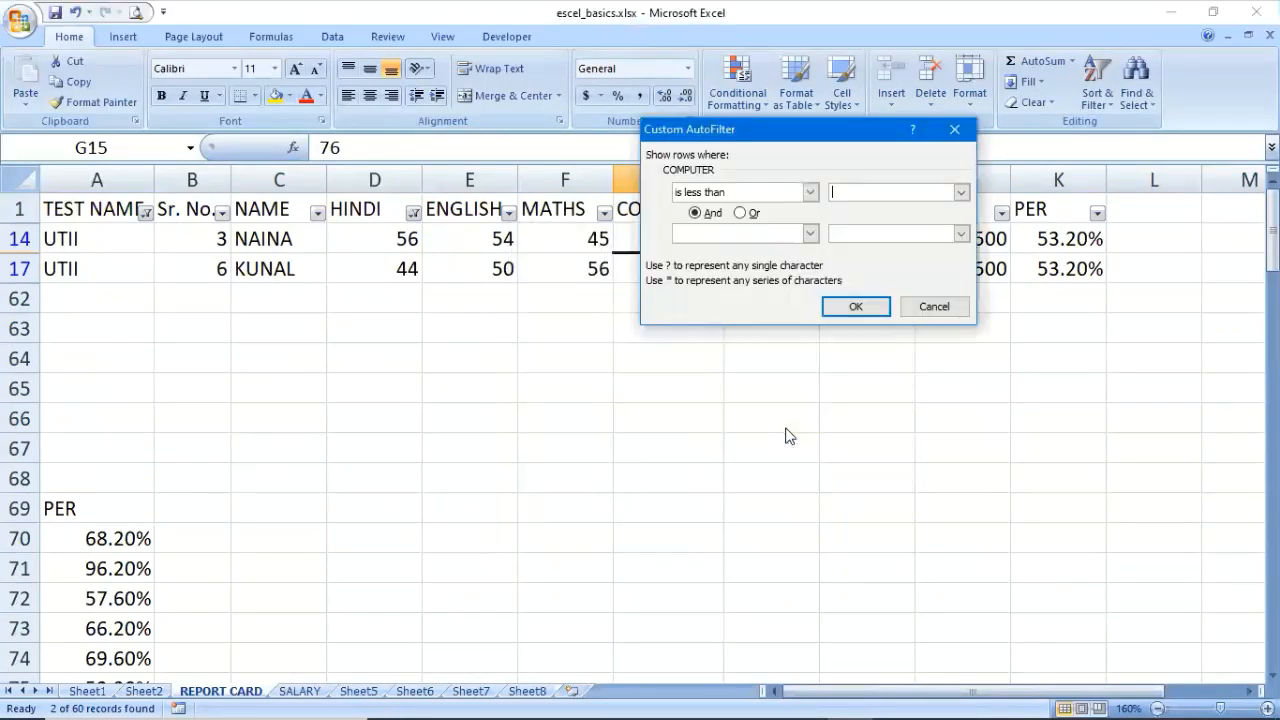
text(50)
click(855, 307)
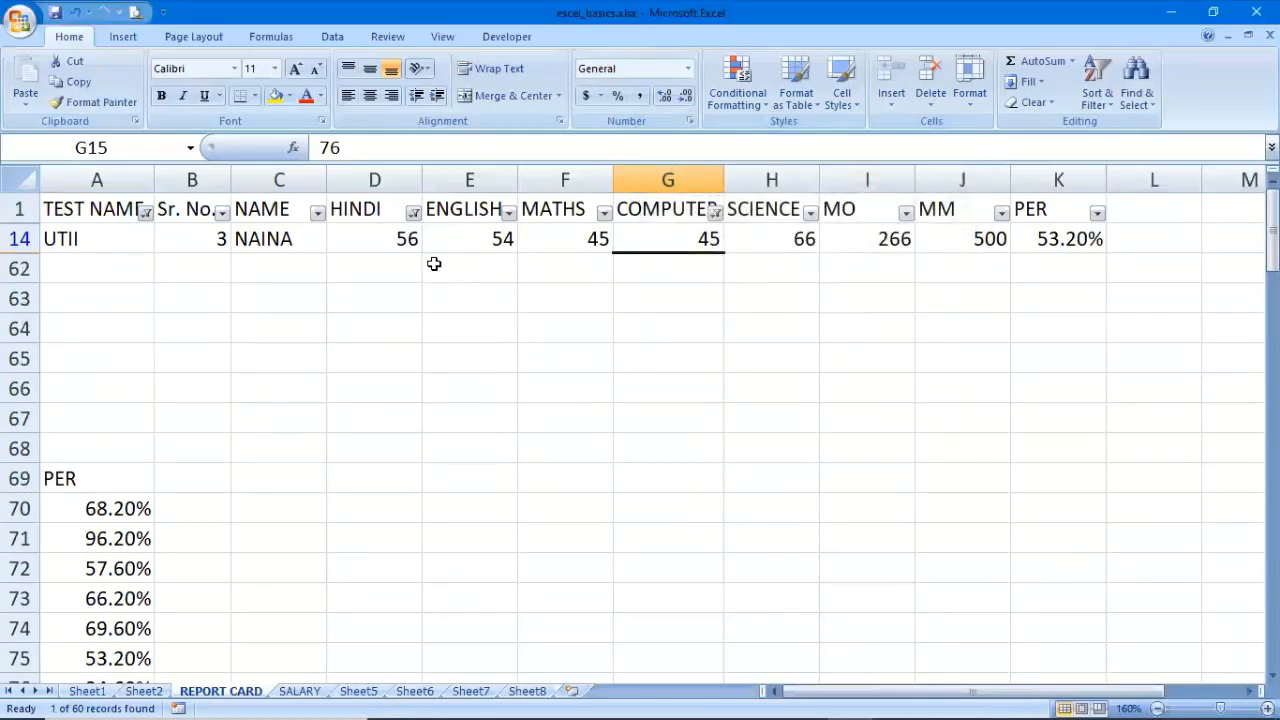
click(408, 241)
click(674, 236)
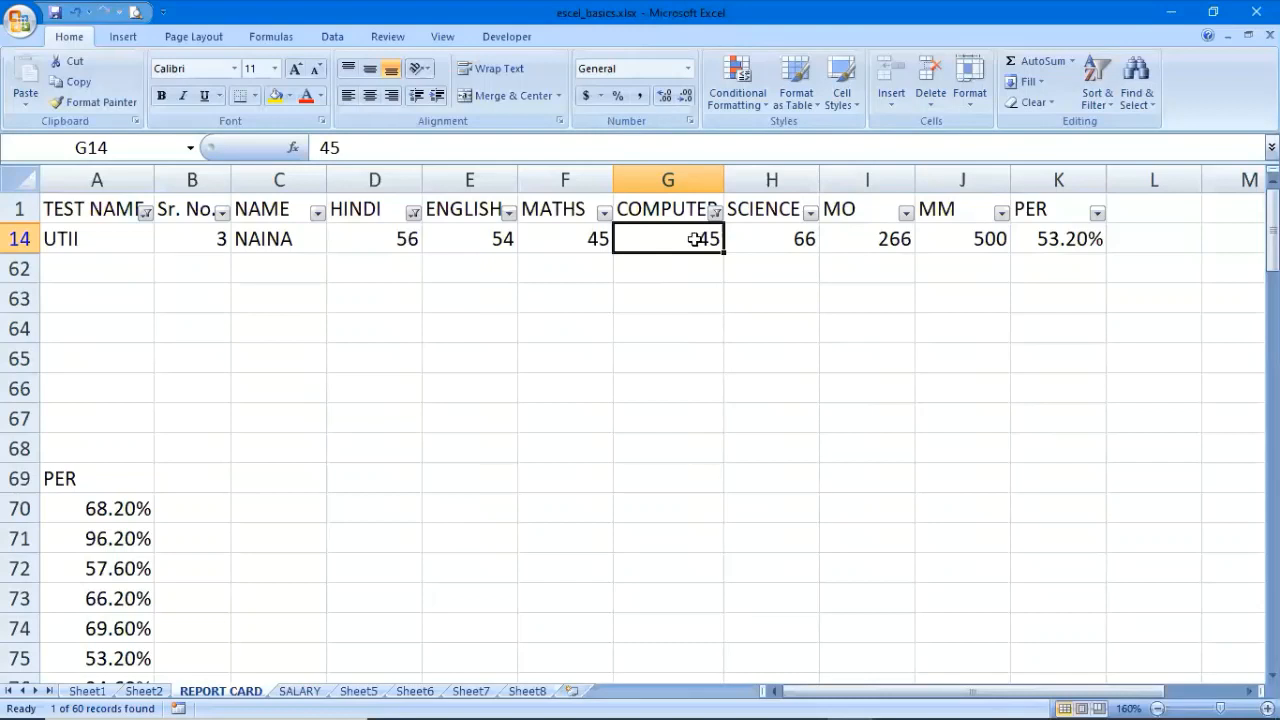
Clear the filters from the COMPUTER, HINDI and TEST NAME columns to restore the full record list
click(713, 213)
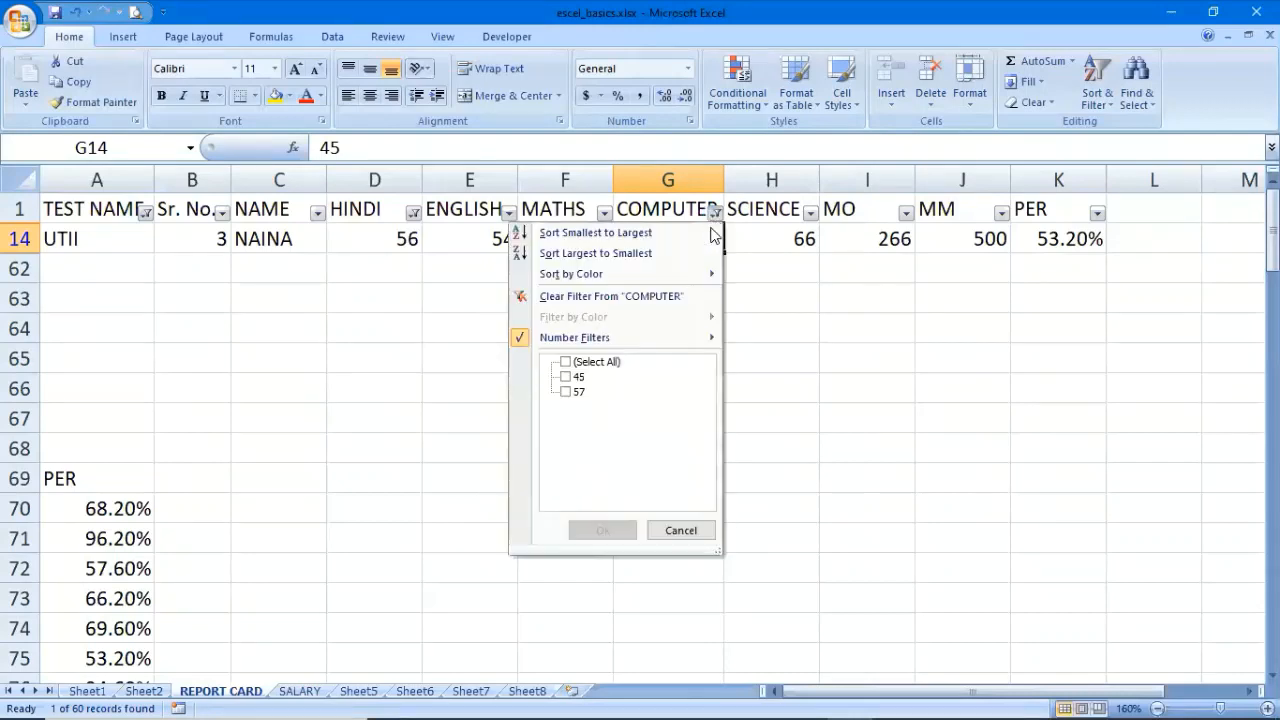
click(659, 297)
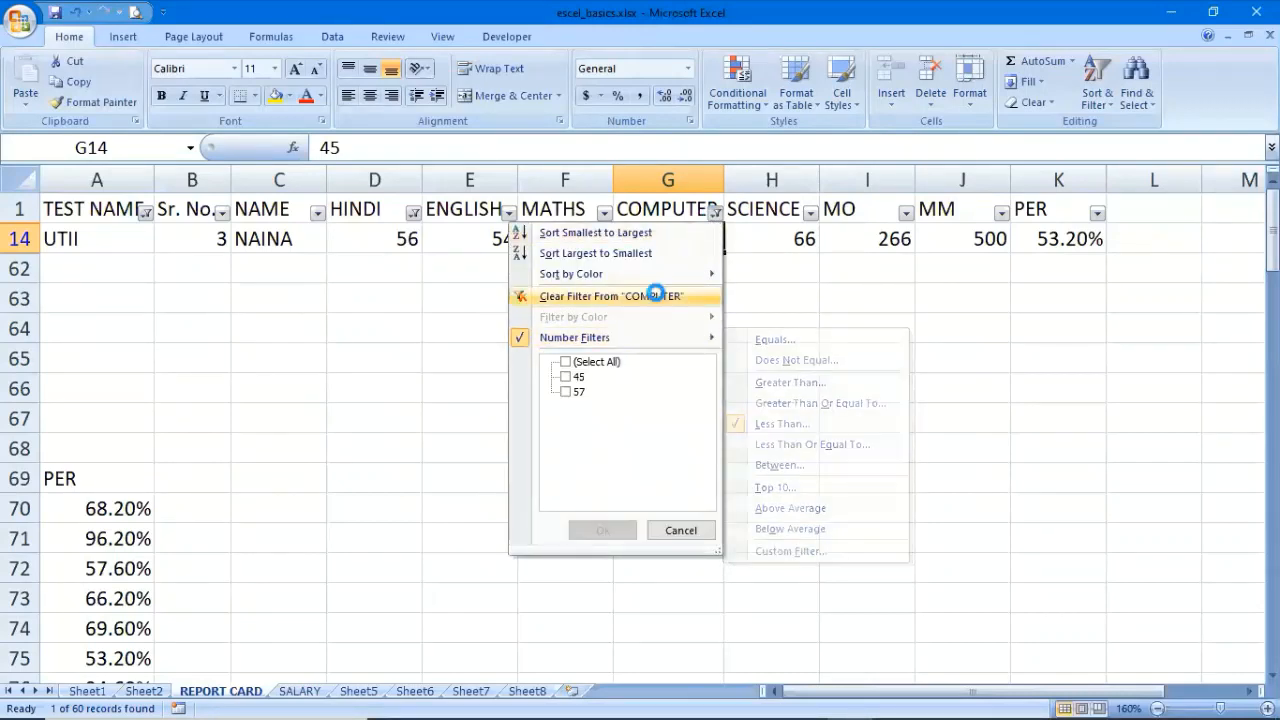
click(414, 213)
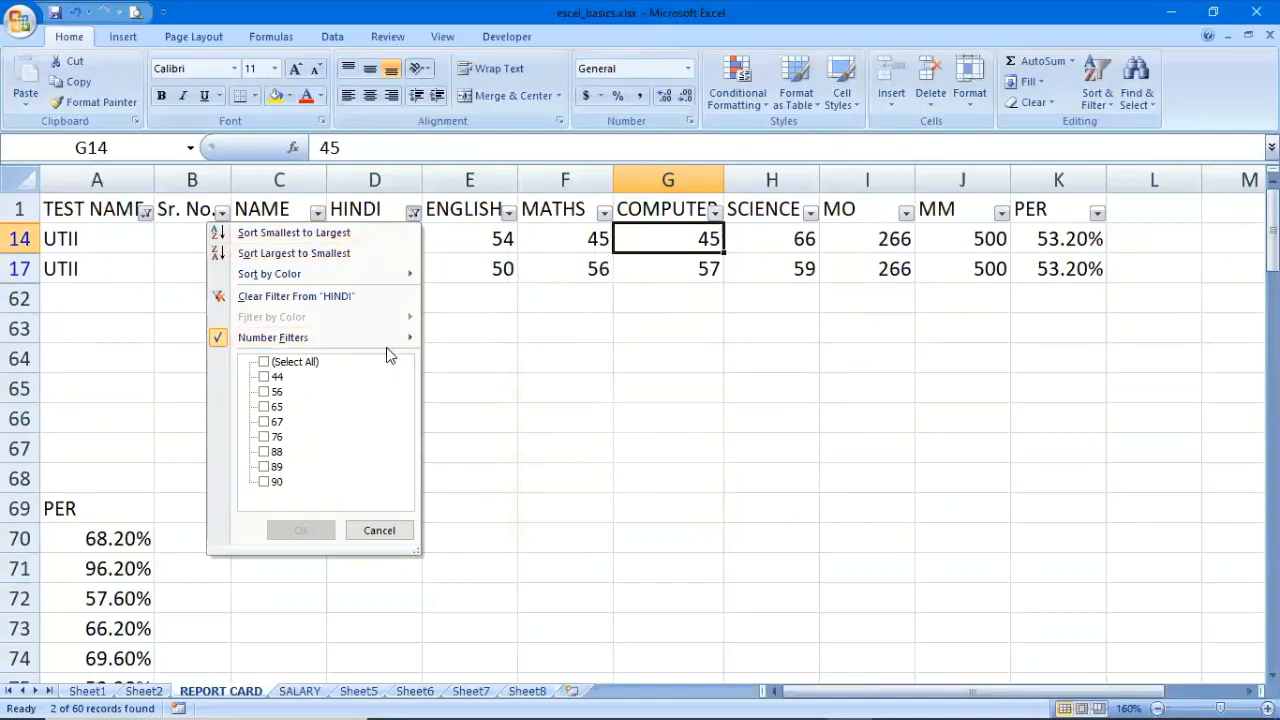
click(386, 297)
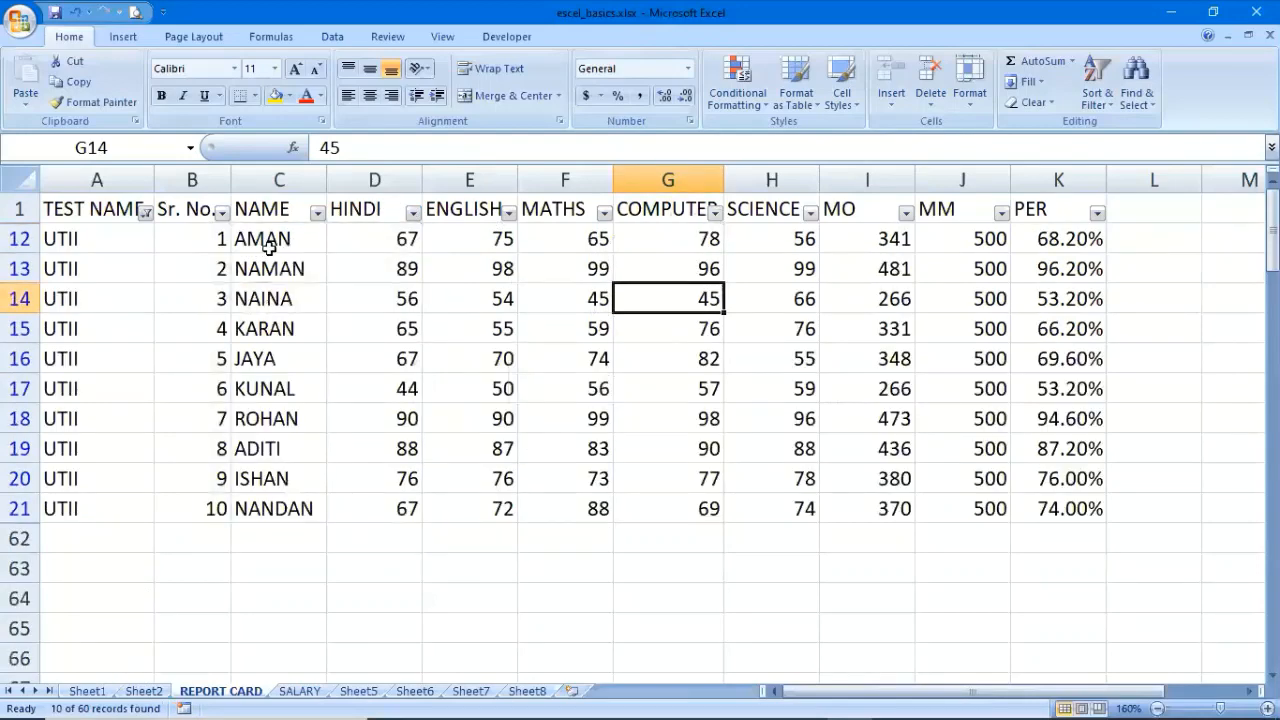
click(147, 213)
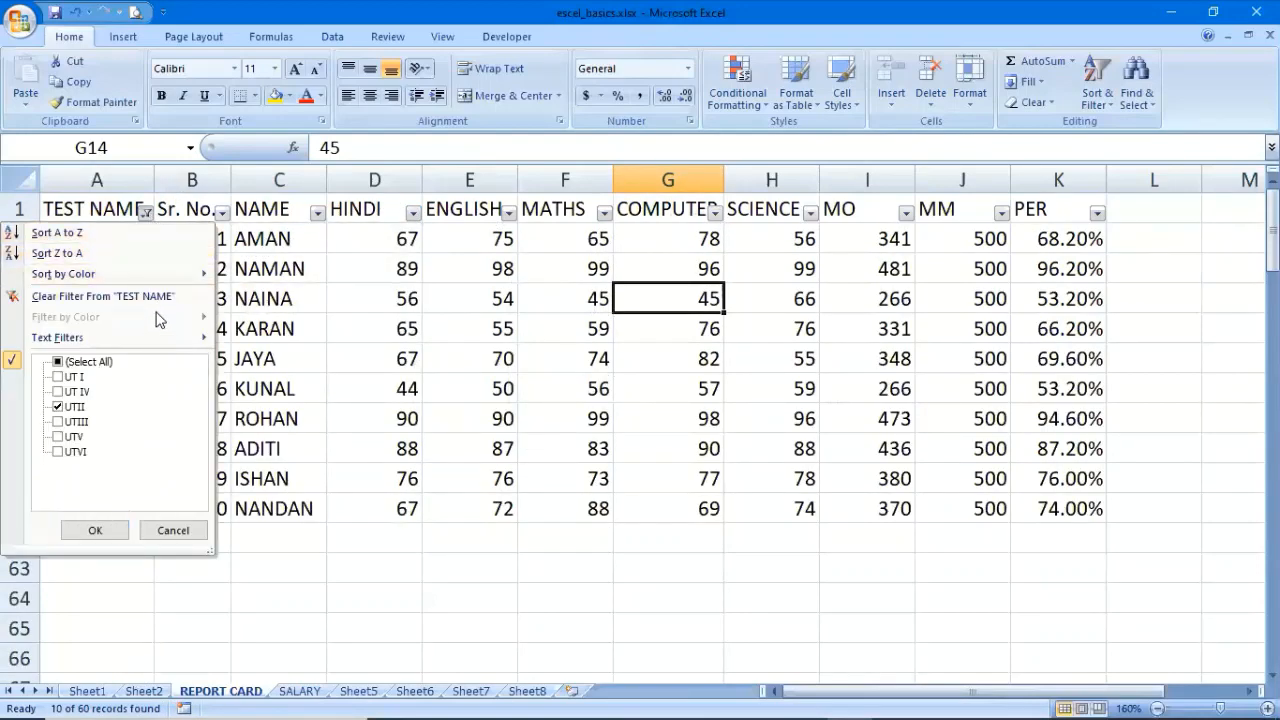
click(157, 297)
click(672, 348)
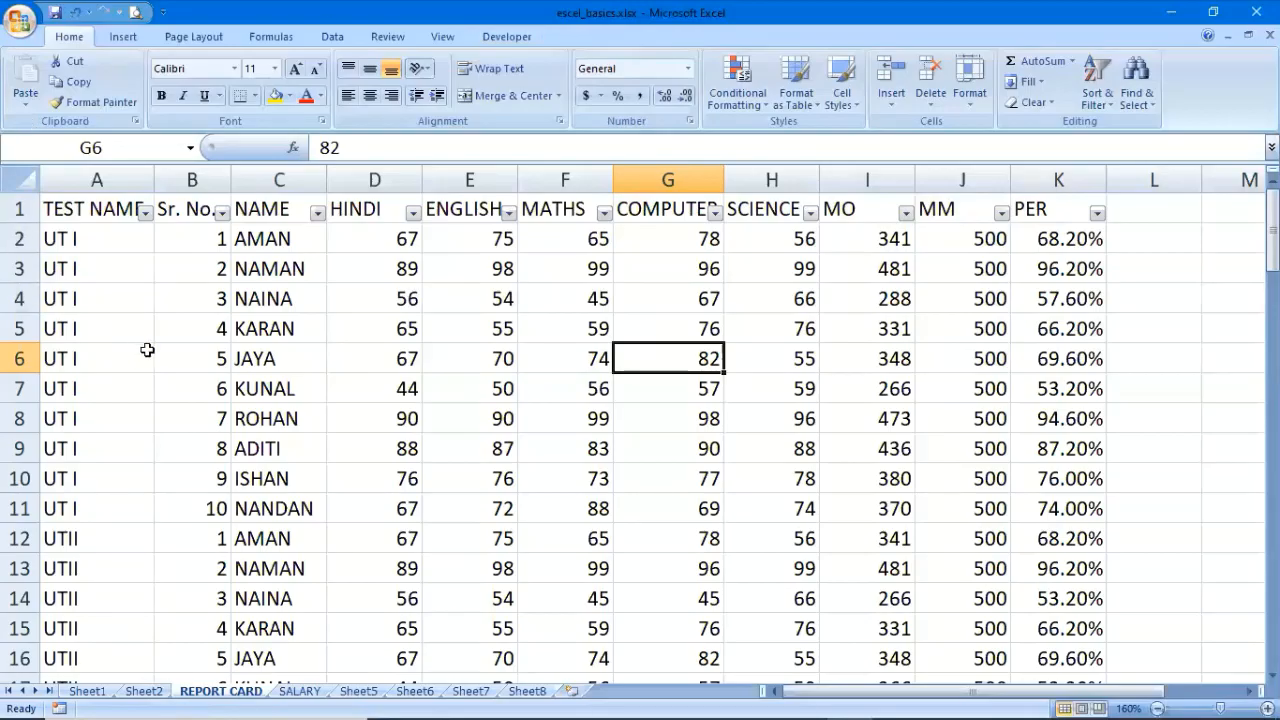
Reapply the Equals text filter for UTII on the TEST NAME column
click(146, 213)
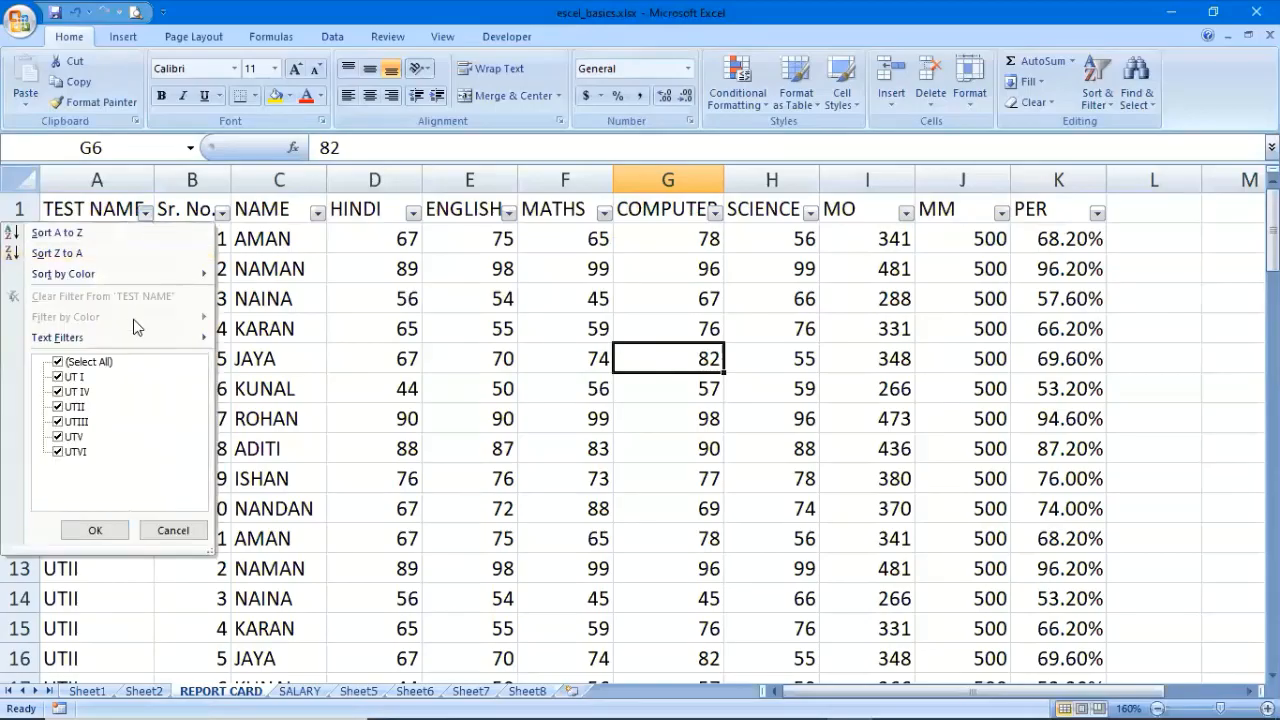
mouse_move(140, 338)
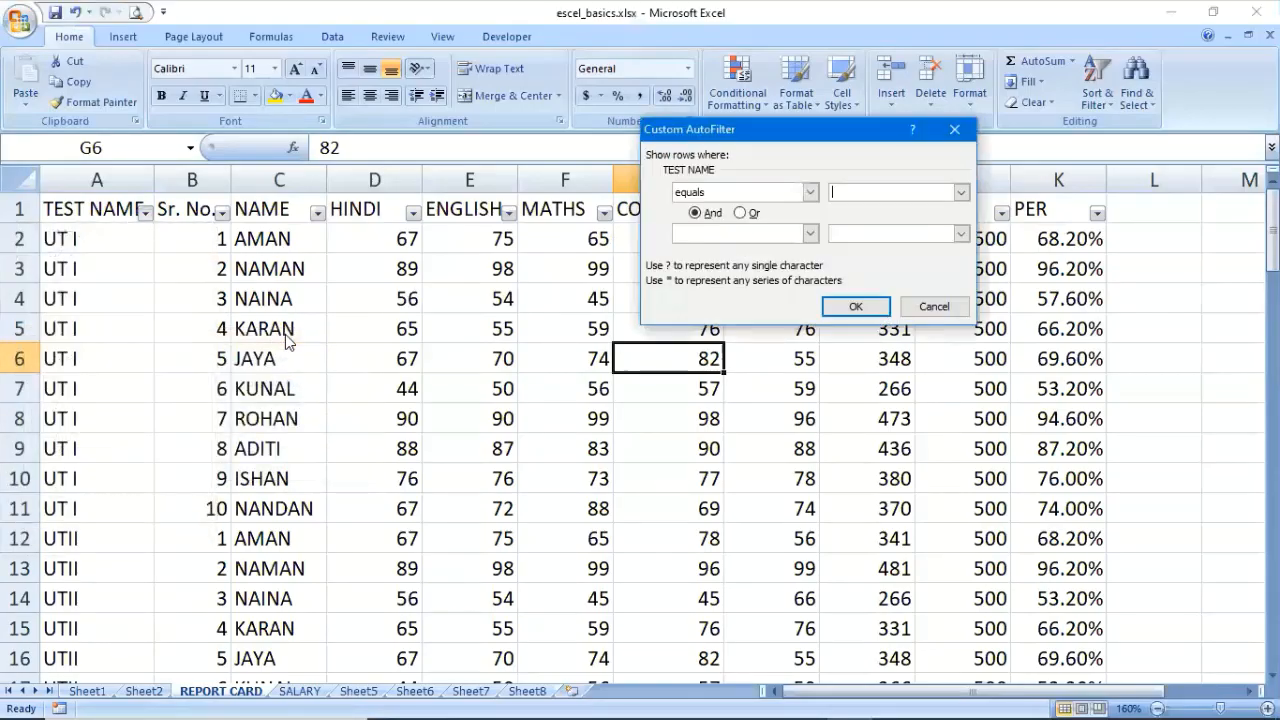
text(UTII)
key(Return)
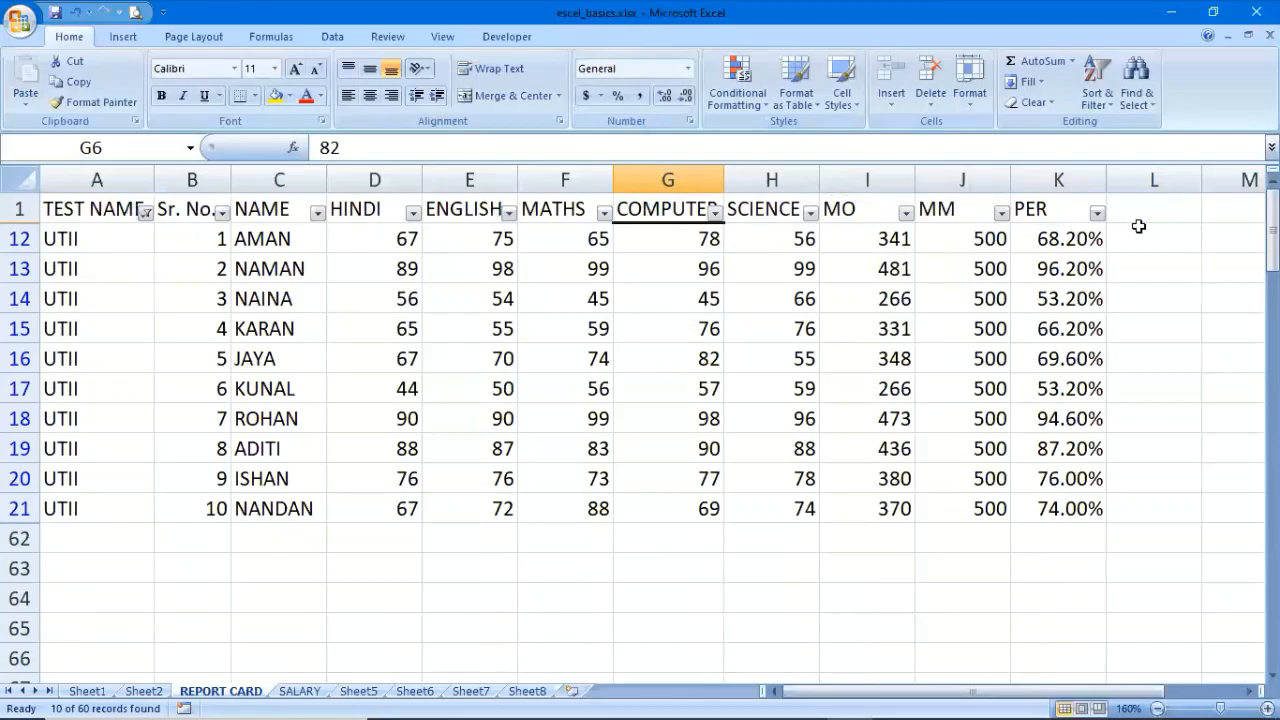
Copy the filtered UTII records with their headers from REPORT CARD into Sheet6 at A1 and widen column A to fit its heading
drag(1040, 510, 16, 203)
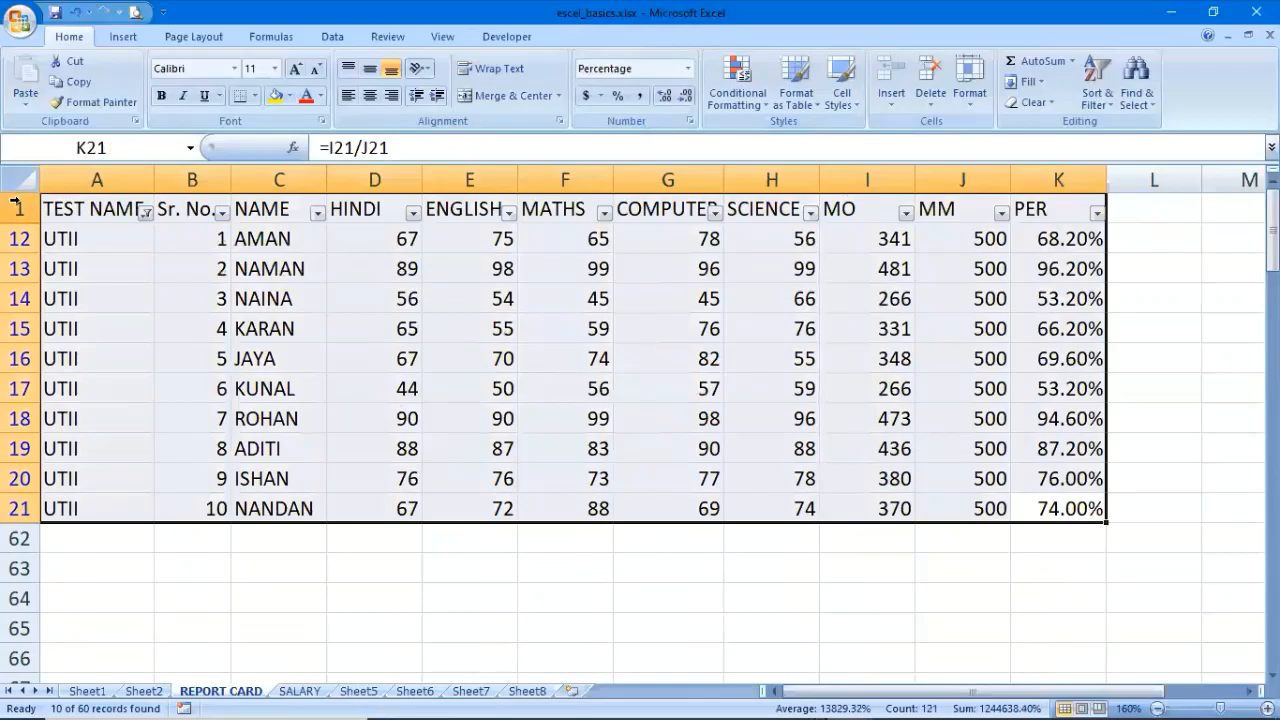
click(80, 84)
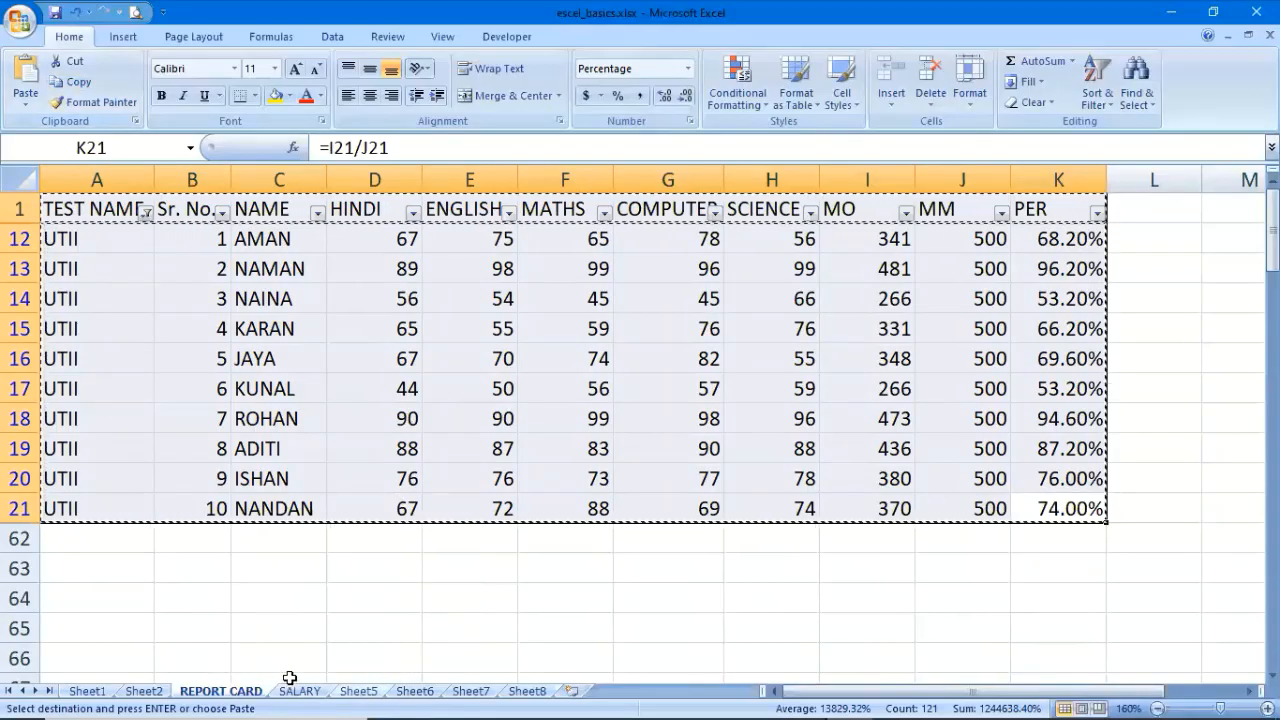
click(358, 690)
click(428, 689)
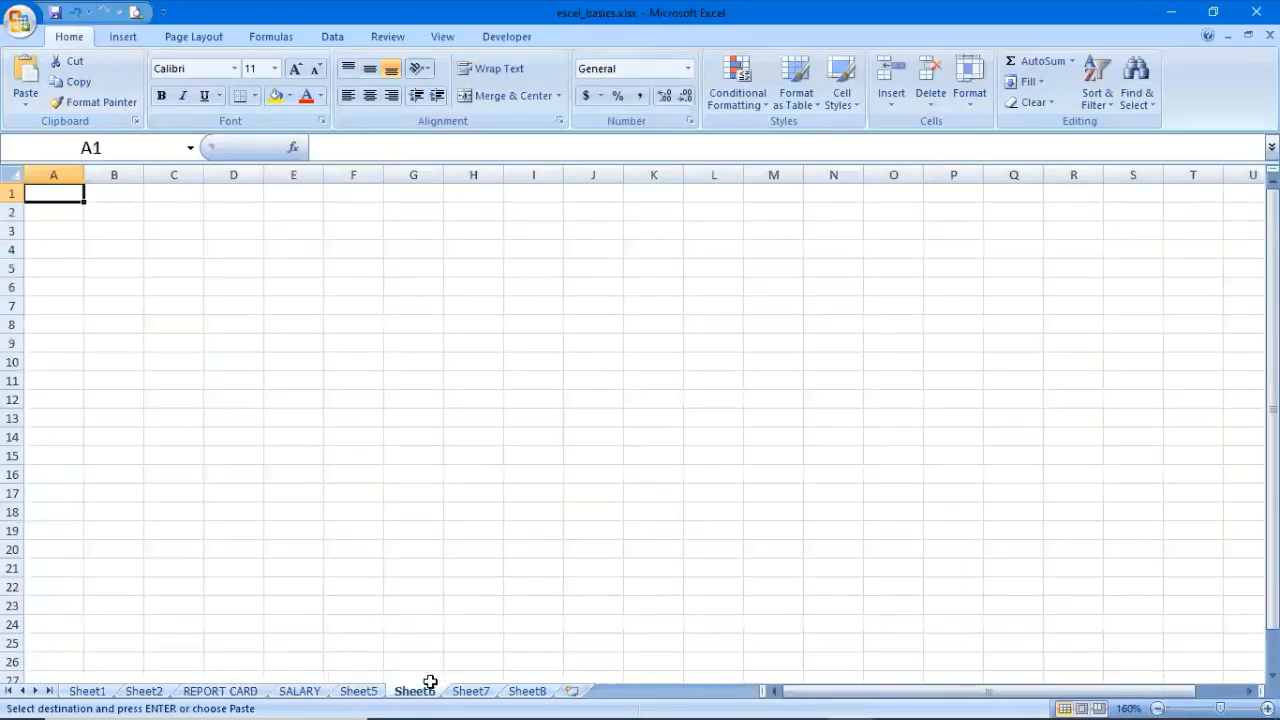
click(25, 75)
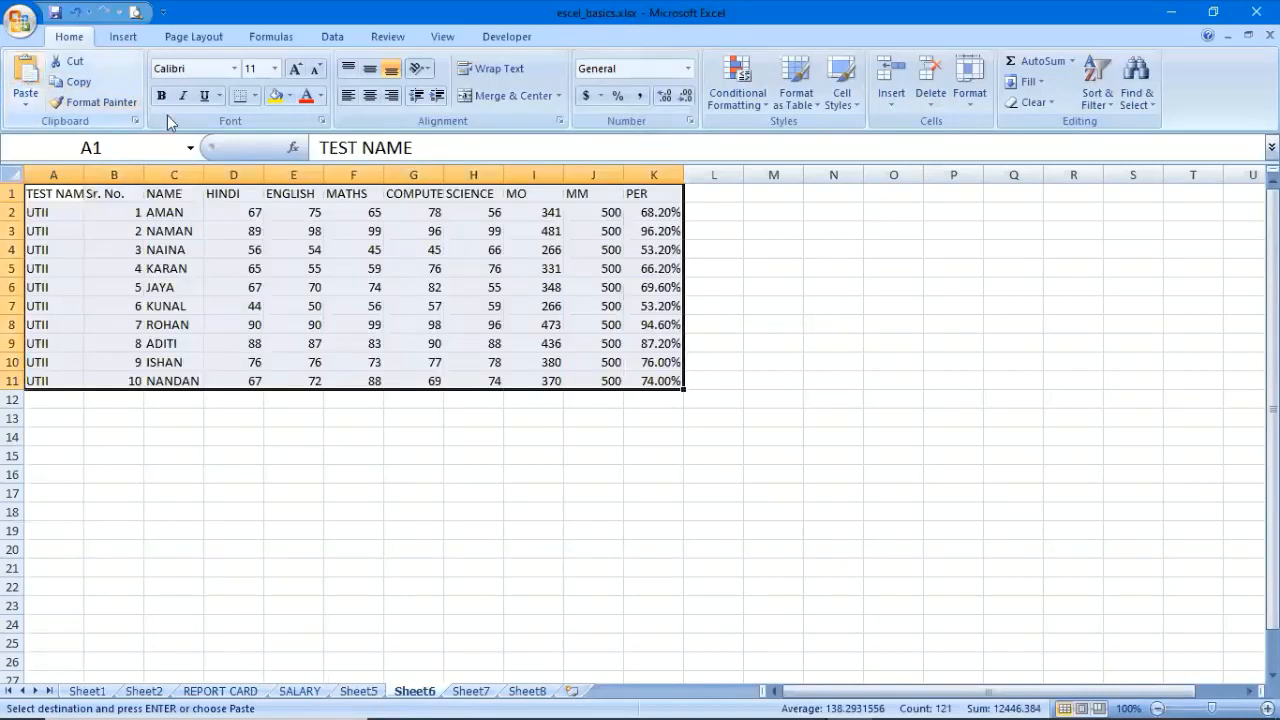
click(628, 211)
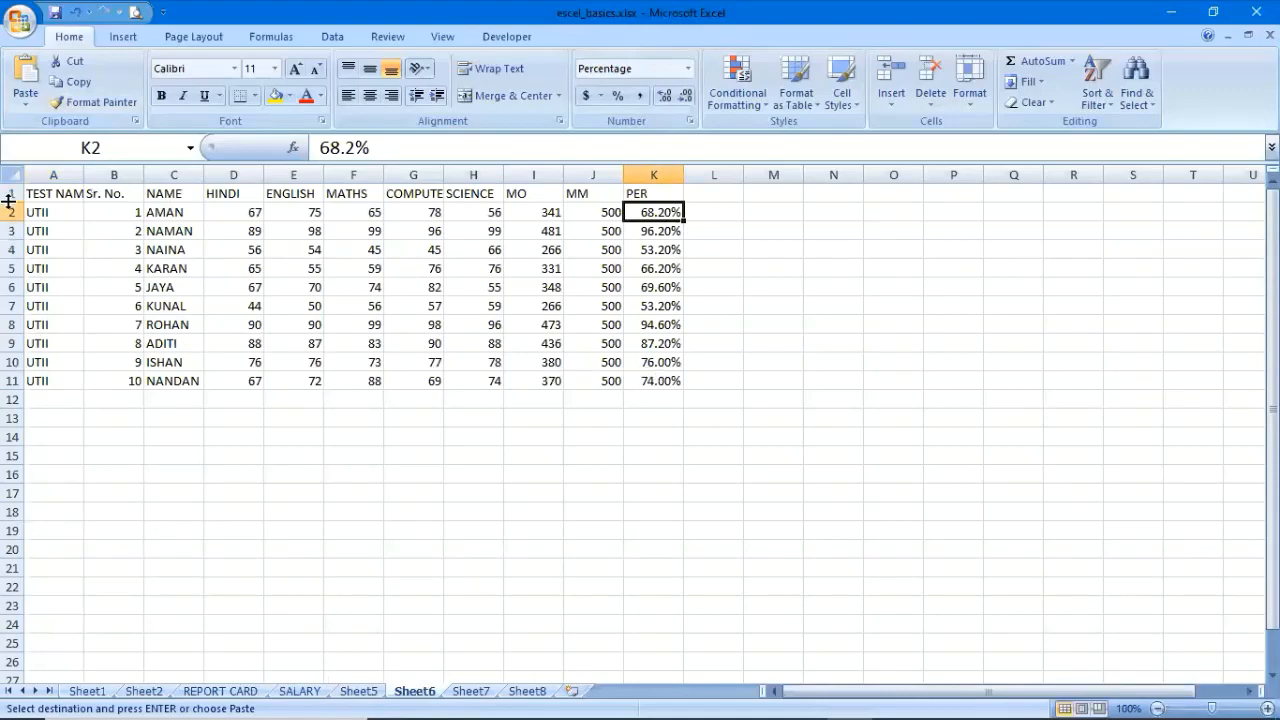
drag(84, 176, 100, 176)
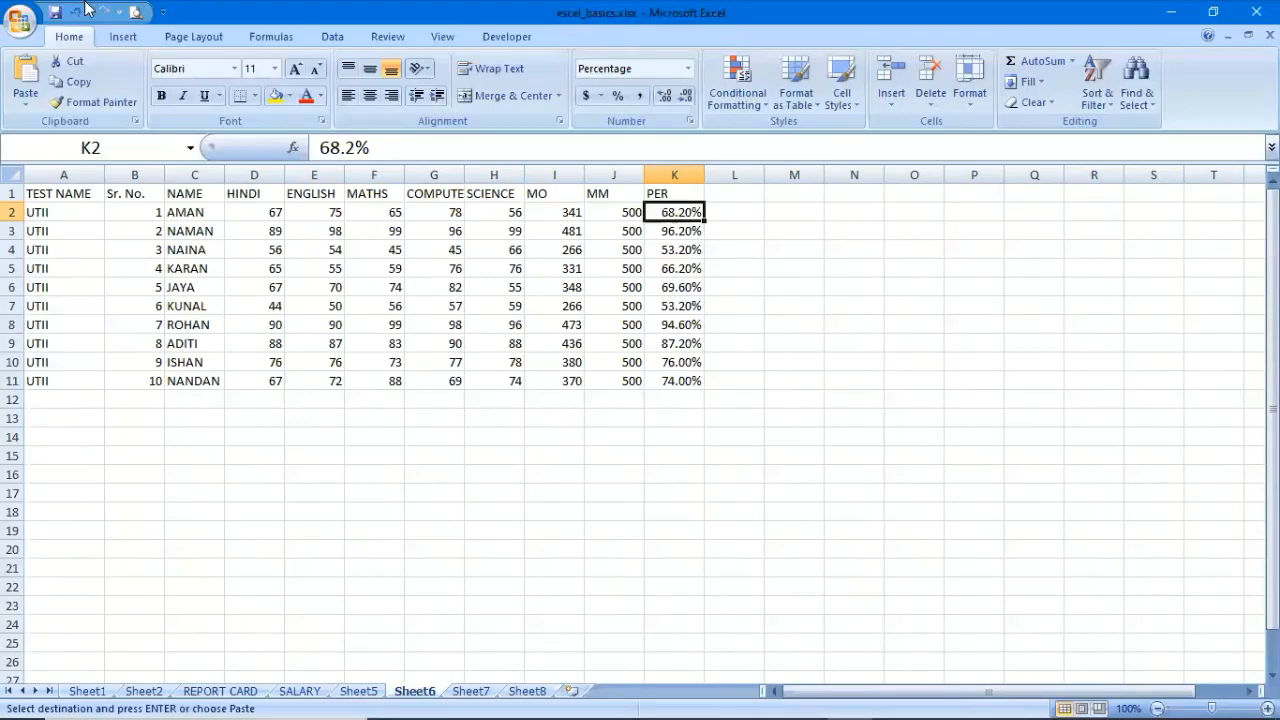
Return to the REPORT CARD sheet, clear the TEST NAME filter and turn off filtering for the table
click(256, 692)
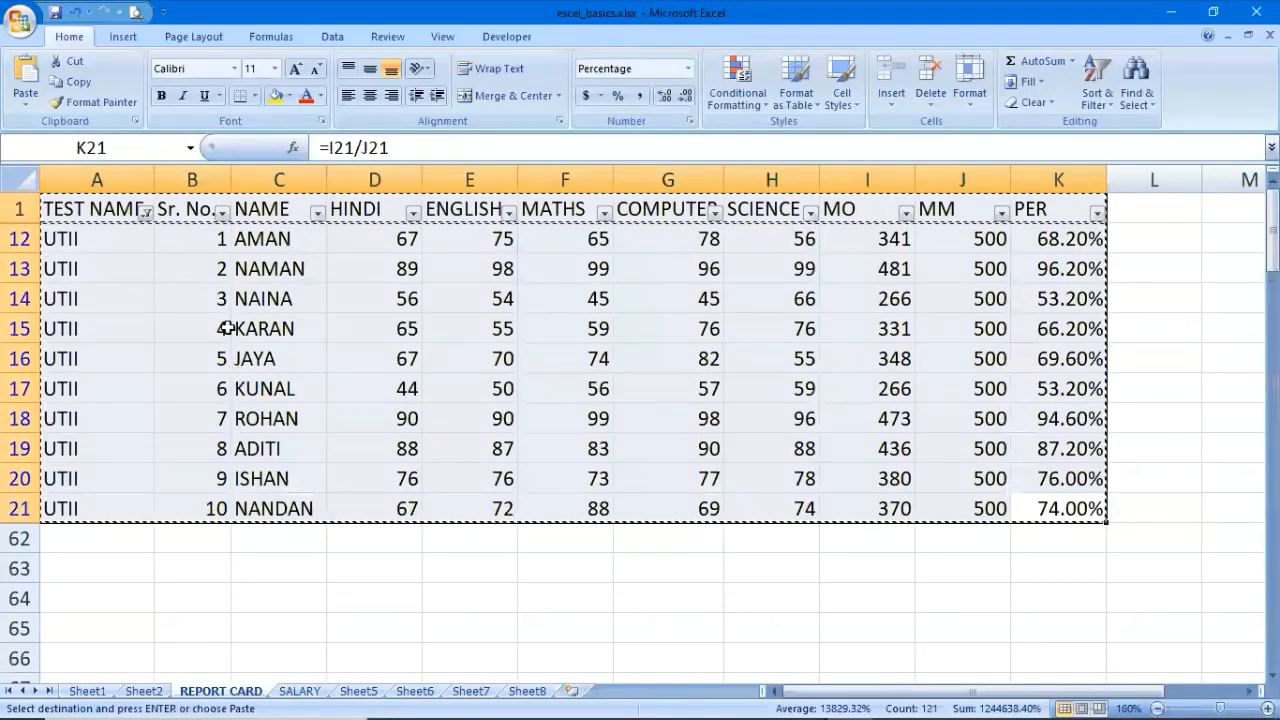
key(Escape)
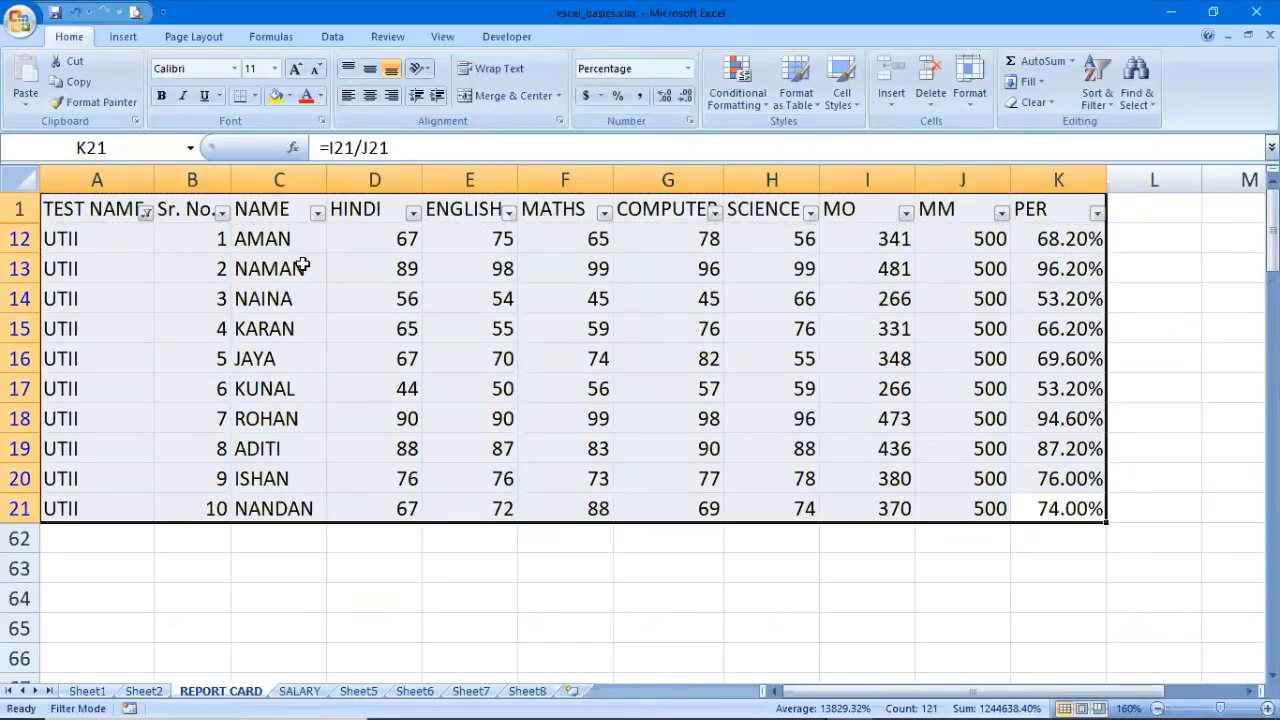
click(146, 212)
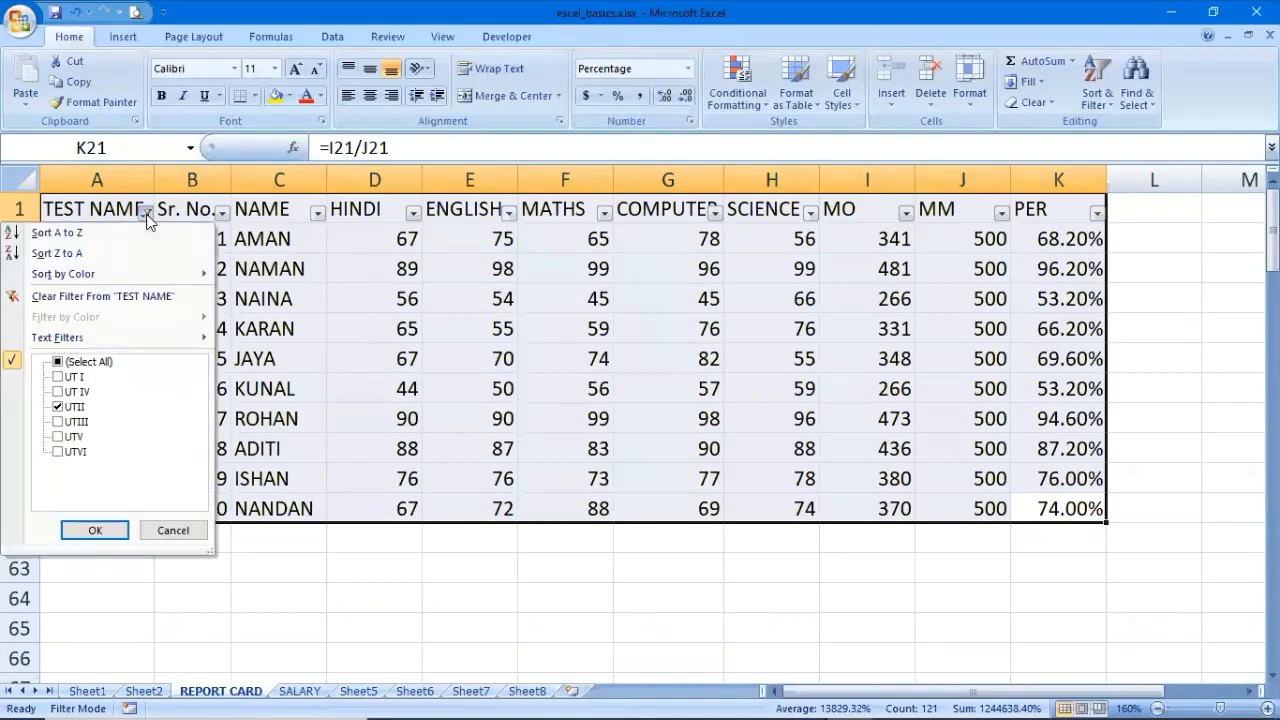
click(155, 296)
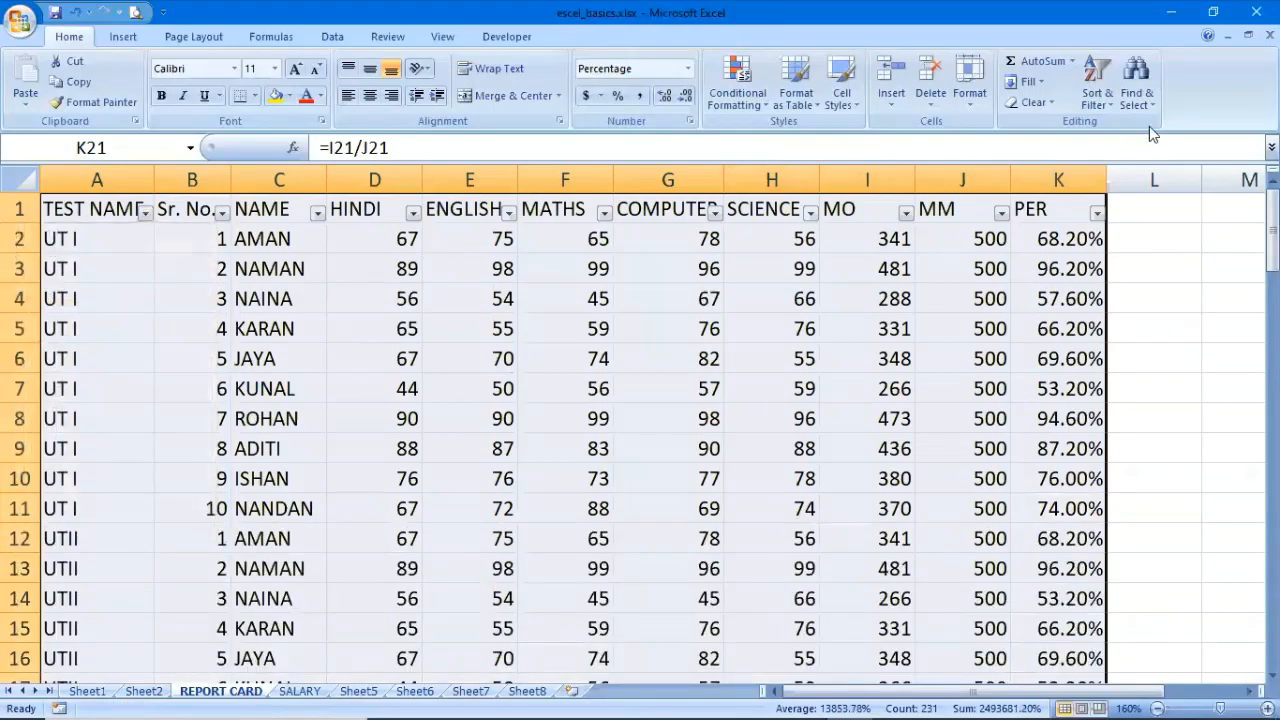
click(1108, 108)
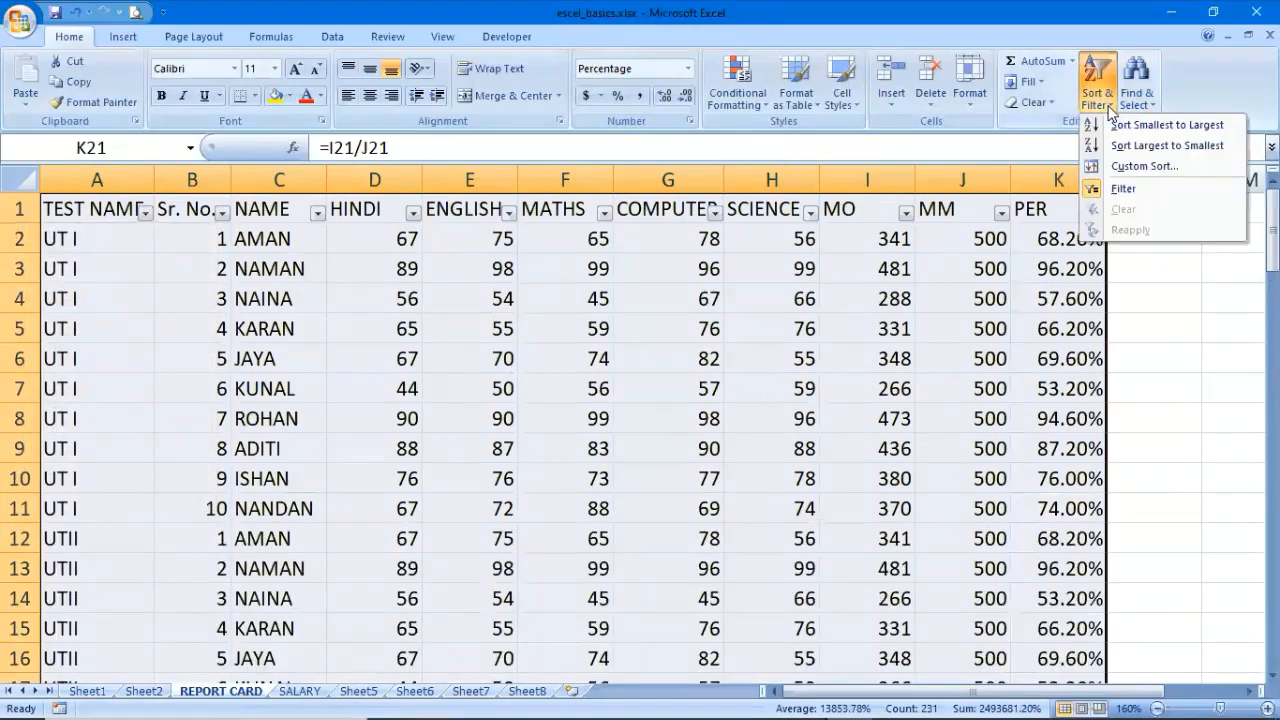
click(1122, 188)
click(410, 393)
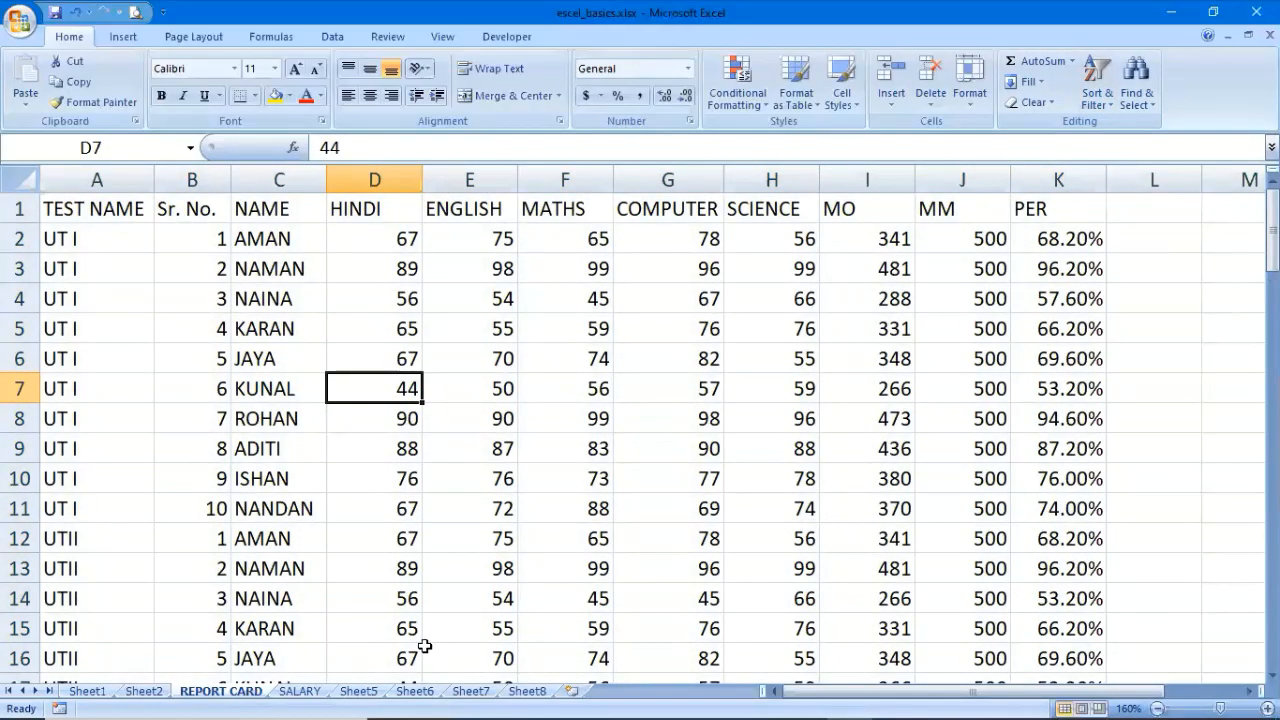
Switch back to Sheet6, select the copied UTII table and enlarge the sheet view to 150%
click(474, 691)
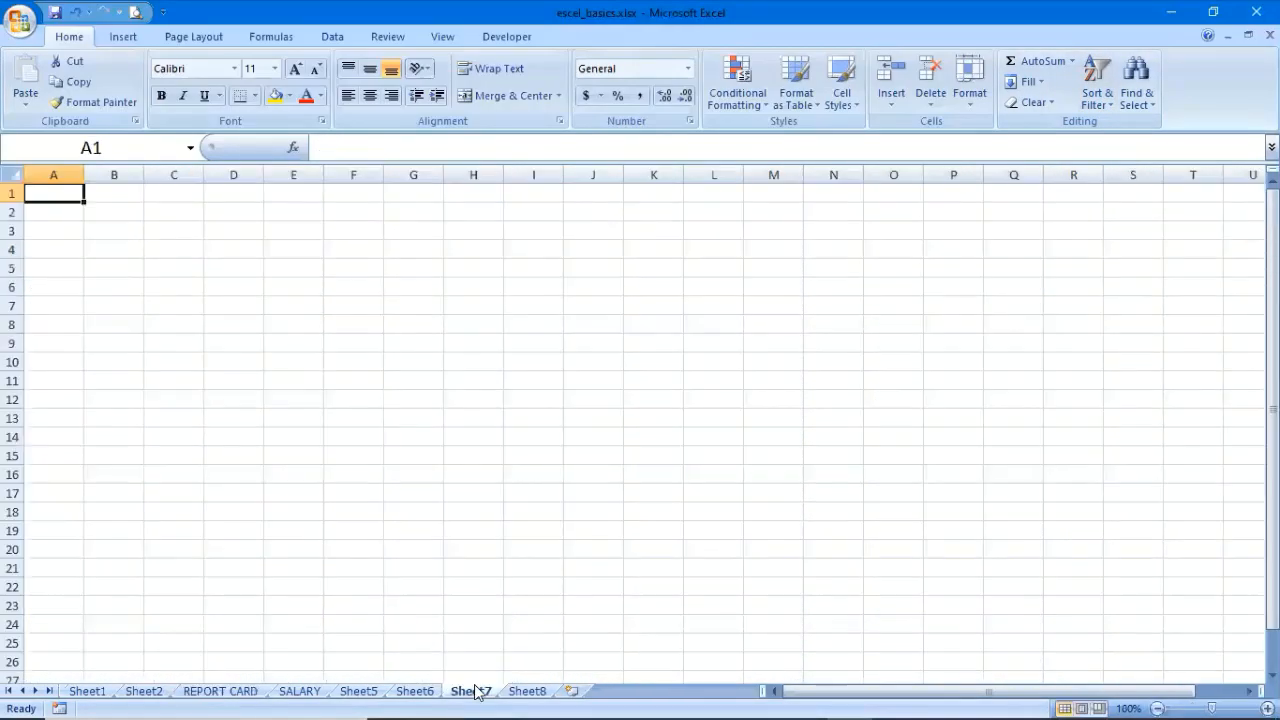
key(ctrl+Page_Up)
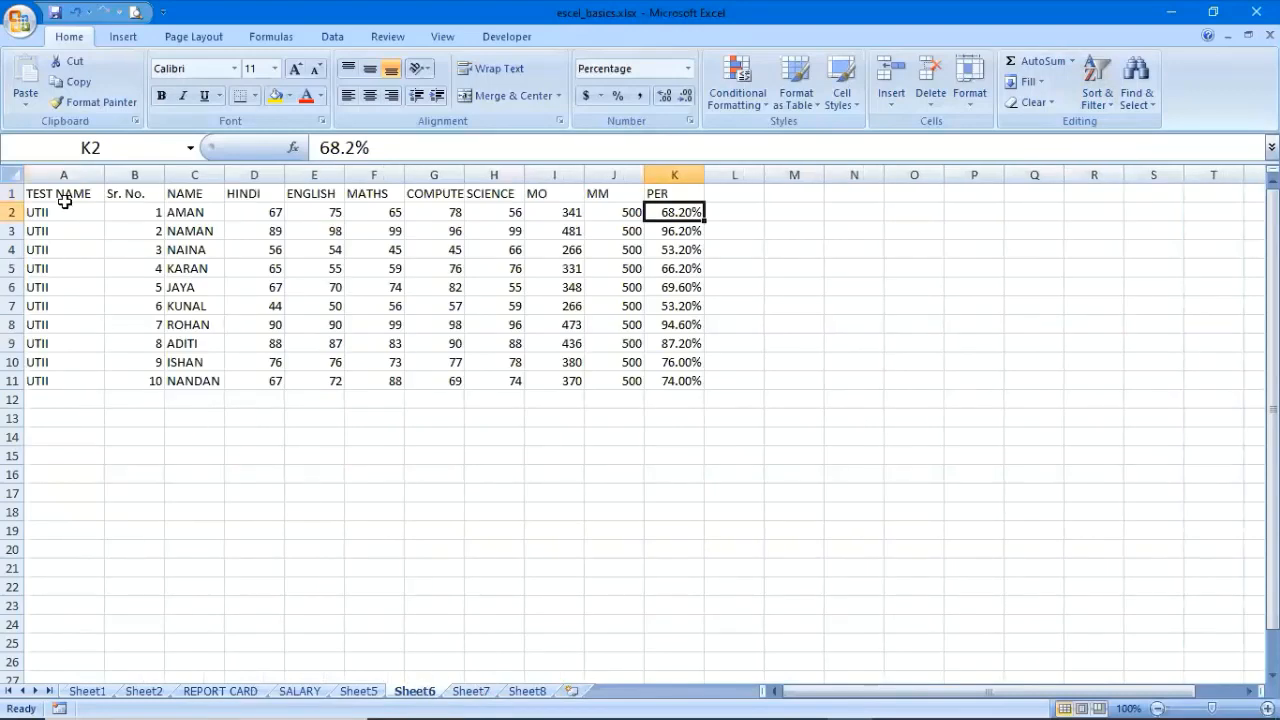
drag(64, 202, 651, 366)
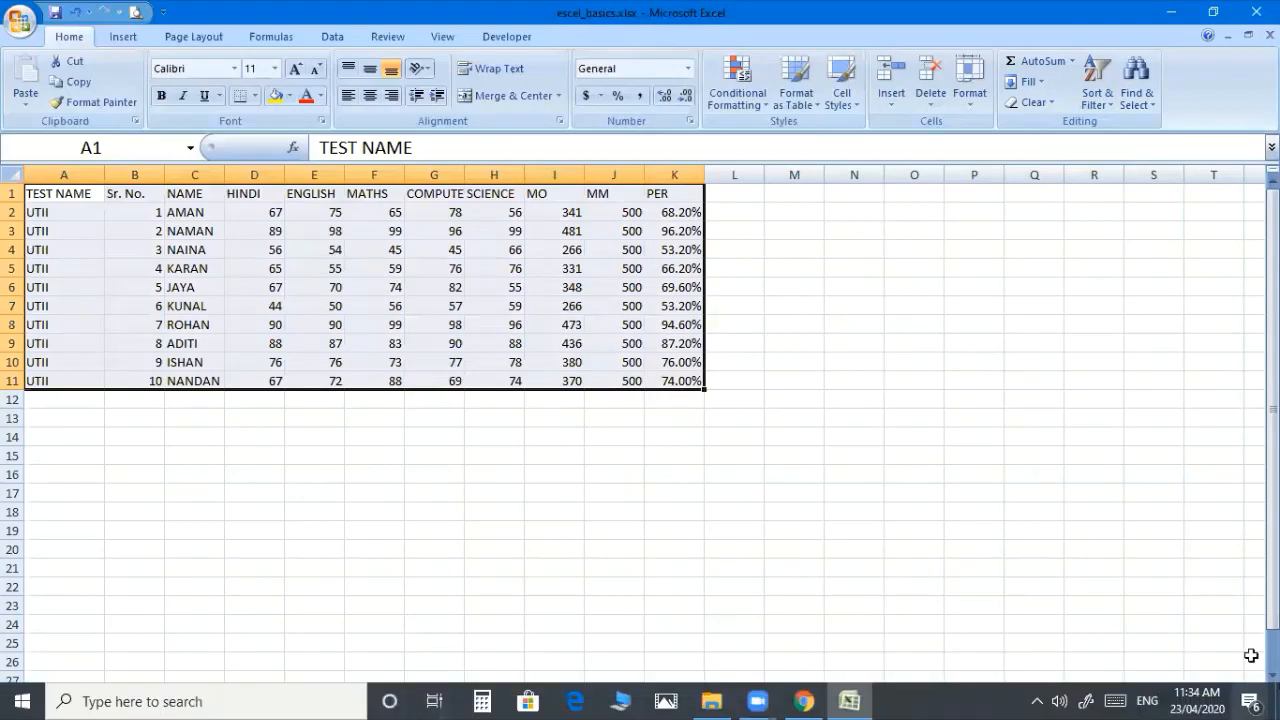
click(1267, 708)
click(1267, 708)
click(1267, 708)
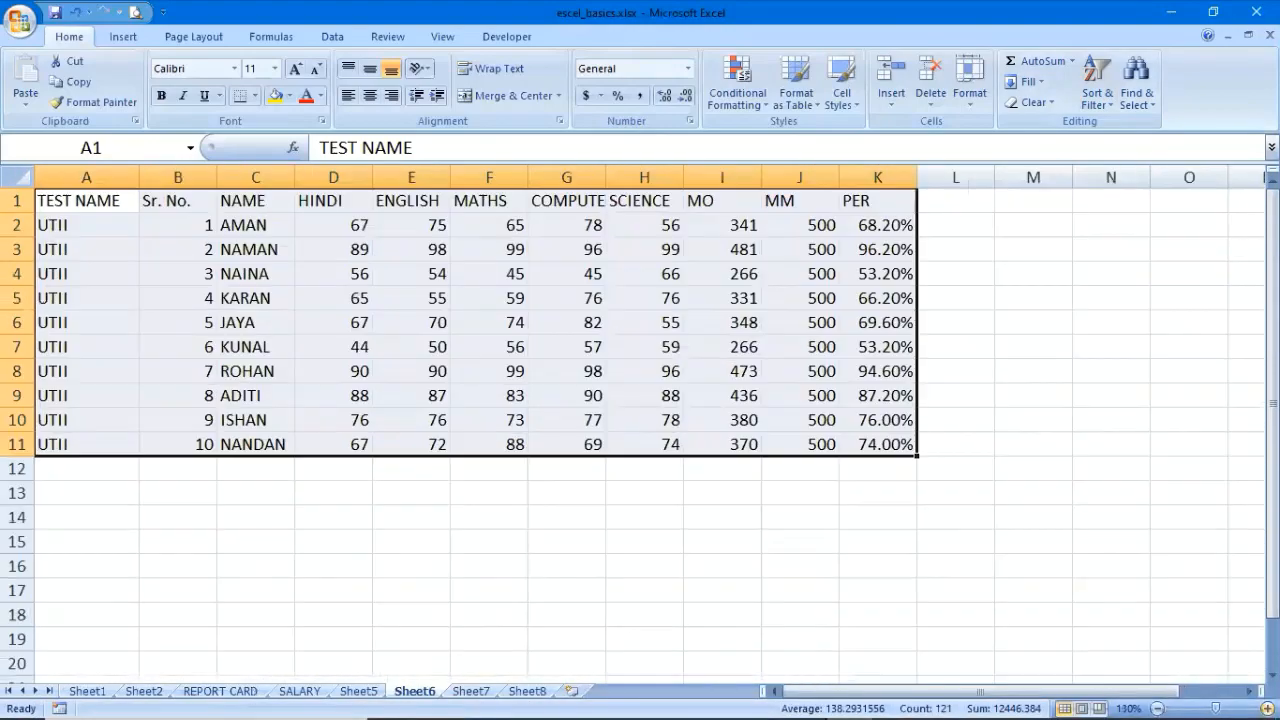
click(1267, 708)
click(1267, 708)
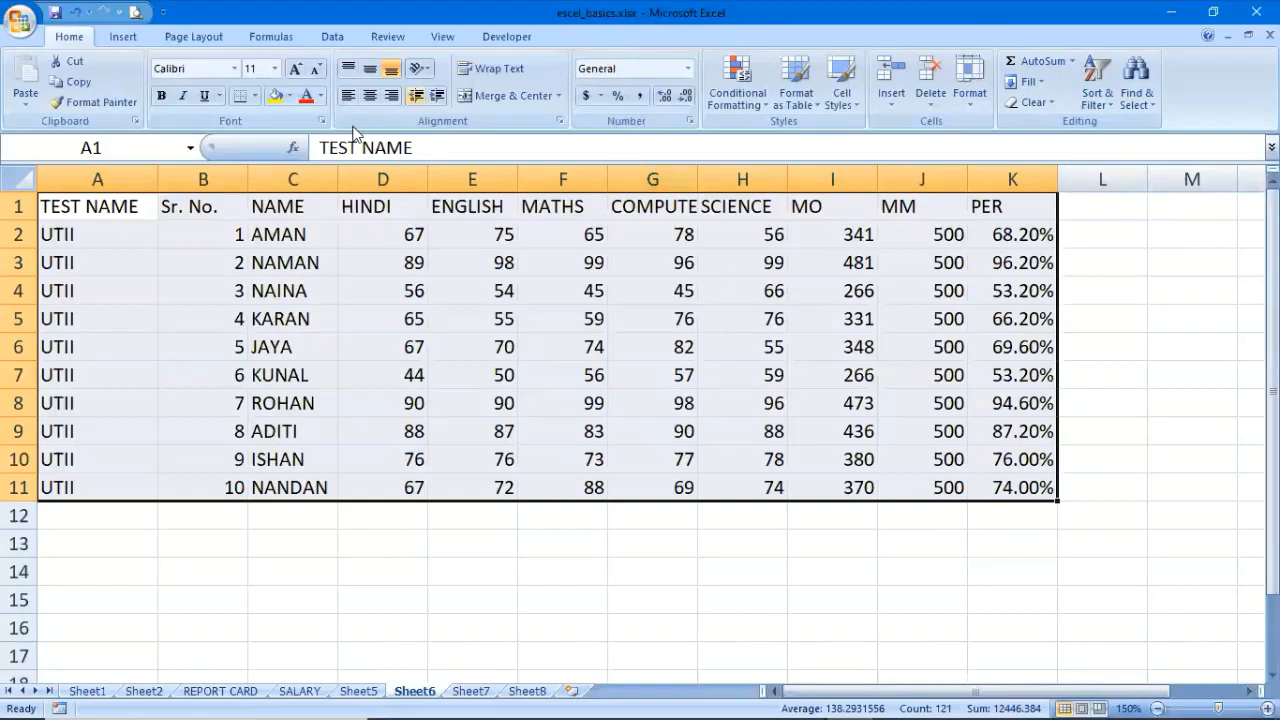
Try sorting the Sheet6 records by the NAME column from A to Z, and undo the sort
click(298, 274)
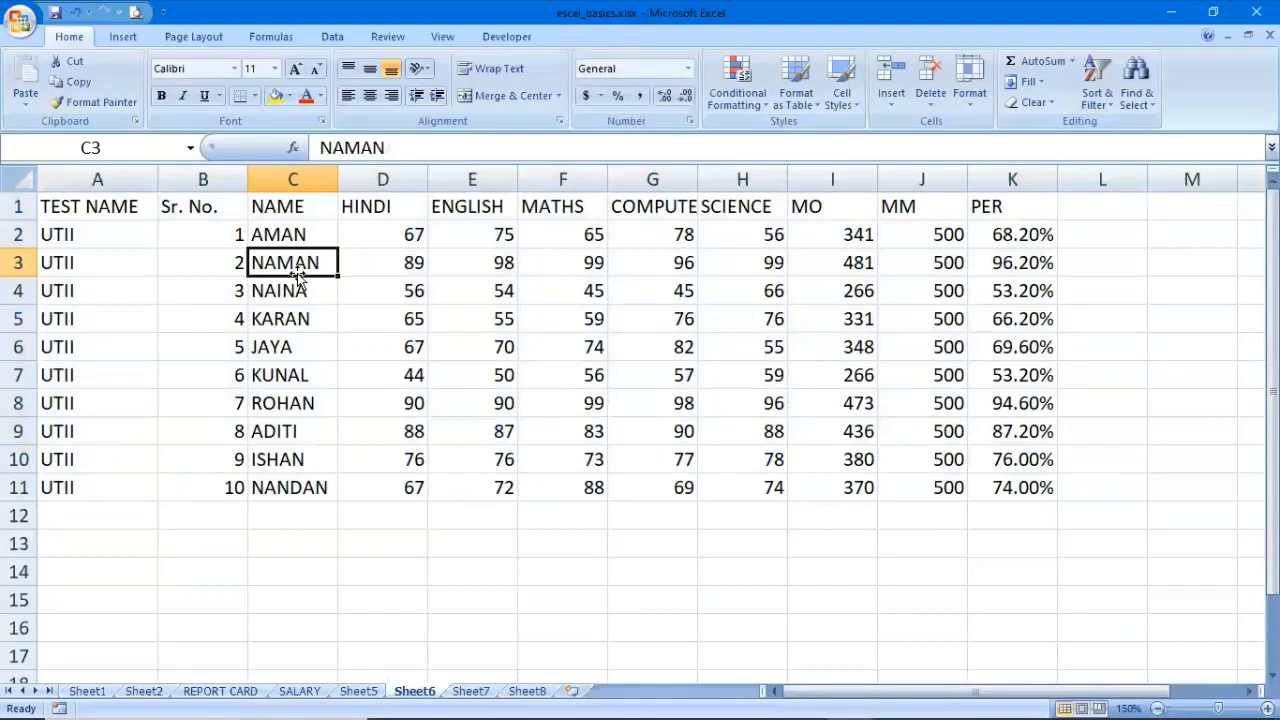
click(288, 340)
click(296, 410)
click(297, 323)
click(288, 368)
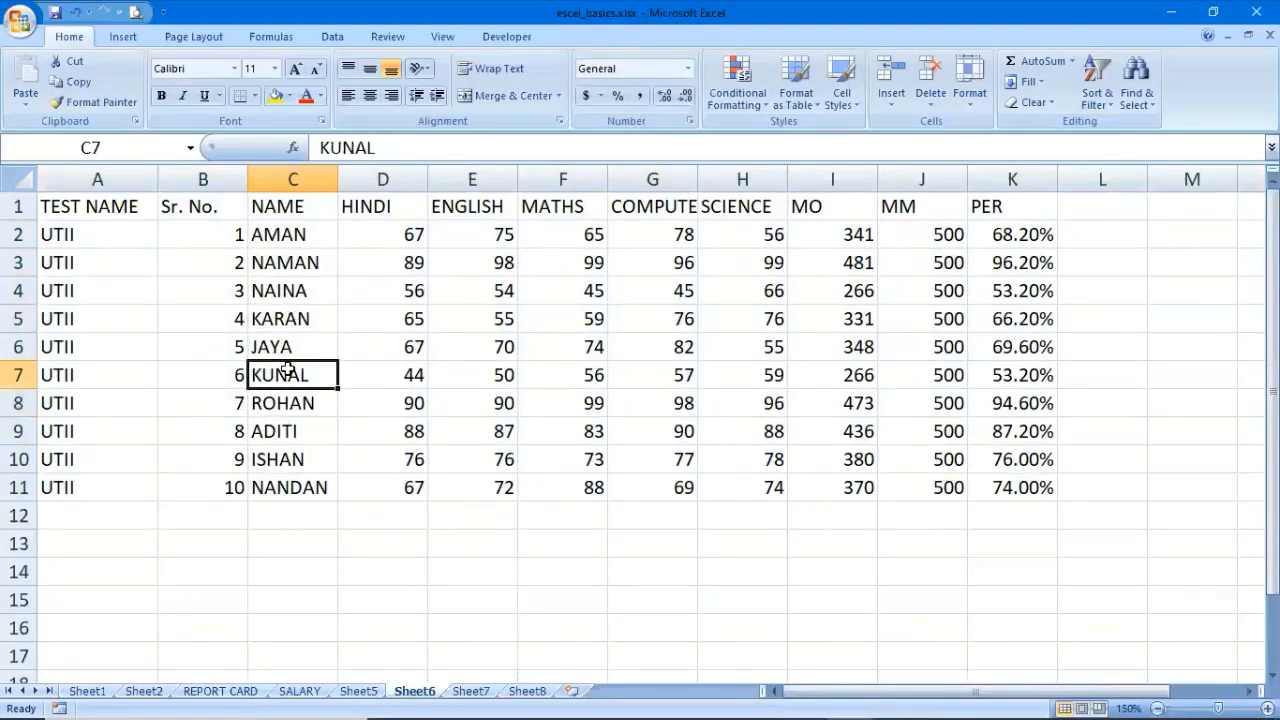
click(288, 279)
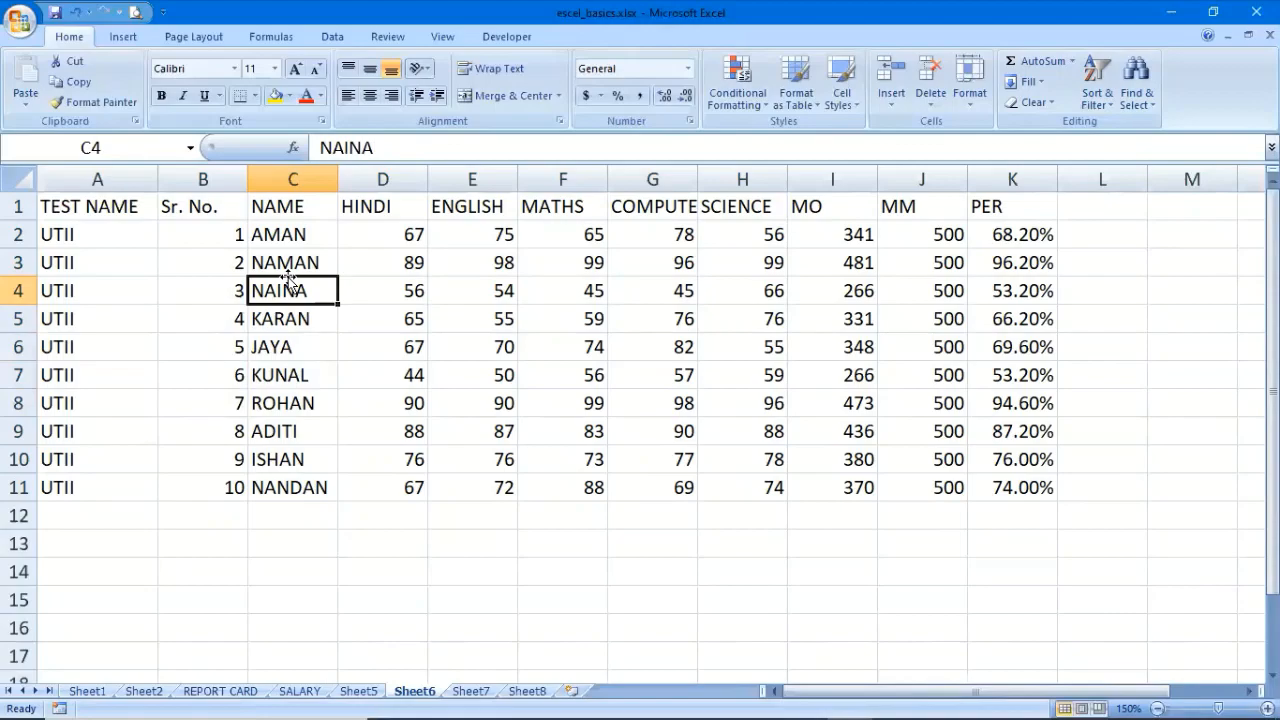
click(1097, 80)
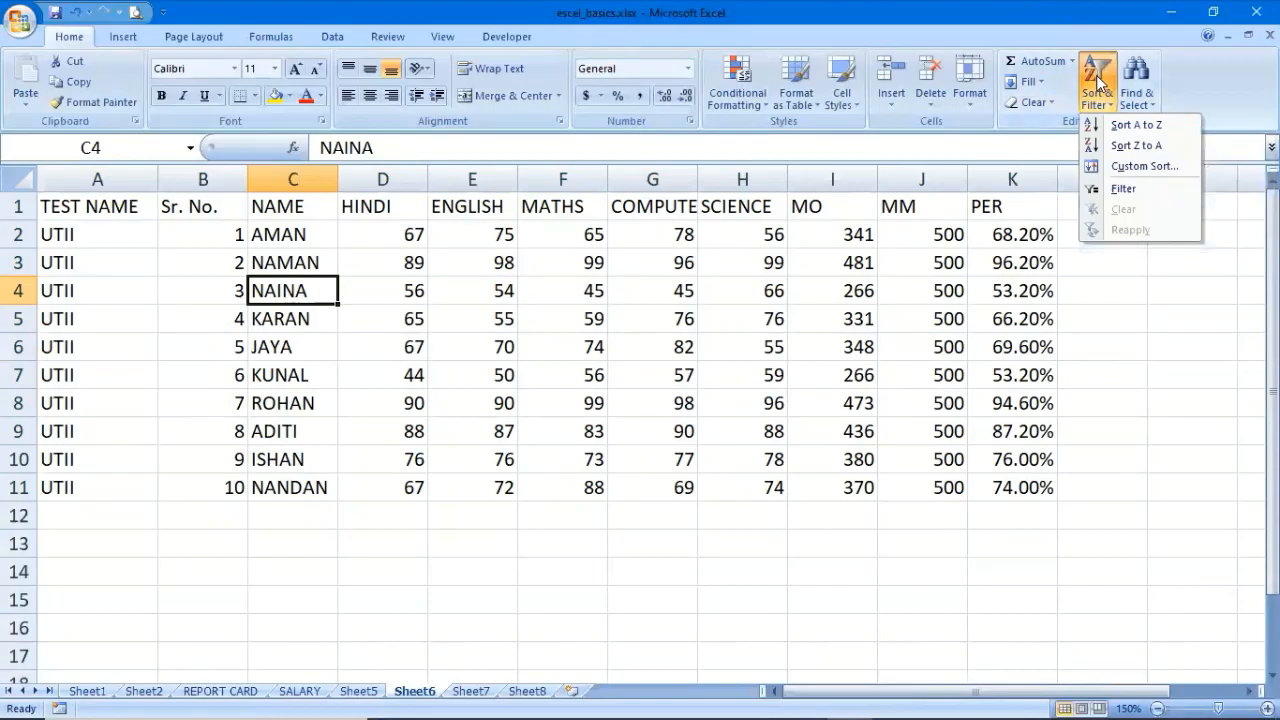
click(1141, 127)
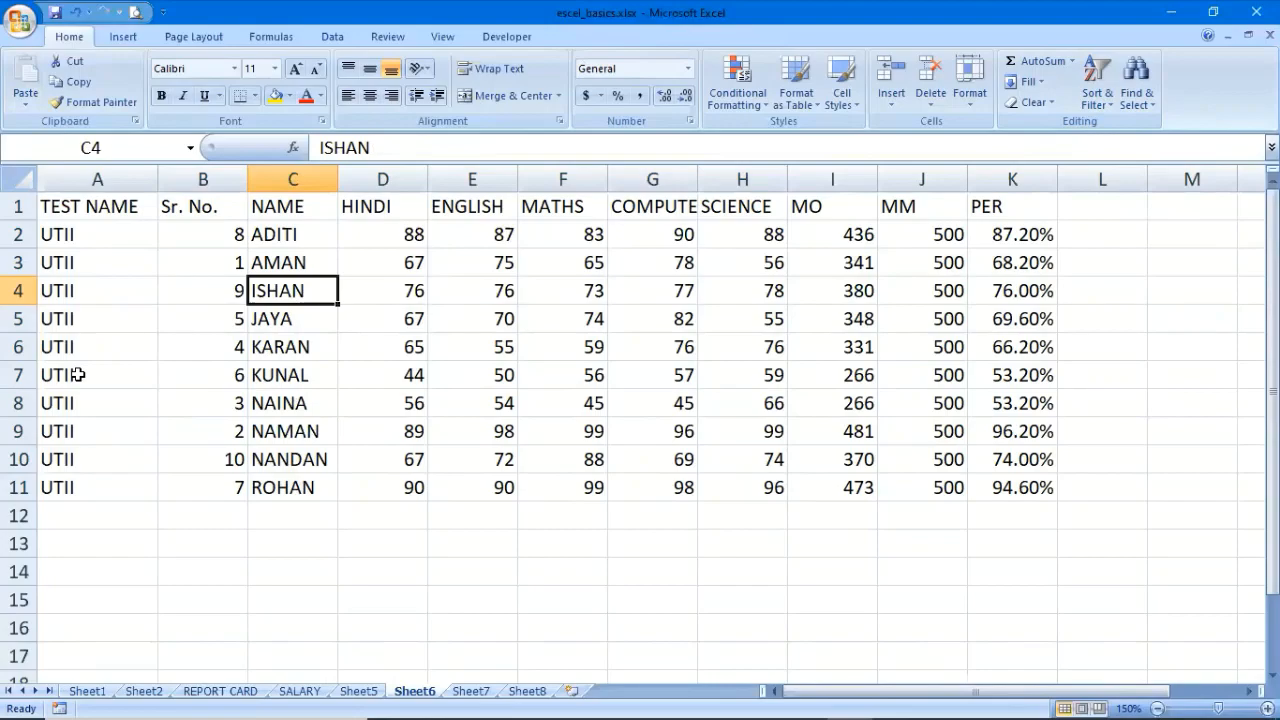
key(ctrl+z)
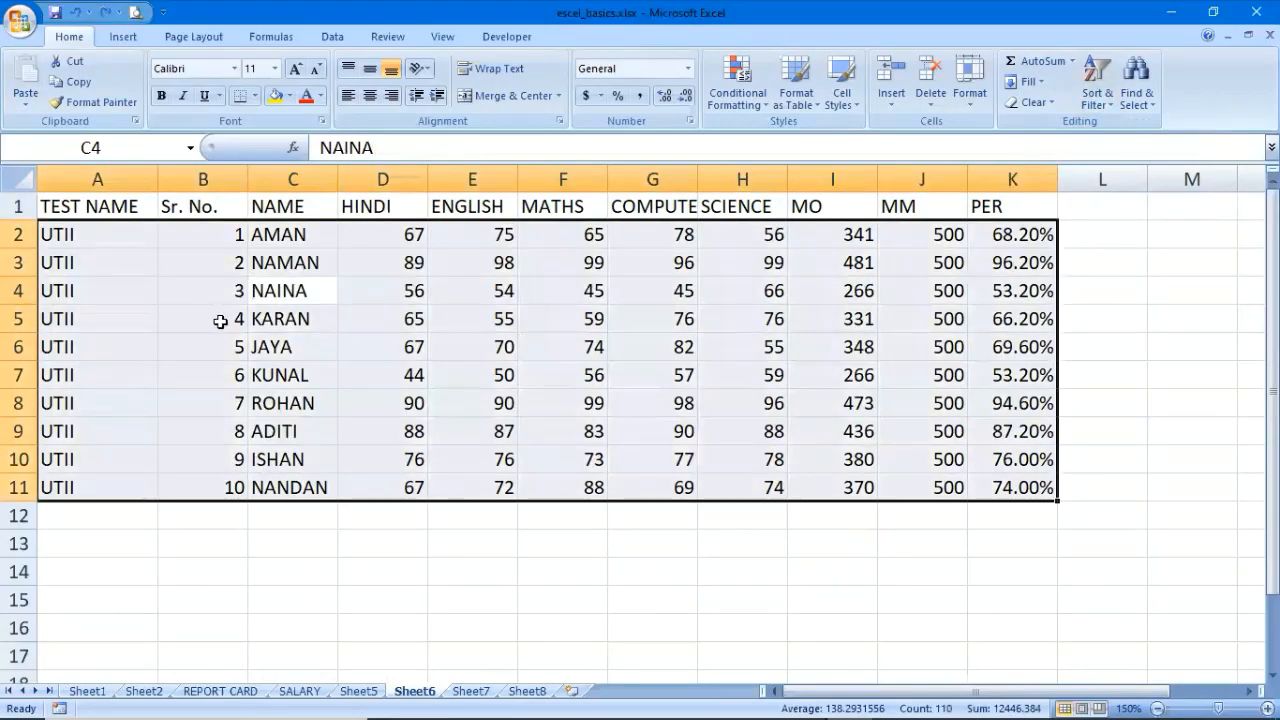
Sort the Sheet6 records by the NAME column from A to Z and check the row 3 student's percentage
click(283, 318)
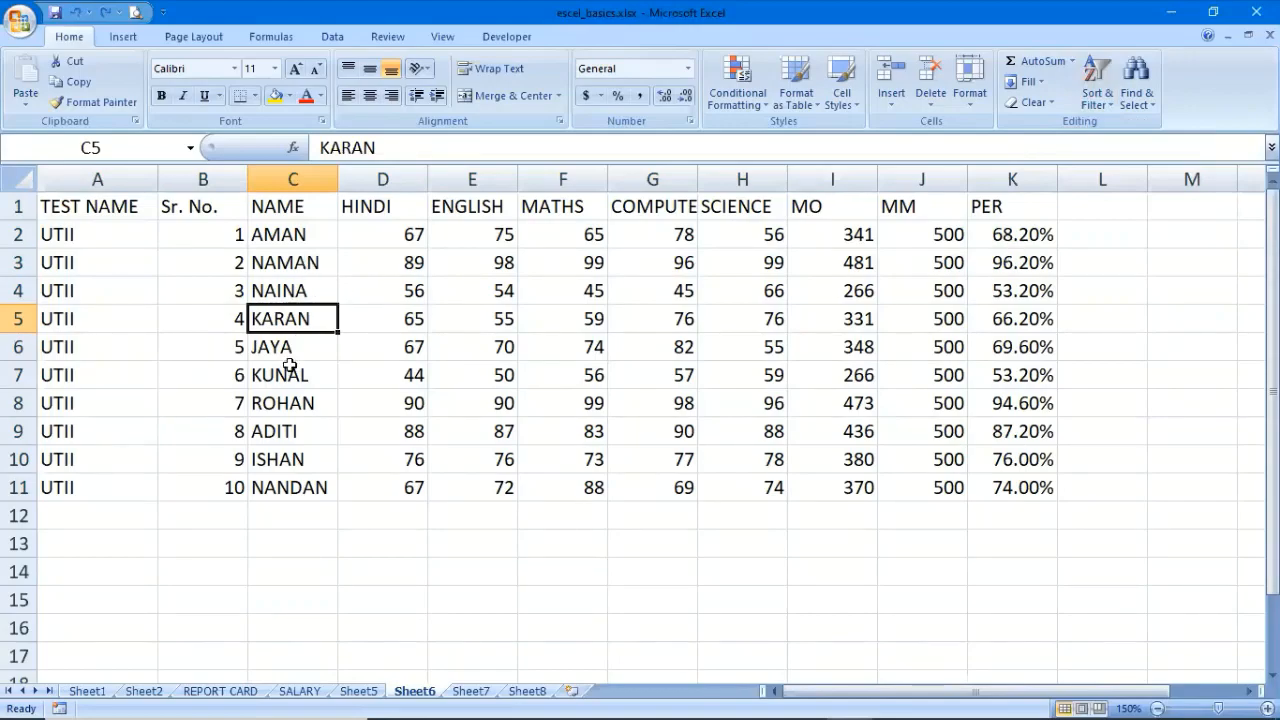
click(286, 246)
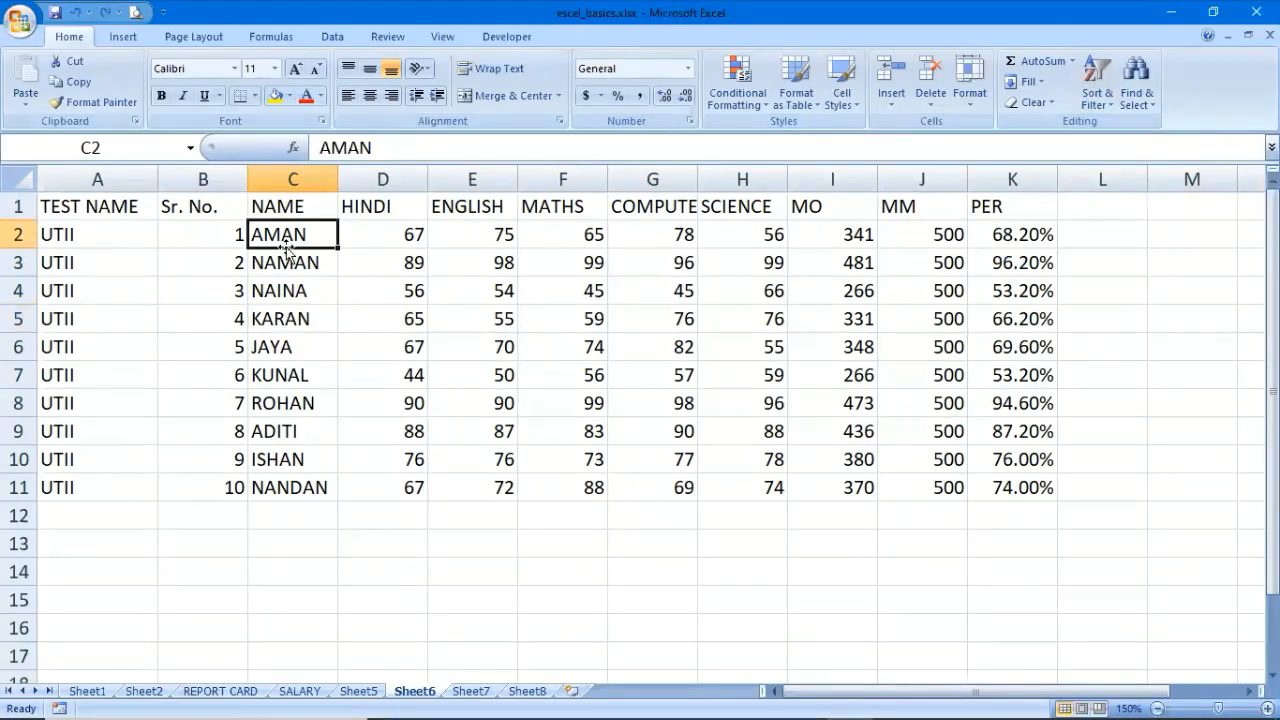
click(301, 341)
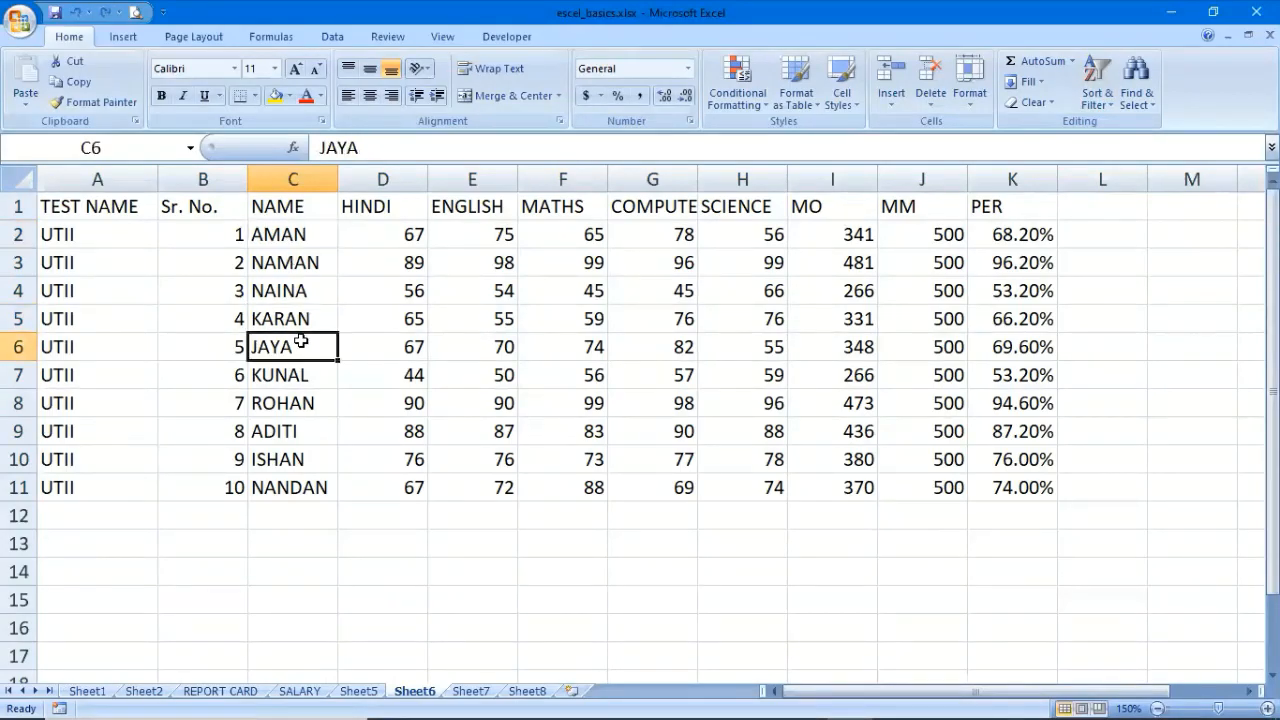
click(265, 405)
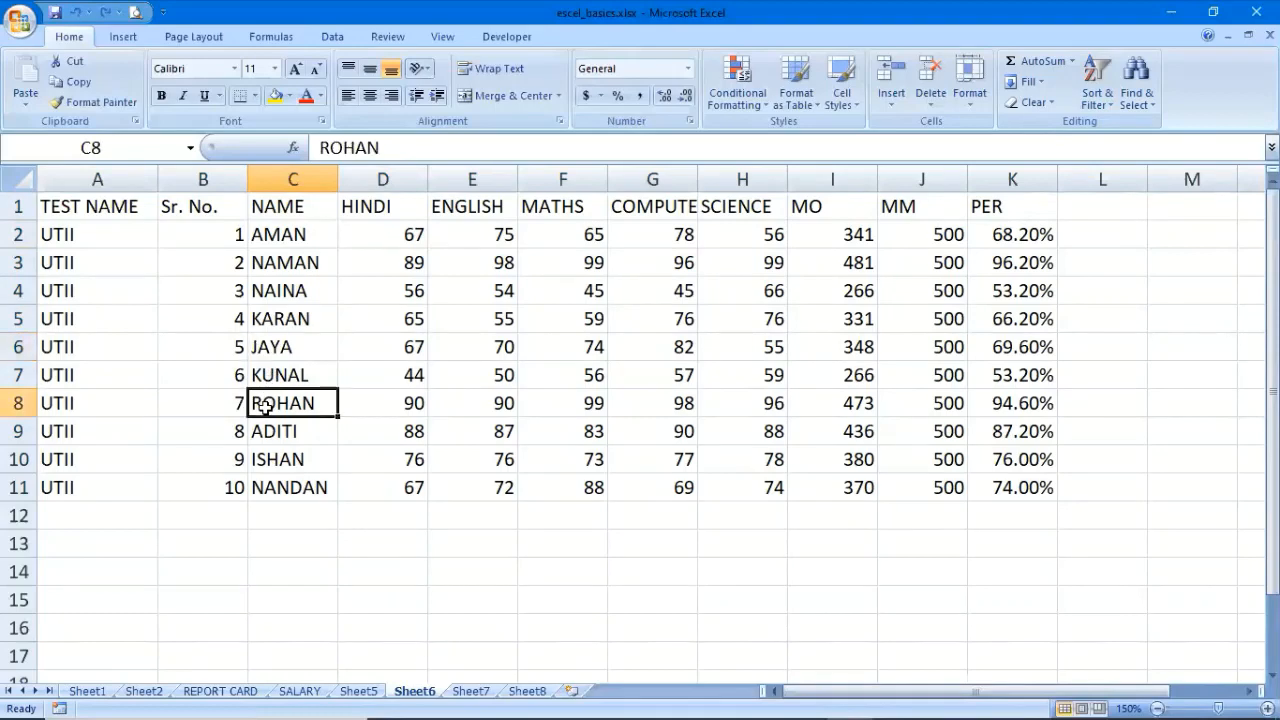
click(1097, 98)
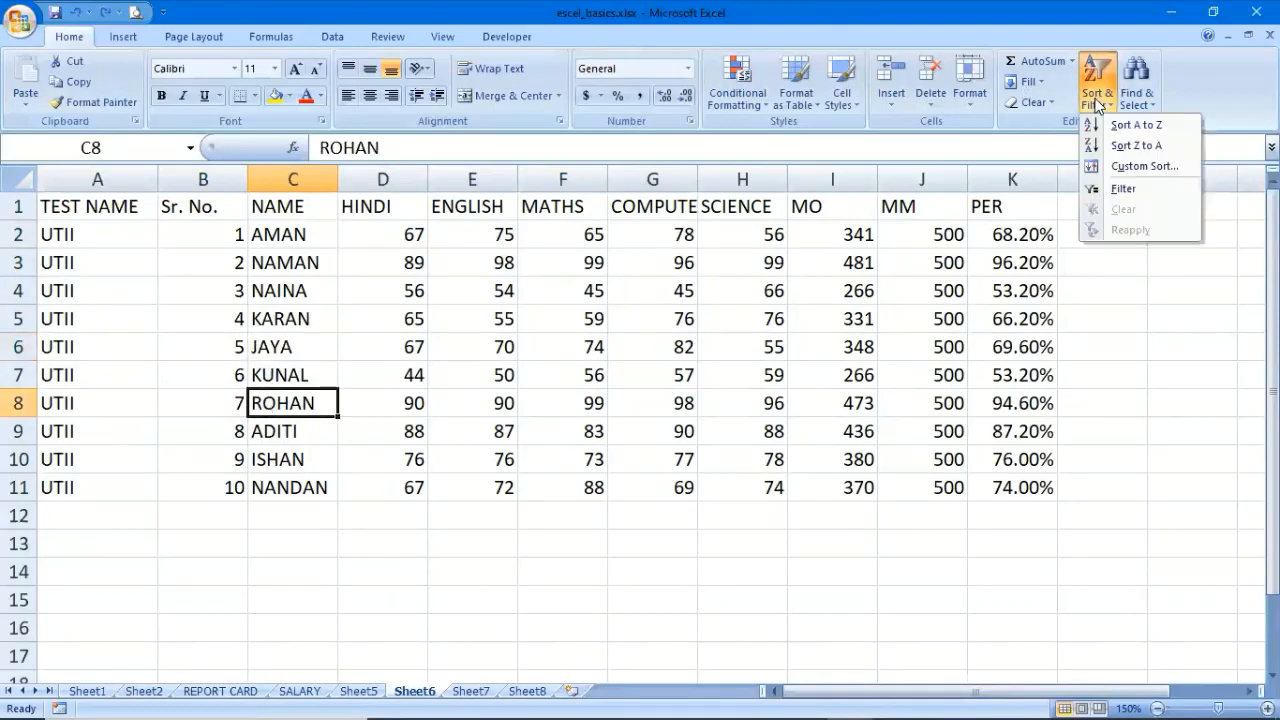
click(1152, 128)
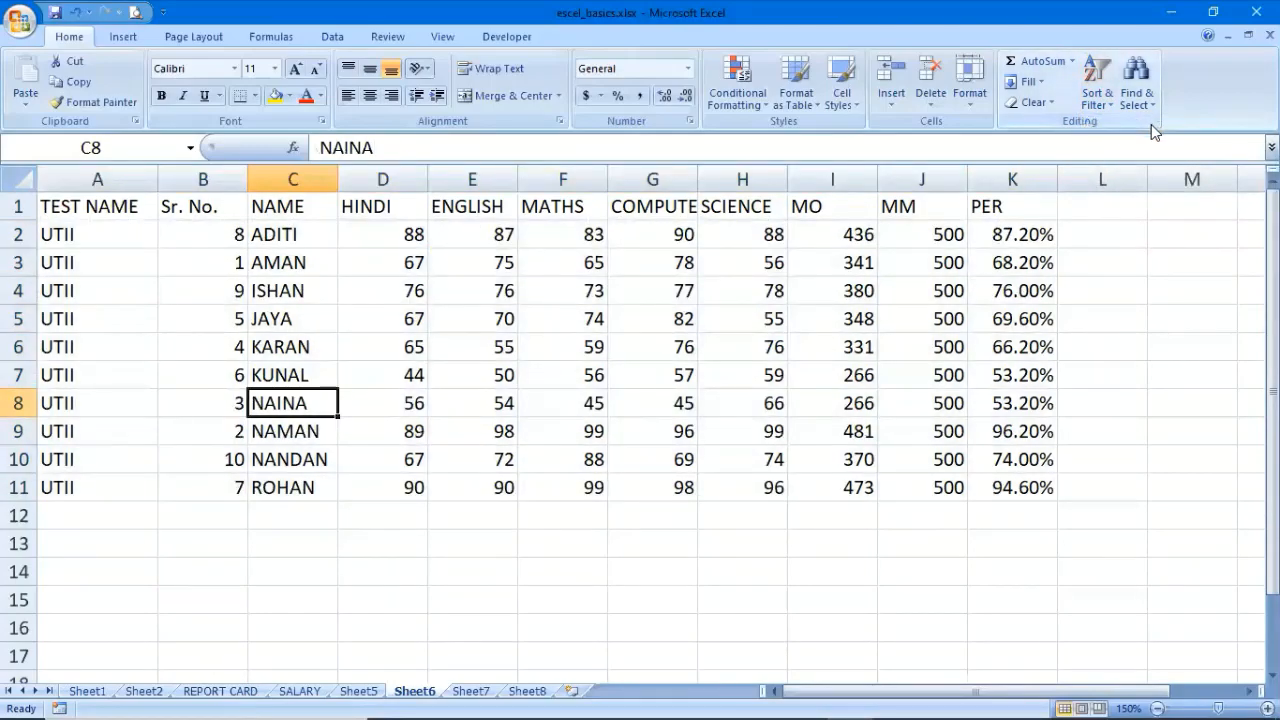
click(289, 262)
click(992, 262)
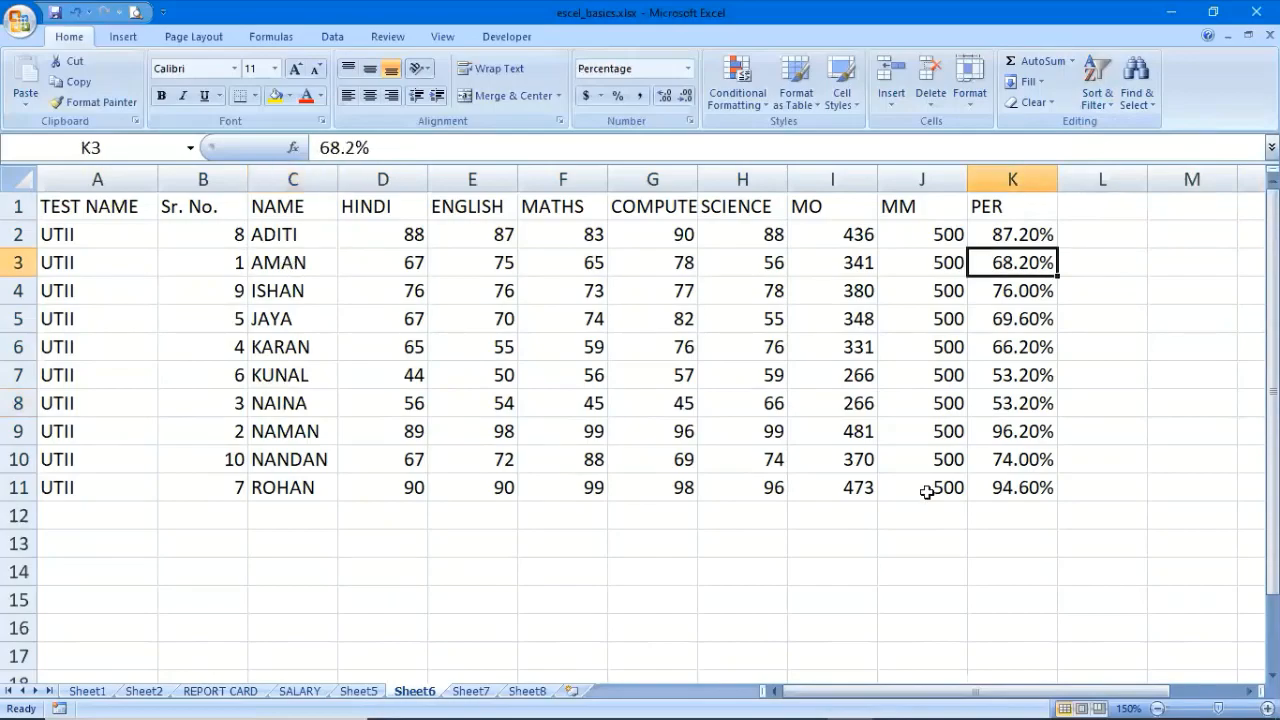
click(284, 241)
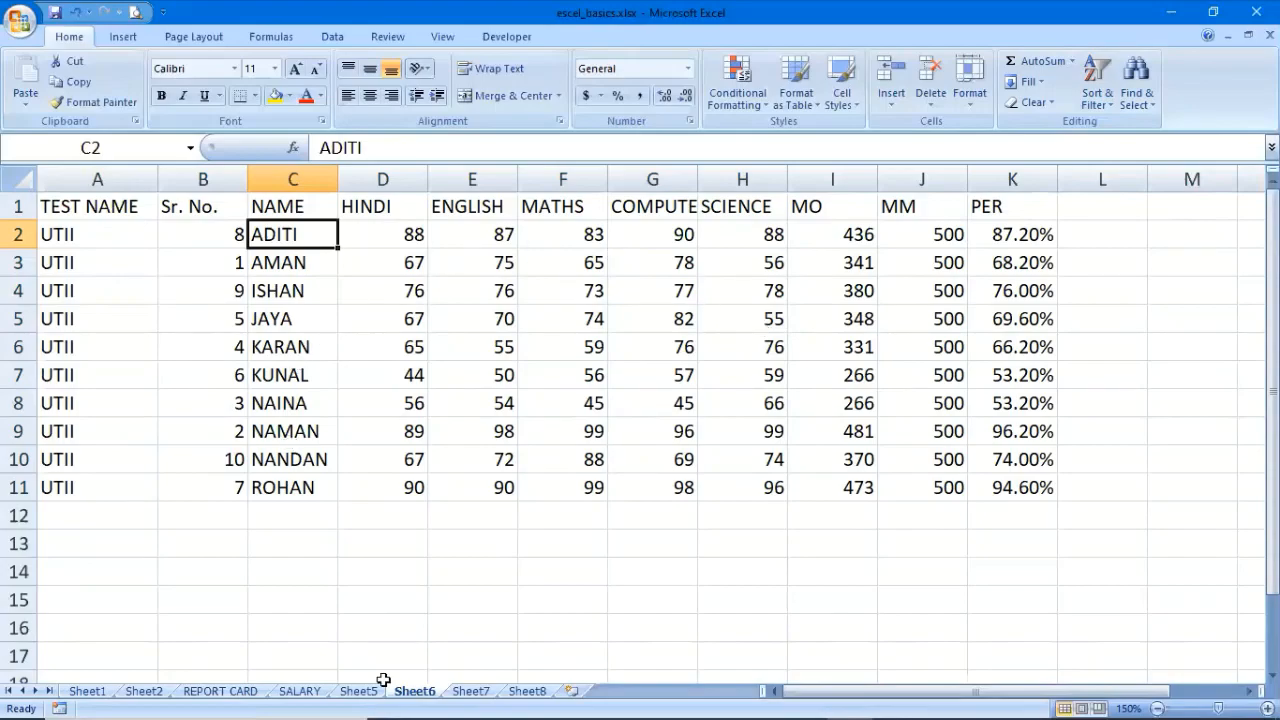
Try sorting the Sheet6 records by the Sr. No. column from smallest to largest
click(176, 242)
click(203, 337)
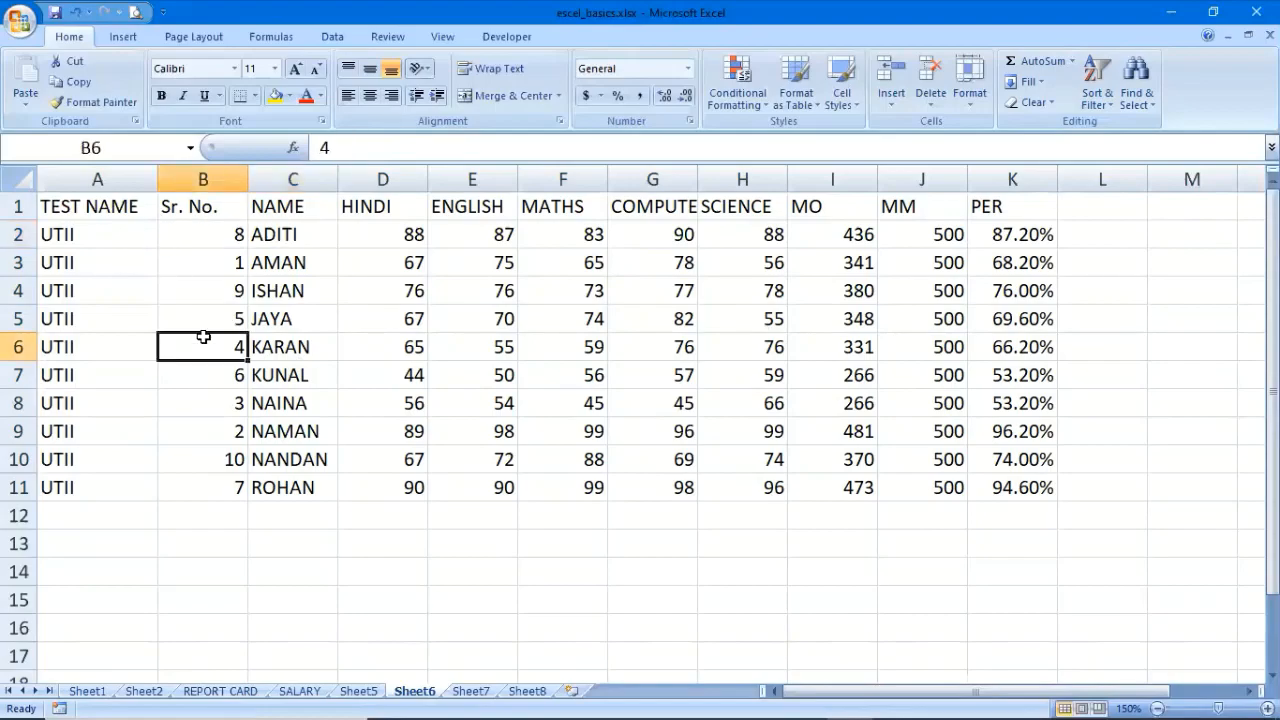
click(212, 412)
click(215, 484)
click(209, 234)
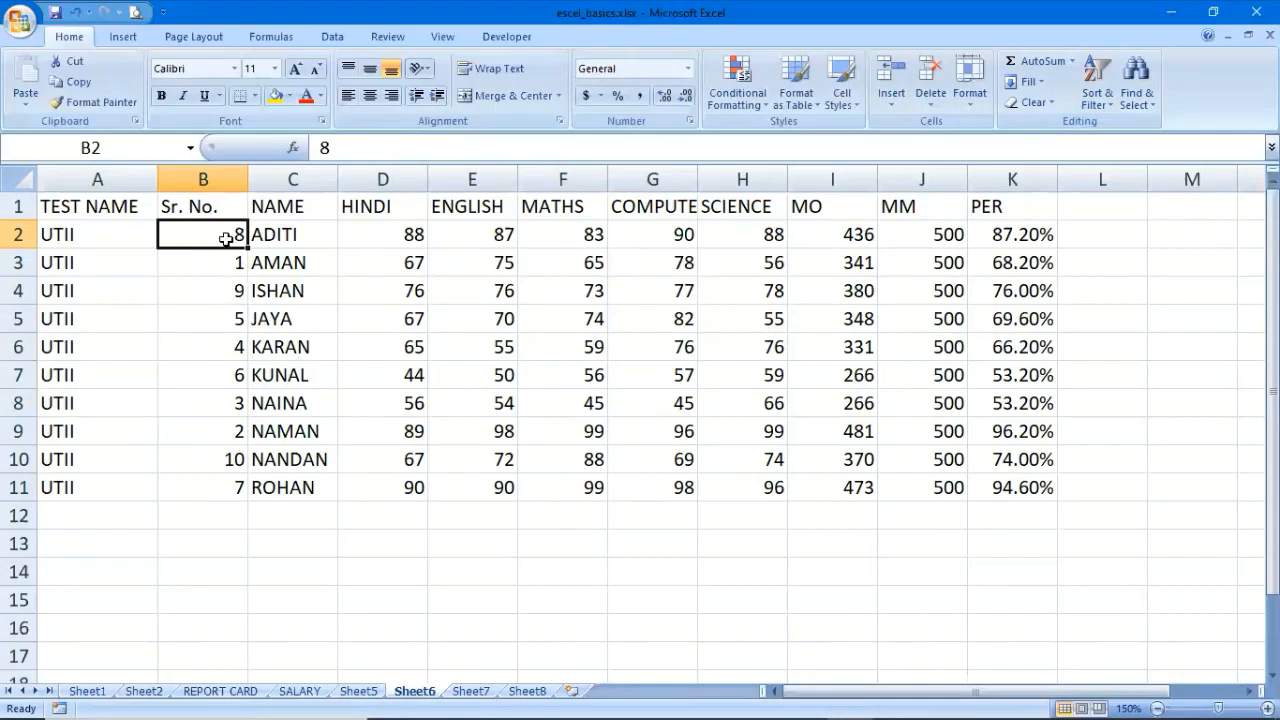
click(1092, 98)
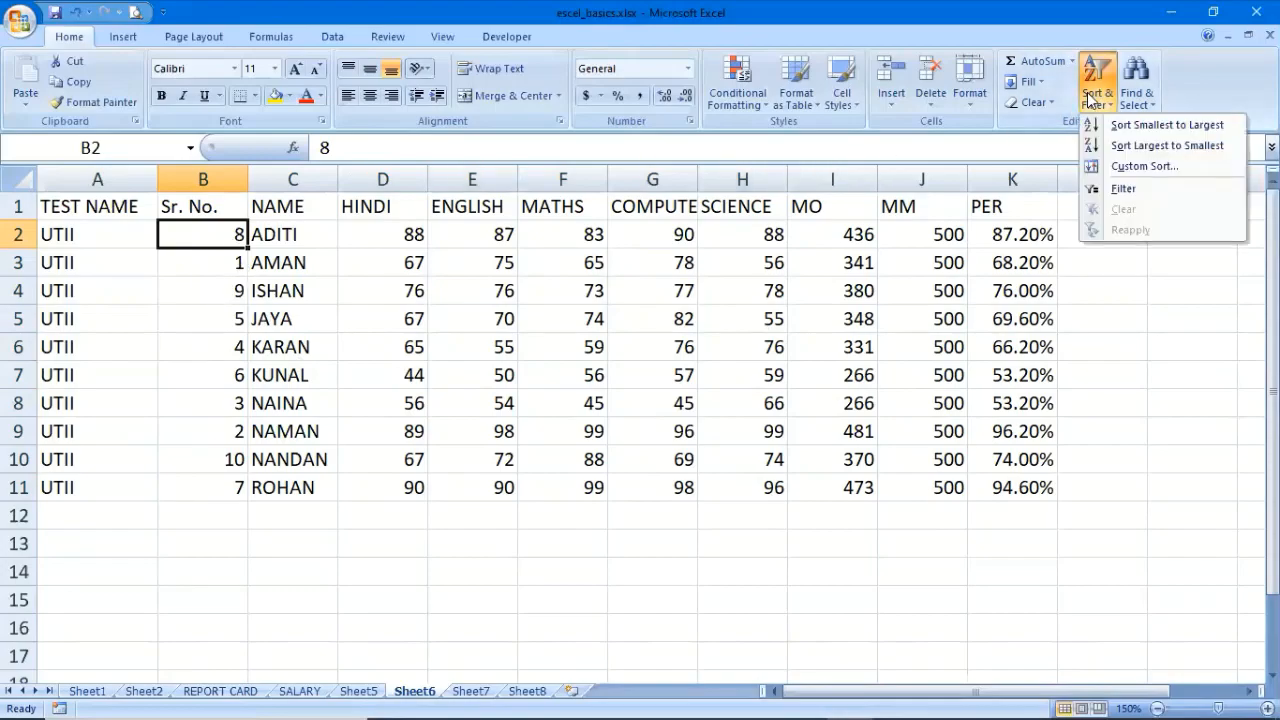
click(1128, 128)
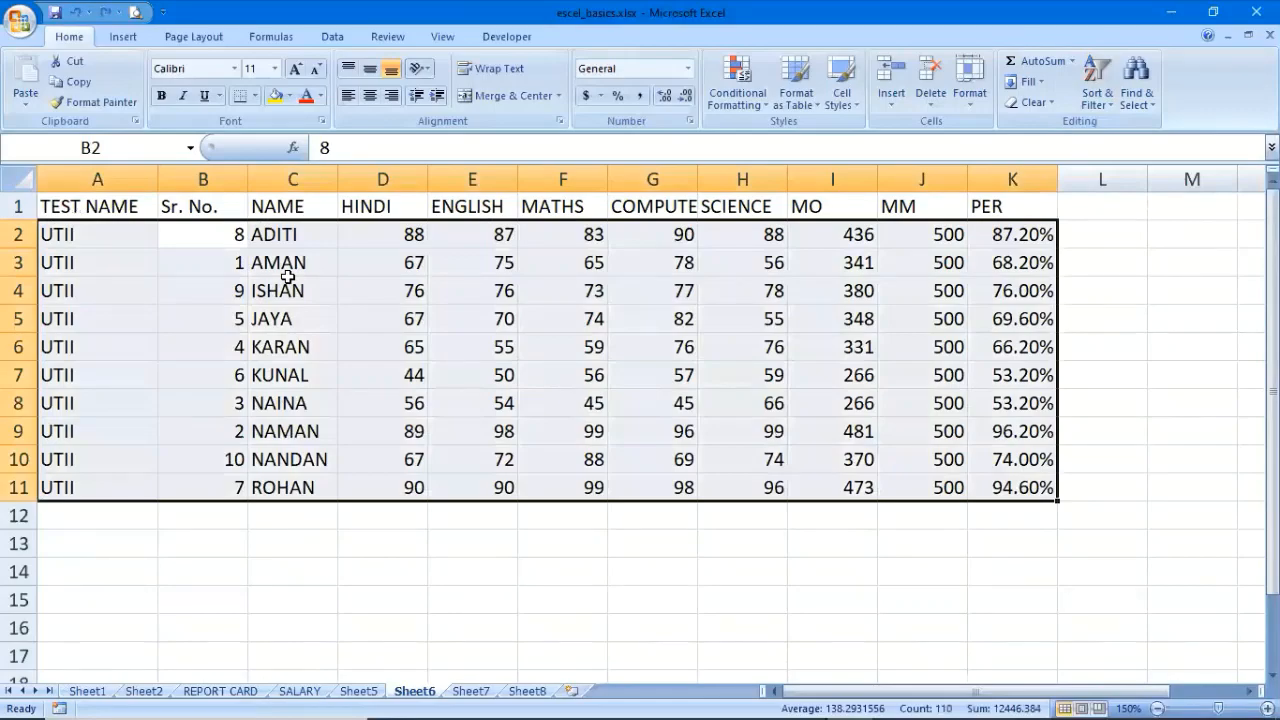
click(287, 278)
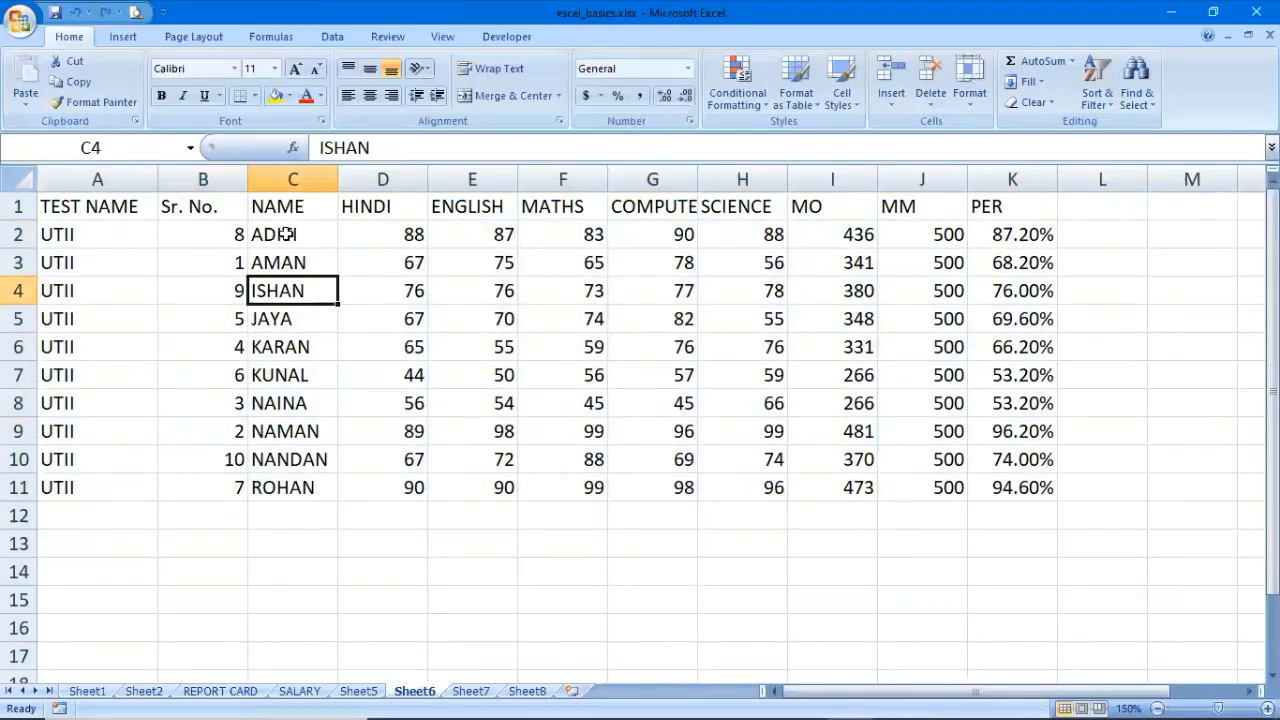
click(213, 231)
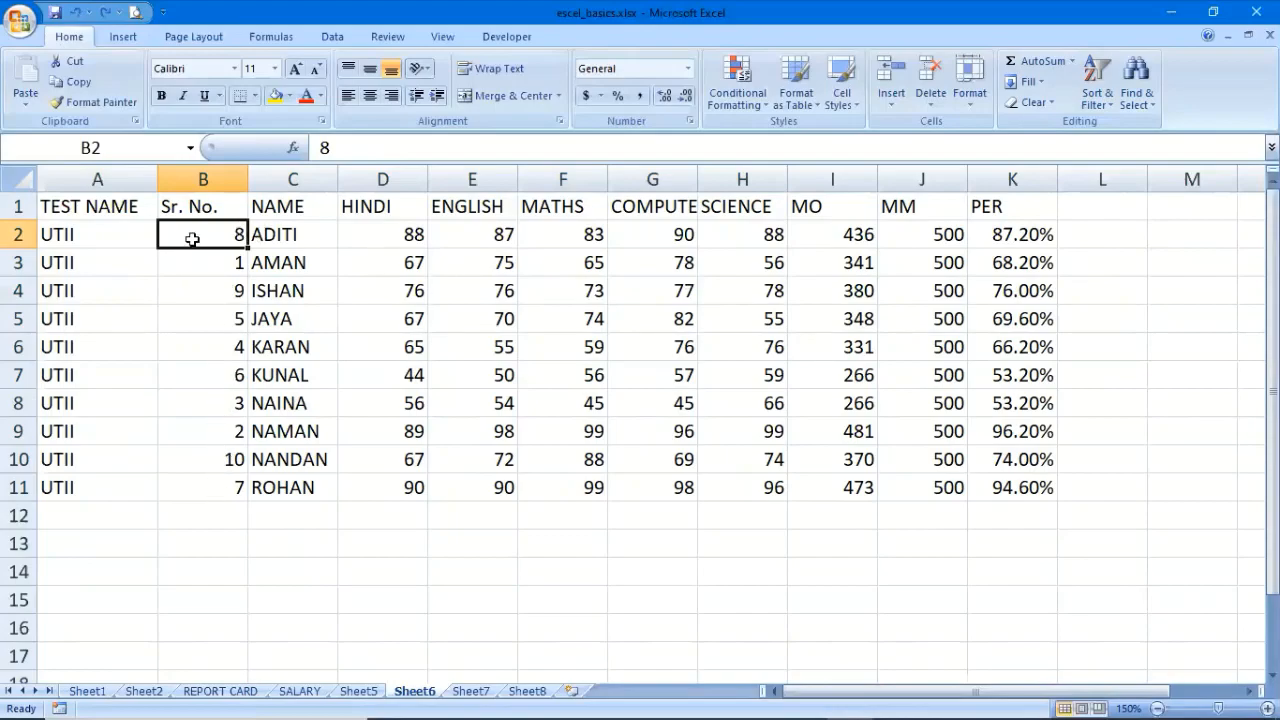
drag(192, 238, 212, 476)
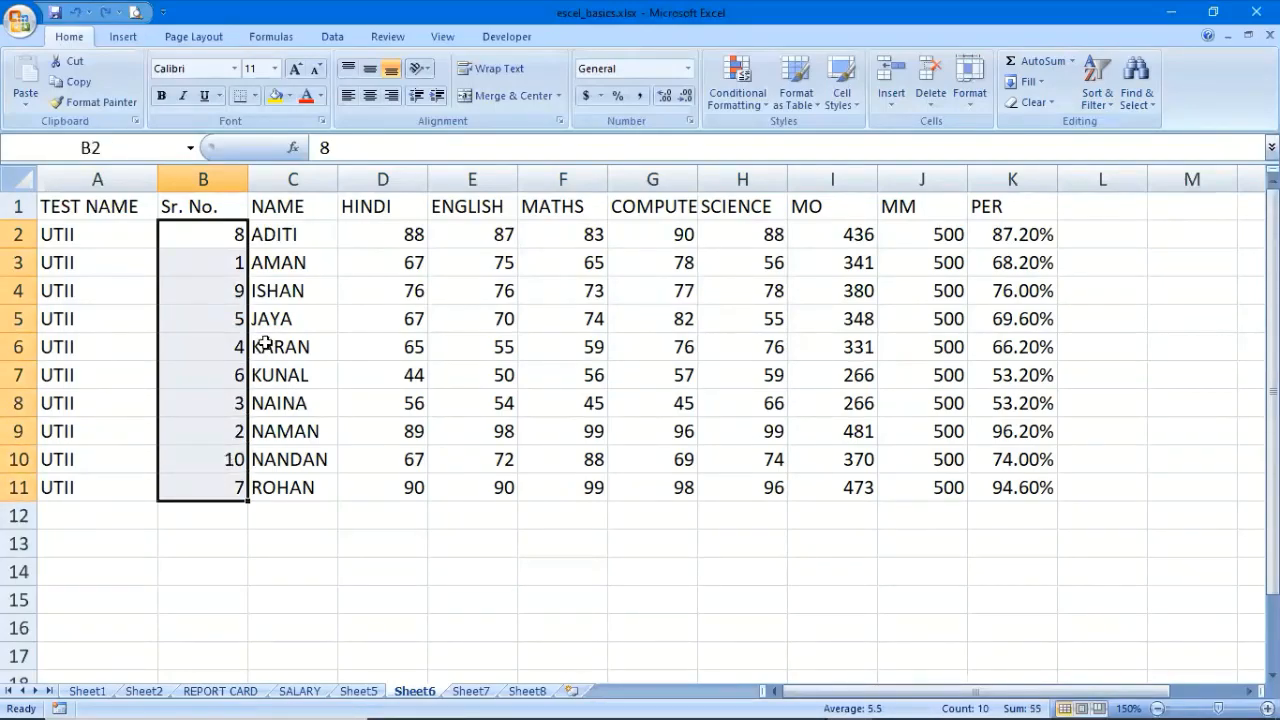
click(266, 291)
click(264, 346)
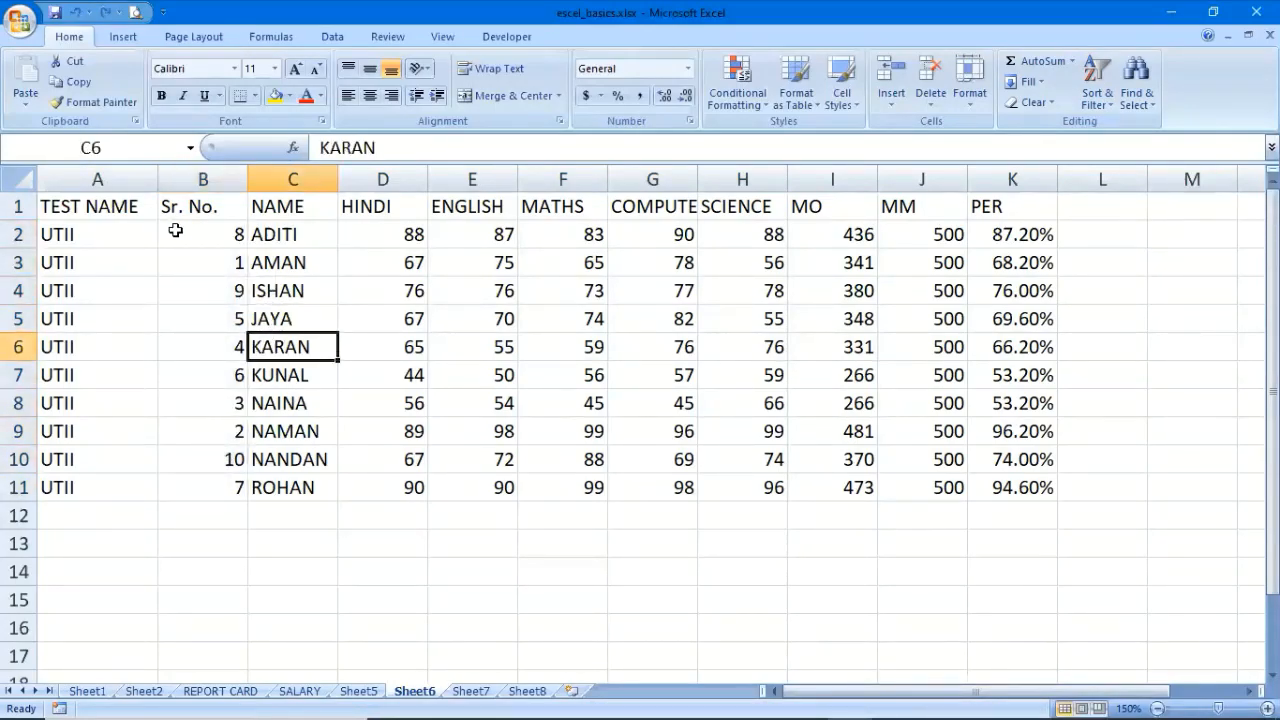
Custom-sort only the Sr. No. values in B2:B11 from smallest to largest, continuing with the current selection instead of expanding it
drag(176, 231, 188, 487)
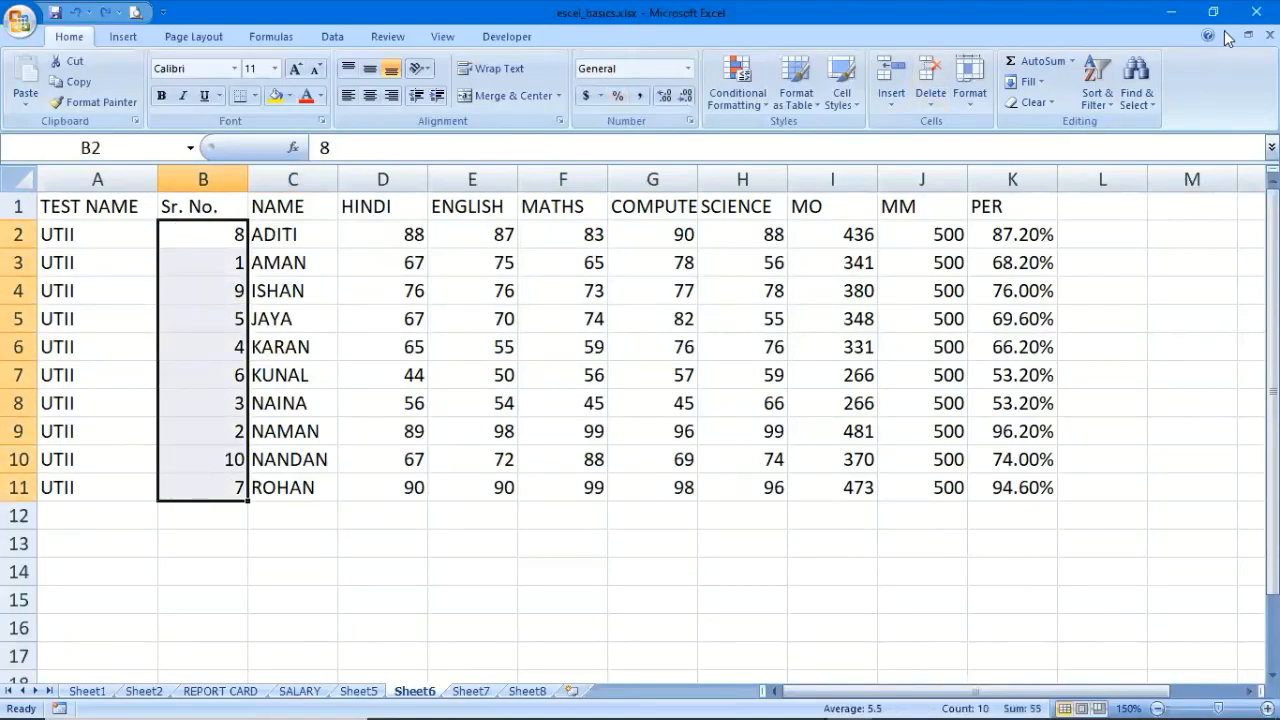
click(1094, 104)
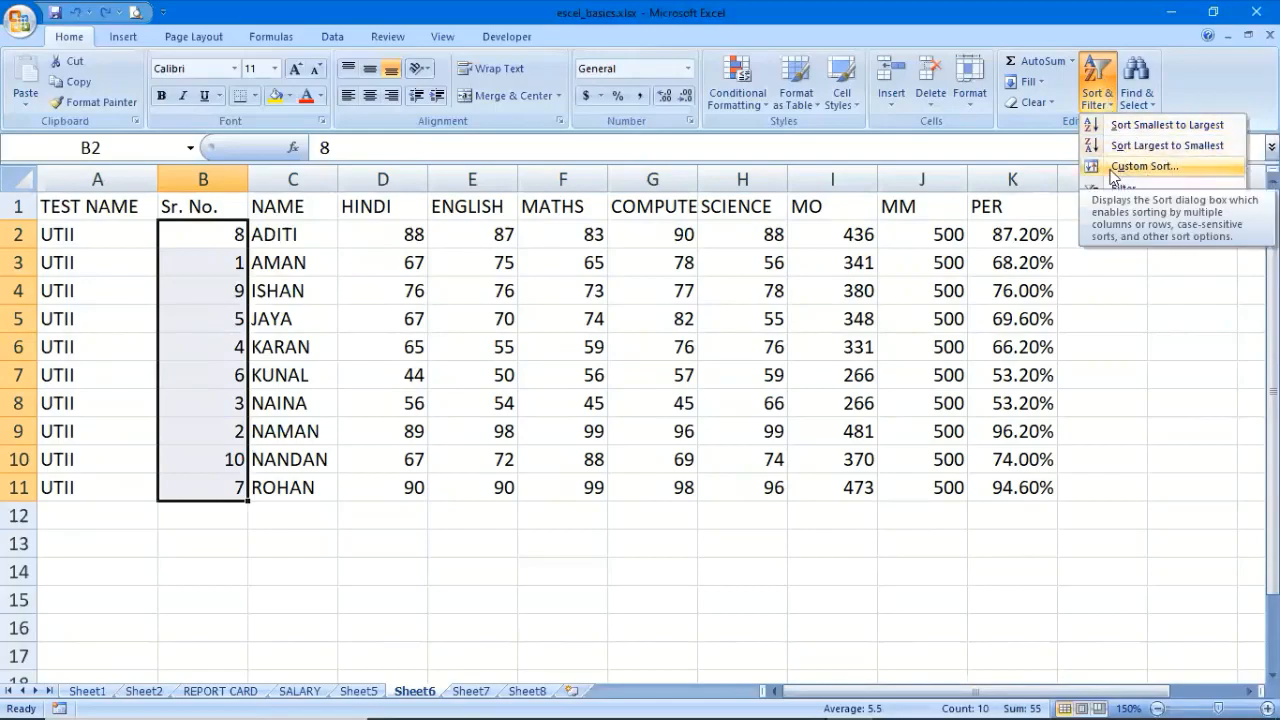
click(1137, 167)
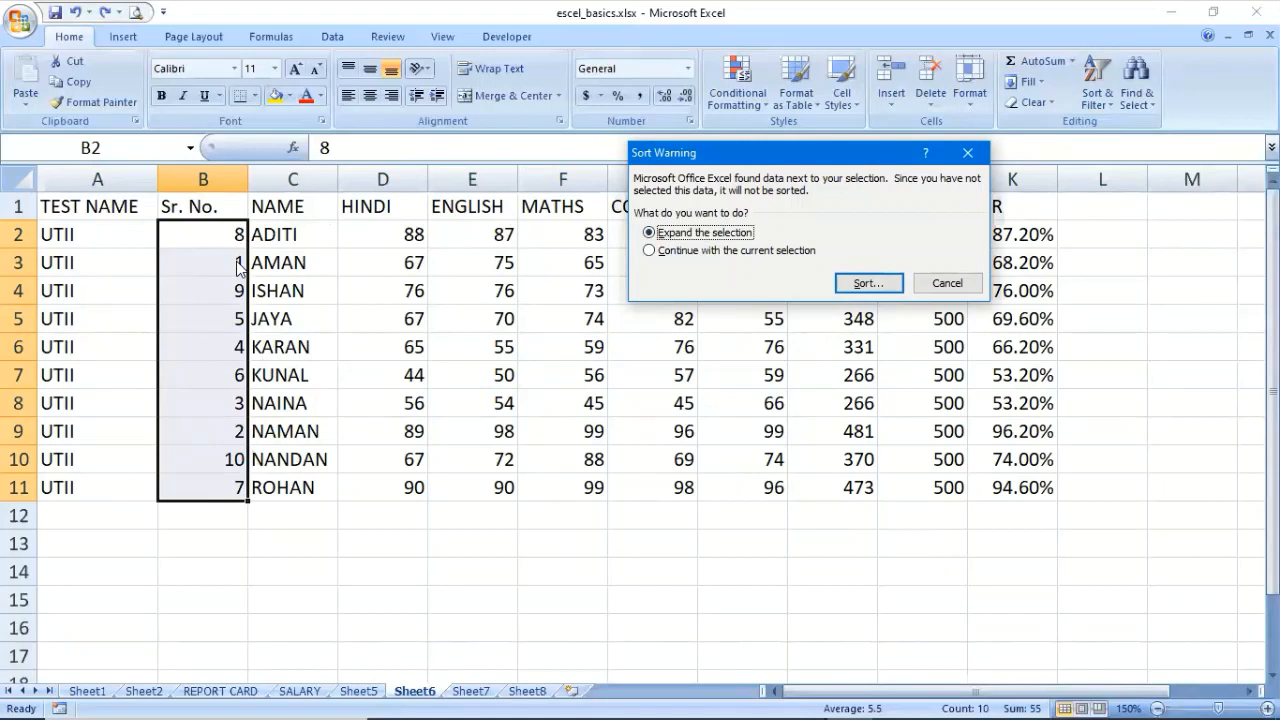
click(652, 255)
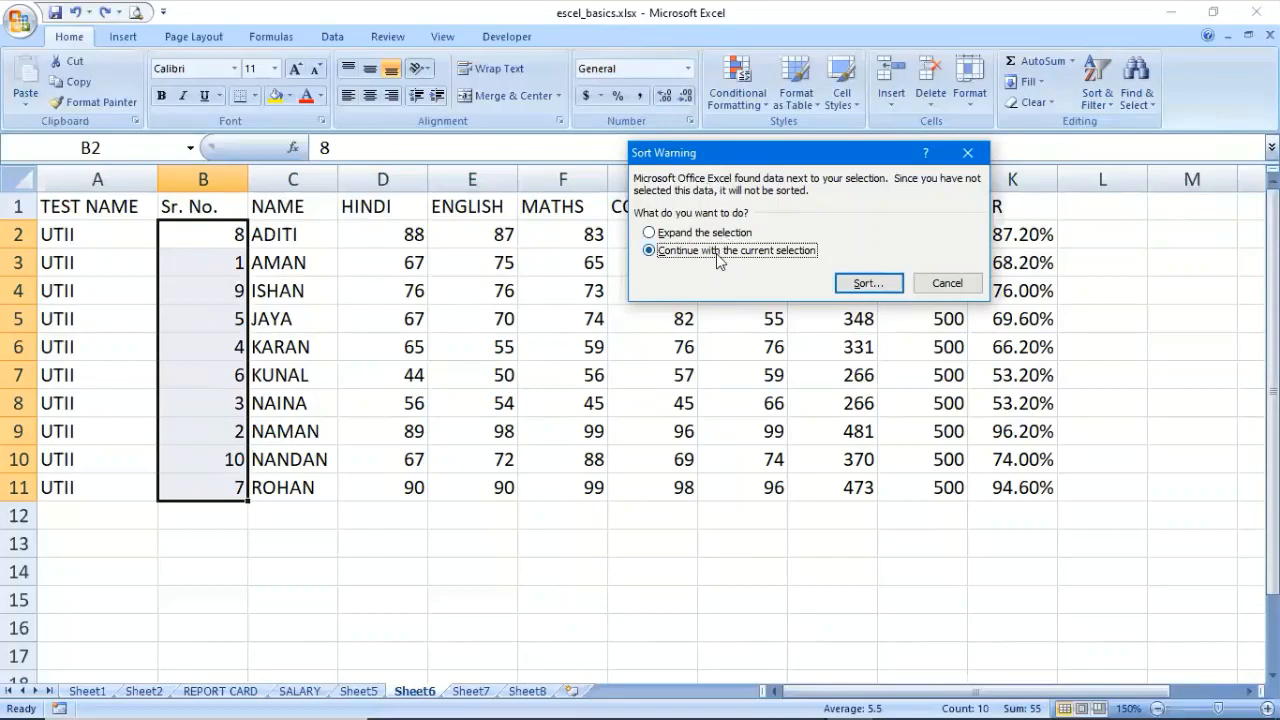
click(868, 284)
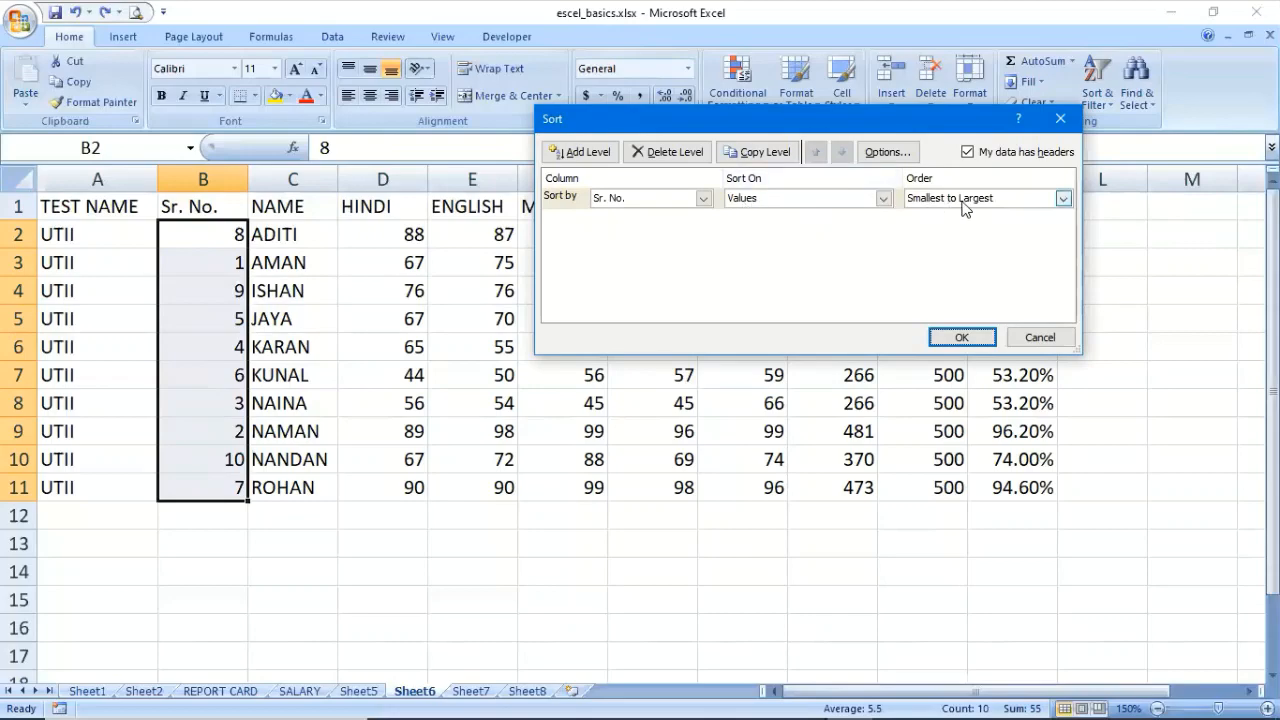
click(955, 338)
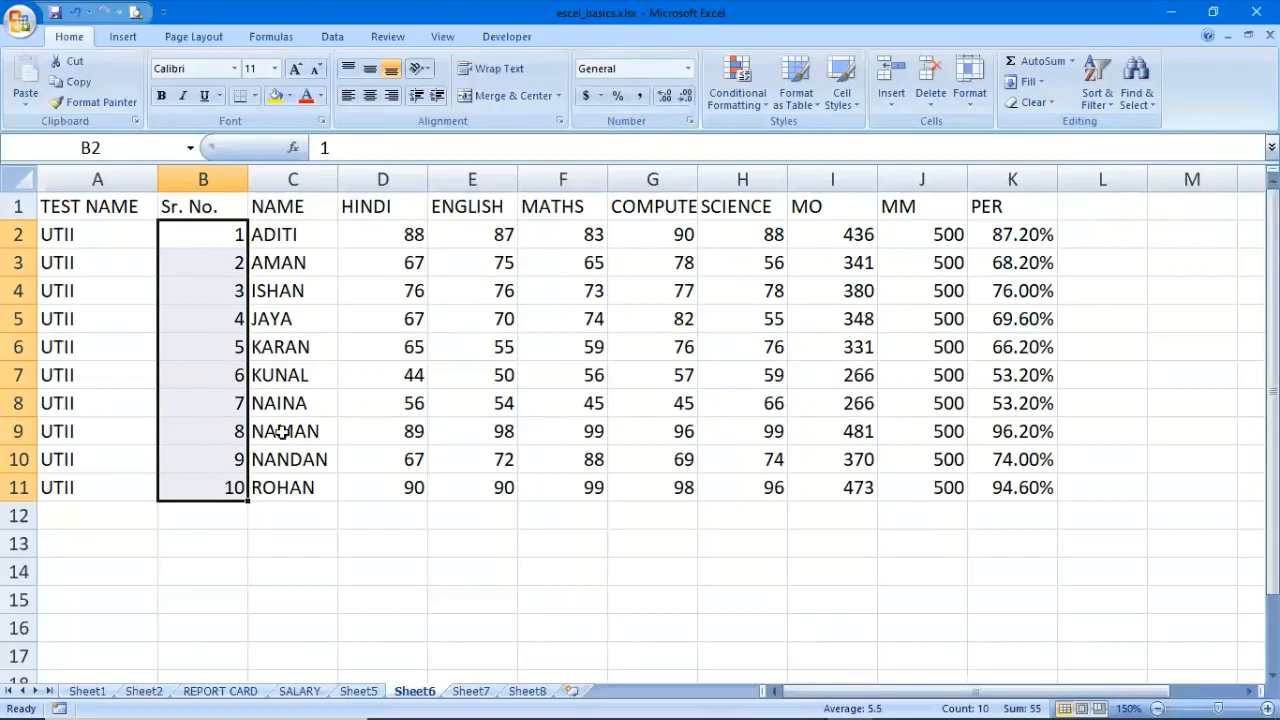
click(297, 238)
click(296, 293)
click(394, 316)
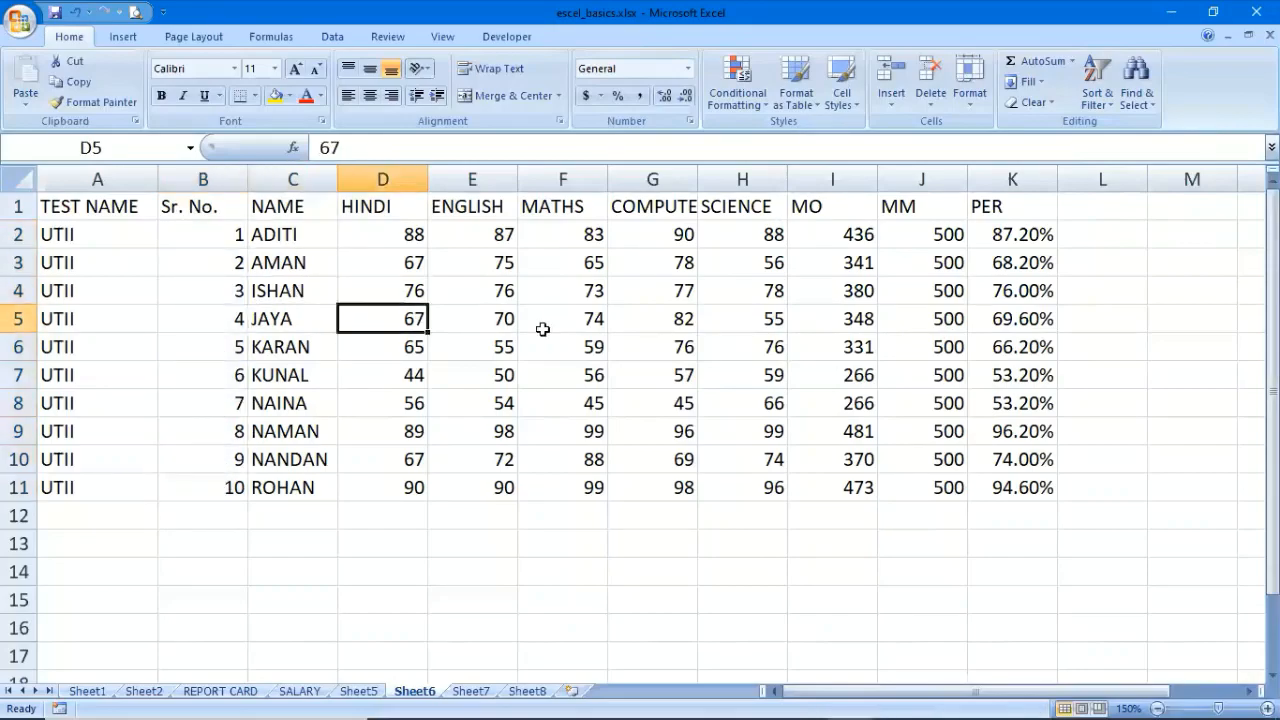
click(546, 330)
click(811, 364)
click(792, 424)
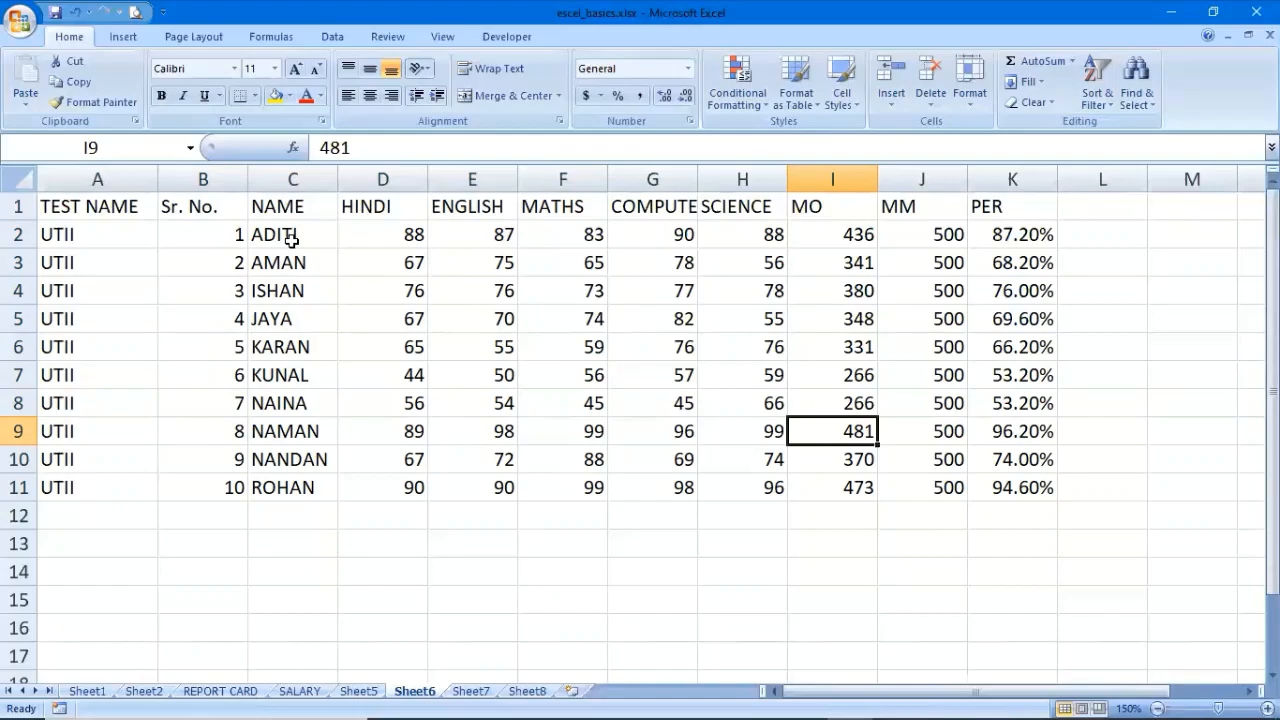
click(324, 396)
Switch to the REPORT CARD sheet and look through its student records for the different tests
click(251, 690)
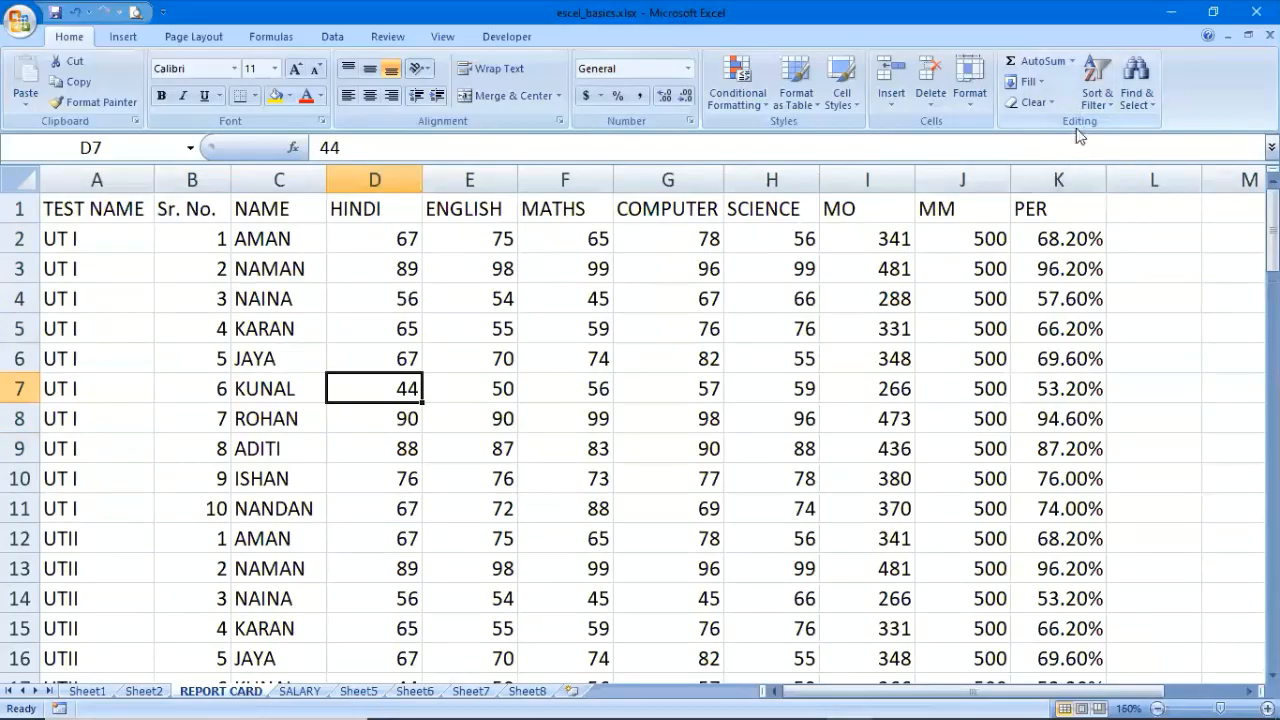
click(1140, 98)
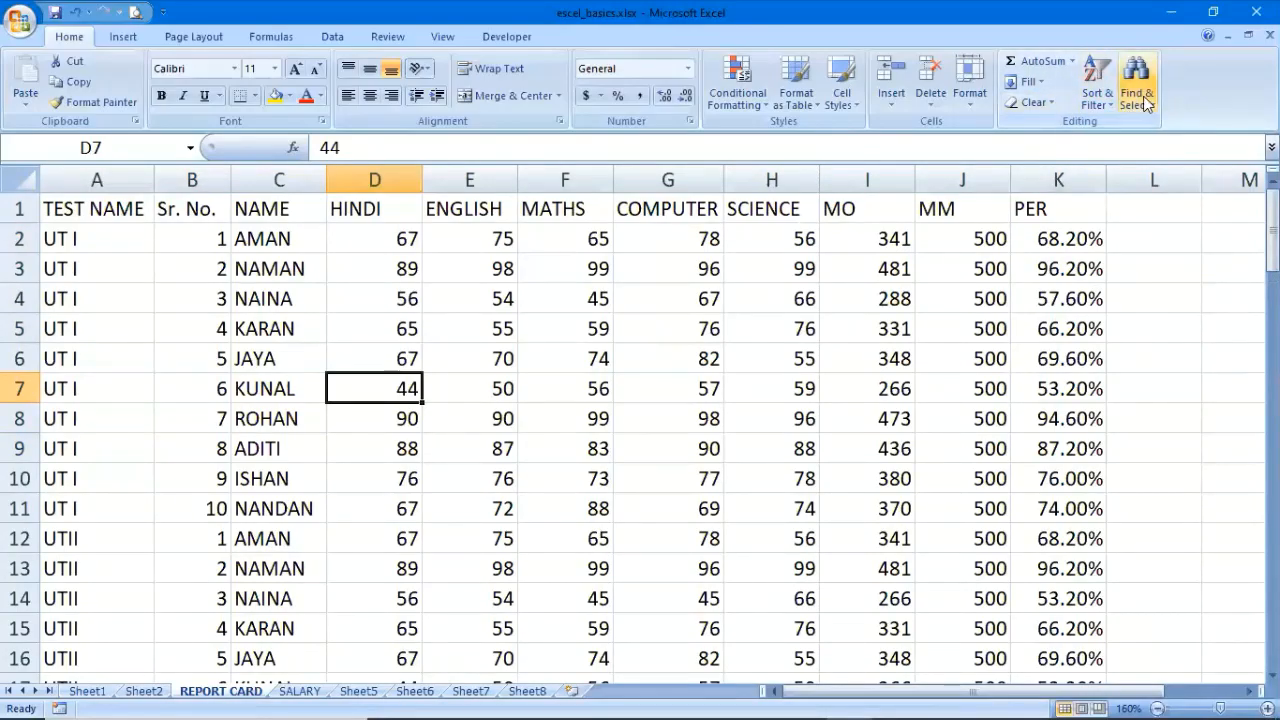
click(706, 294)
click(803, 315)
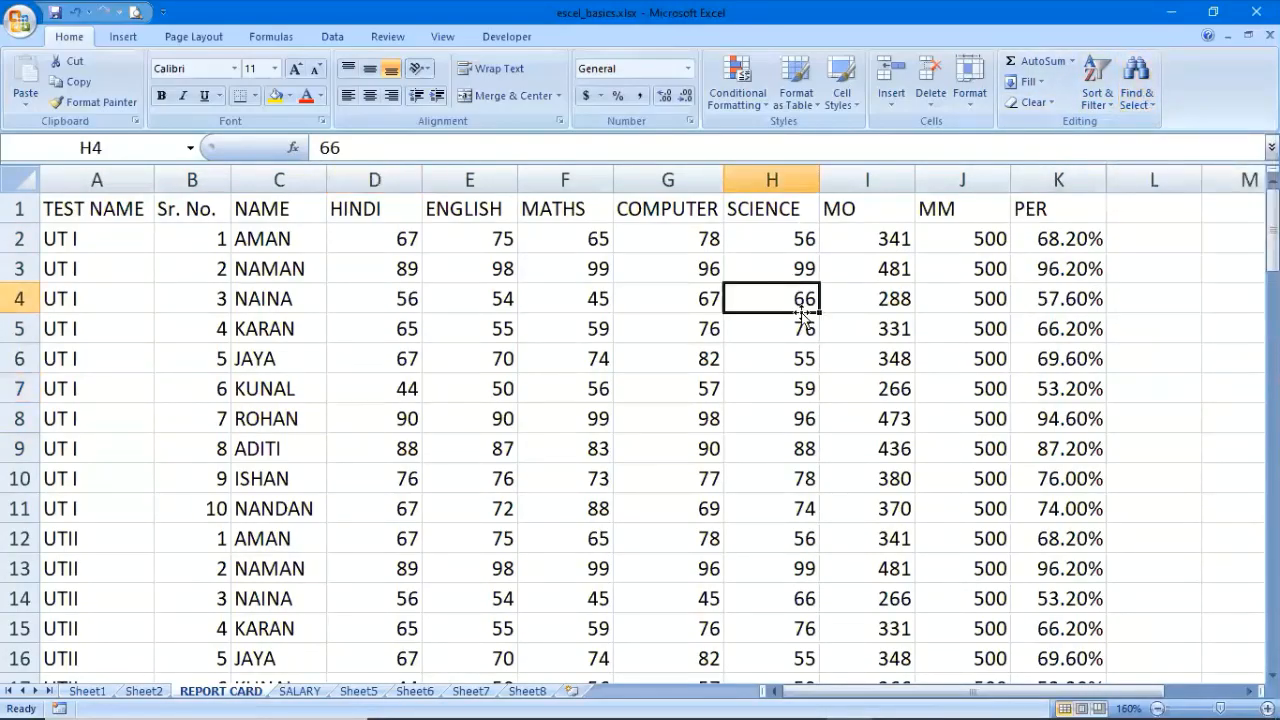
scroll(803, 320, down, 19)
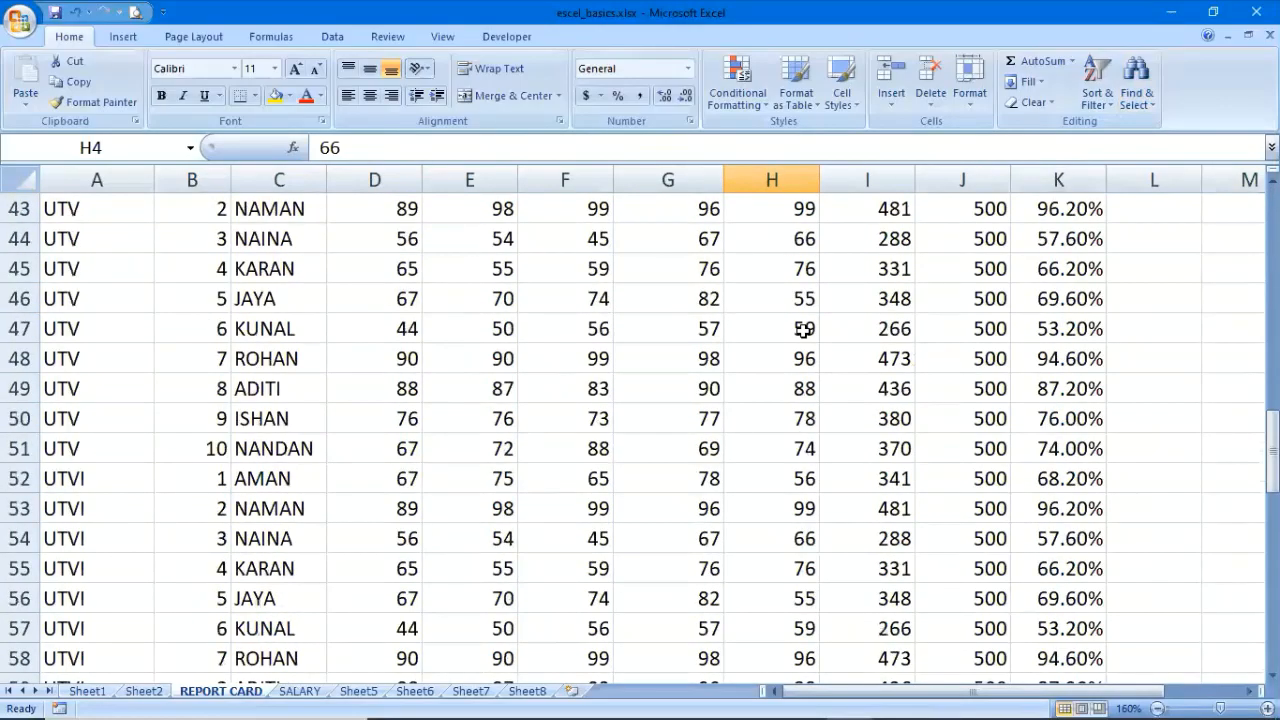
scroll(803, 331, up, 19)
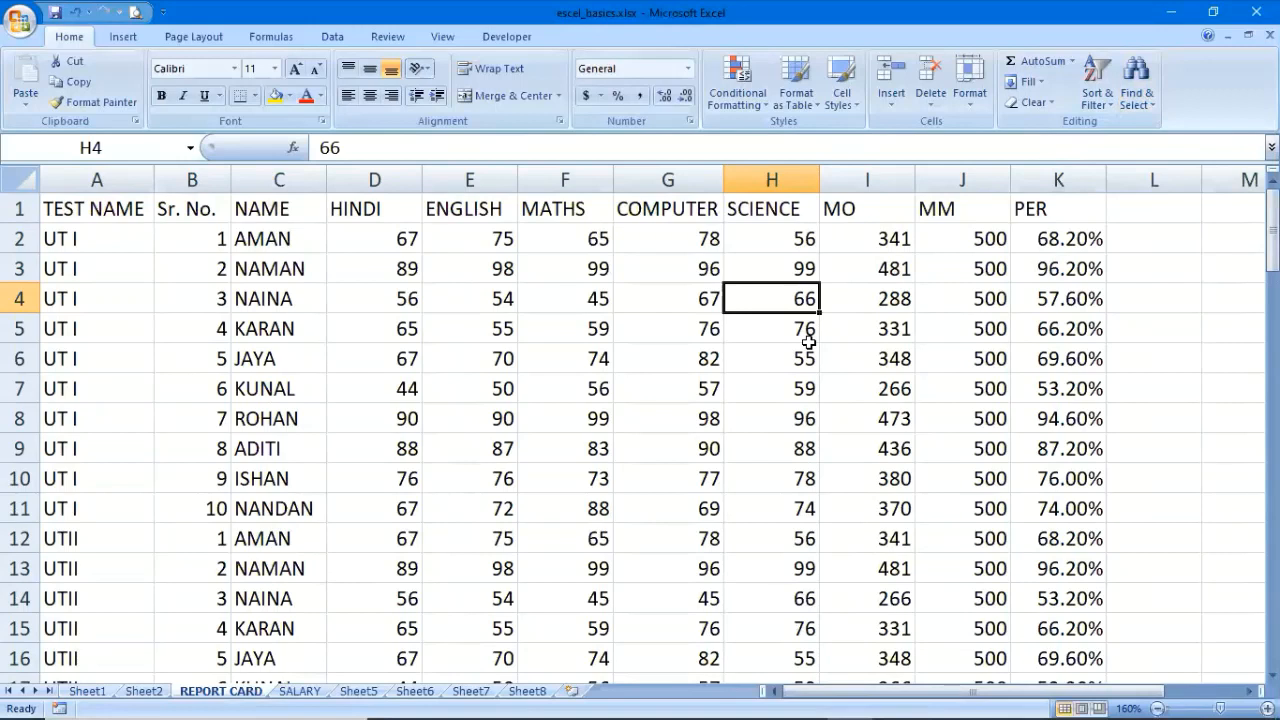
Search the REPORT CARD sheet for the row 4 student's name and step through the occurrences one by one
click(1135, 90)
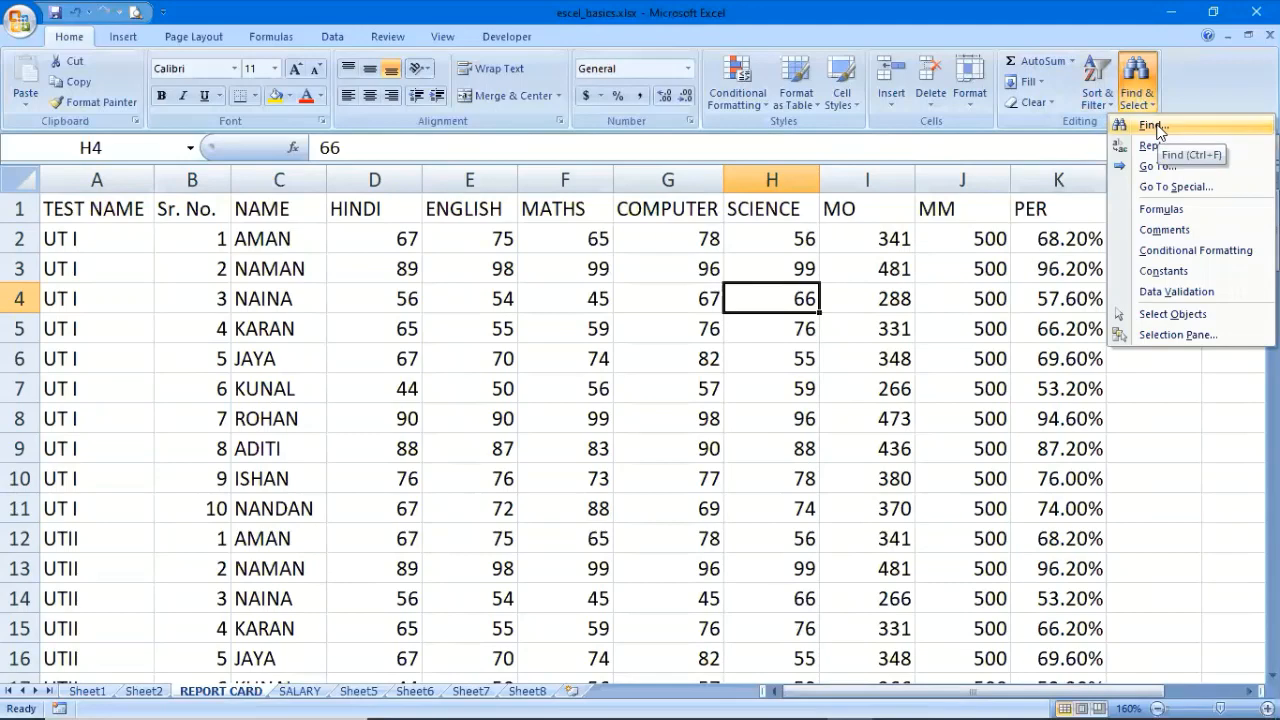
click(1156, 127)
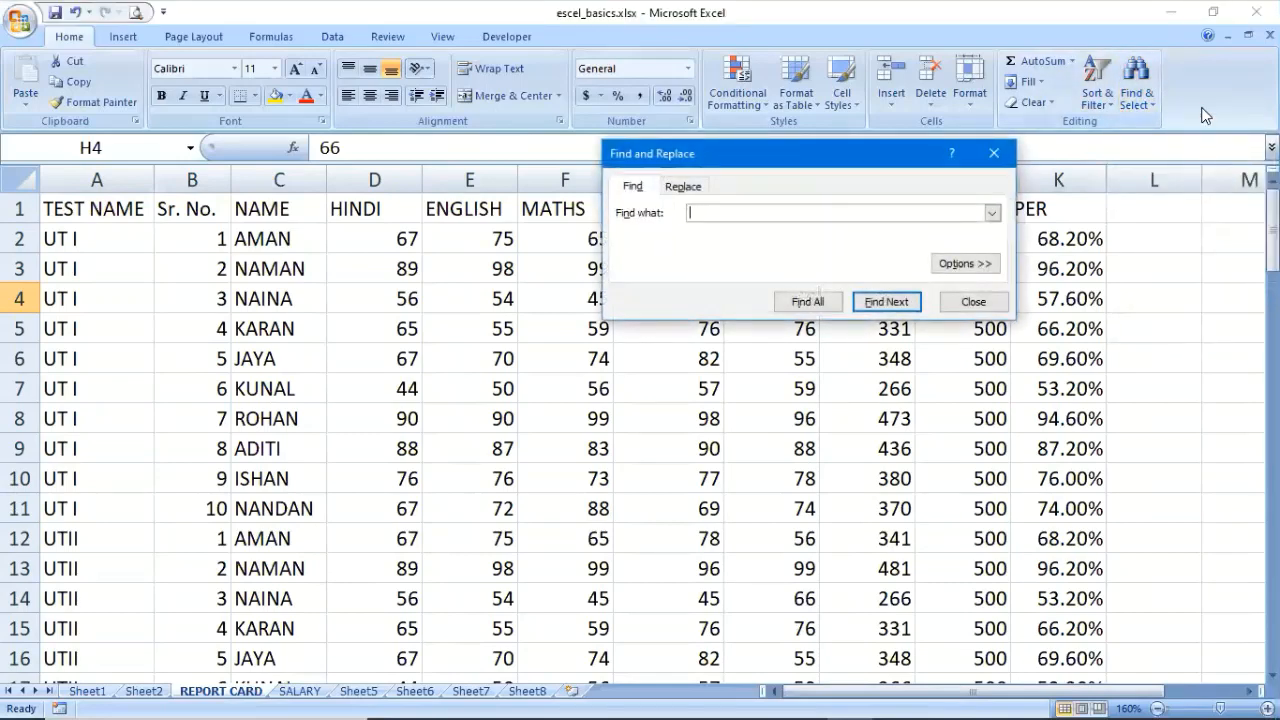
text(NAINA)
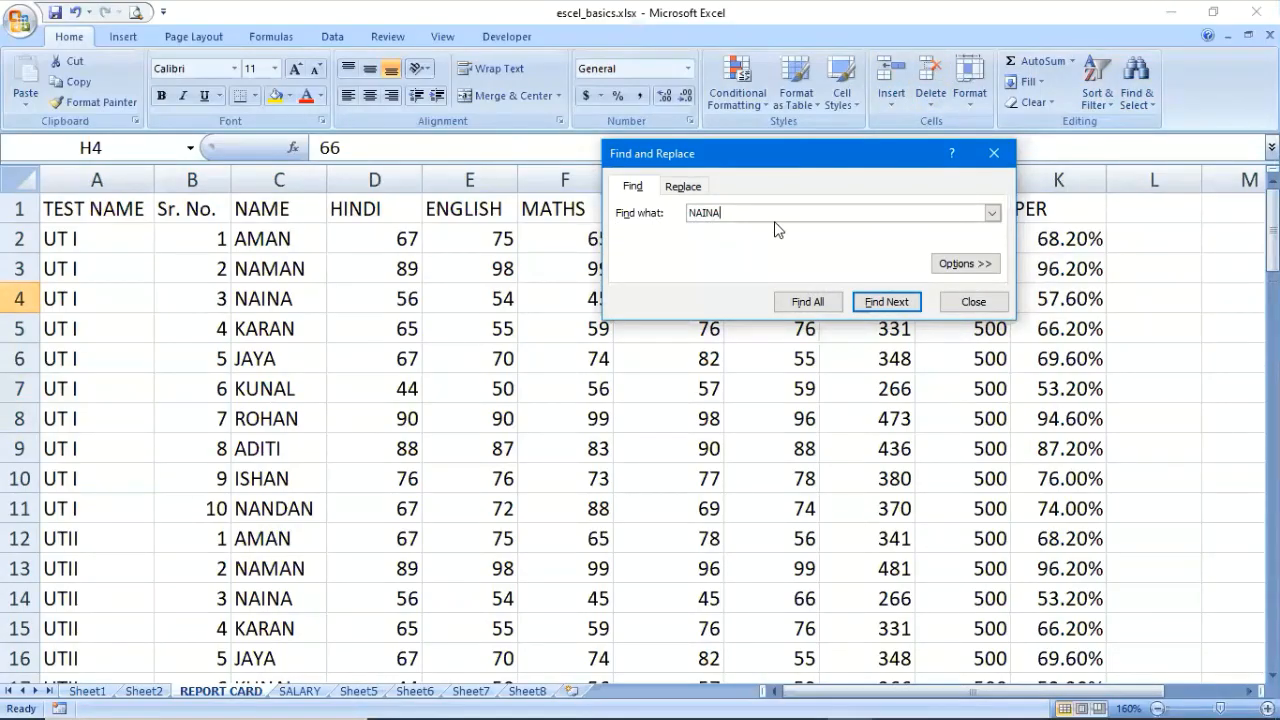
click(870, 306)
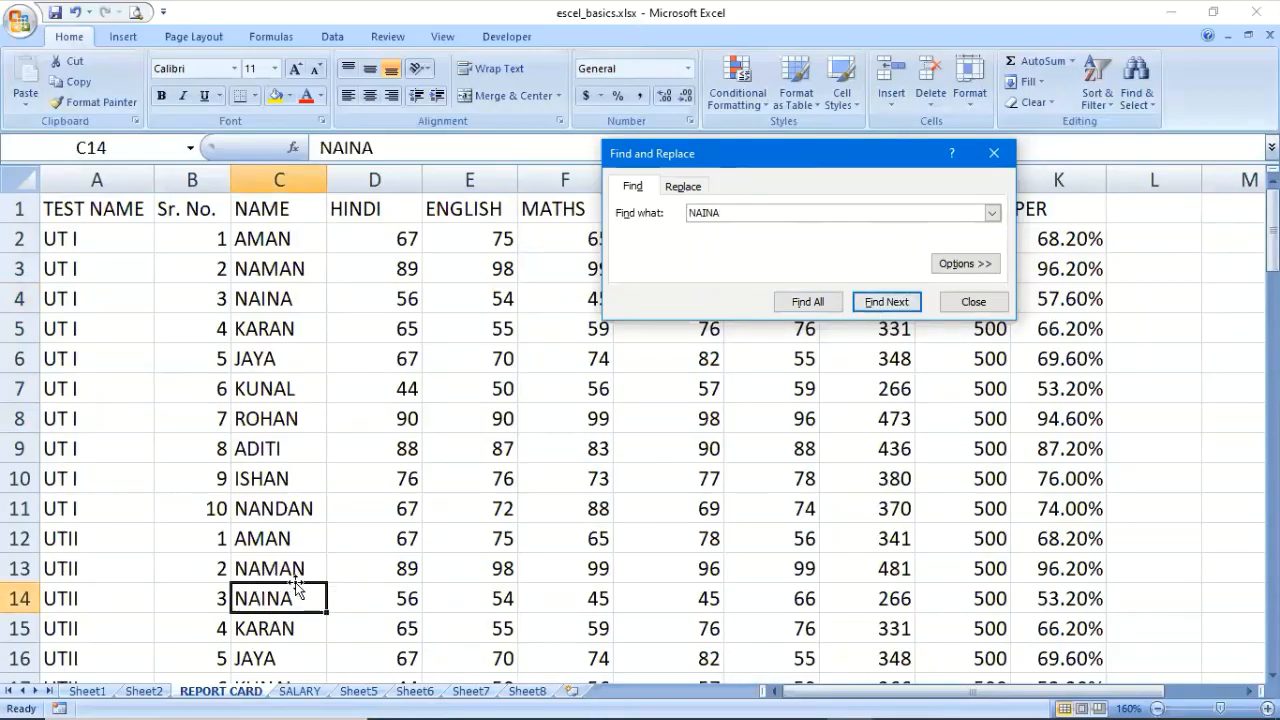
click(873, 308)
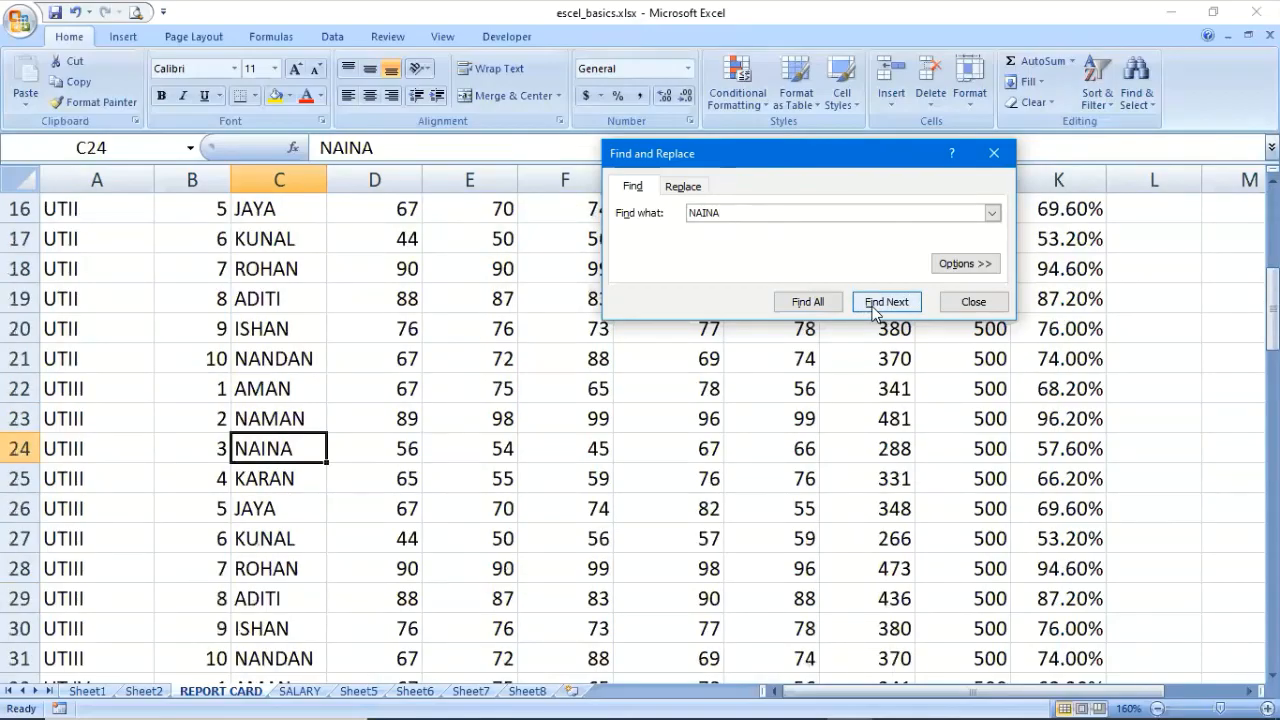
click(873, 308)
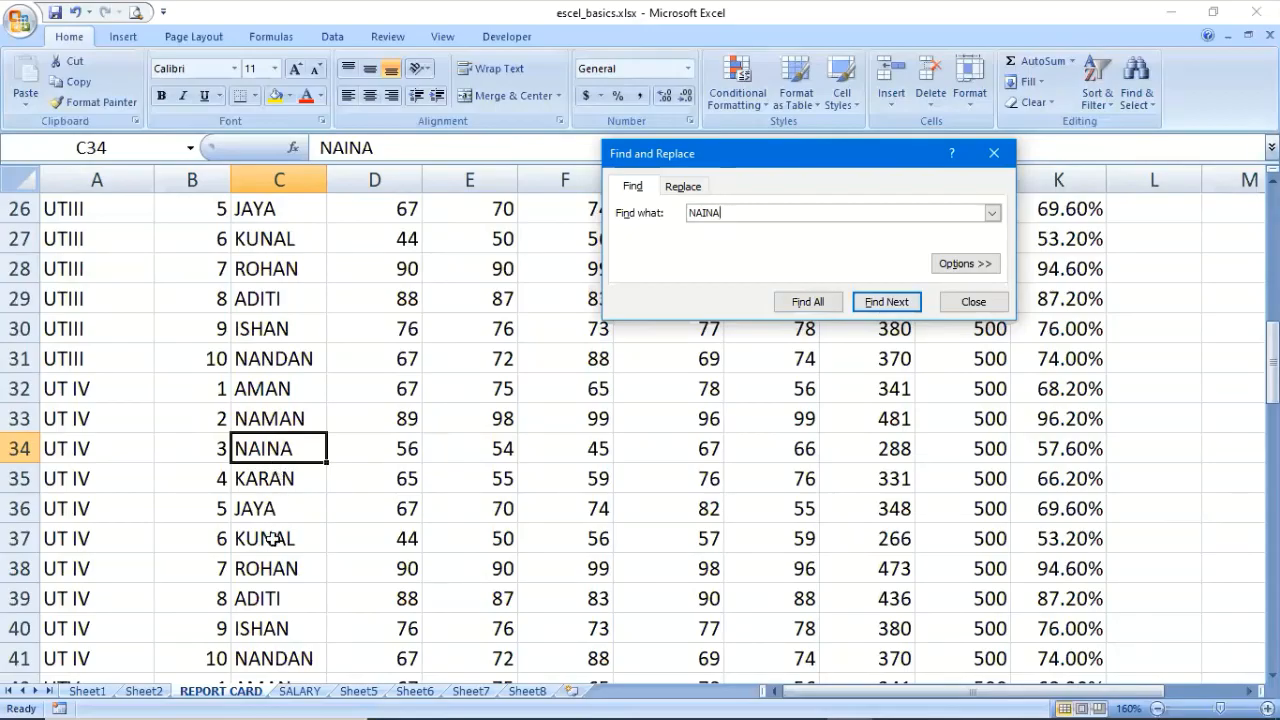
List all occurrences of the student's name on the sheet and visit the matches in C44, C4, C24 and C54
click(803, 302)
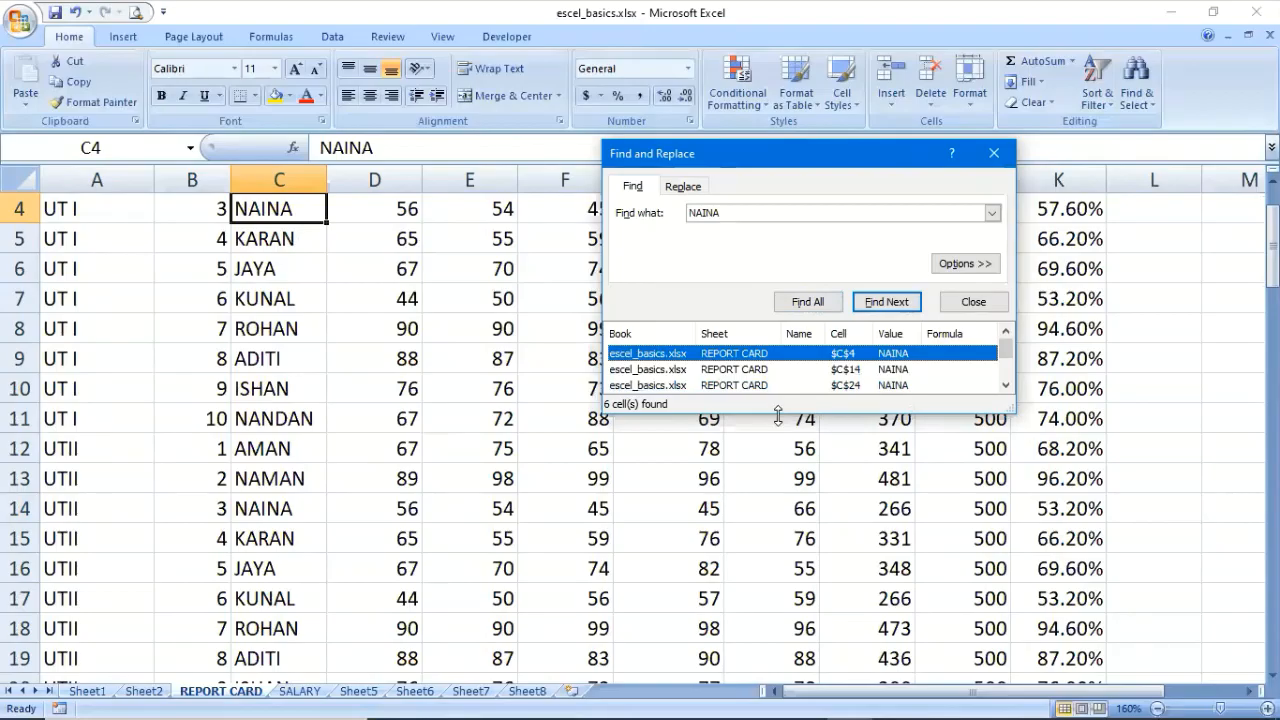
drag(778, 413, 778, 473)
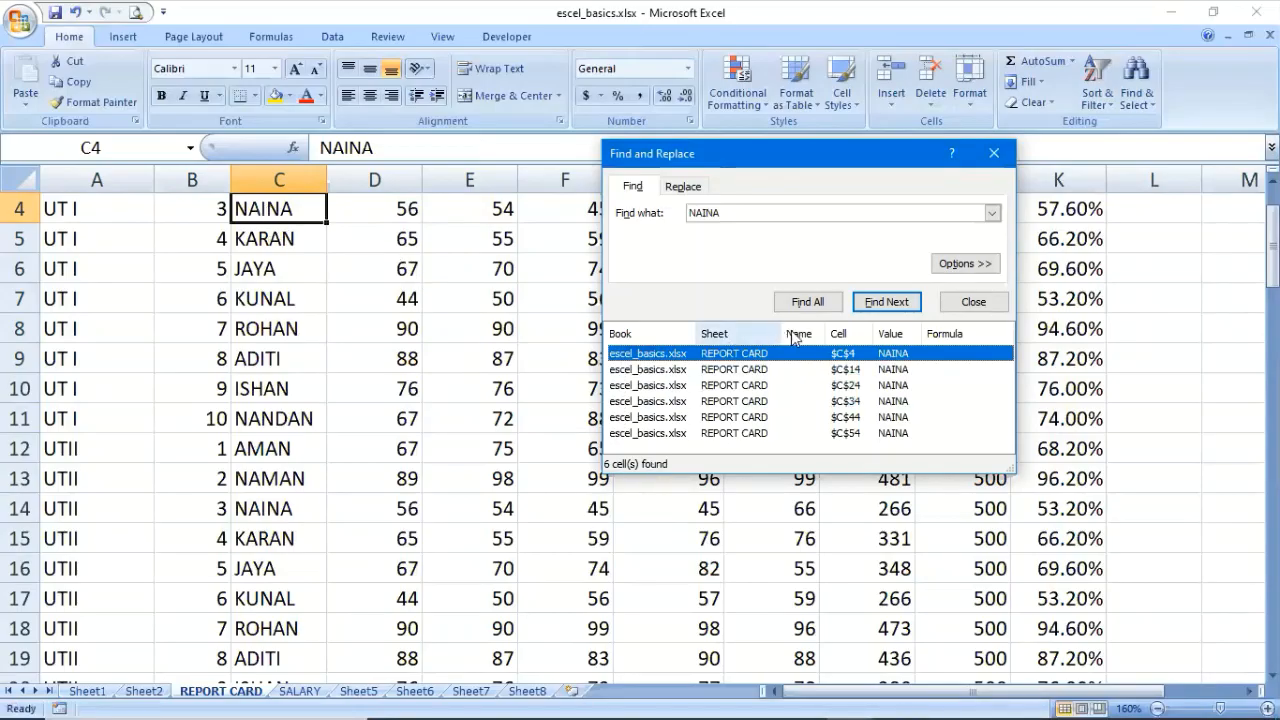
click(847, 418)
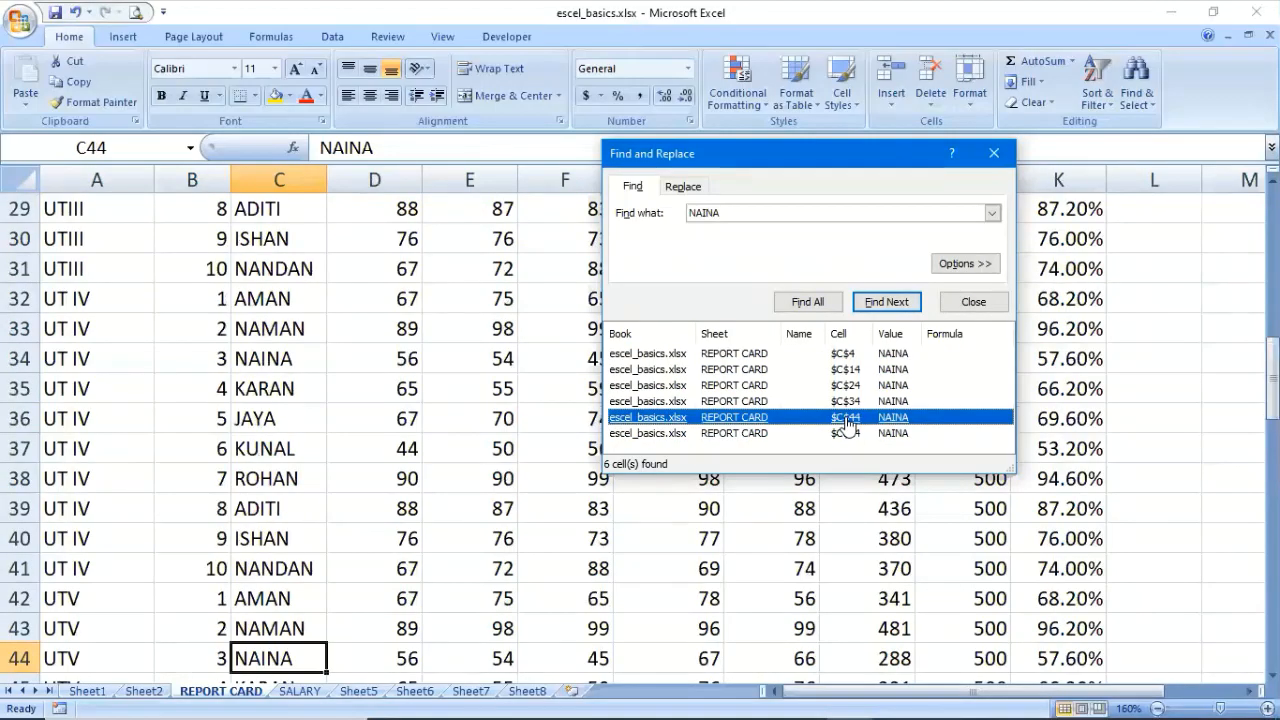
click(845, 354)
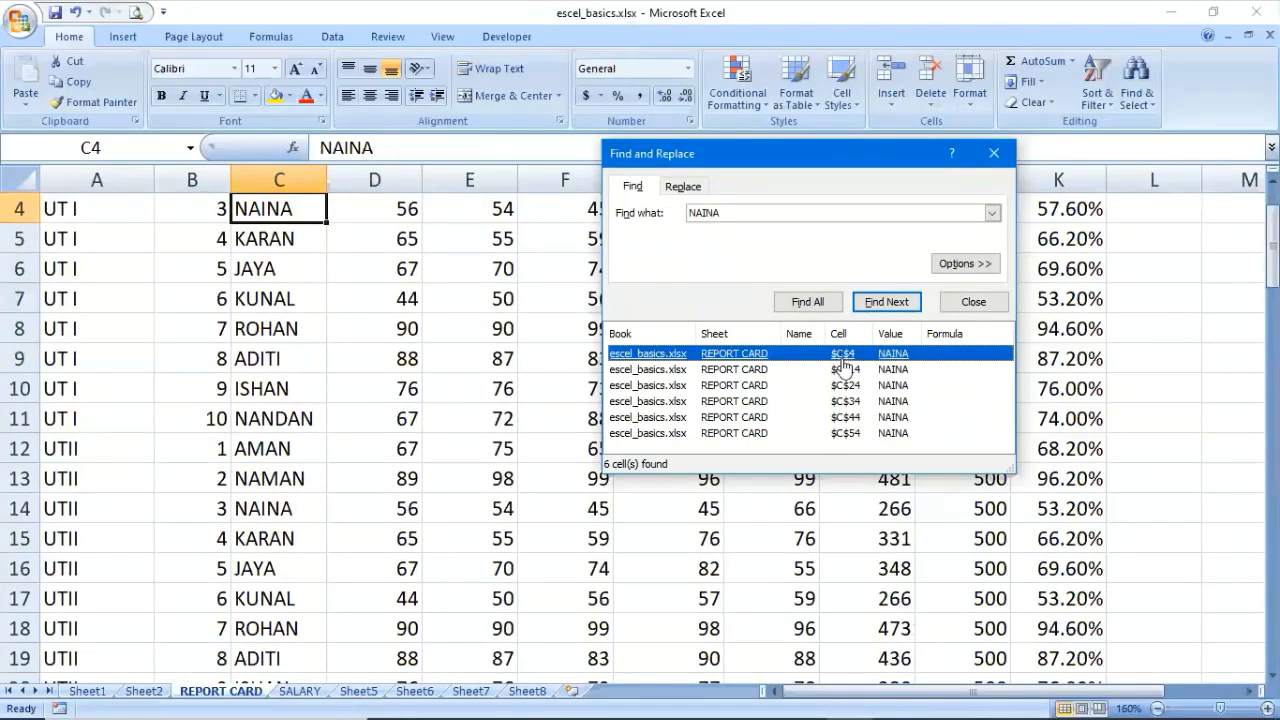
click(847, 386)
click(852, 434)
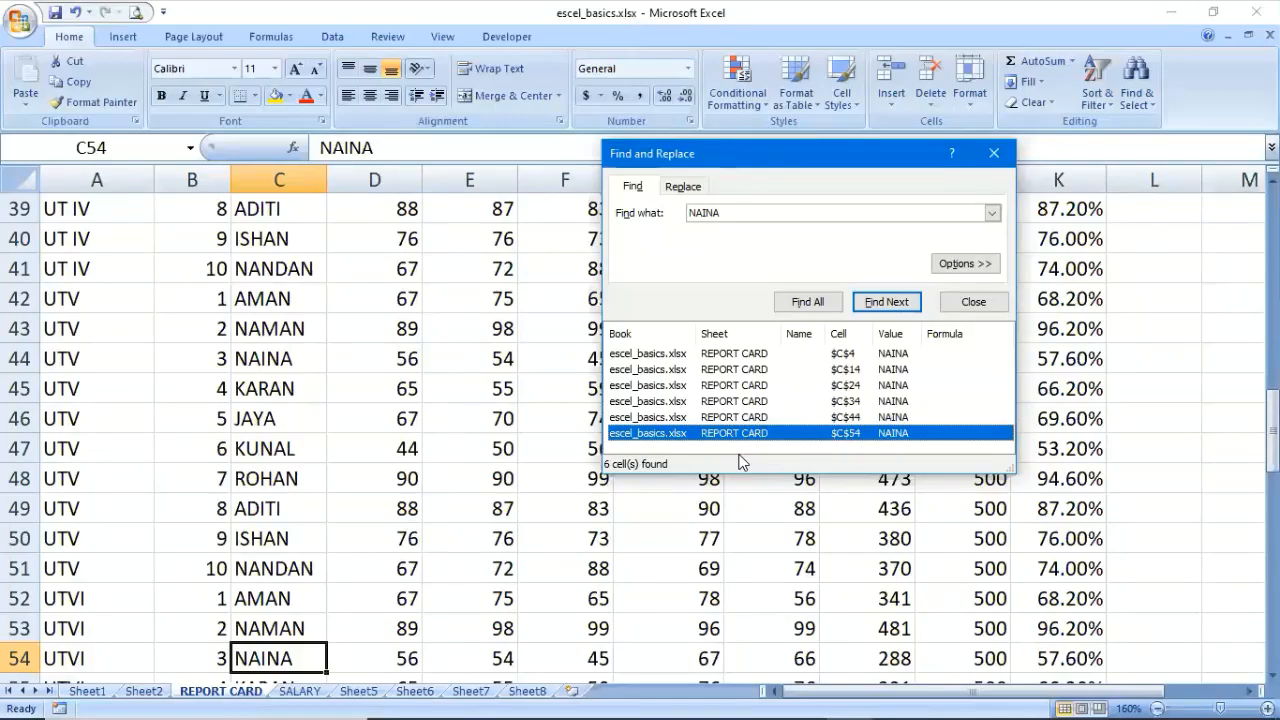
Extend the search for the student's name to the whole workbook, list all matches and go to the one in Sheet5
click(967, 266)
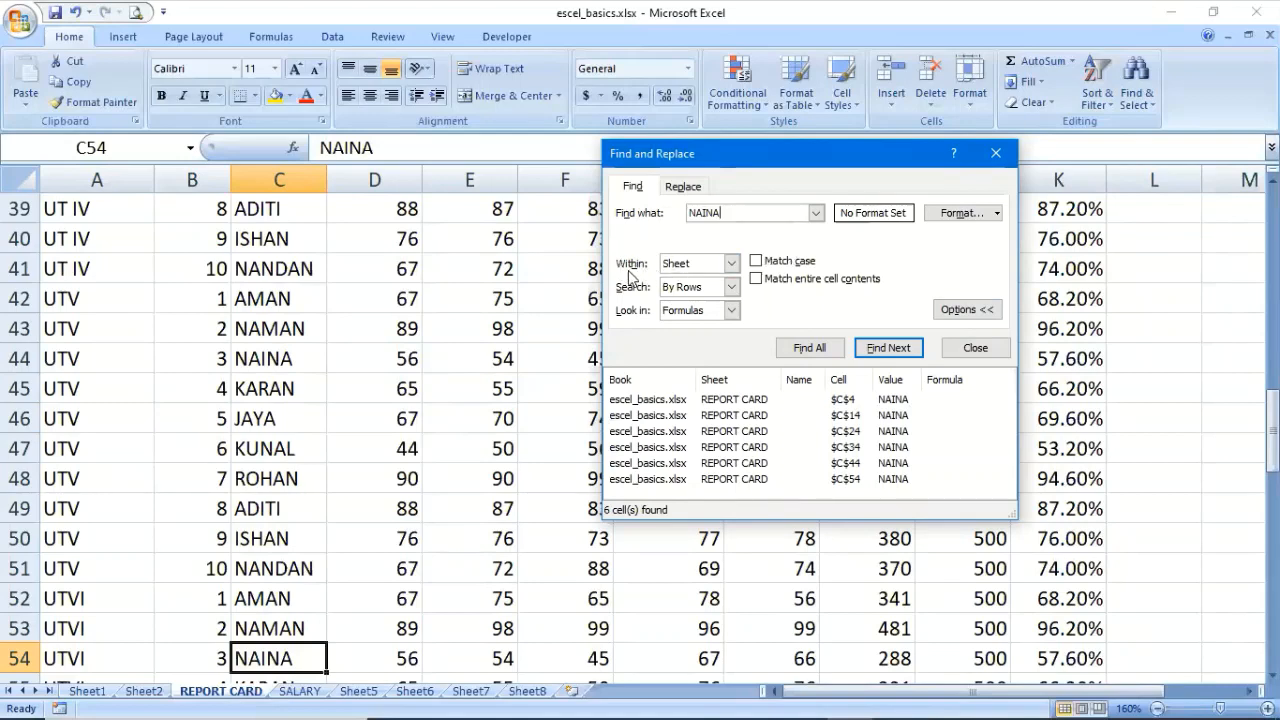
click(733, 265)
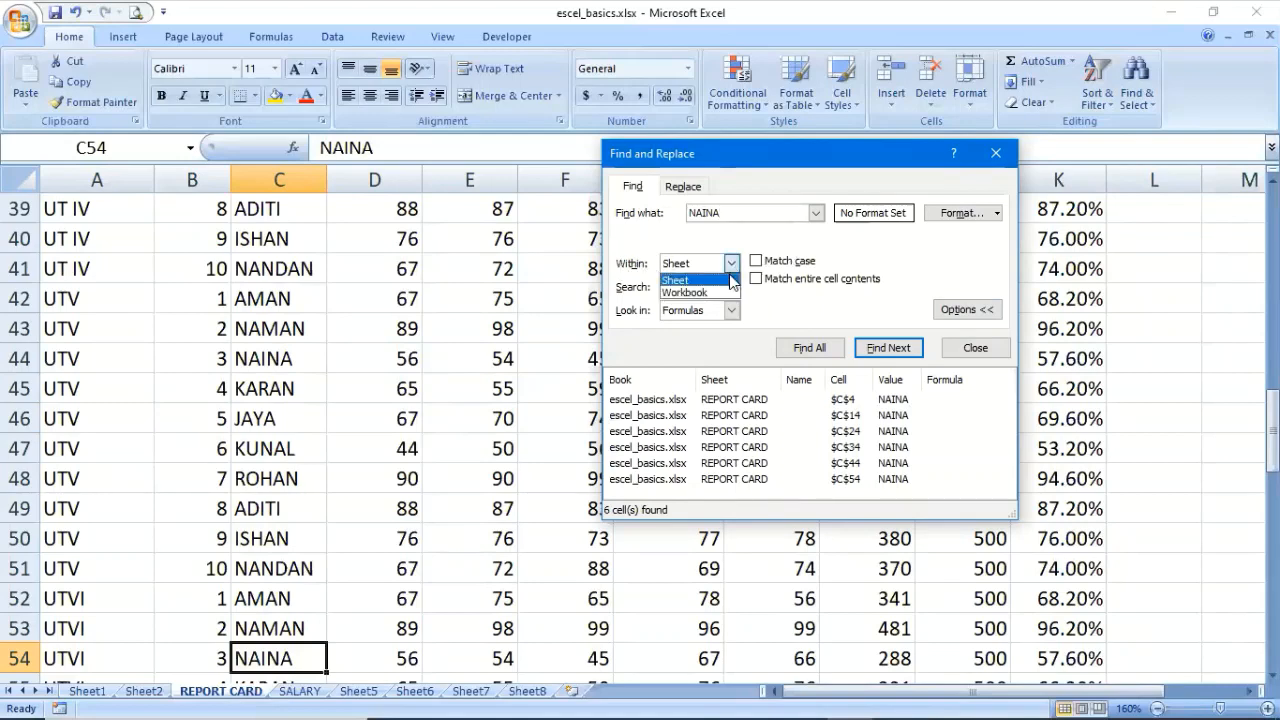
click(720, 293)
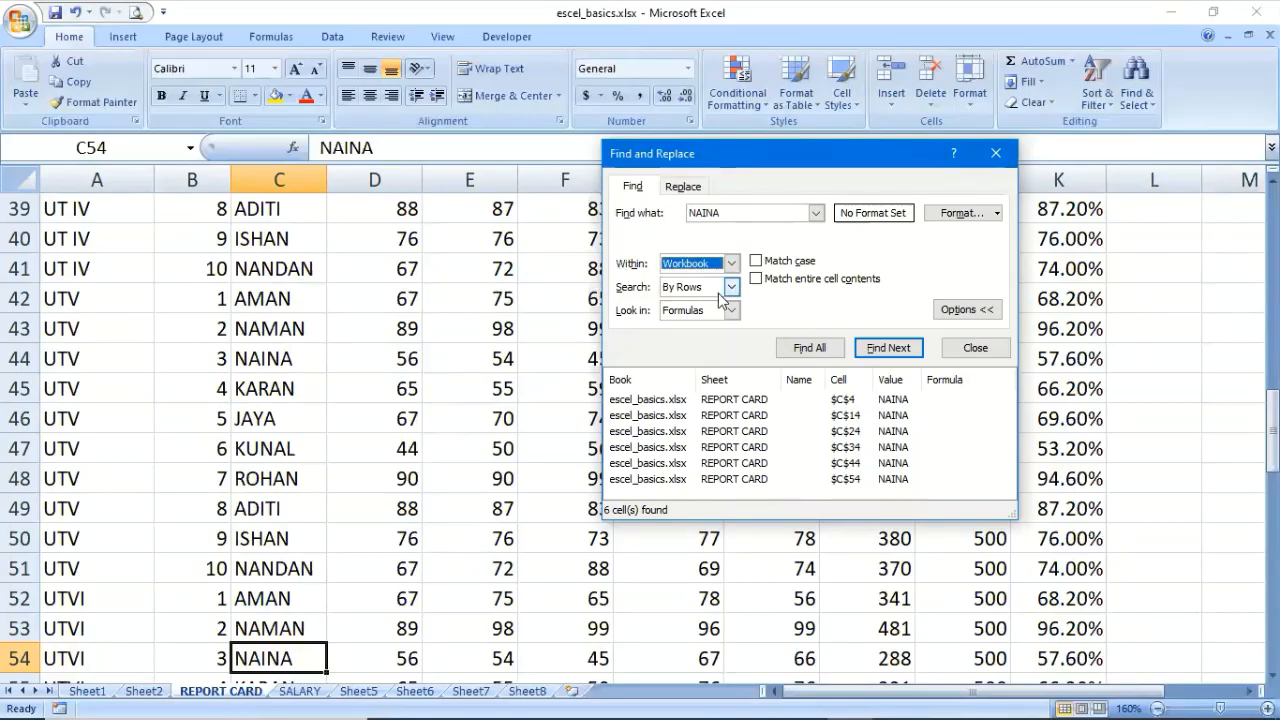
click(804, 350)
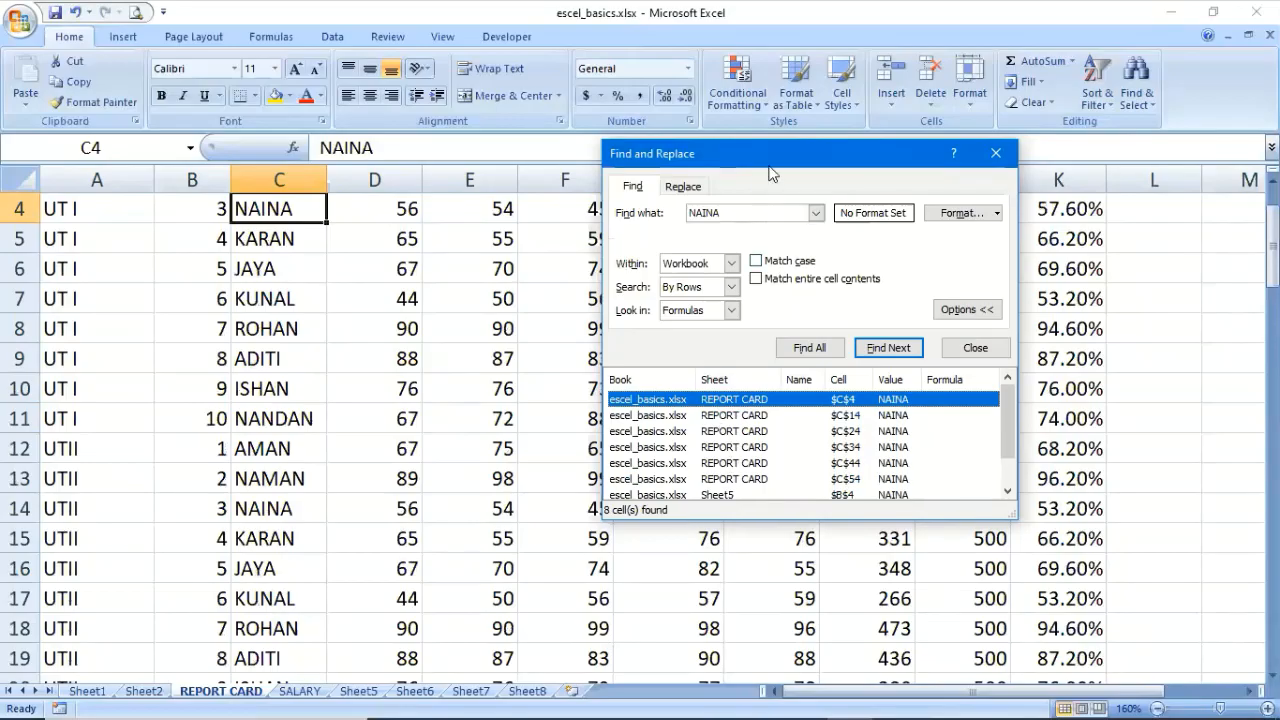
drag(785, 150, 864, 19)
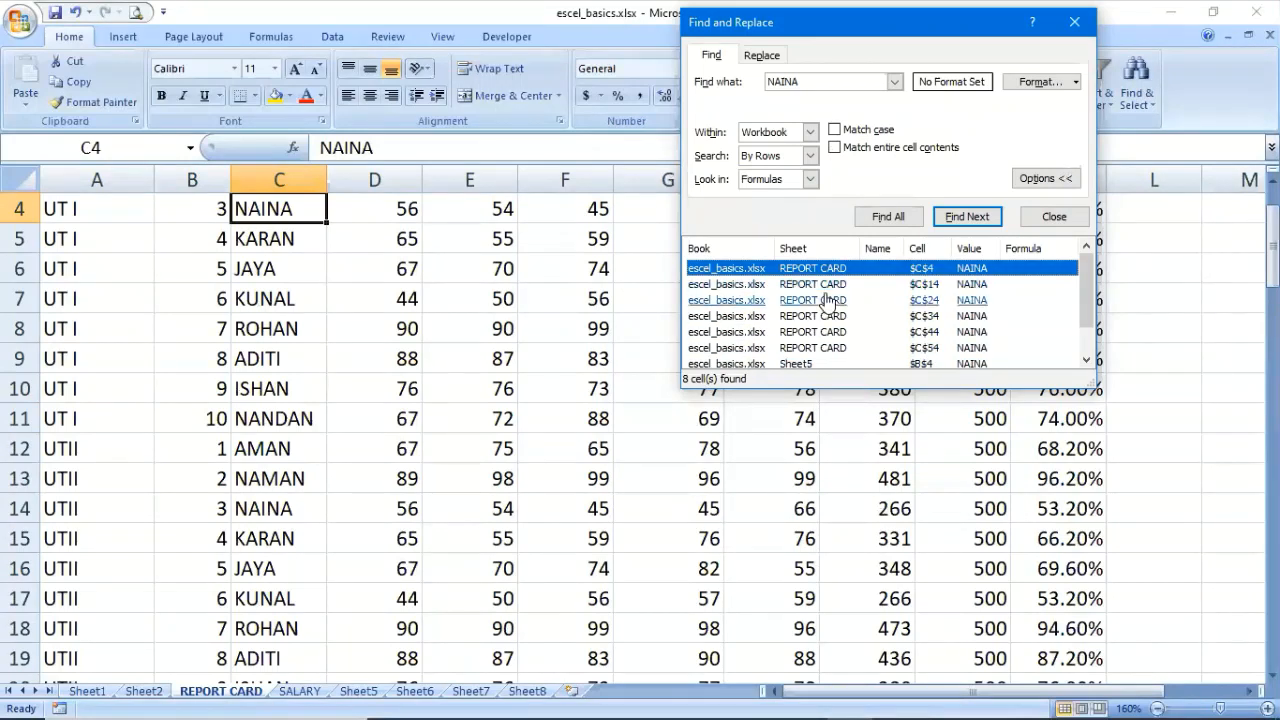
scroll(828, 300, down, 1)
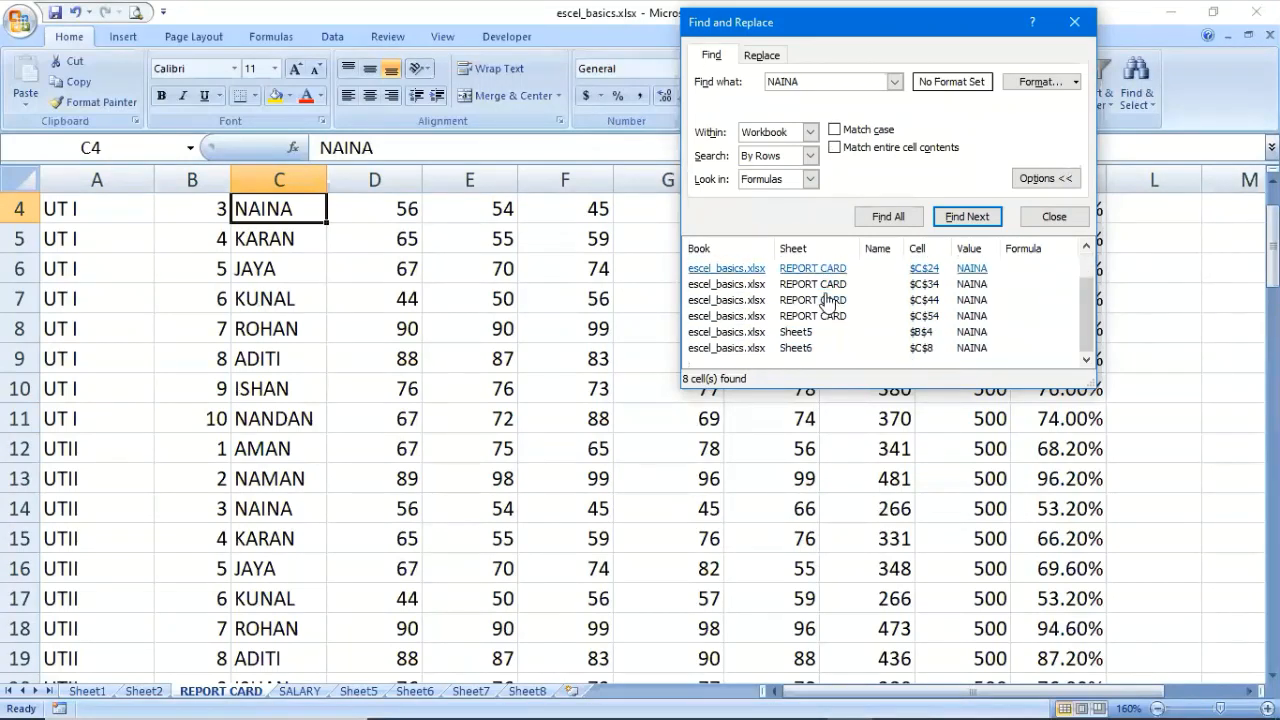
click(795, 341)
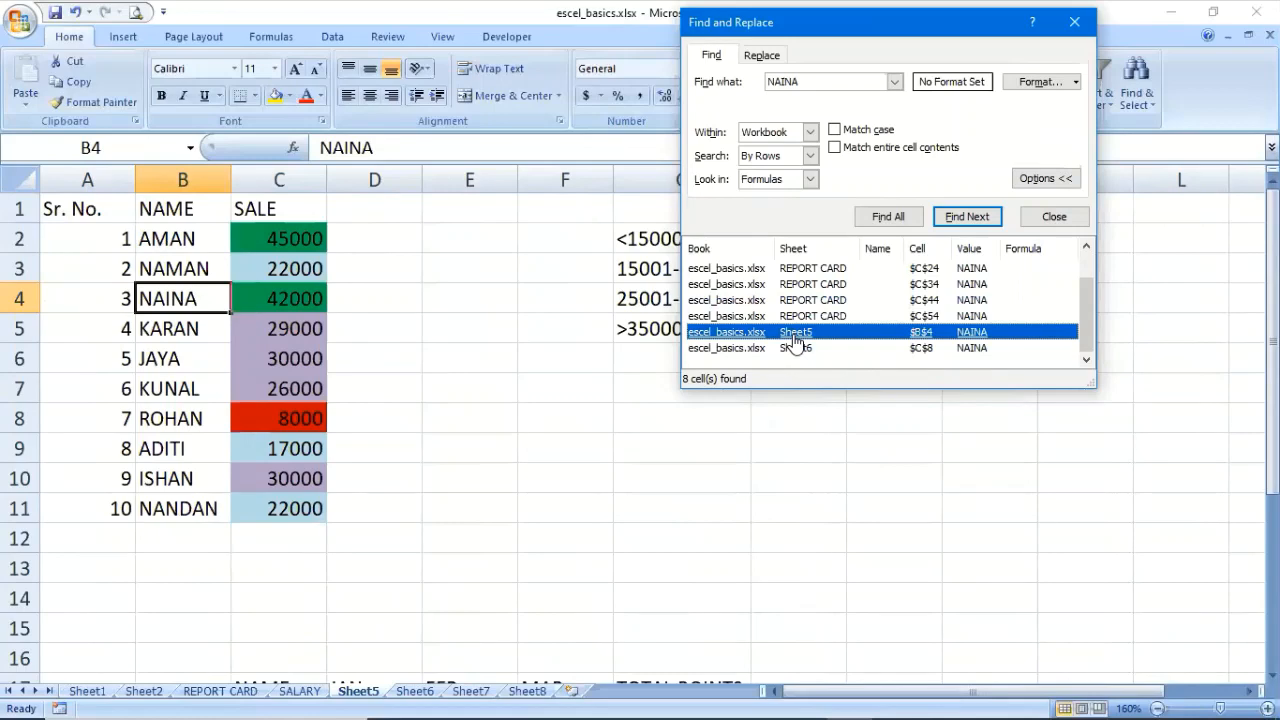
Visit the student's name matches in Sheet6 C8 and in REPORT CARD C44 and C24, and close the search
click(798, 349)
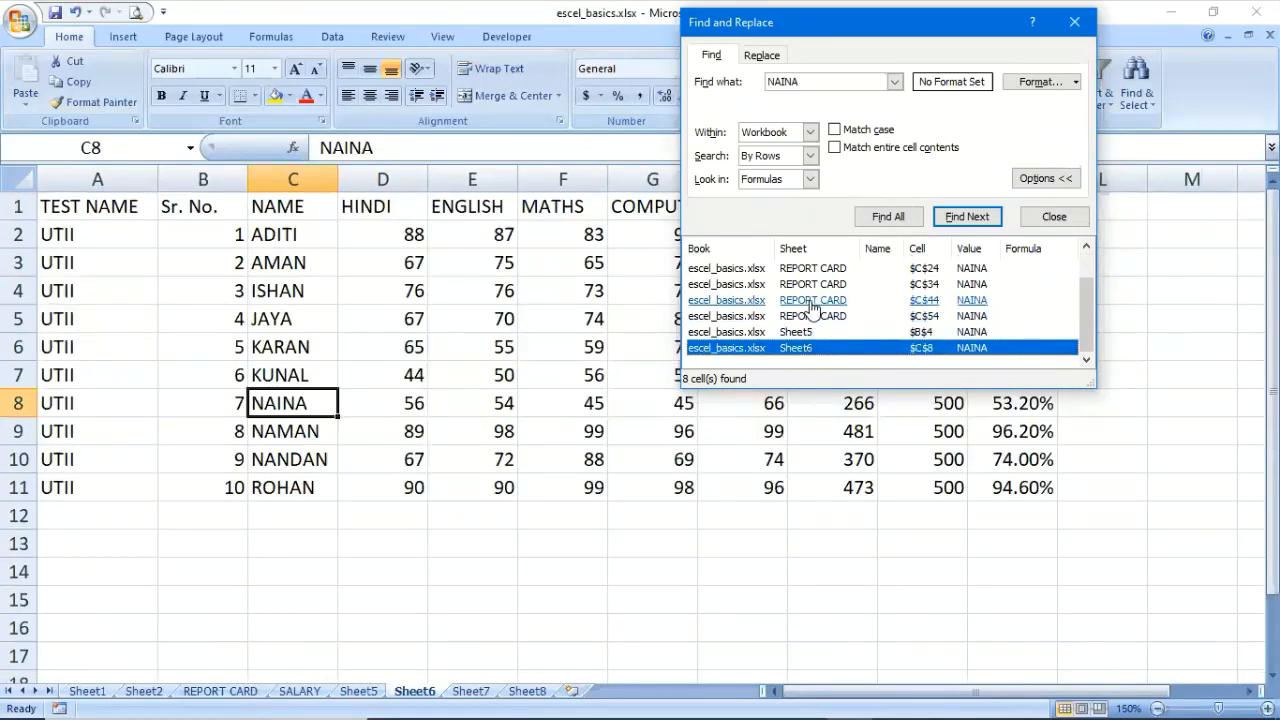
click(811, 303)
click(814, 272)
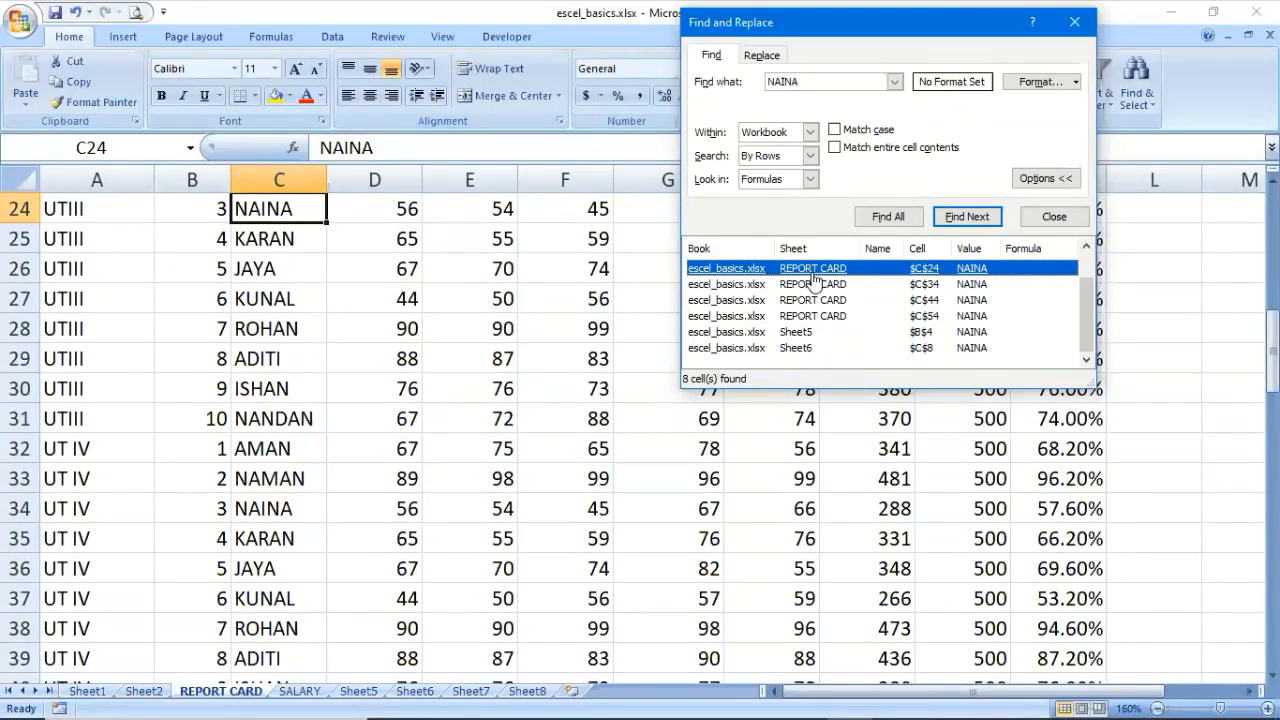
key(Escape)
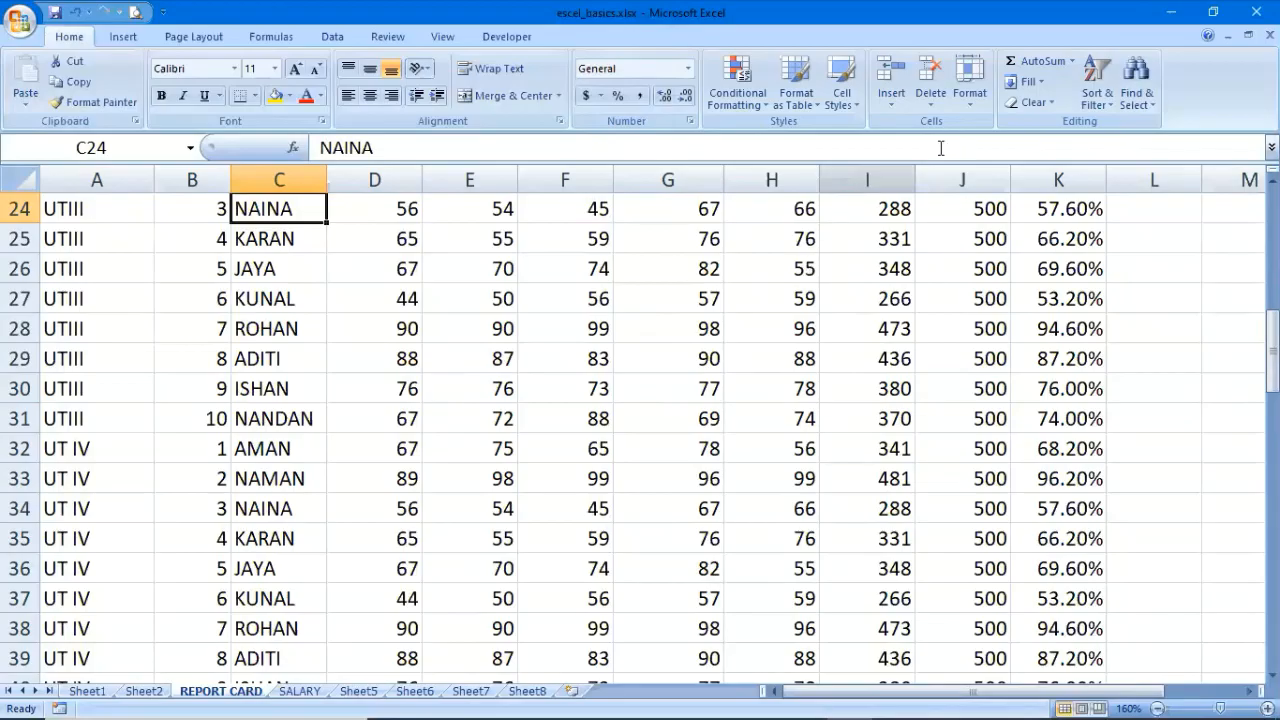
Set up a Replace with the row 29 student's name as the search text and the new name as its replacement
click(1138, 100)
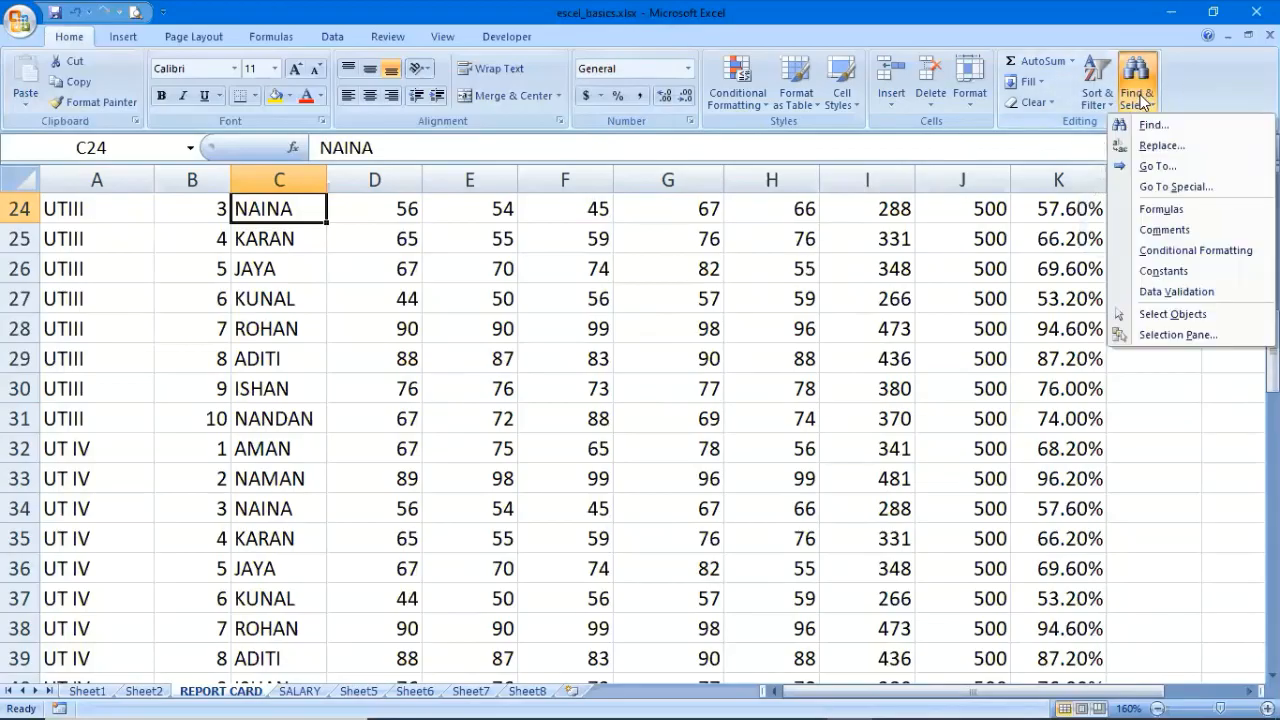
click(1158, 152)
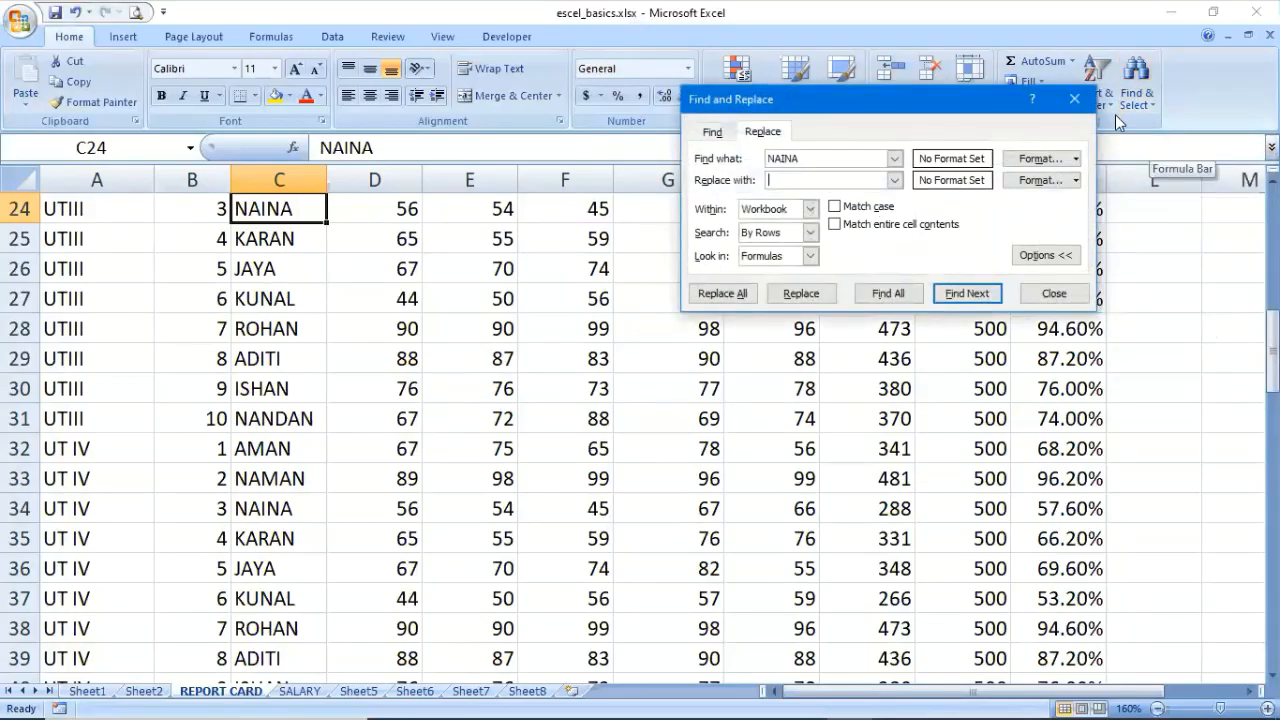
double_click(822, 156)
text(A)
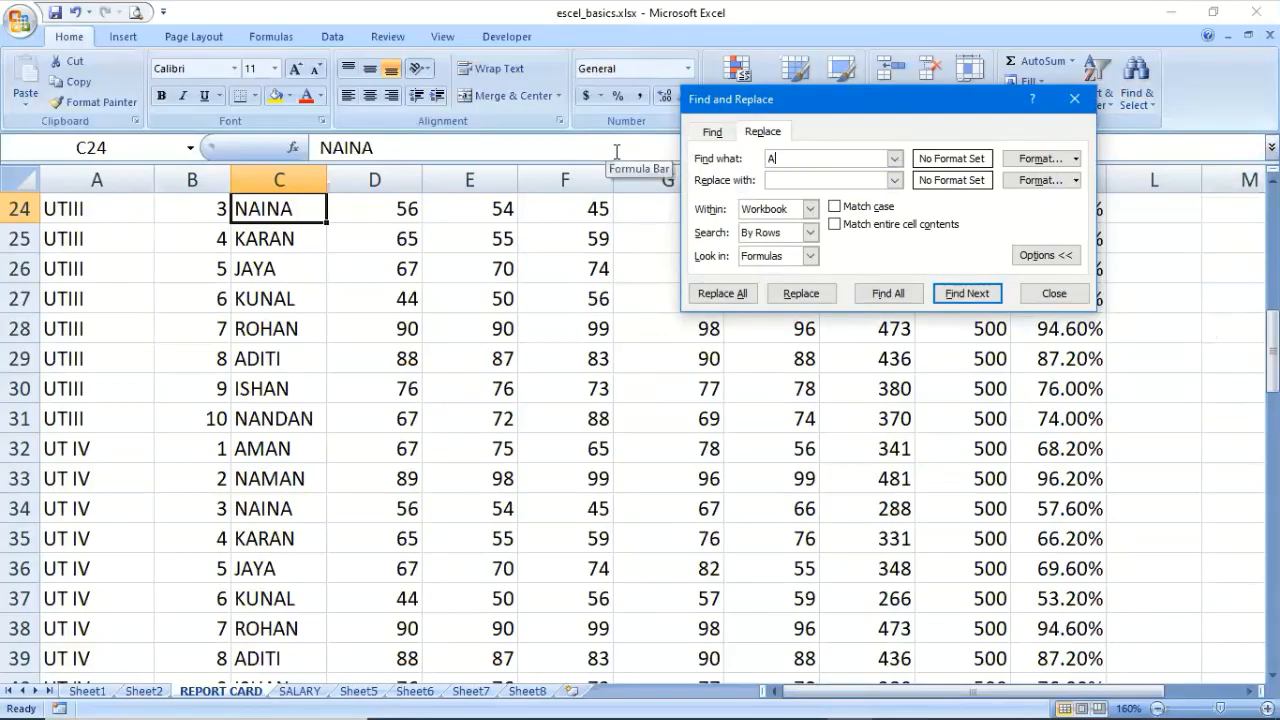
text(DITI)
click(787, 181)
text(ADITYA)
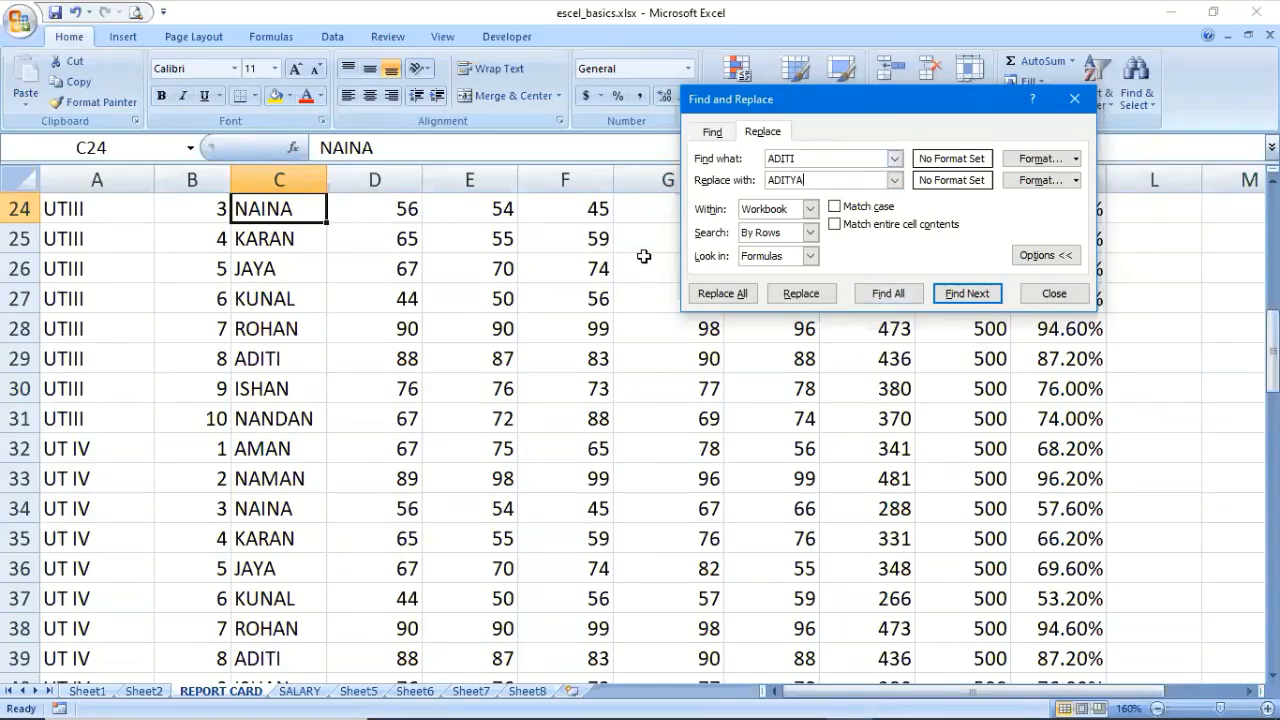
Limit the replacement to the current sheet and replace all occurrences of the student's name
click(810, 209)
click(792, 224)
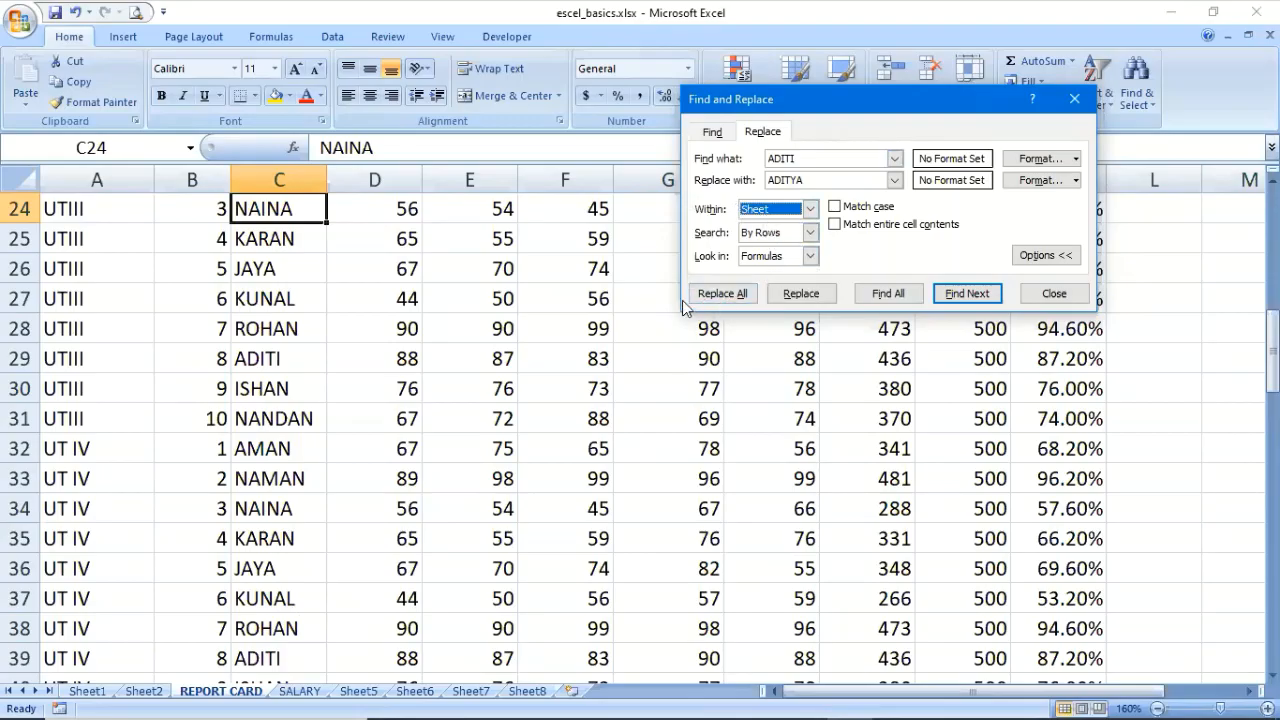
click(733, 297)
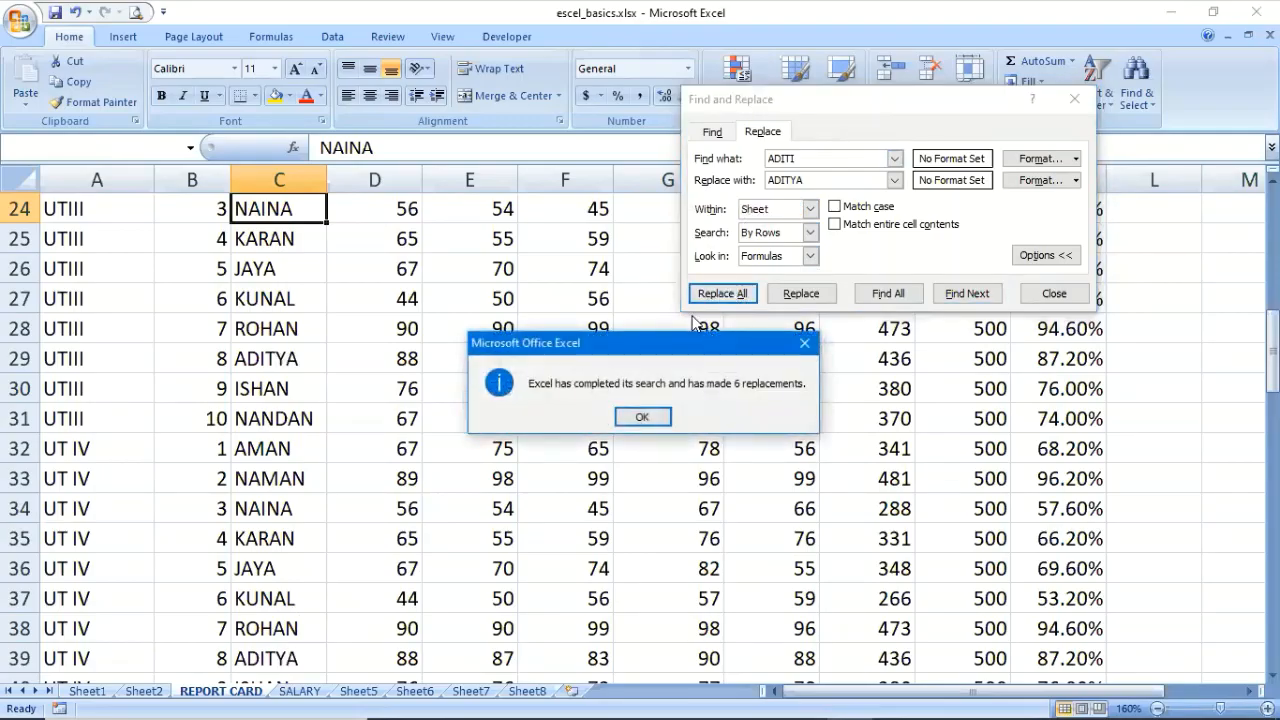
drag(712, 343, 598, 37)
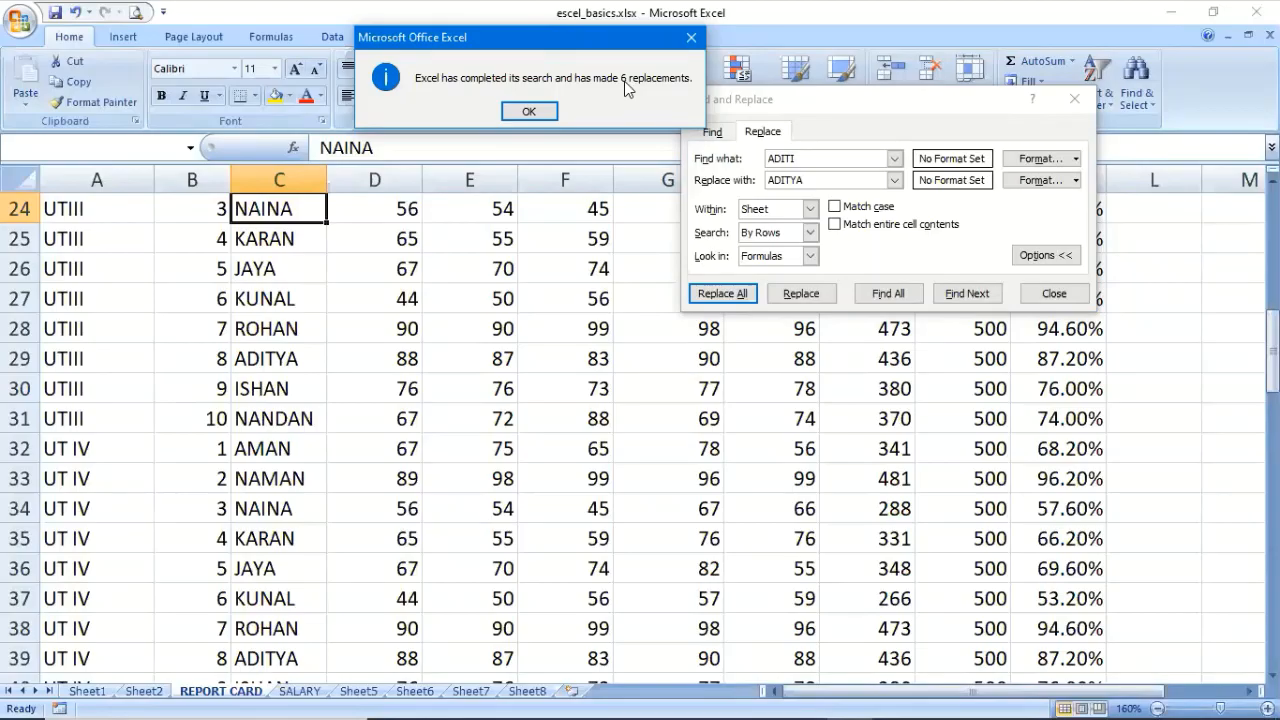
click(528, 111)
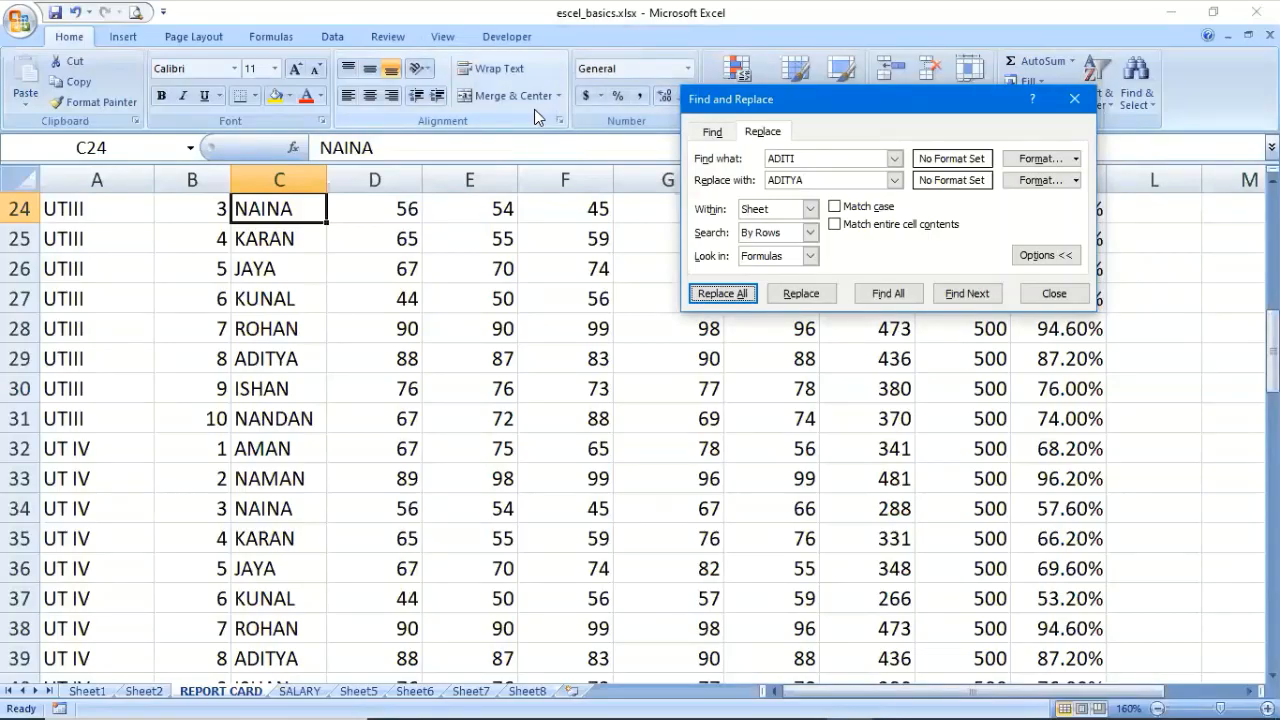
Check the replaced names in C29 and C39 of REPORT CARD and close Find and Replace
click(305, 348)
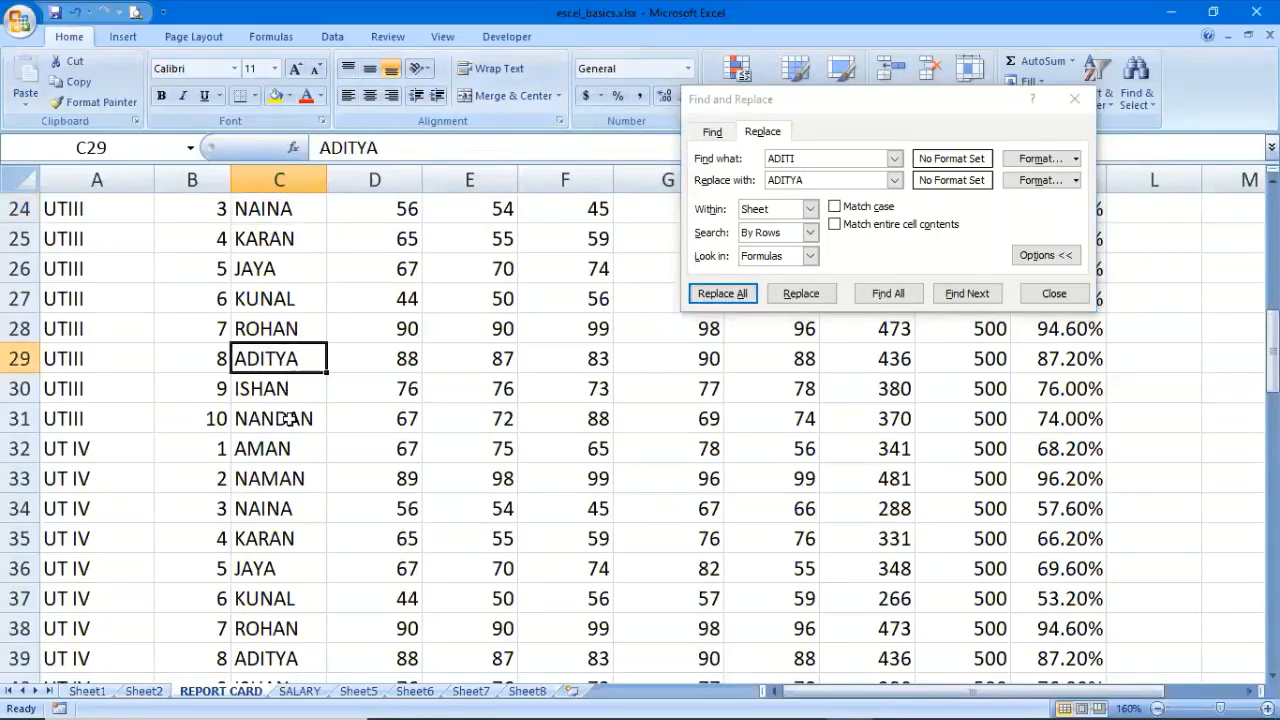
click(267, 647)
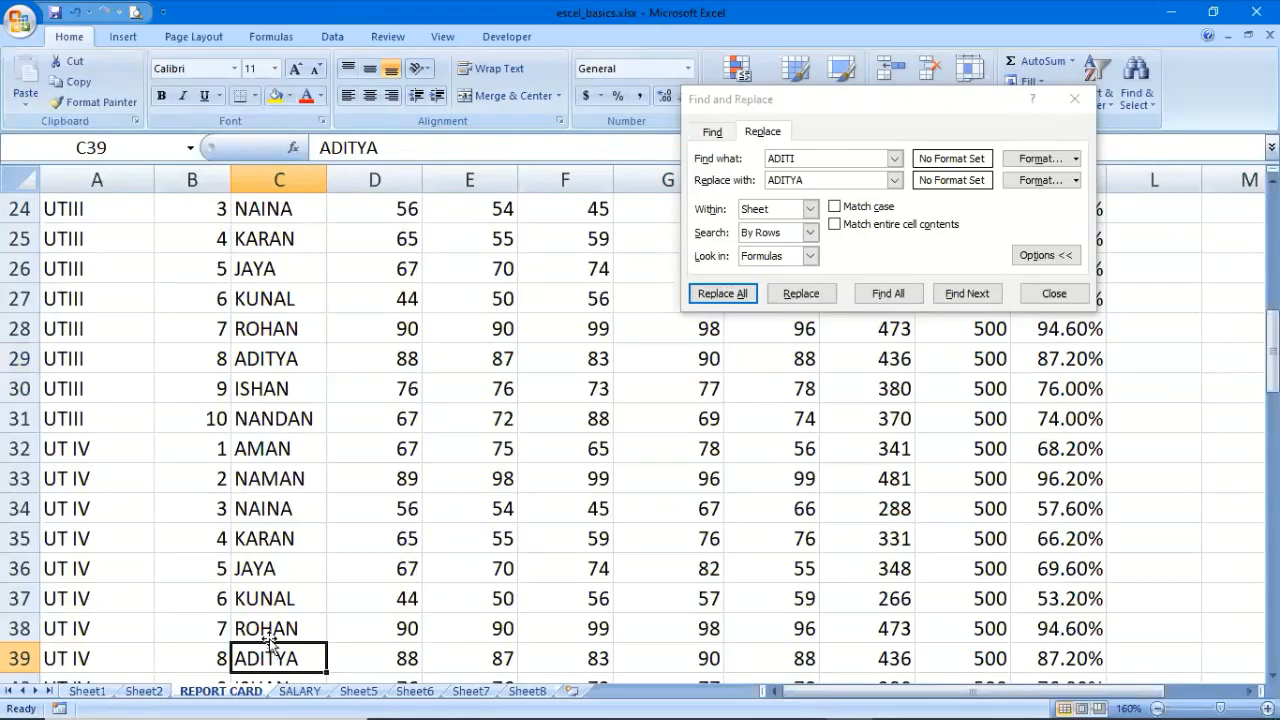
click(532, 376)
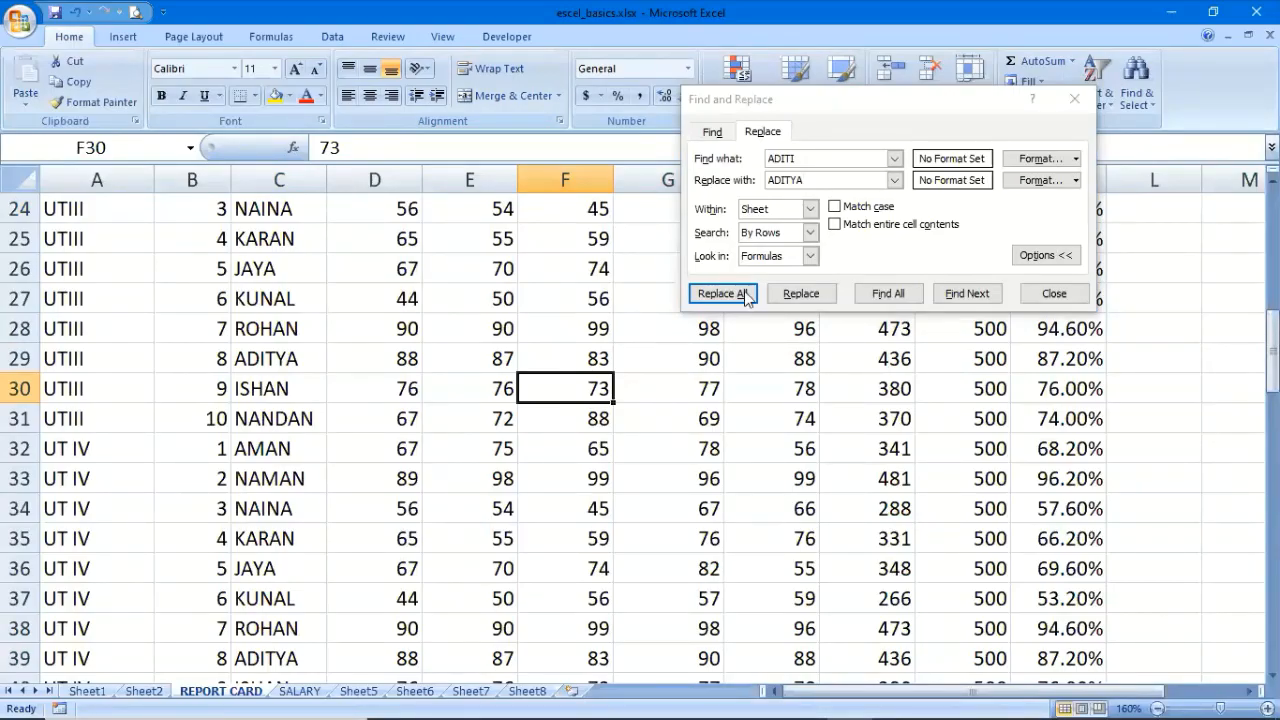
click(1057, 293)
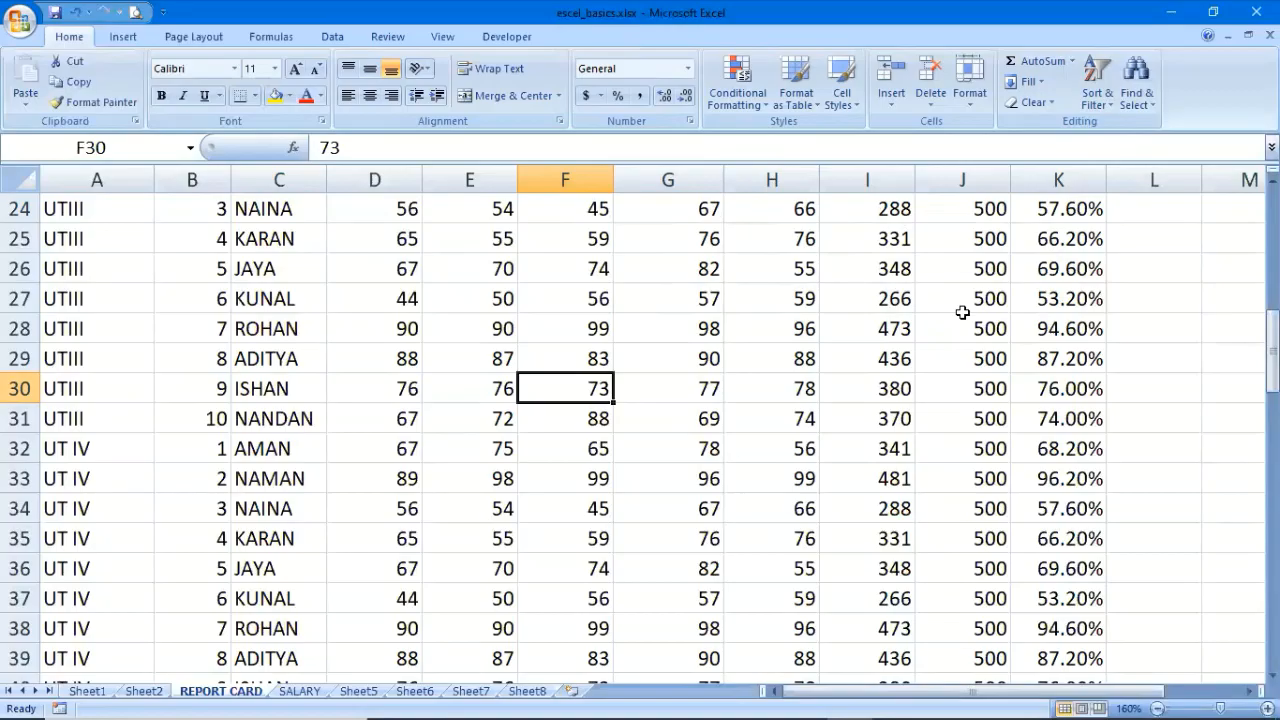
click(313, 692)
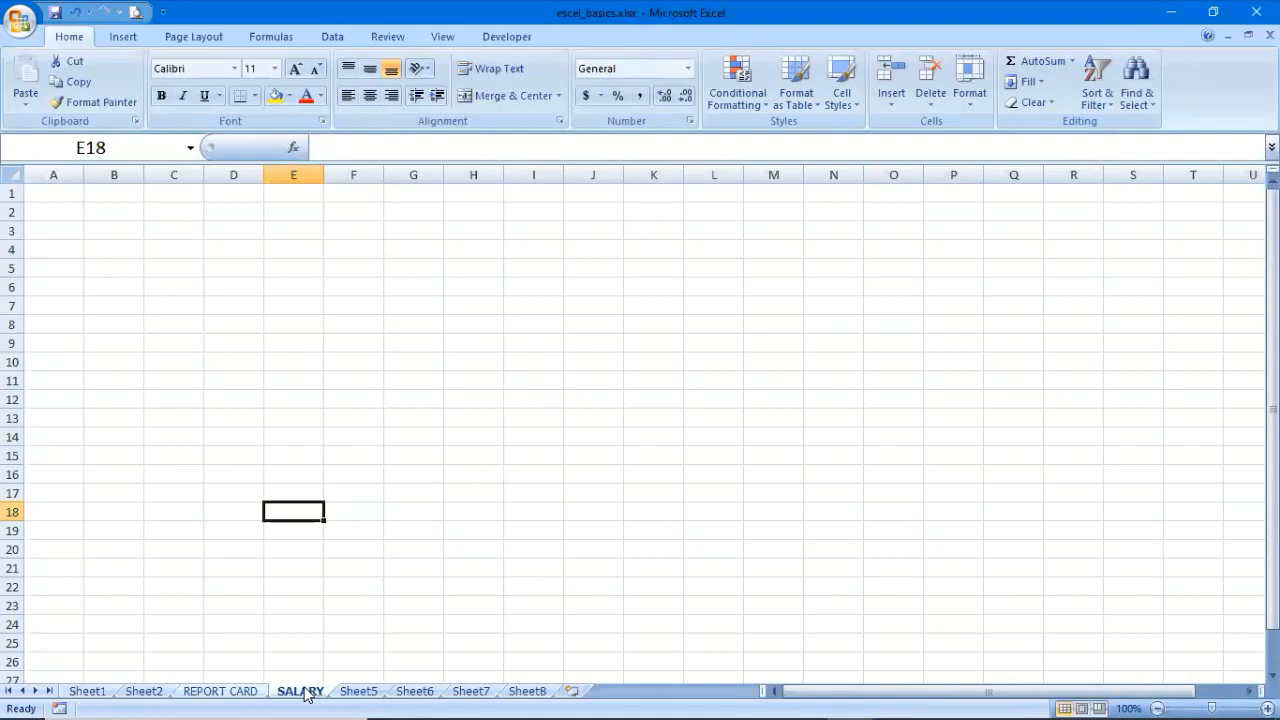
key(ctrl+Page_Up)
click(277, 550)
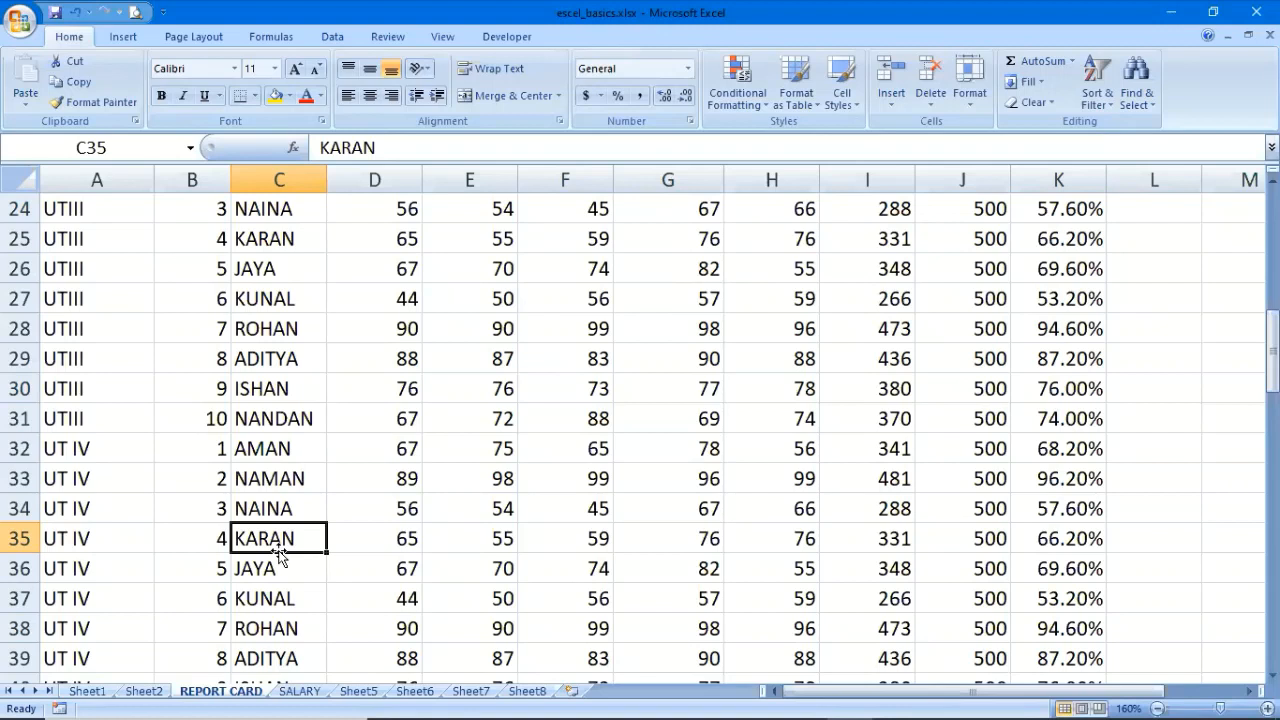
Copy the percentage formula in K2 and paste it into the empty cell R6
scroll(803, 214, up, 8)
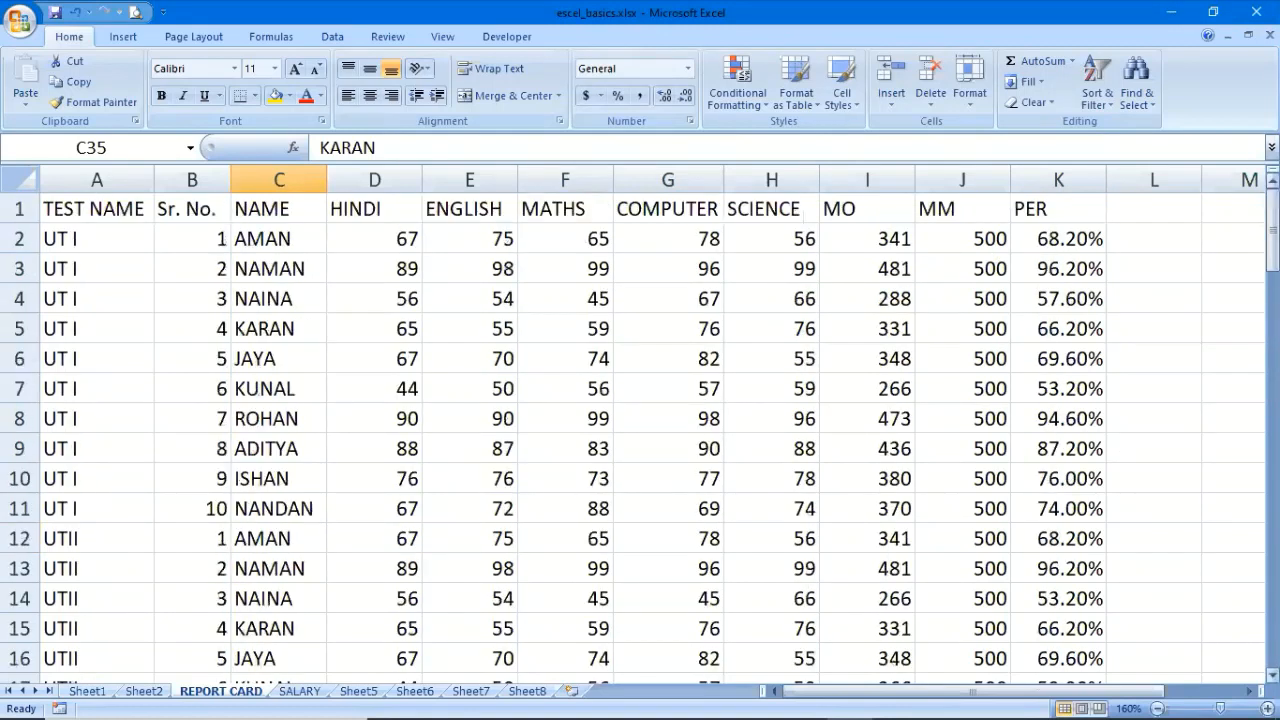
click(1062, 240)
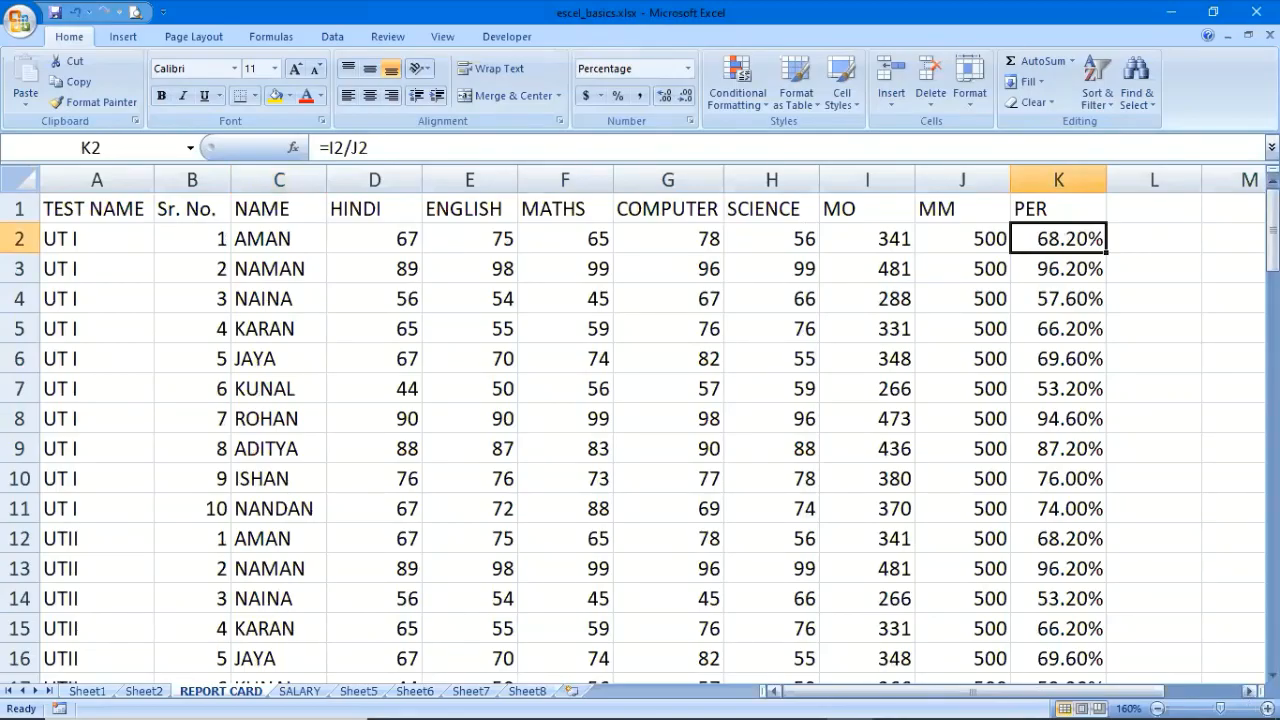
click(1248, 692)
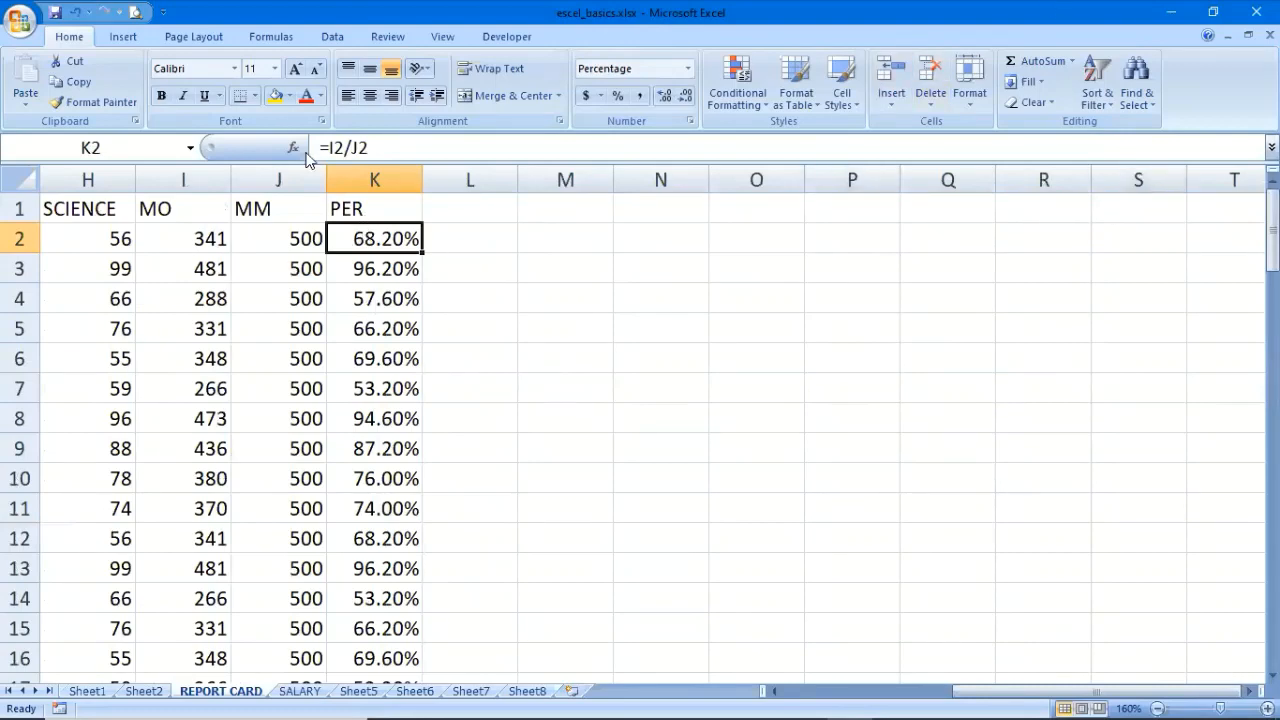
click(82, 87)
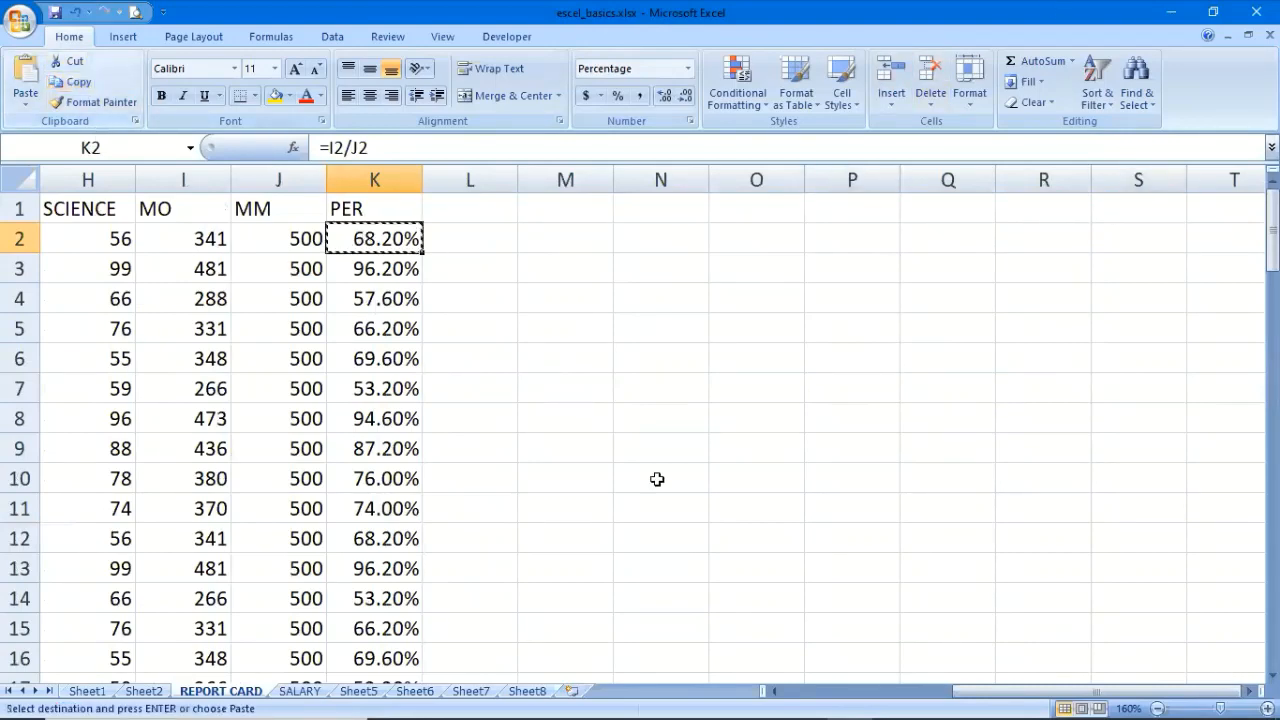
click(1022, 356)
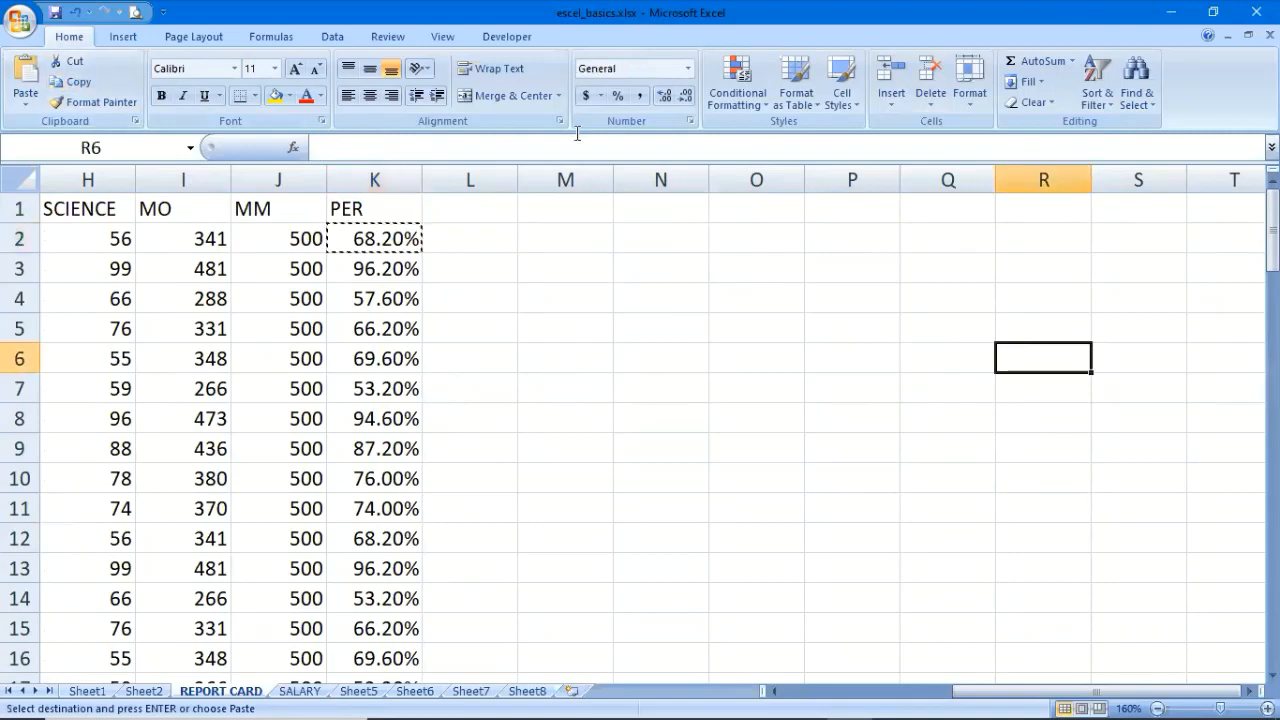
click(25, 82)
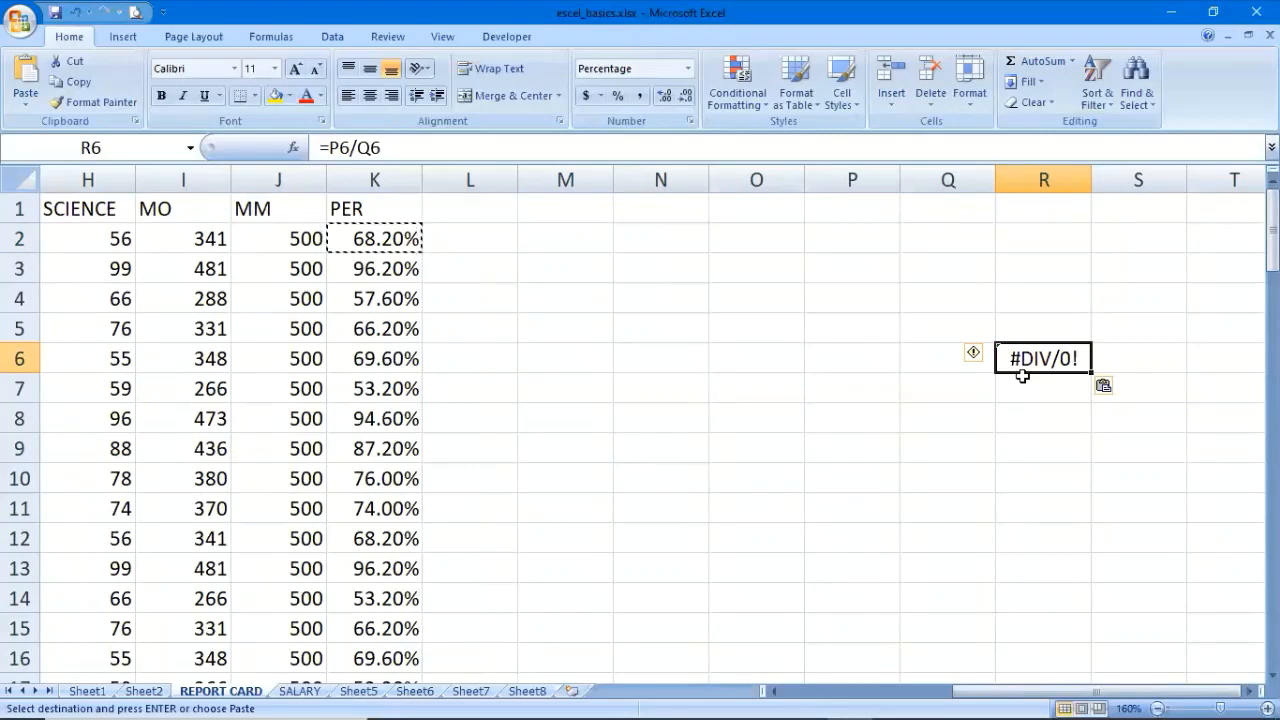
Paste the copied K2 percentage into P4 as values only with Paste Special, and end the copy mode
click(850, 310)
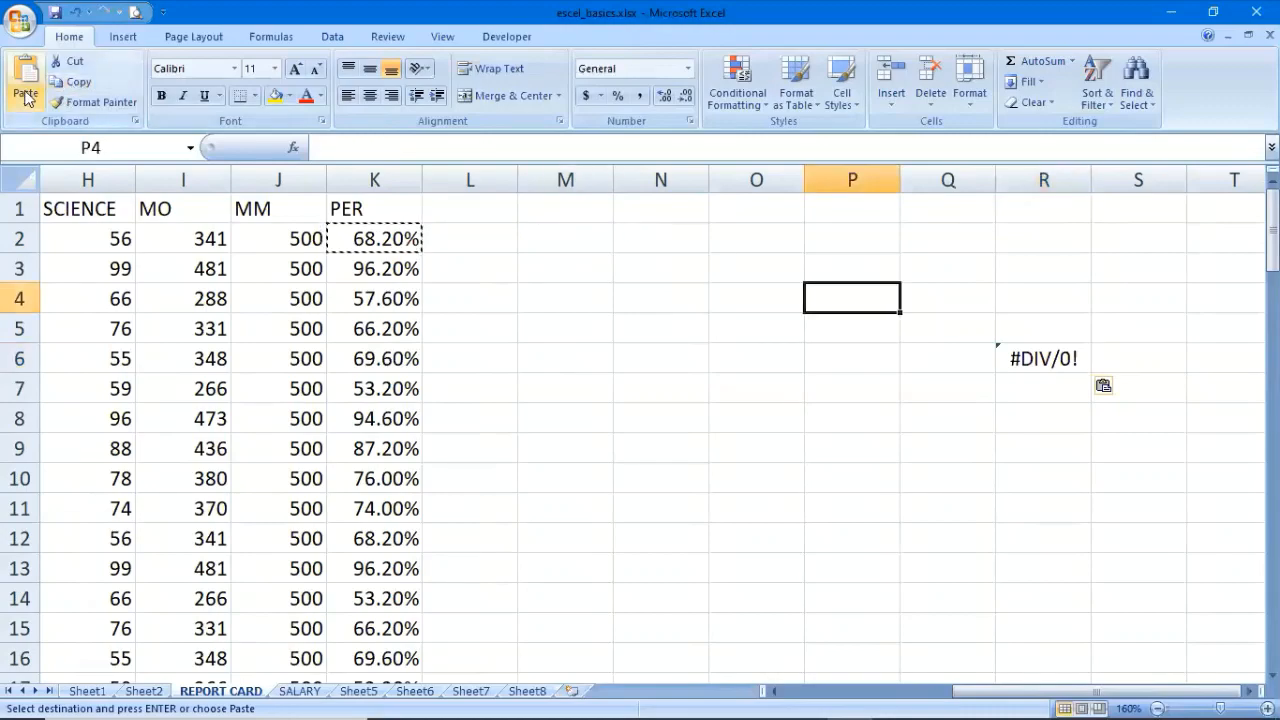
click(26, 100)
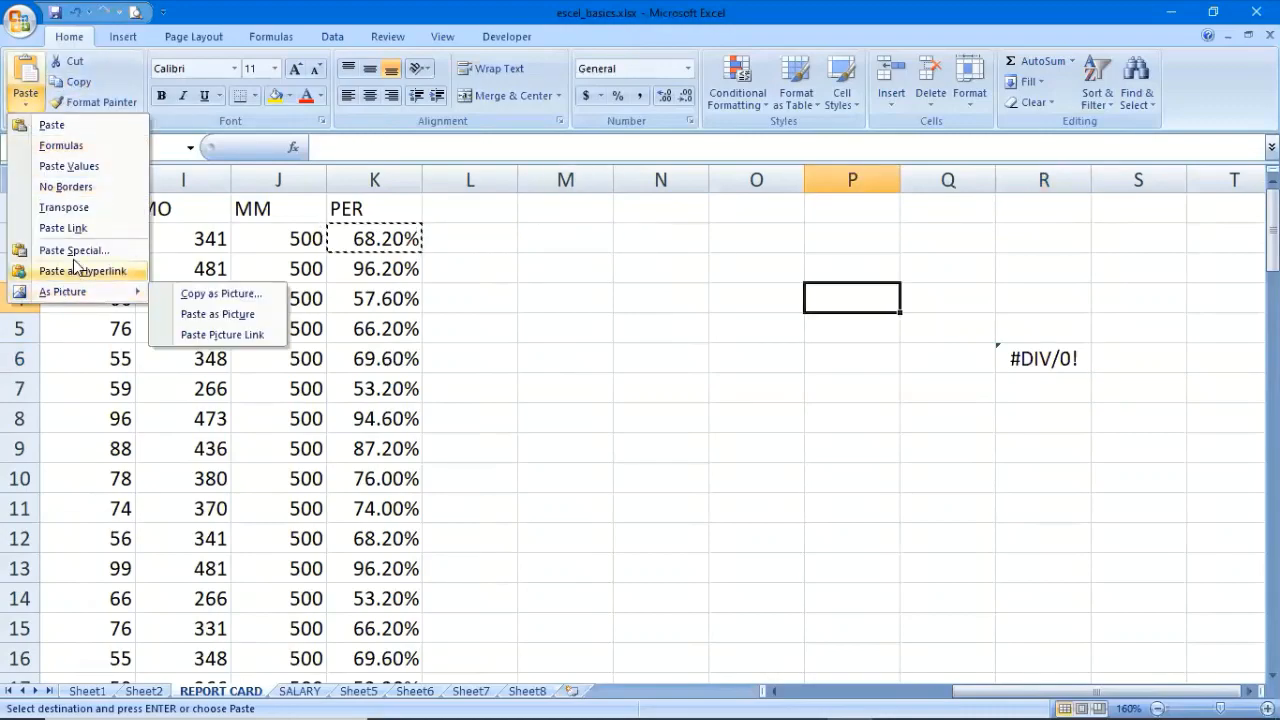
click(72, 251)
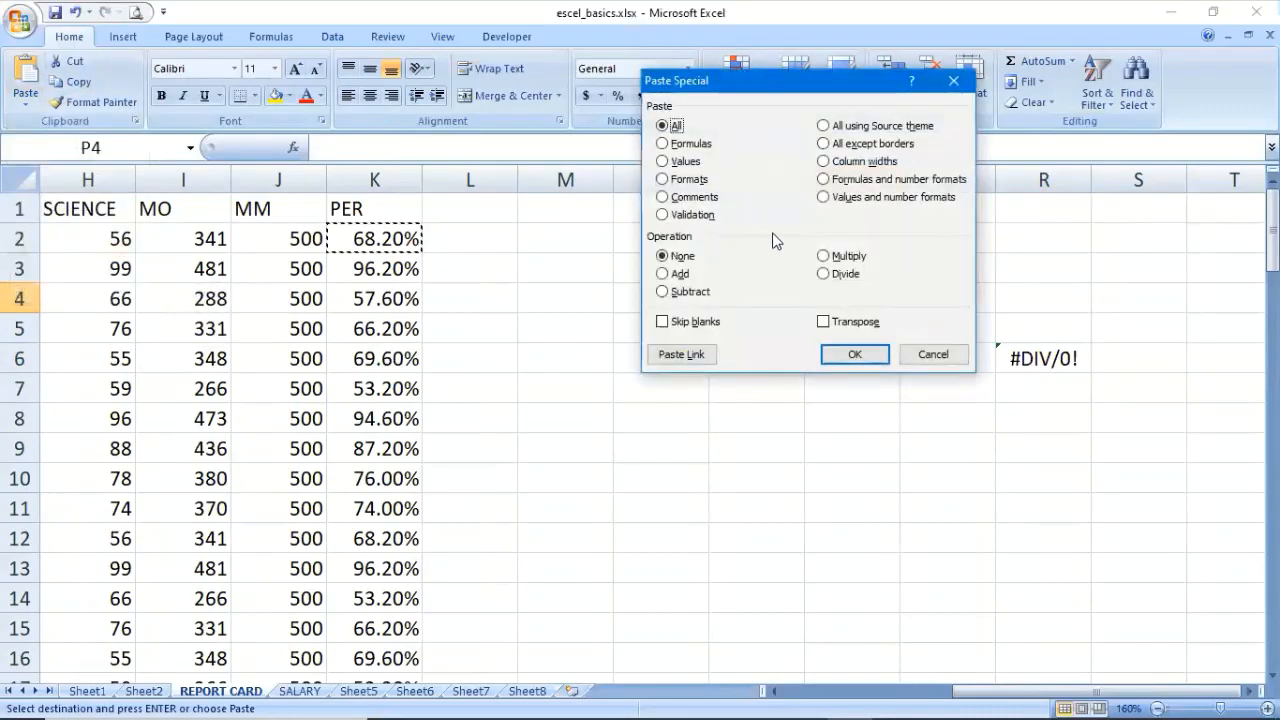
click(684, 162)
click(853, 356)
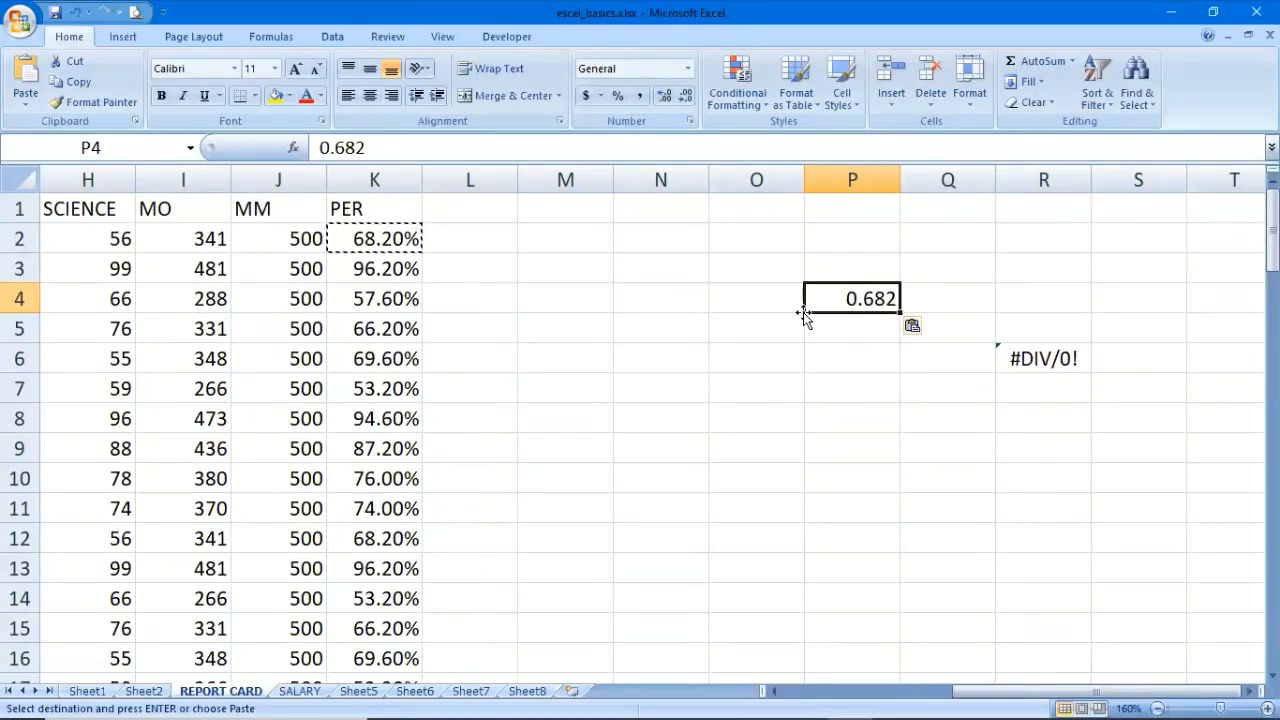
key(Escape)
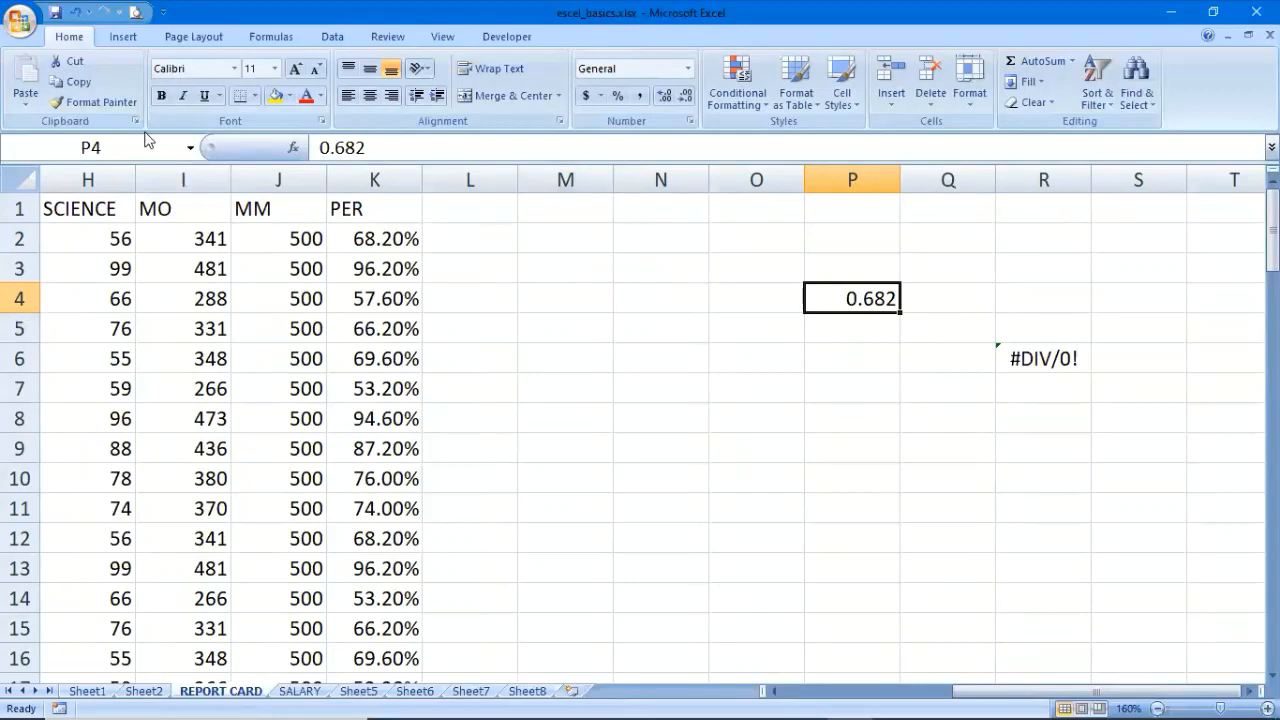
Give the range C1:K9 a yellow fill and red font colour
click(25, 95)
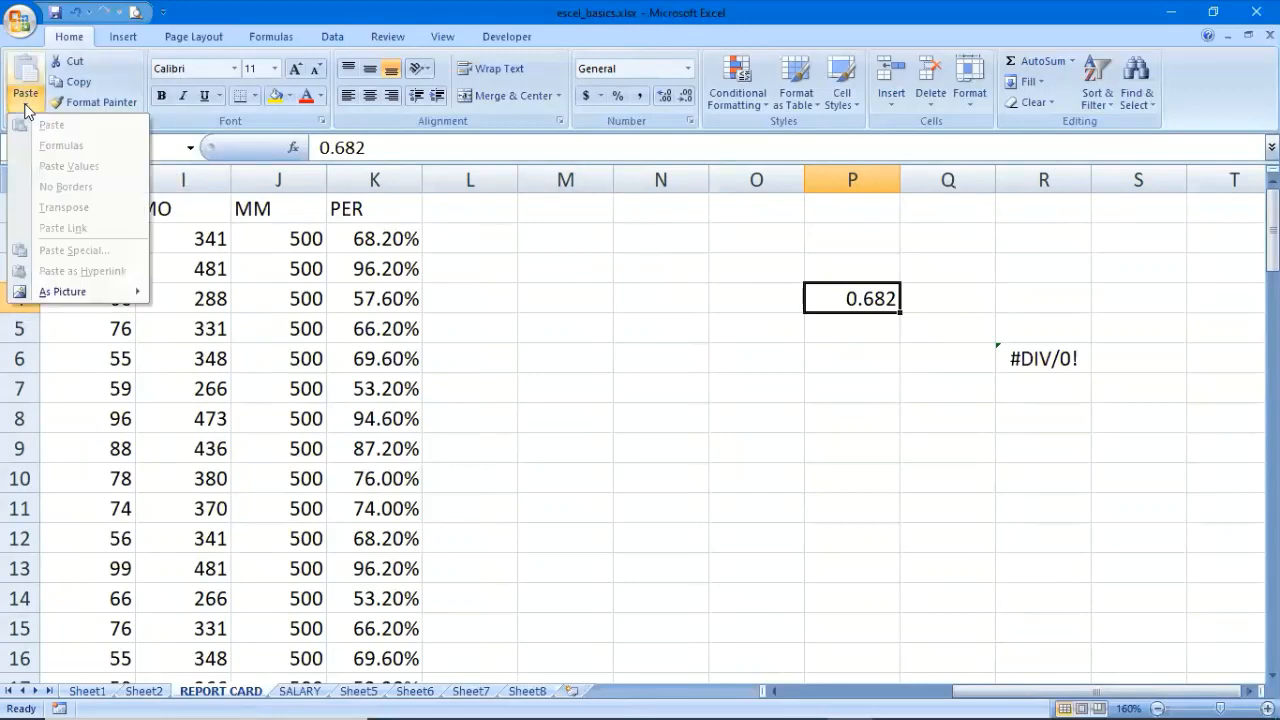
click(819, 691)
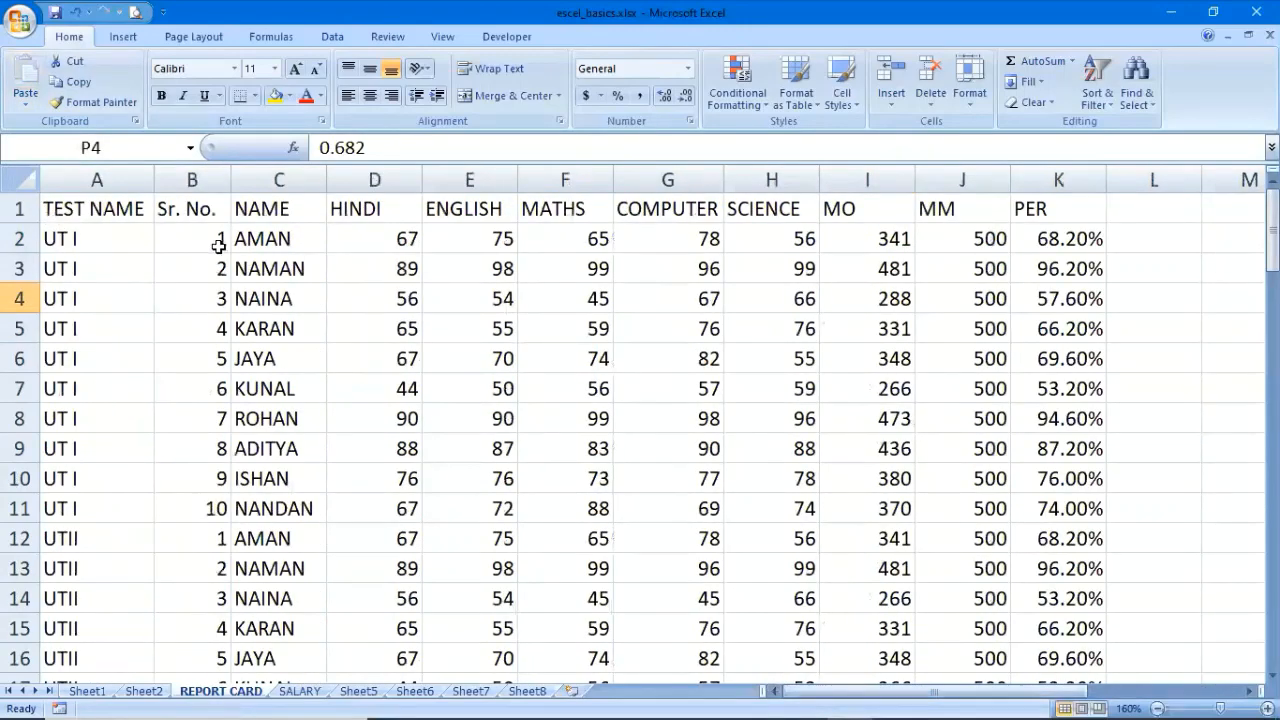
drag(240, 208, 1080, 452)
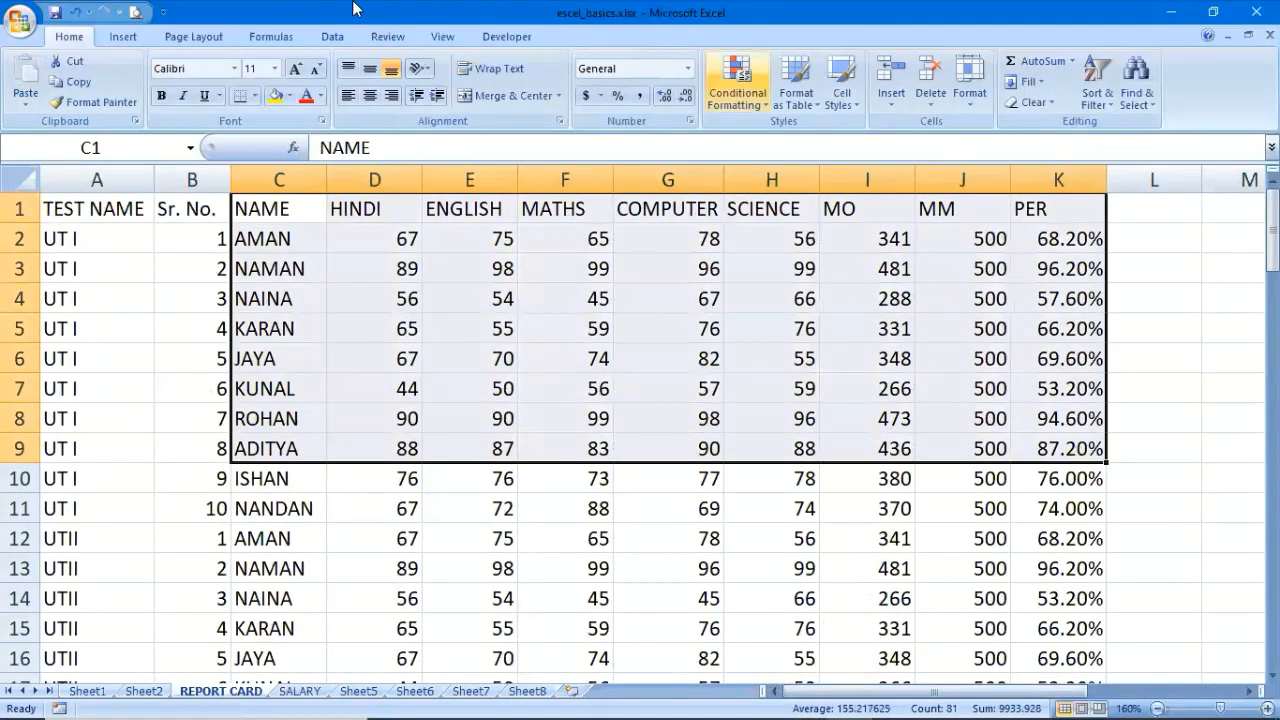
click(274, 95)
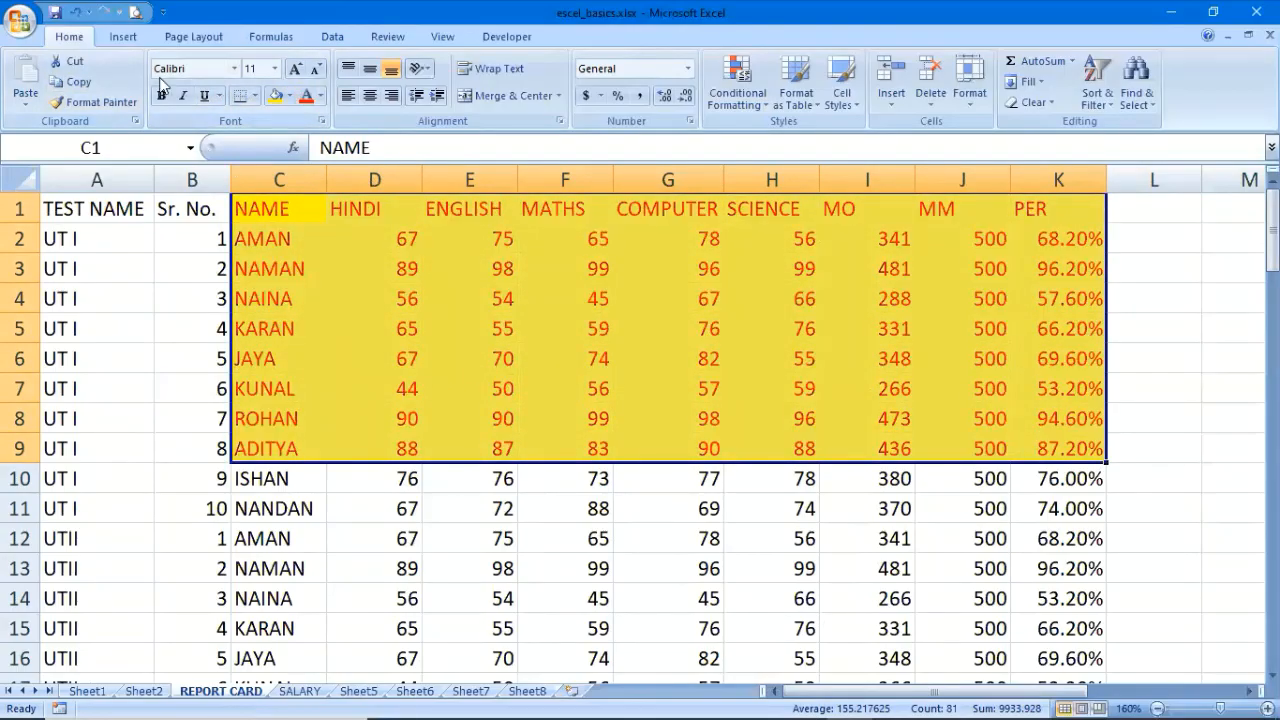
Copy C1:K9 and paste only its formats, transposed, at the empty cell A111 with Paste Special
click(72, 82)
scroll(465, 391, down, 20)
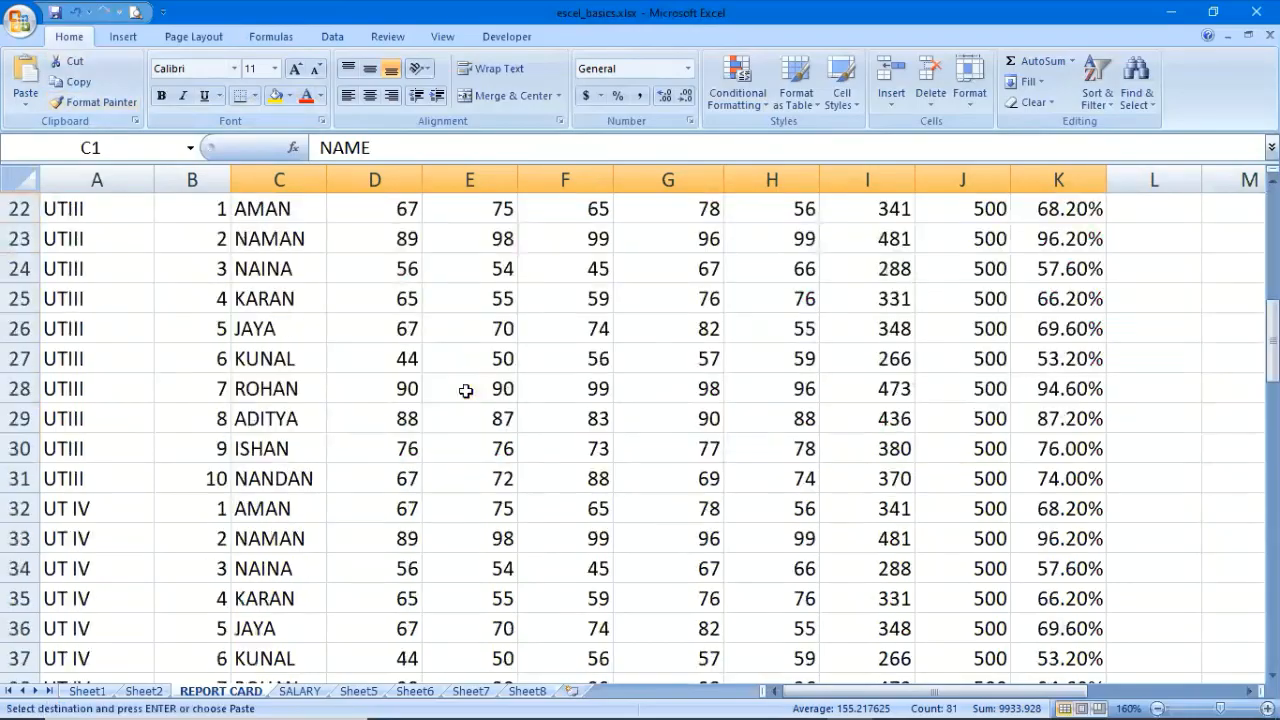
scroll(465, 391, down, 6)
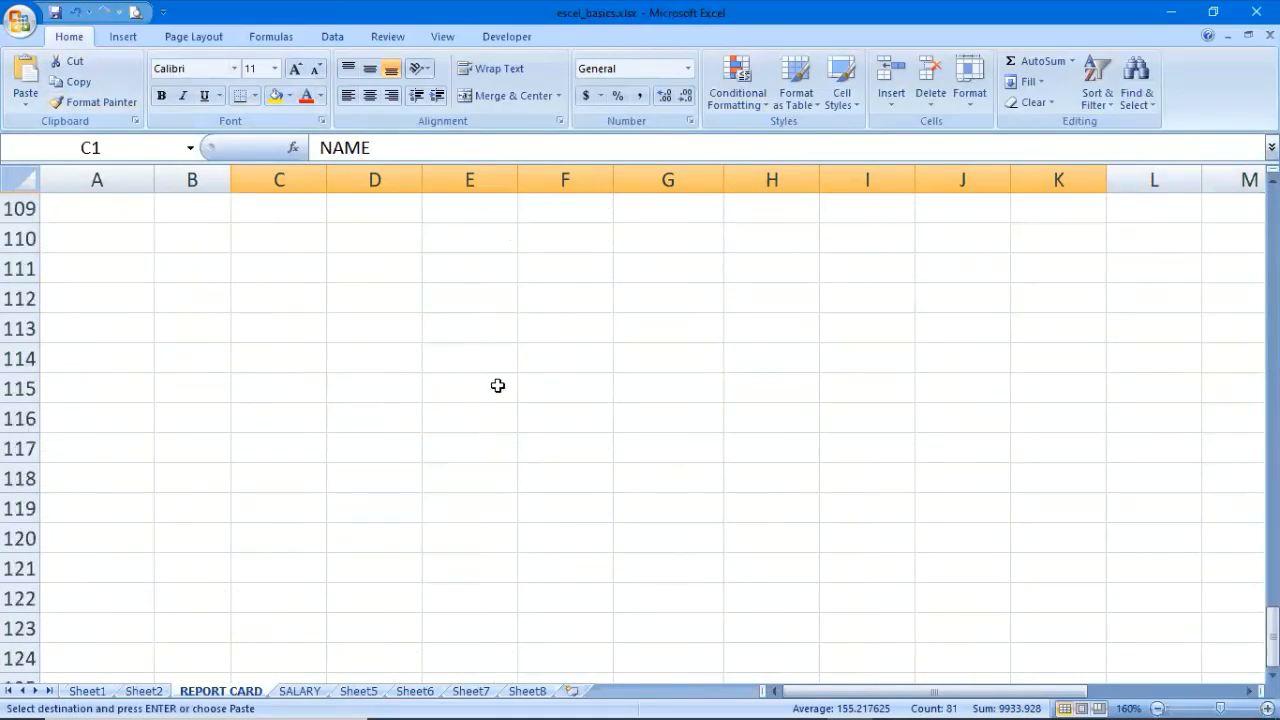
click(107, 274)
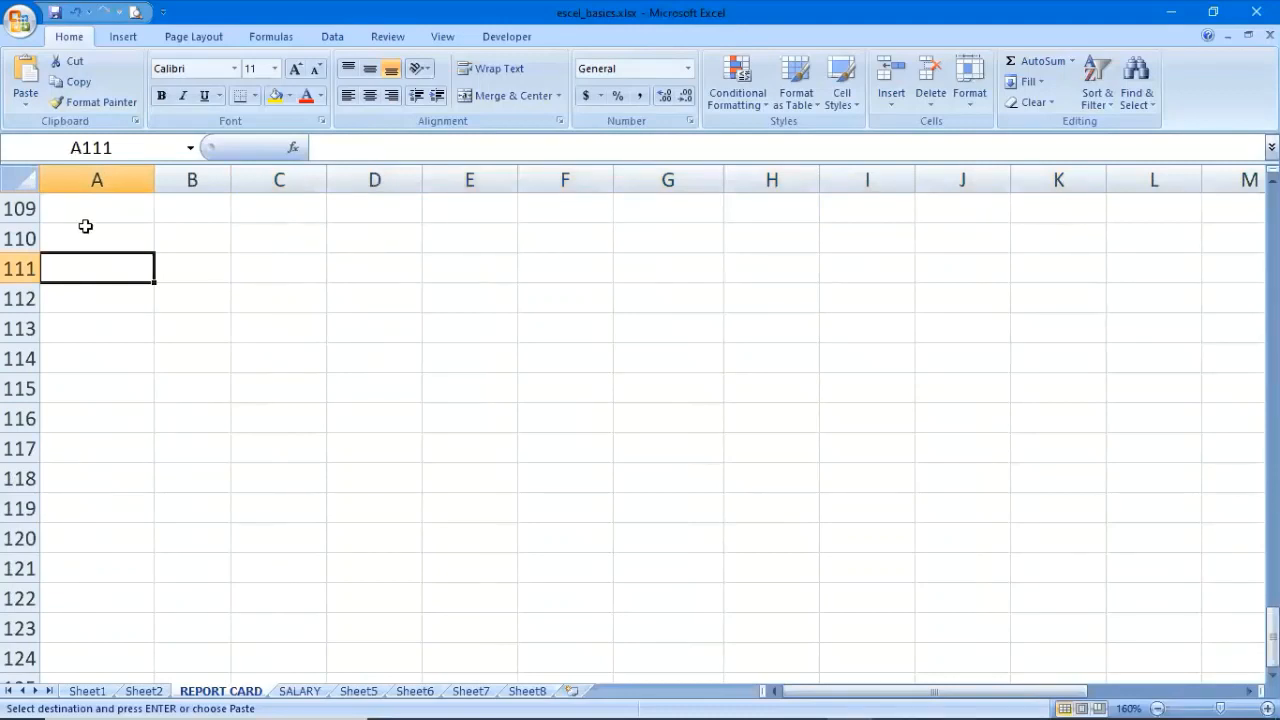
click(28, 100)
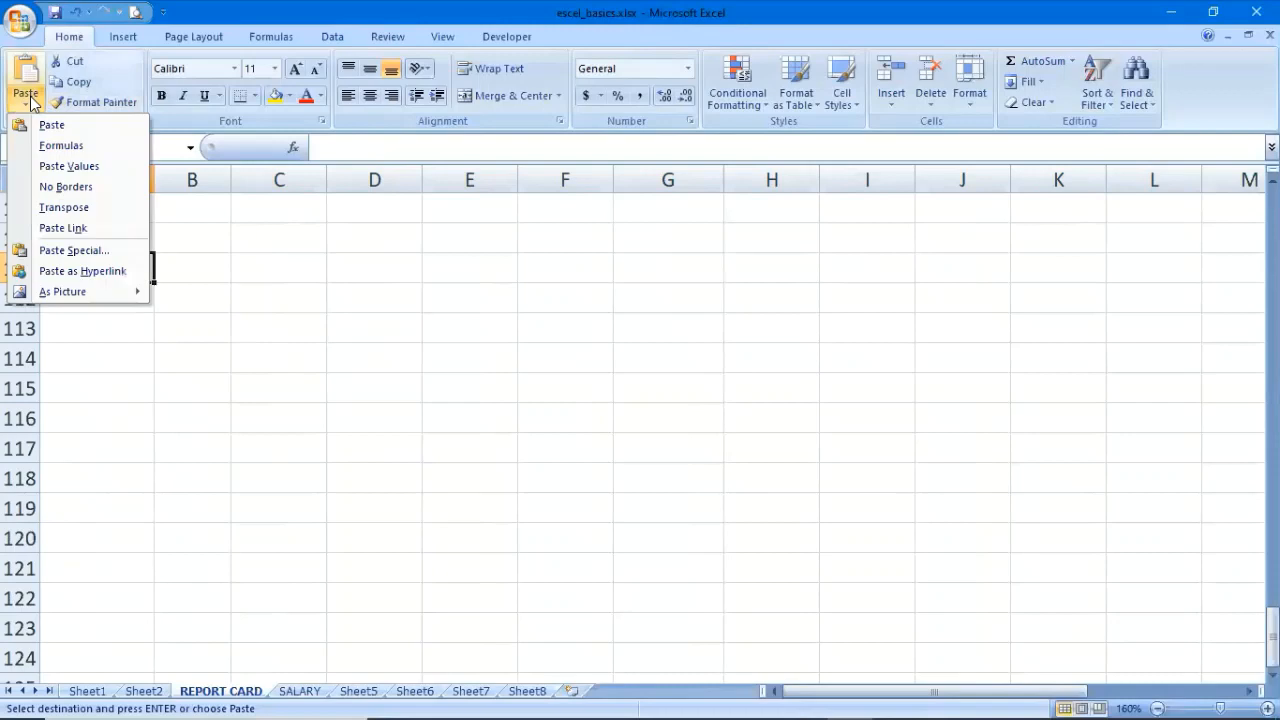
click(74, 252)
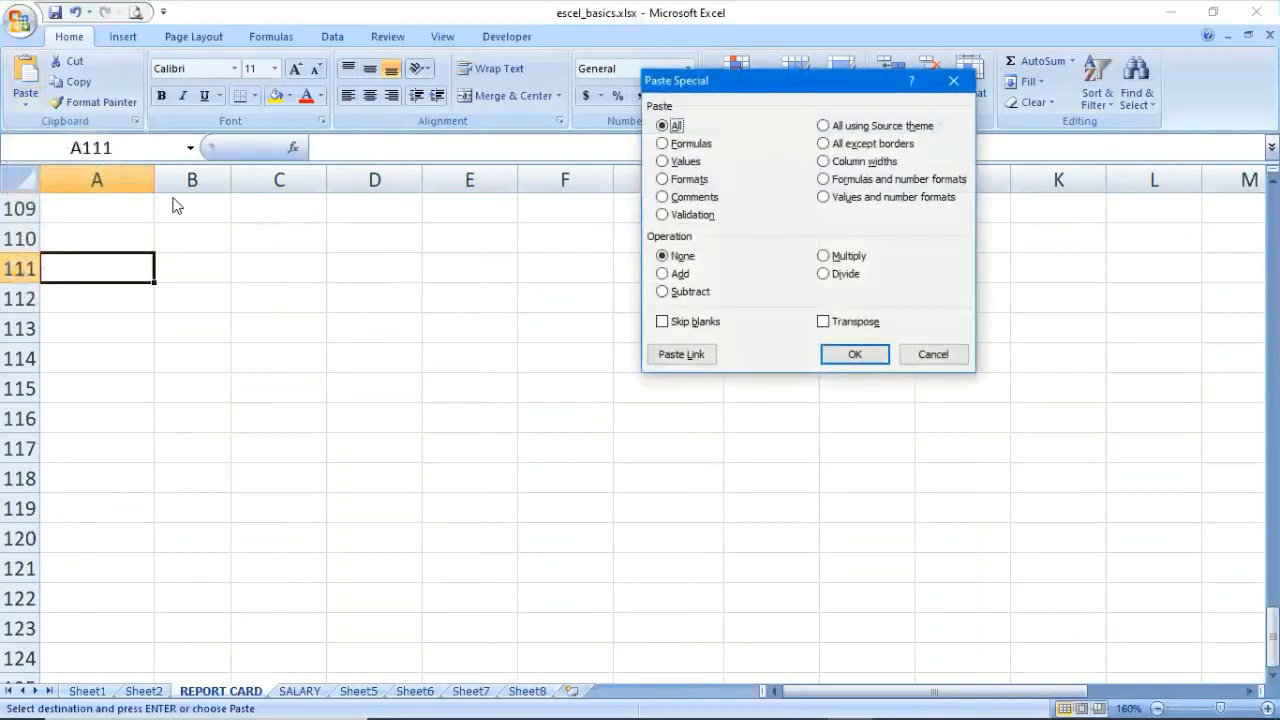
click(857, 324)
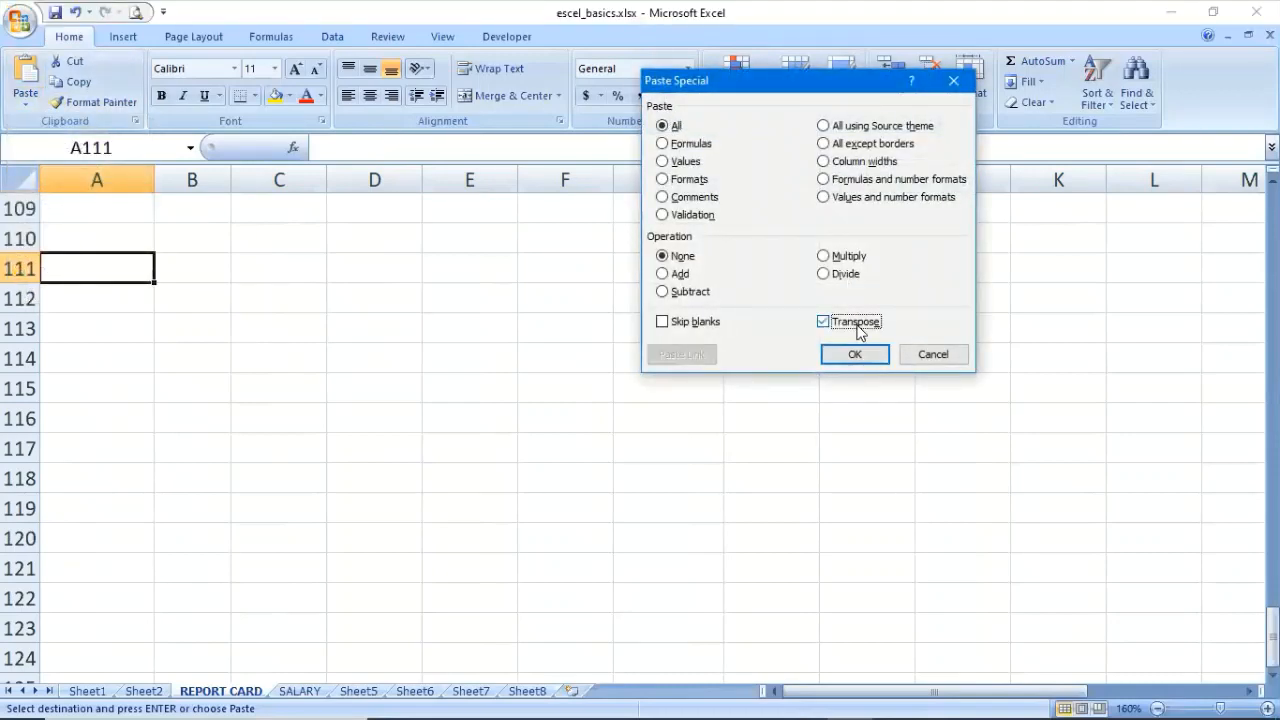
click(663, 182)
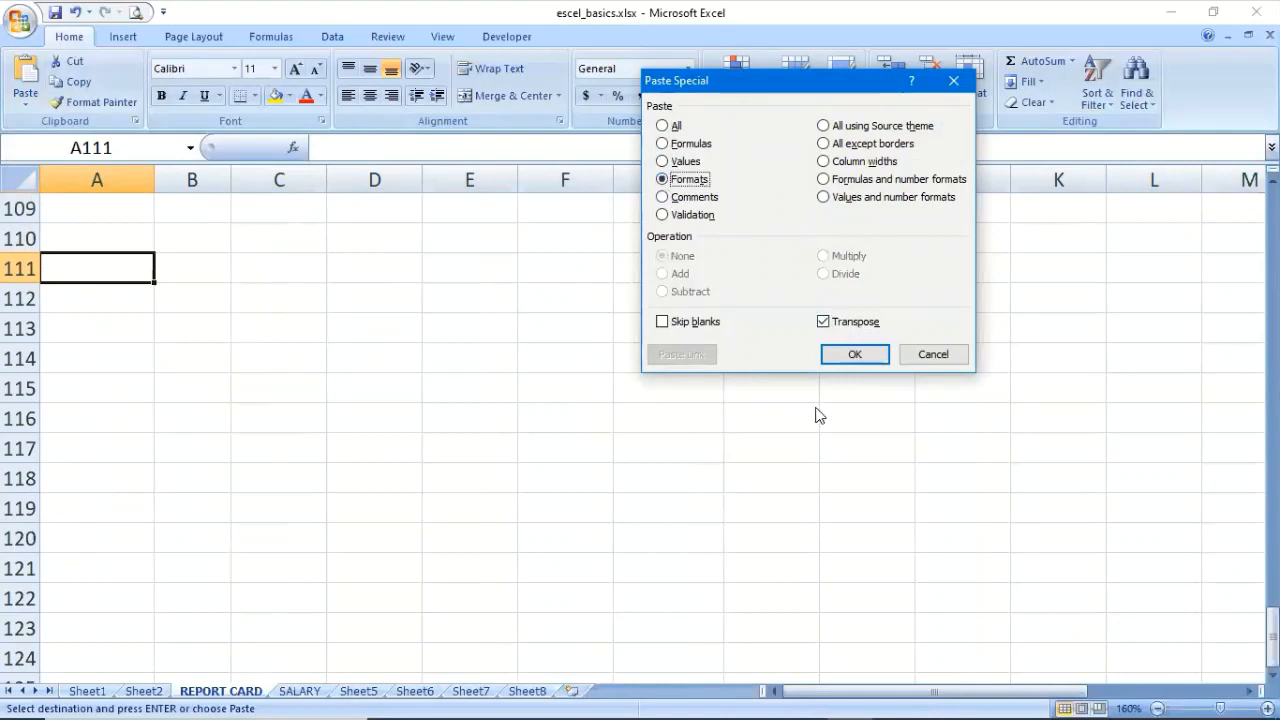
click(848, 356)
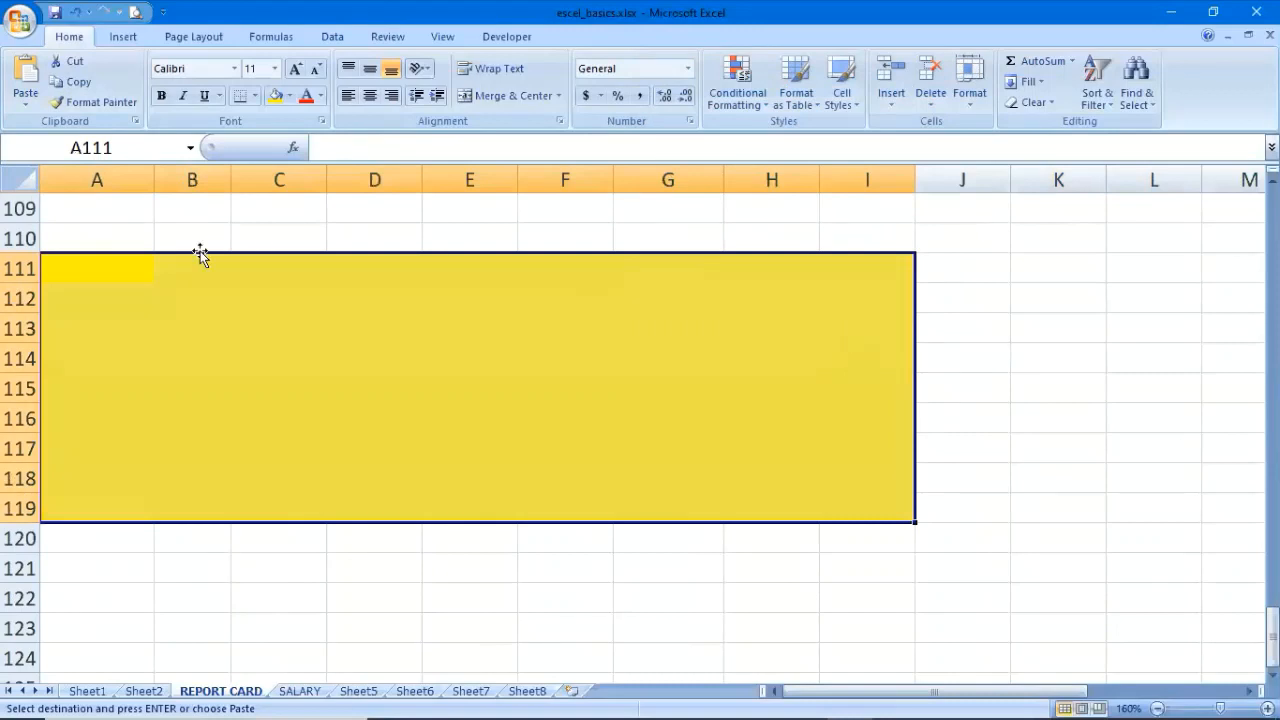
Enter the sample texts JGJ, HVH and JKHH in cells A111 to A113 of the yellow formatted area
click(123, 266)
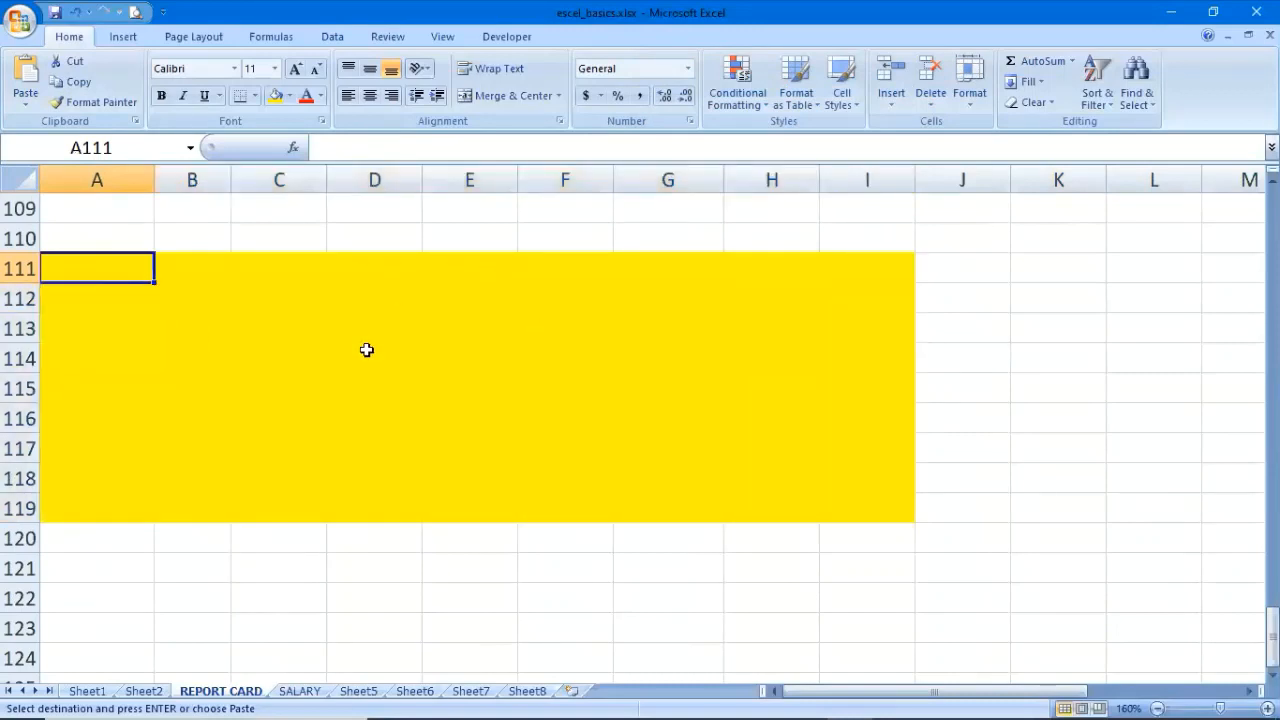
click(857, 267)
click(855, 368)
click(603, 436)
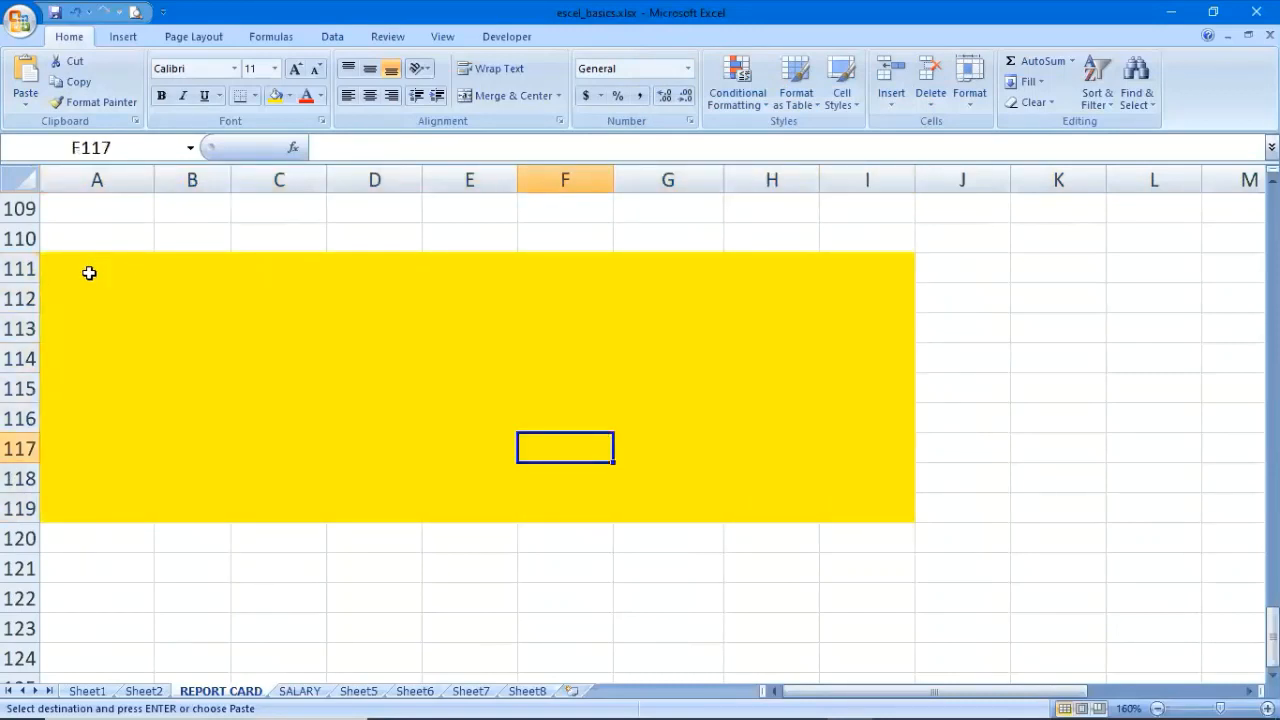
click(89, 272)
text(JGJ)
key(Return)
text(HVH)
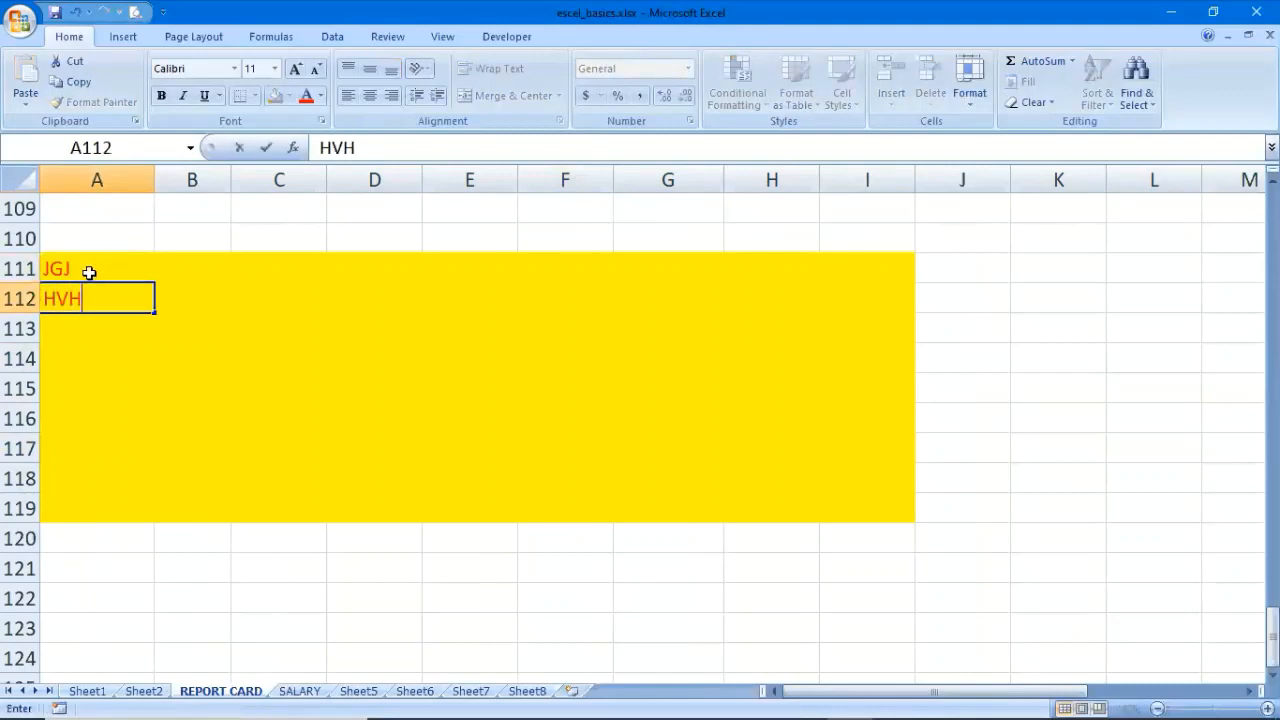
key(Return)
text(JKHH)
key(Return)
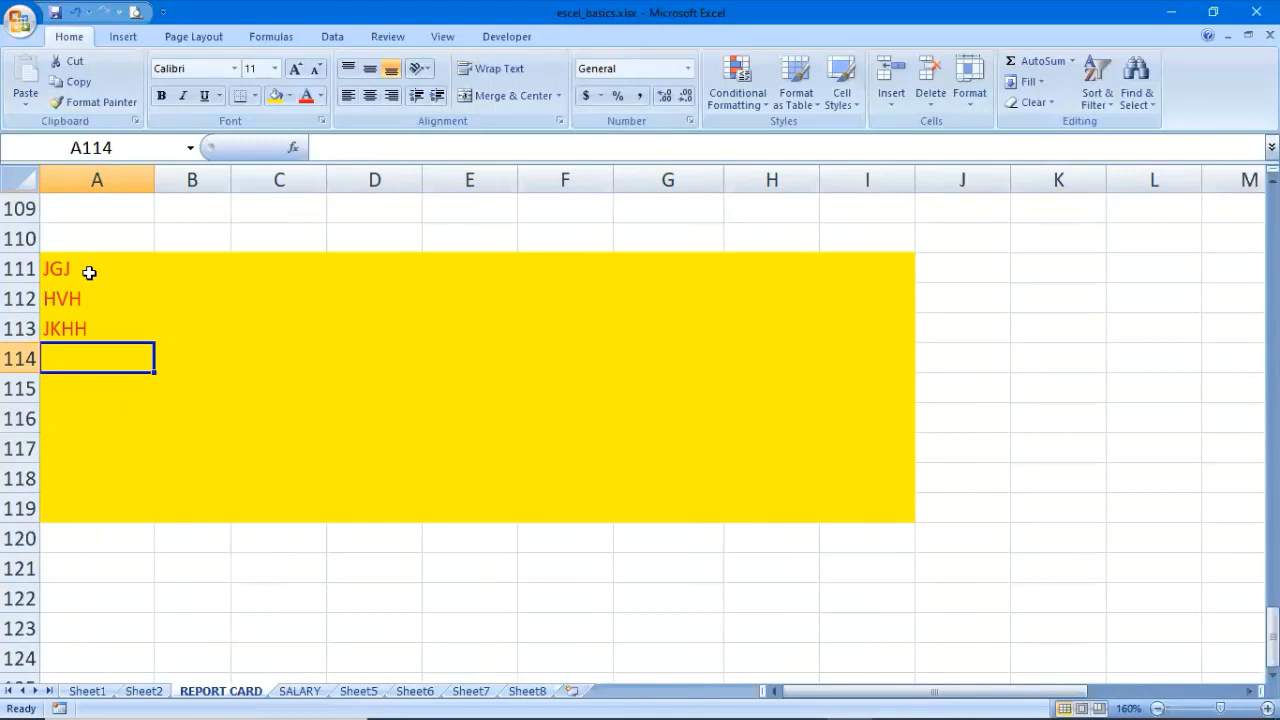
mouse_move(152, 699)
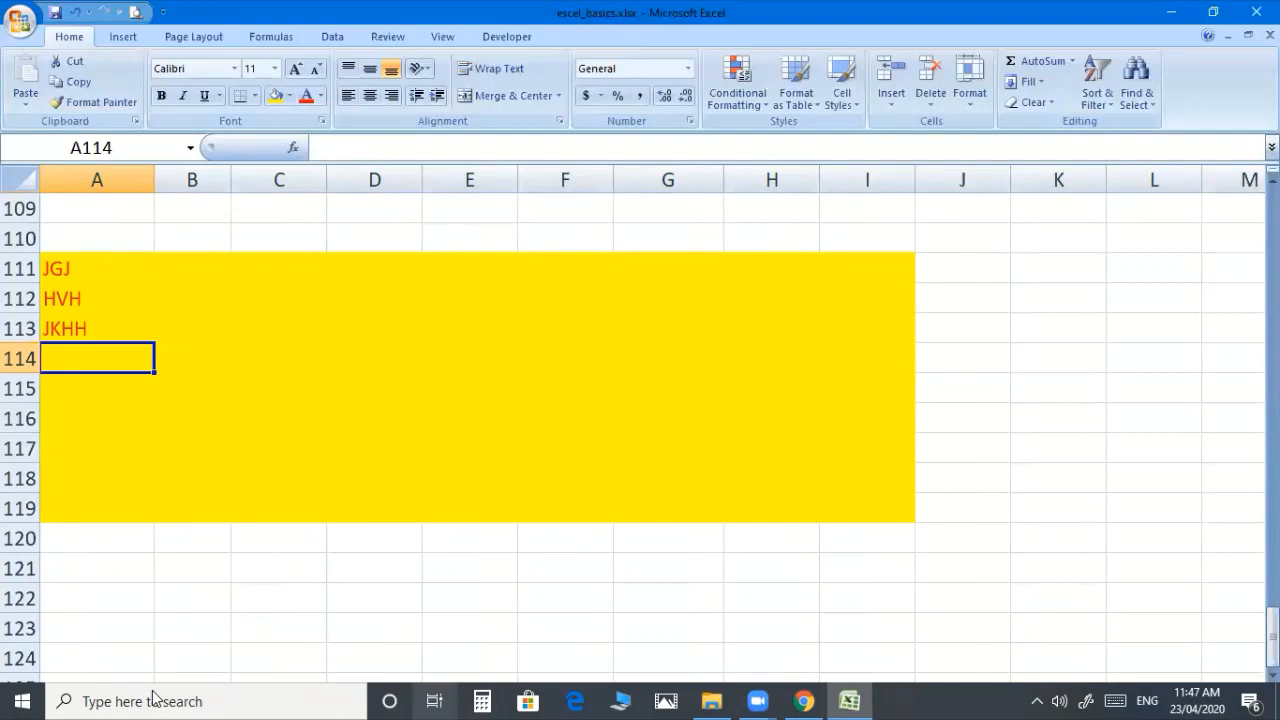
key(alt+q)
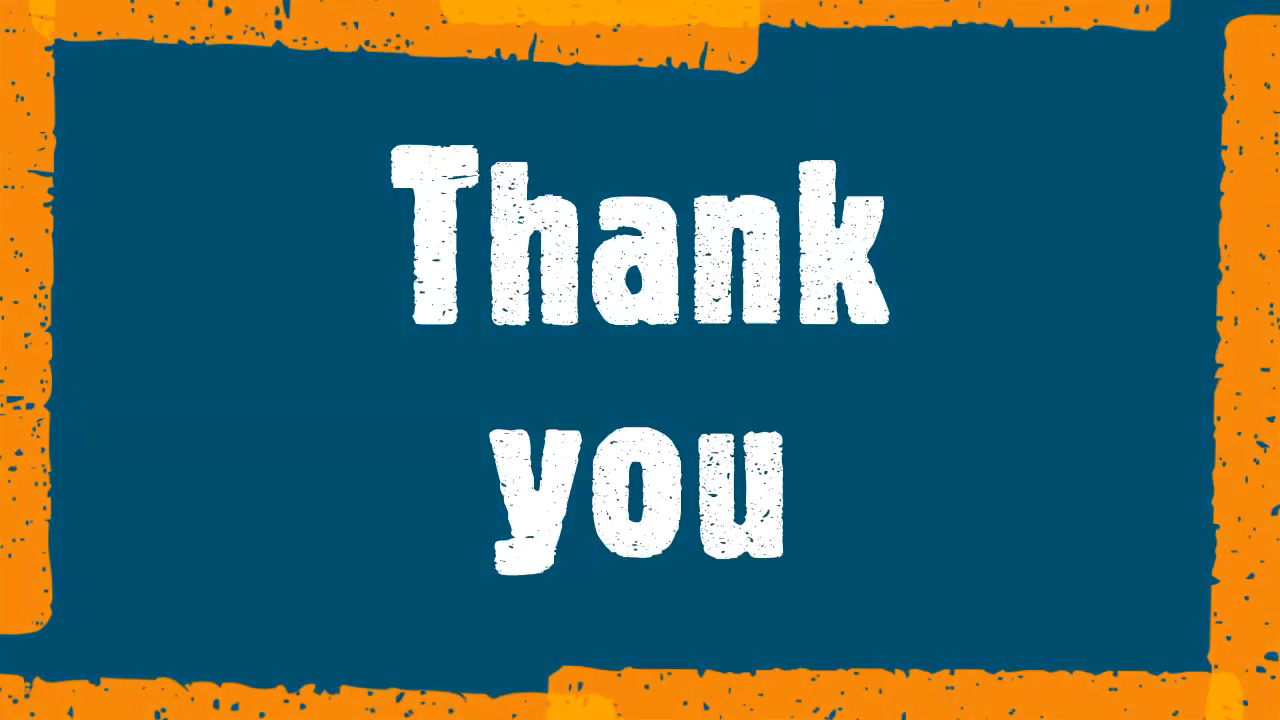